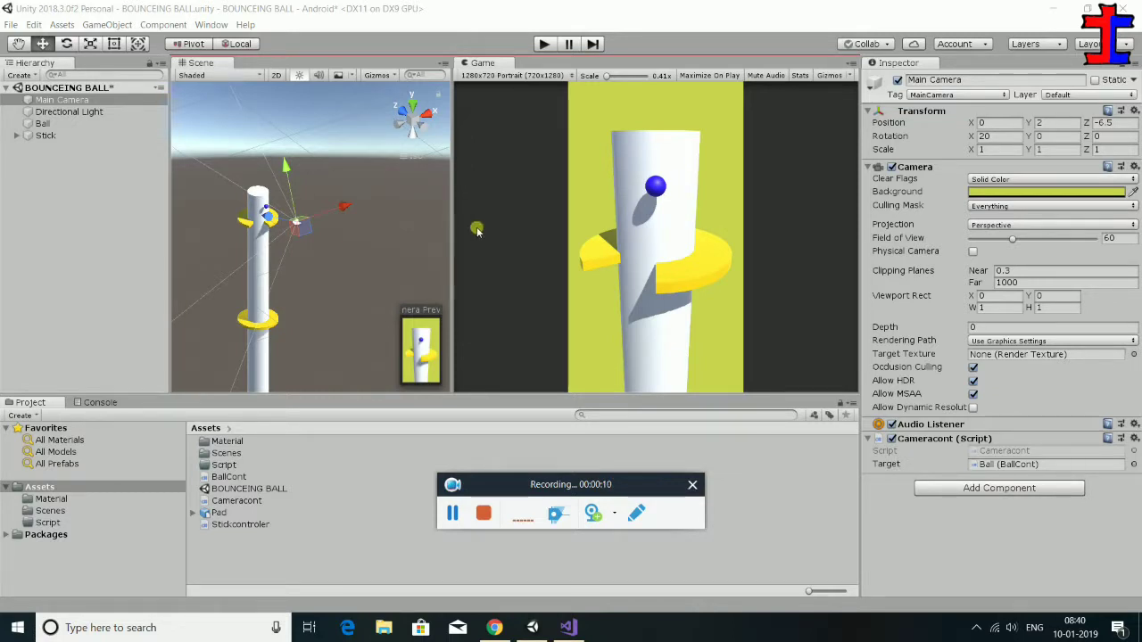
- Play-test the game, spinning the tower to move the platform gap, then stop the run
mouse_move(603, 495)
mouse_down()
mouse_move(840, 607)
mouse_move(841, 627)
mouse_up()
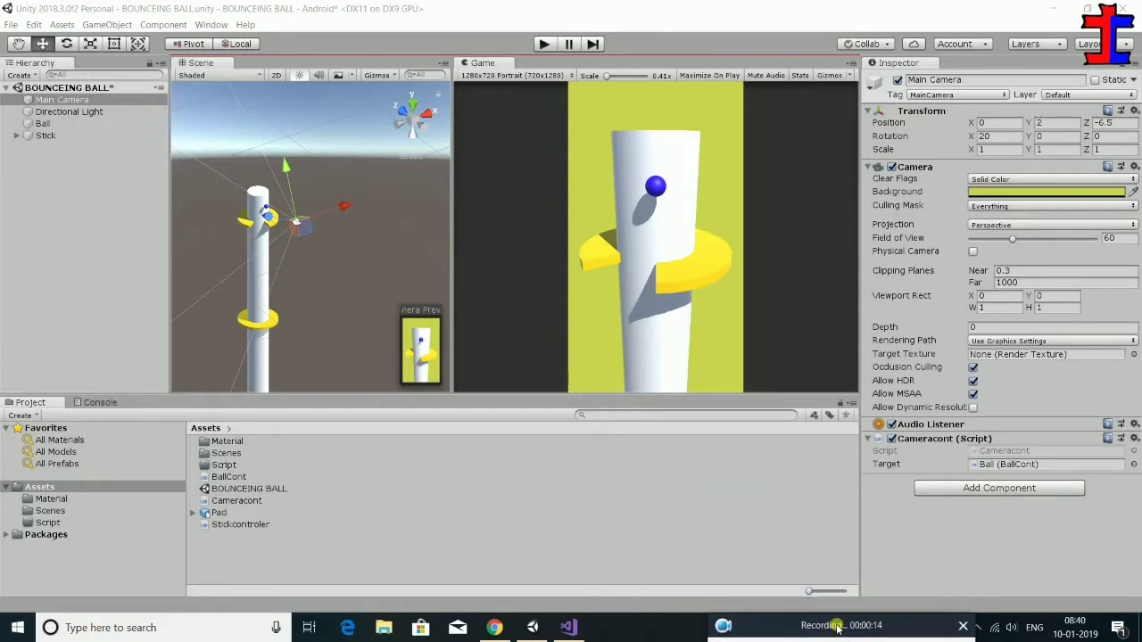
scroll(602, 245, up, 1)
scroll(593, 231, down, 1)
click(543, 44)
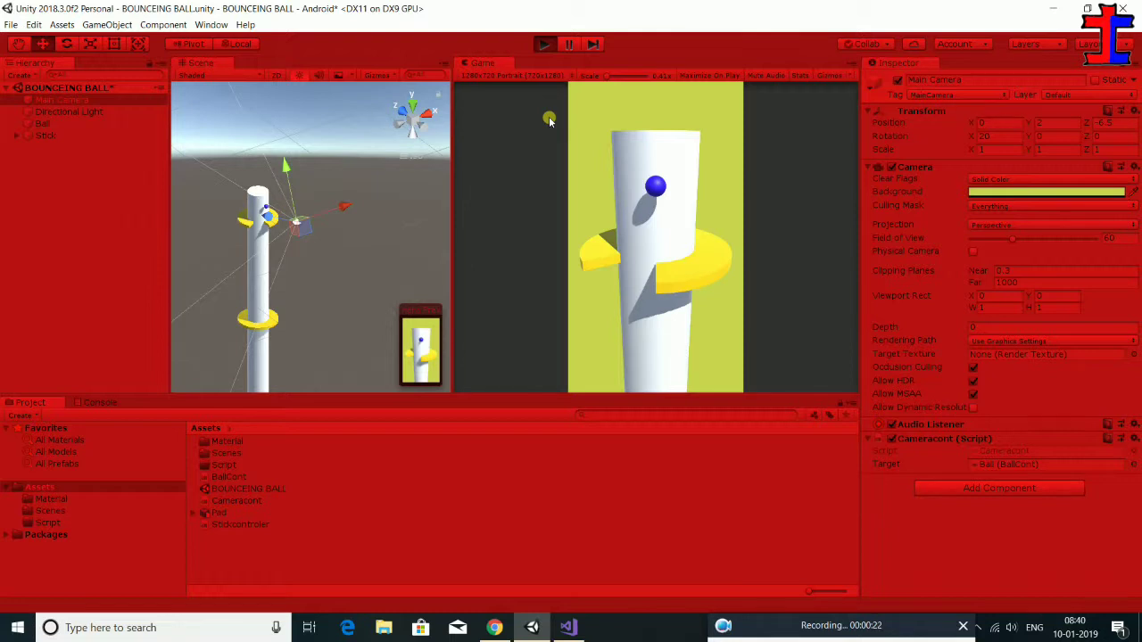
scroll(549, 120, up, 5)
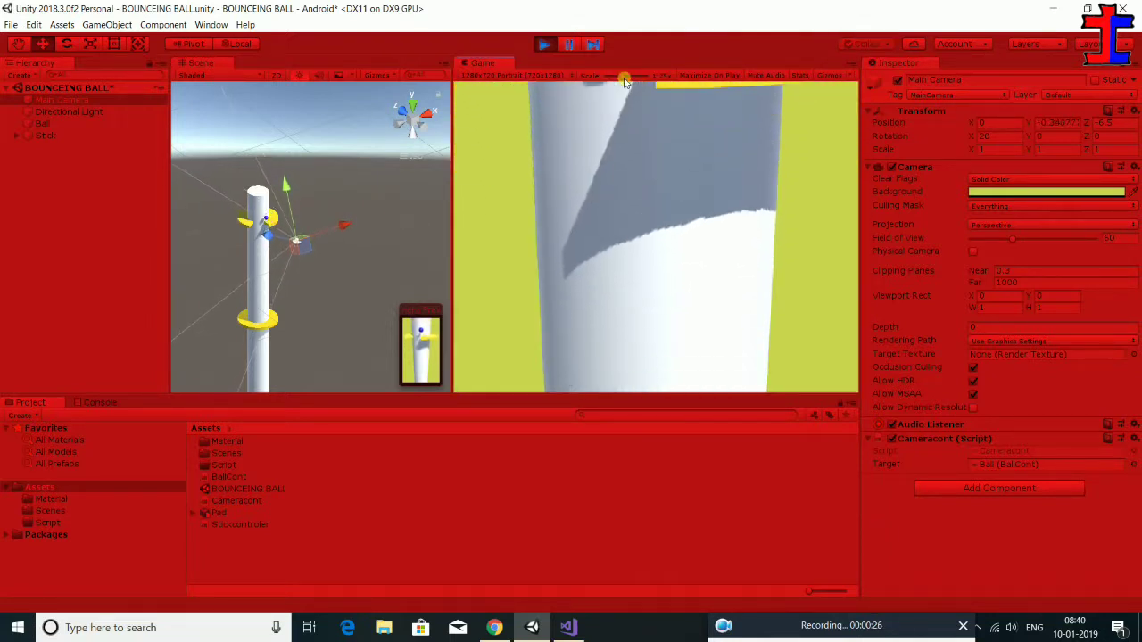
scroll(571, 100, down, 5)
drag(625, 230, 631, 245)
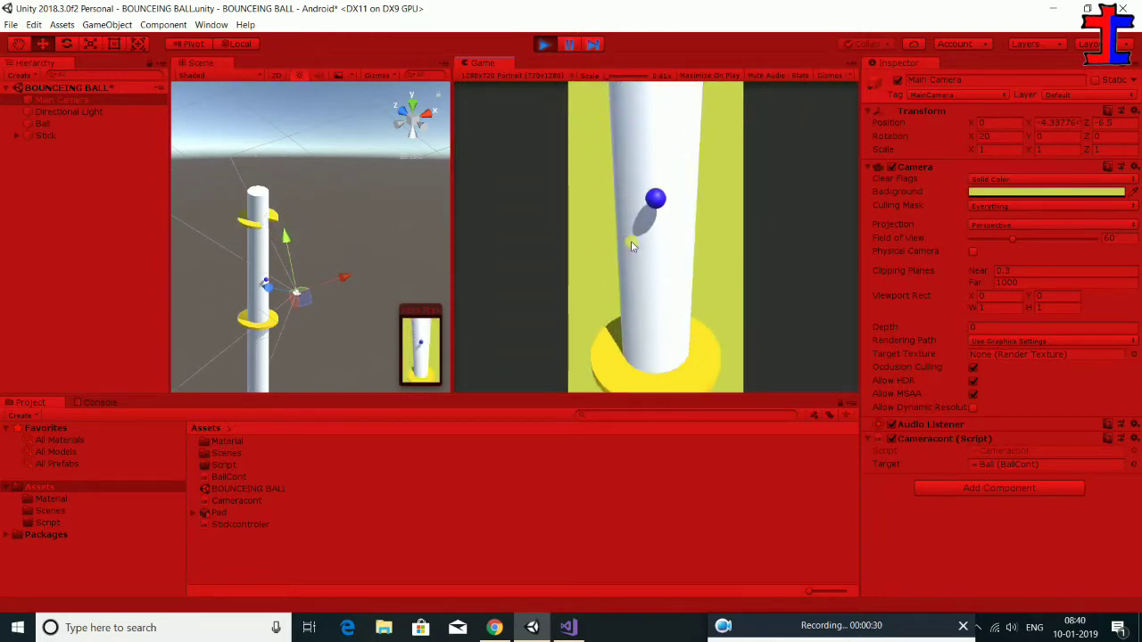
drag(631, 246, 689, 255)
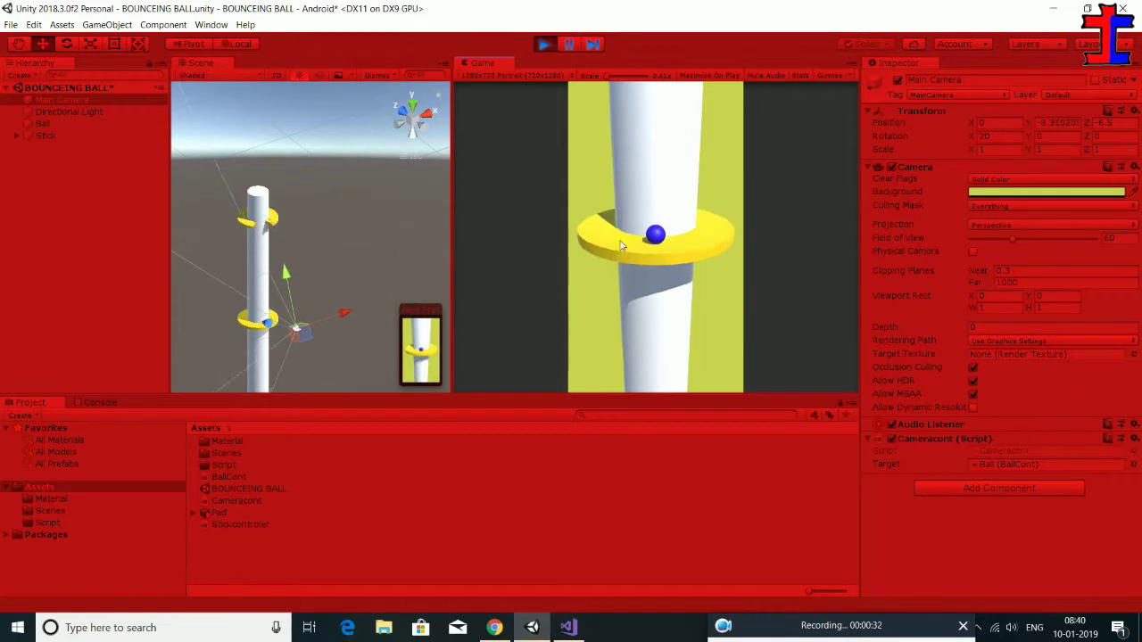
click(544, 44)
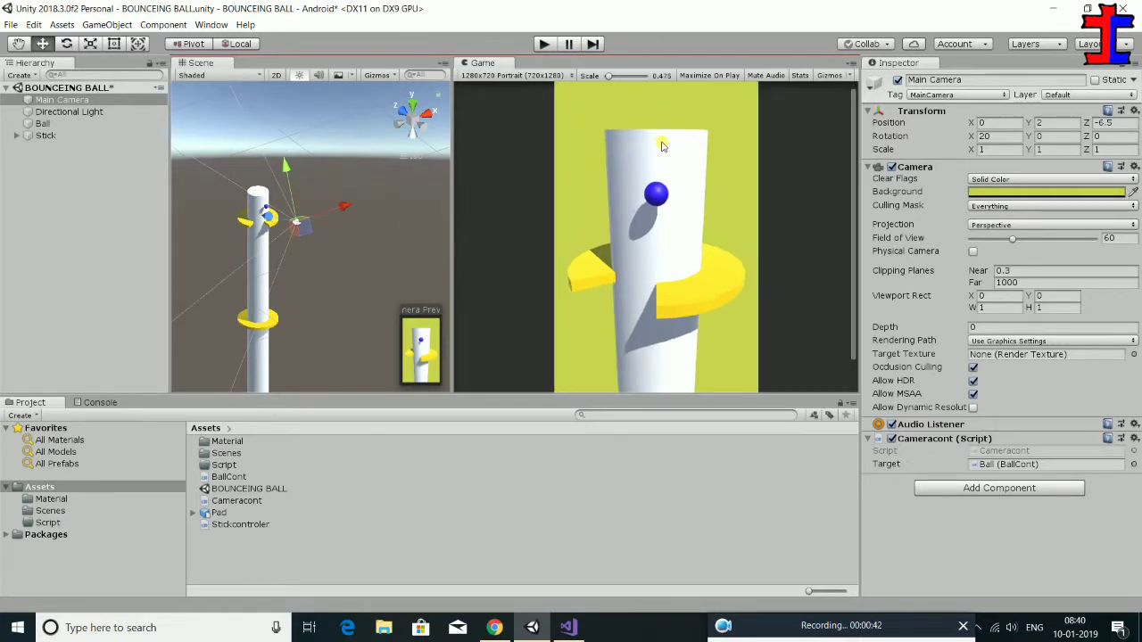
- Create an empty object, reset its Transform to 0, 0, 0, and name it Gamemanager
scroll(661, 152, down, 2)
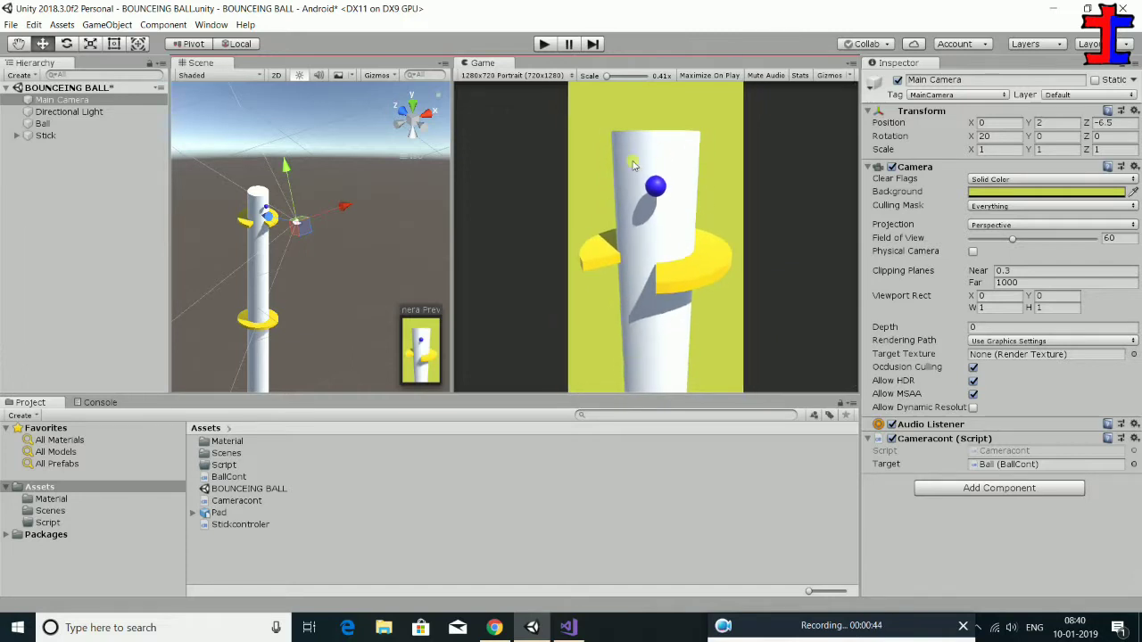
click(28, 198)
right_click(28, 197)
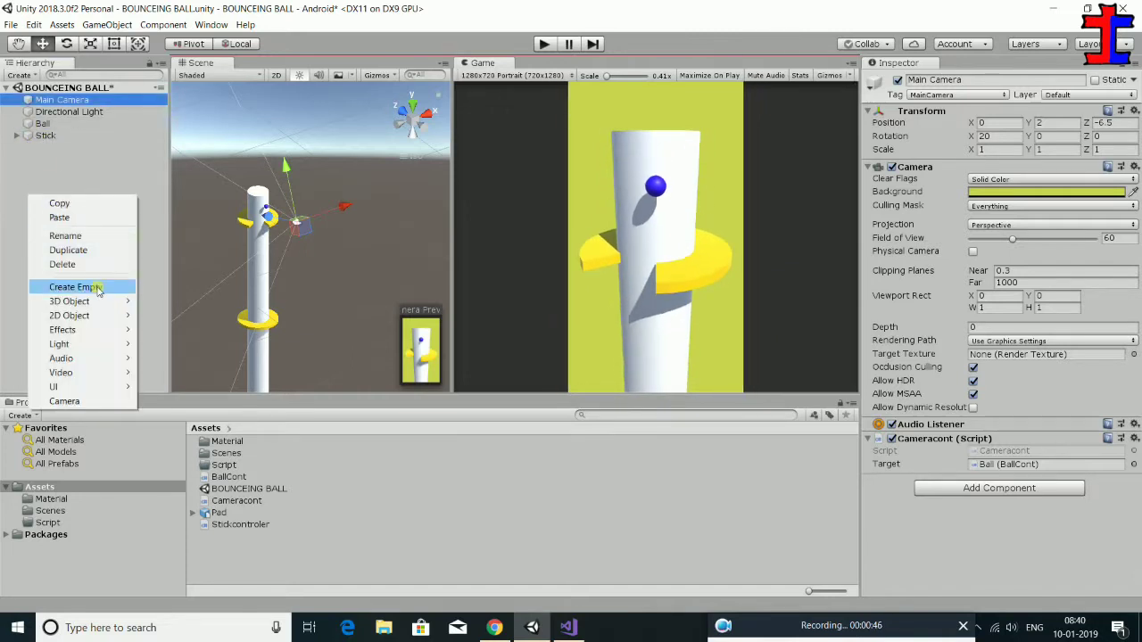
click(95, 290)
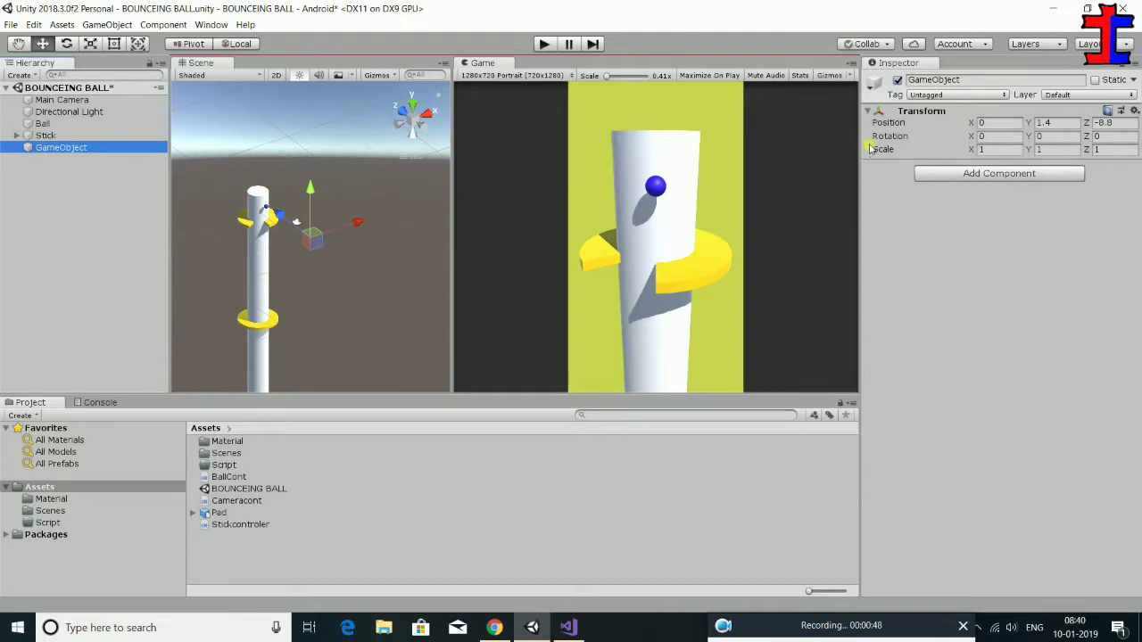
click(1134, 111)
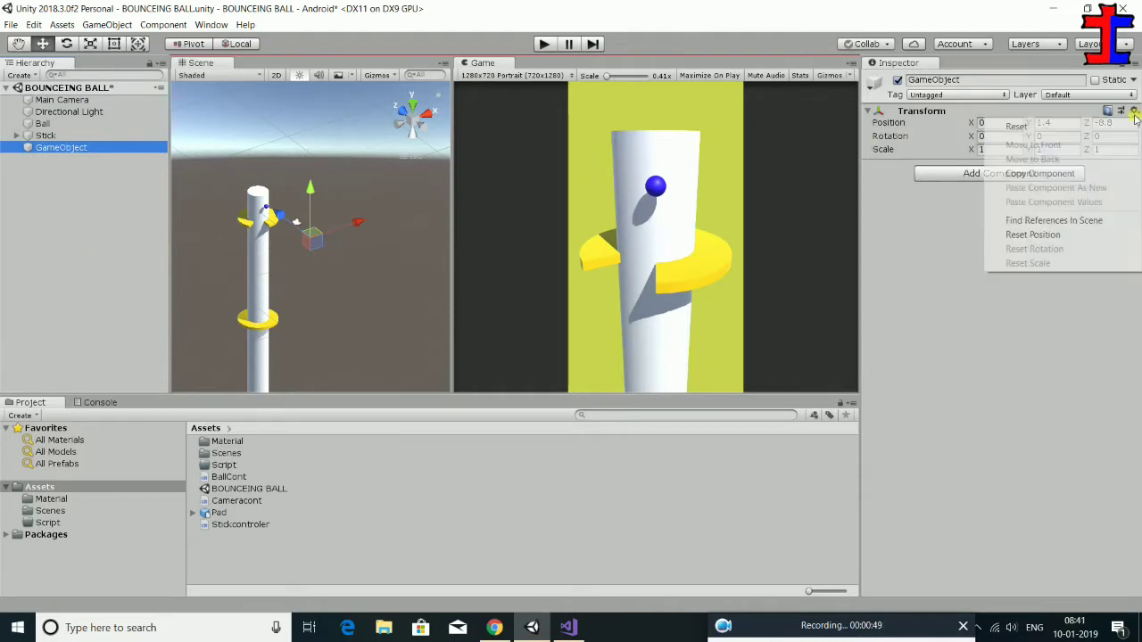
click(1015, 125)
click(988, 78)
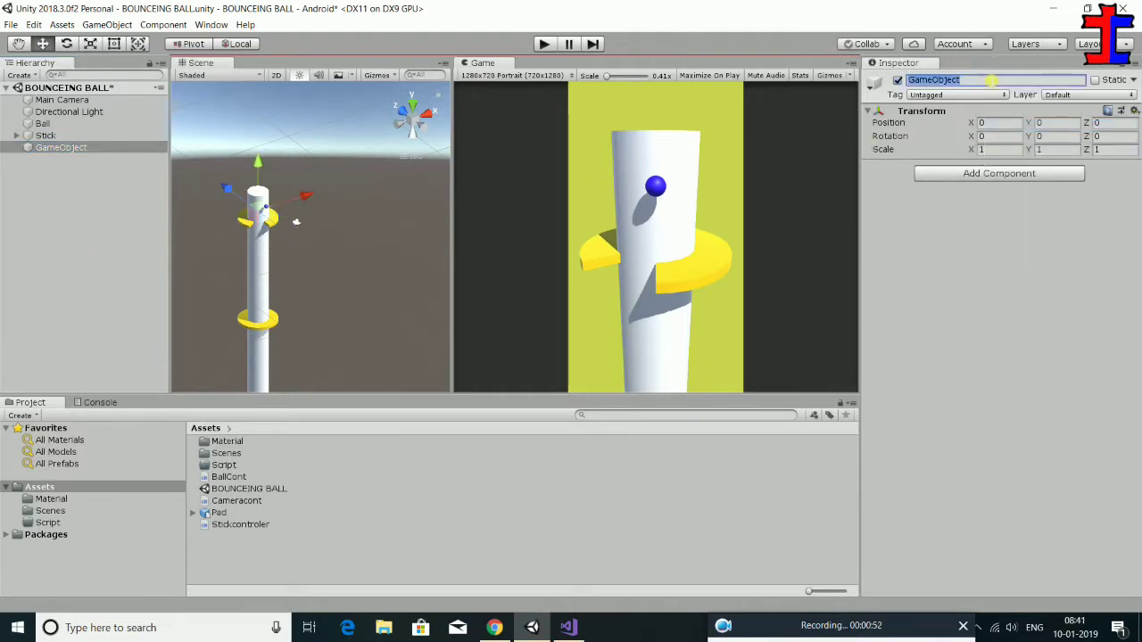
text(GA)
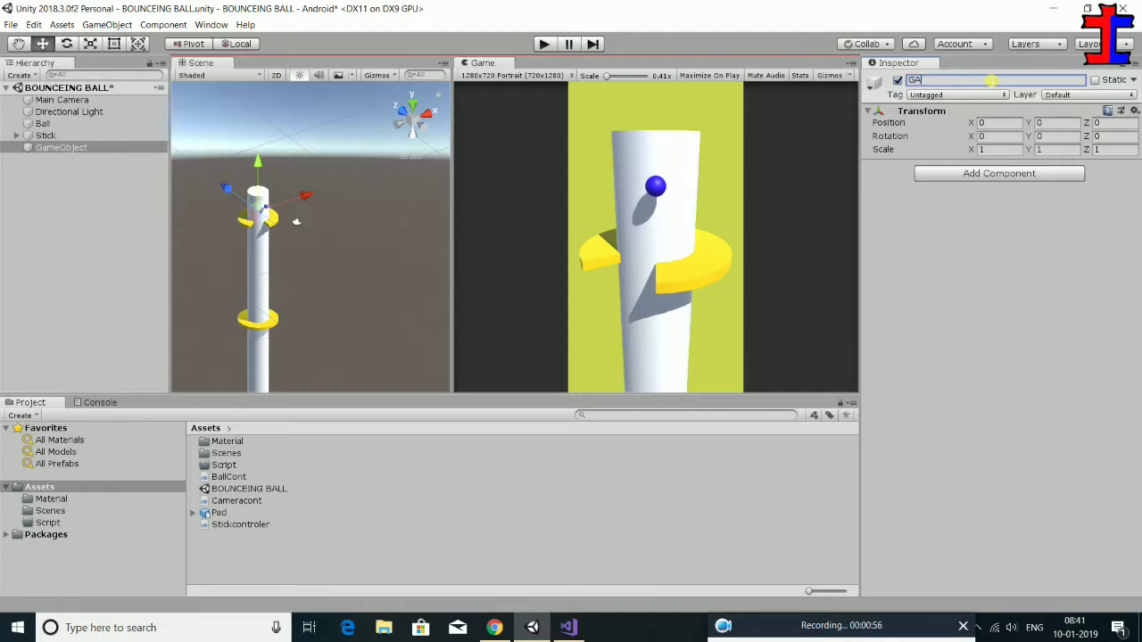
text(manager)
key(Return)
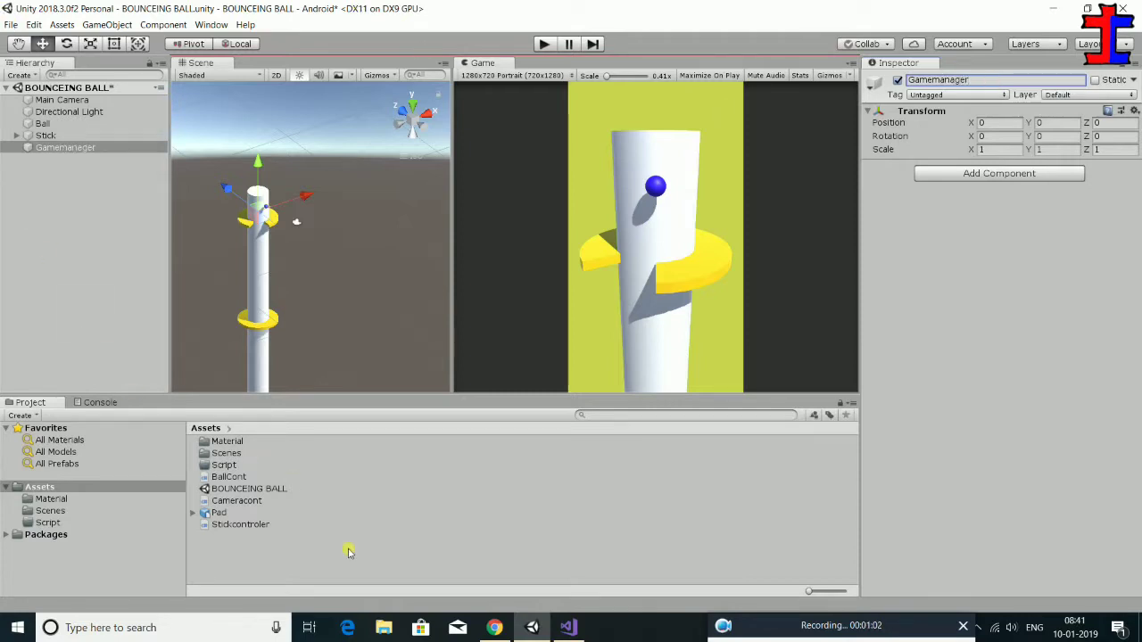
- Create and attach a new script named GMscript to Gamemanager, then open the Script folder
click(978, 176)
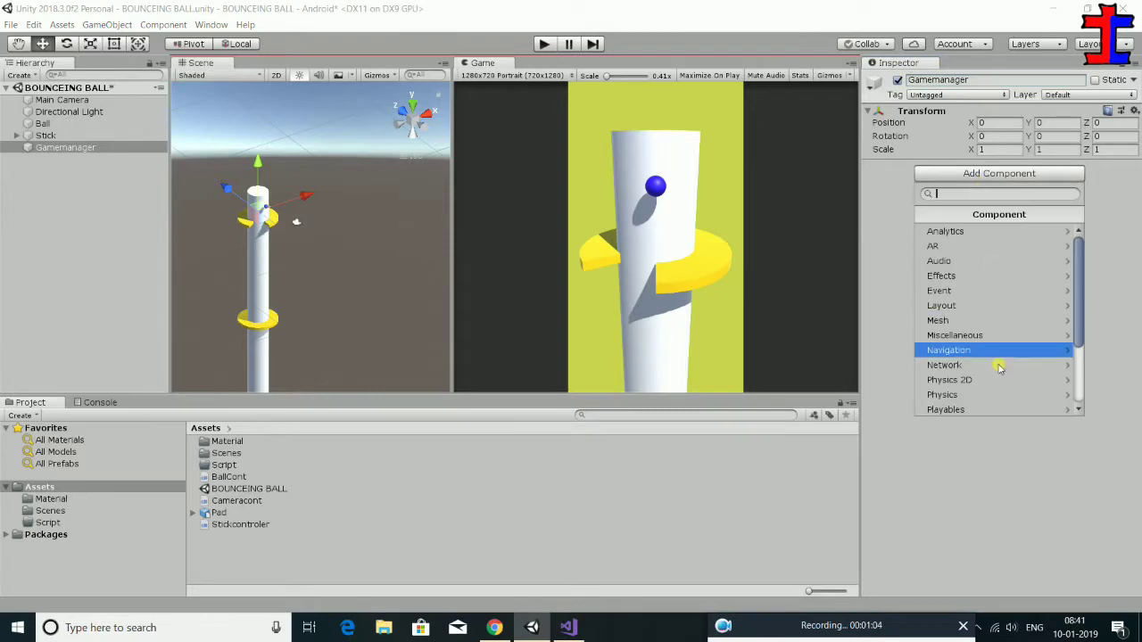
scroll(982, 411, down, 2)
scroll(995, 418, down, 2)
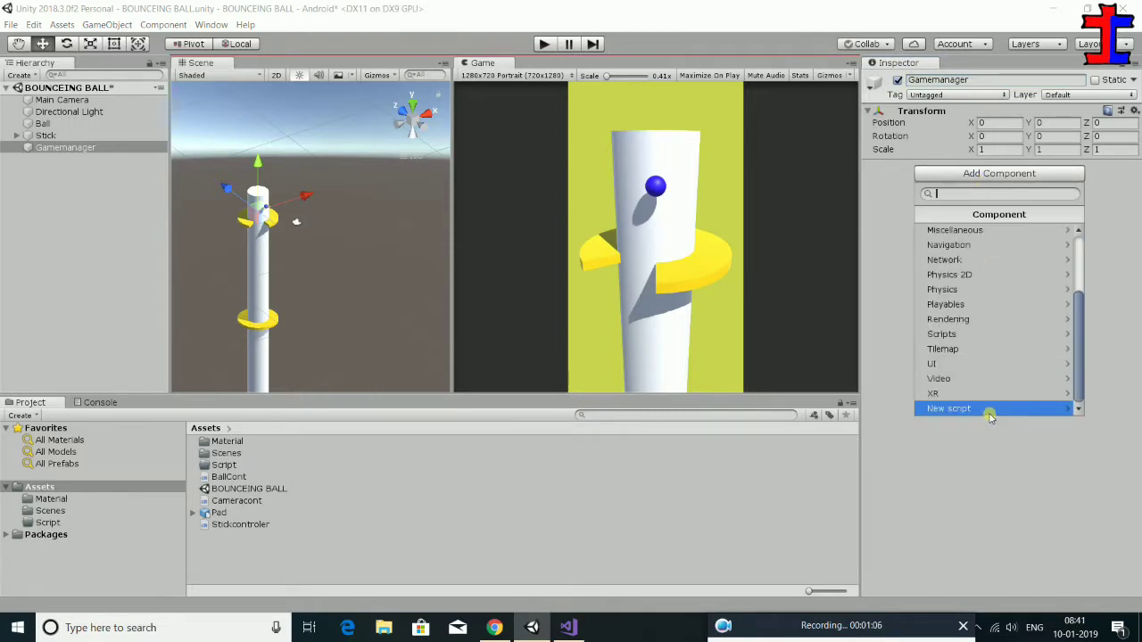
click(989, 409)
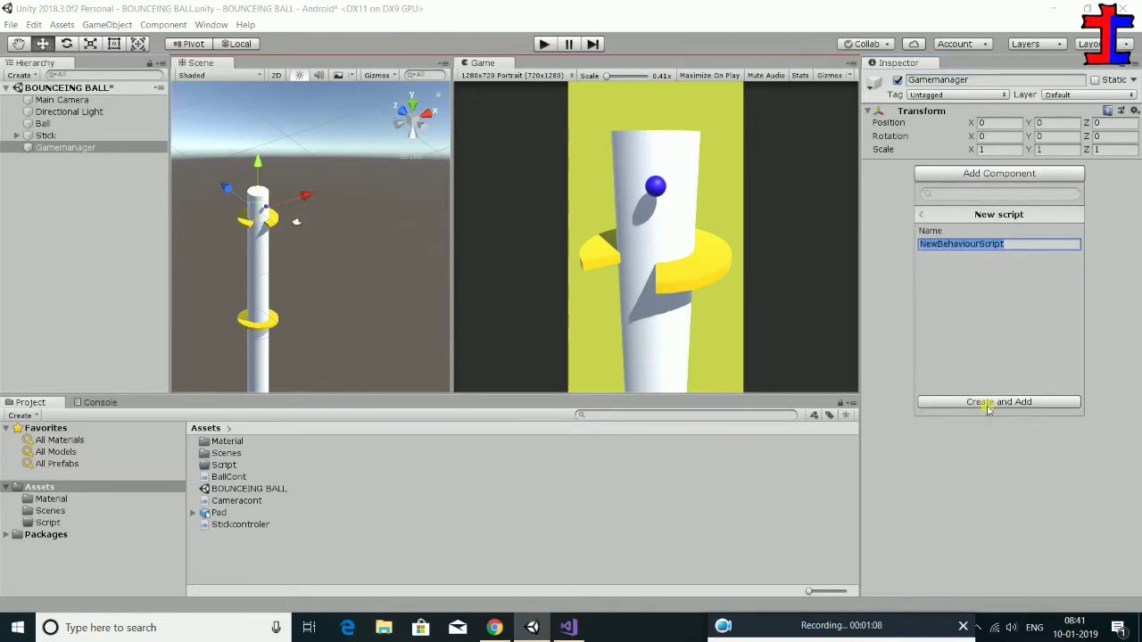
text(GMscript)
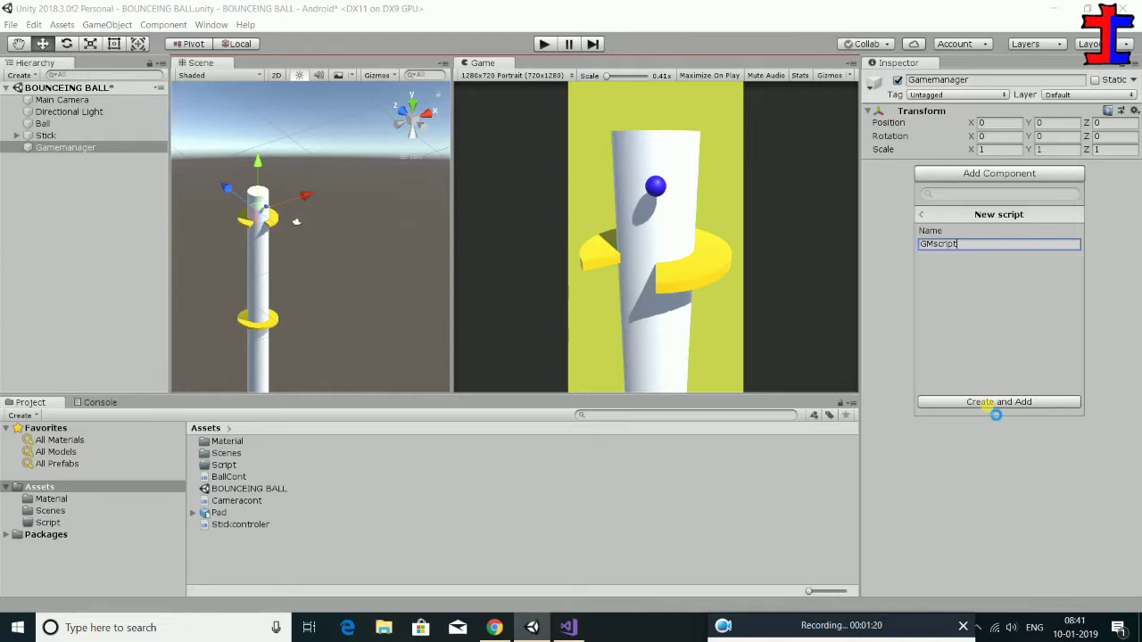
click(988, 403)
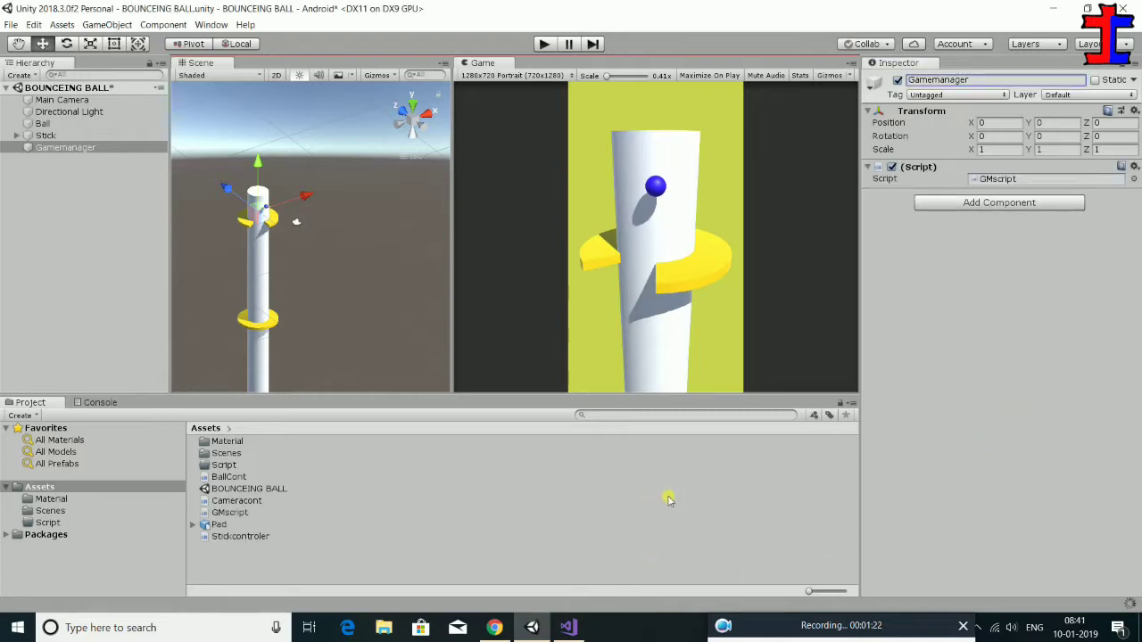
double_click(227, 465)
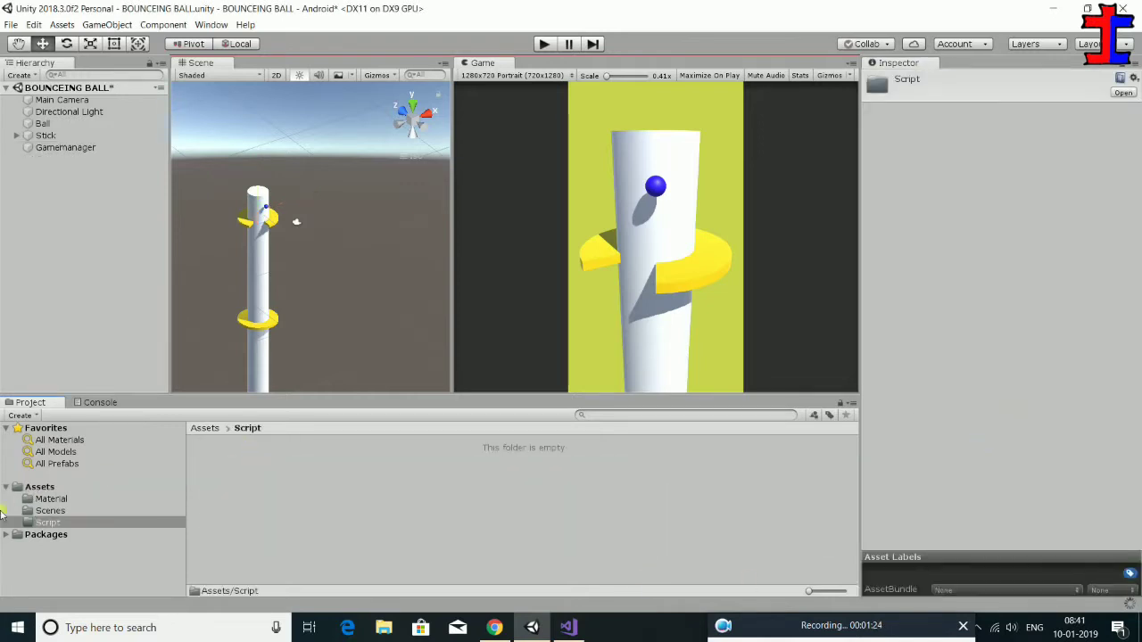
- Move the BallCont, Cameracont, GMscript and Stickcontroler scripts from Assets into the Script folder
click(34, 487)
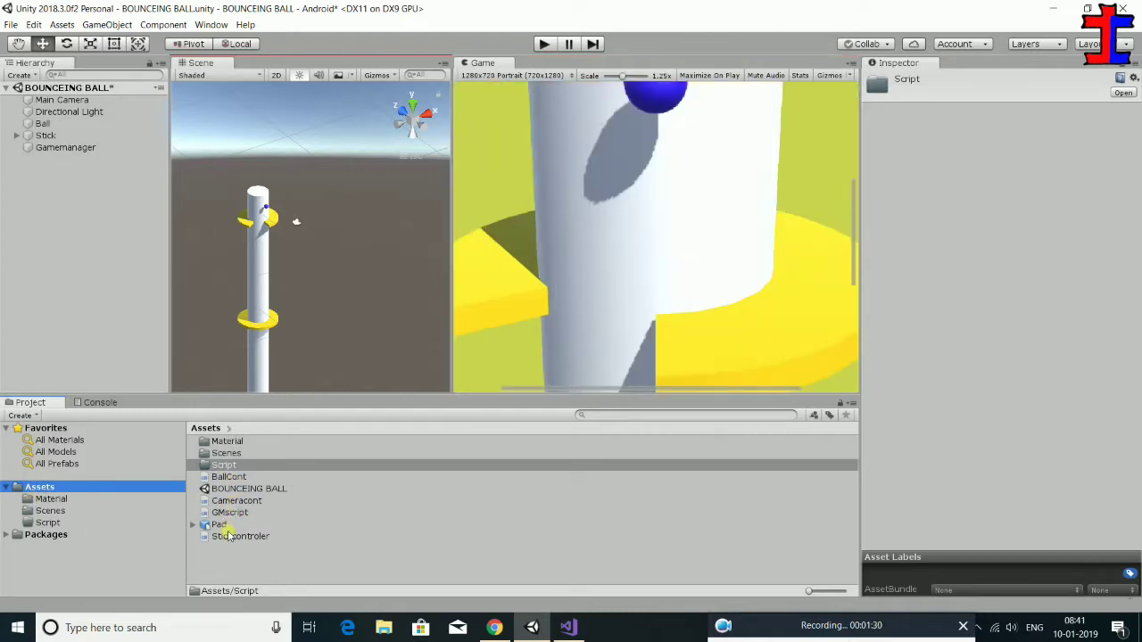
click(227, 535)
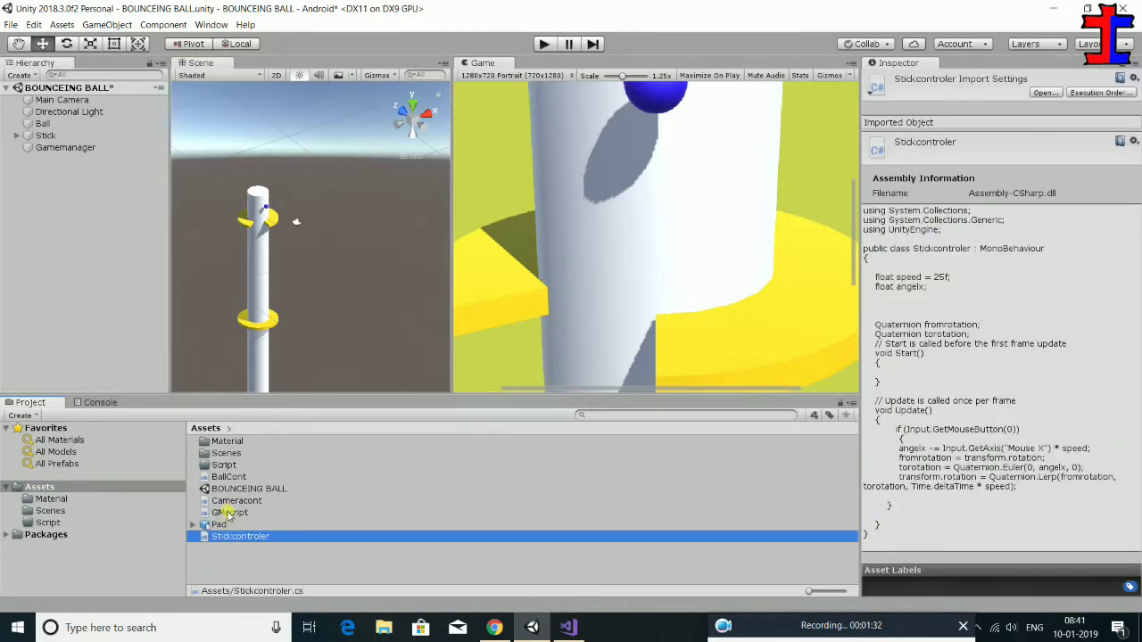
ctrl+click(229, 513)
ctrl+click(230, 501)
ctrl+click(228, 478)
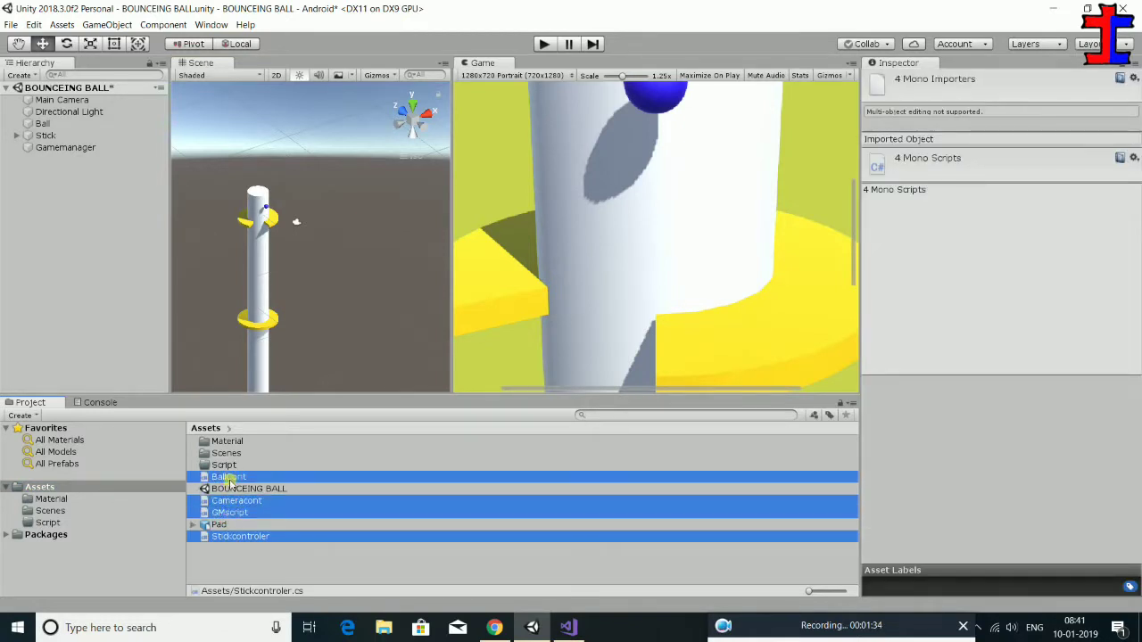
mouse_move(243, 484)
mouse_down()
mouse_move(231, 466)
mouse_move(278, 379)
mouse_up()
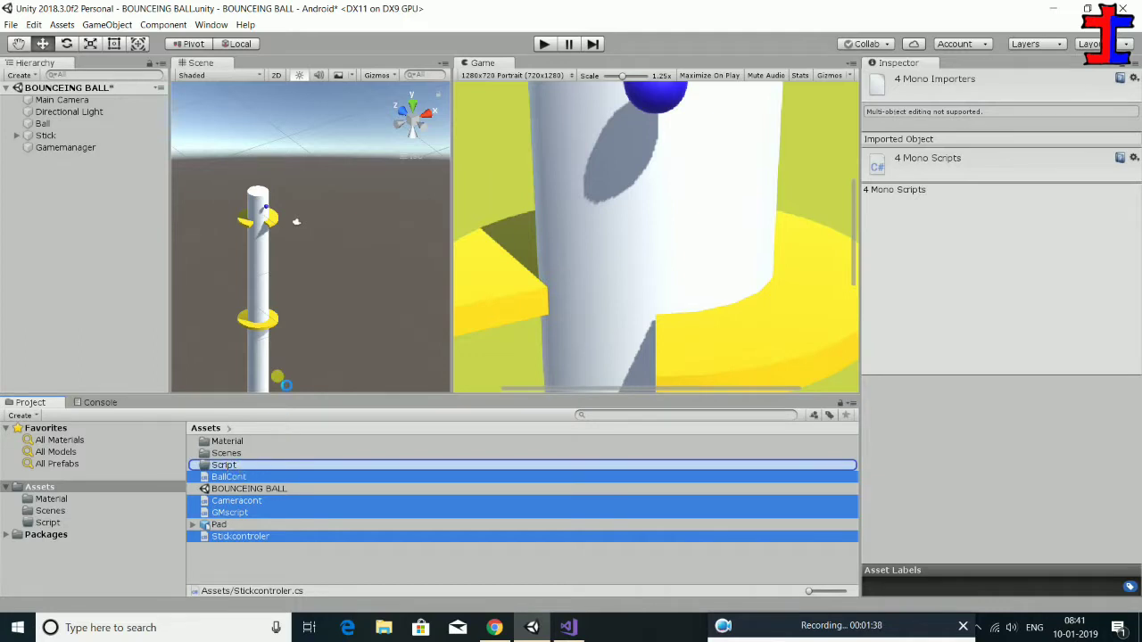
drag(278, 381, 230, 466)
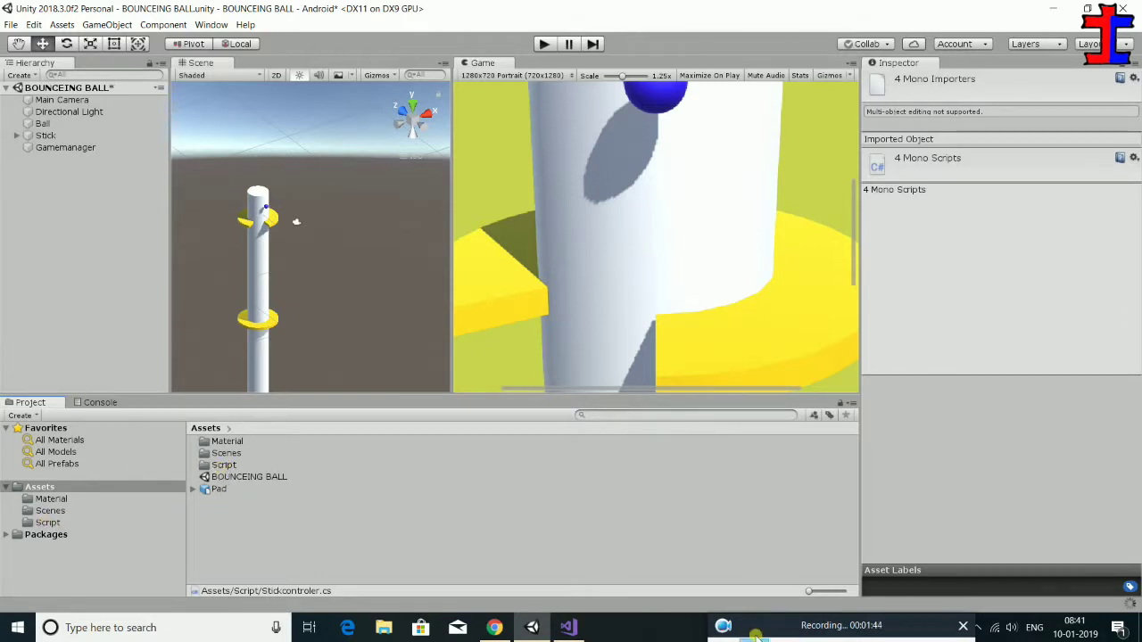
mouse_move(774, 623)
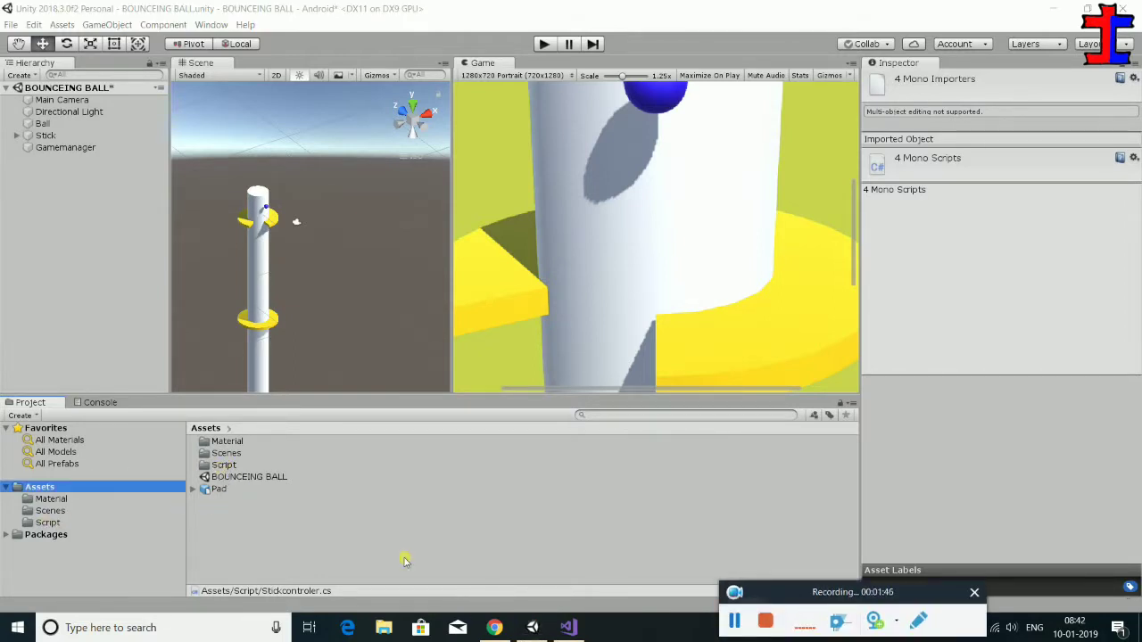
- Open GMscript in Visual Studio, reload the project files and retarget to .NET Framework 4.6.1
double_click(224, 466)
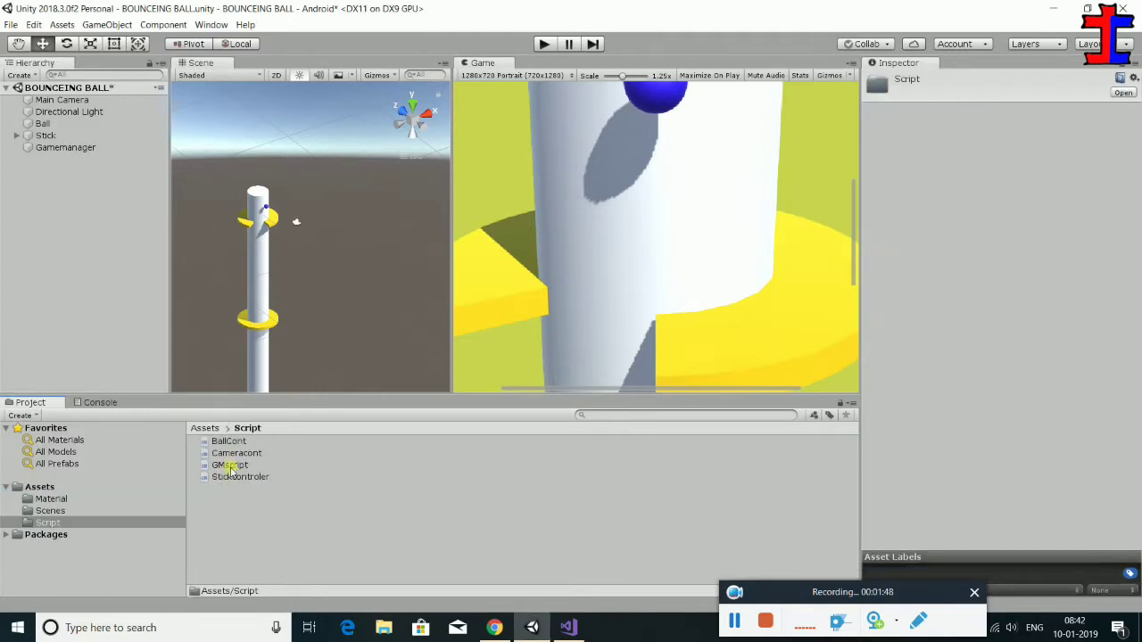
click(234, 466)
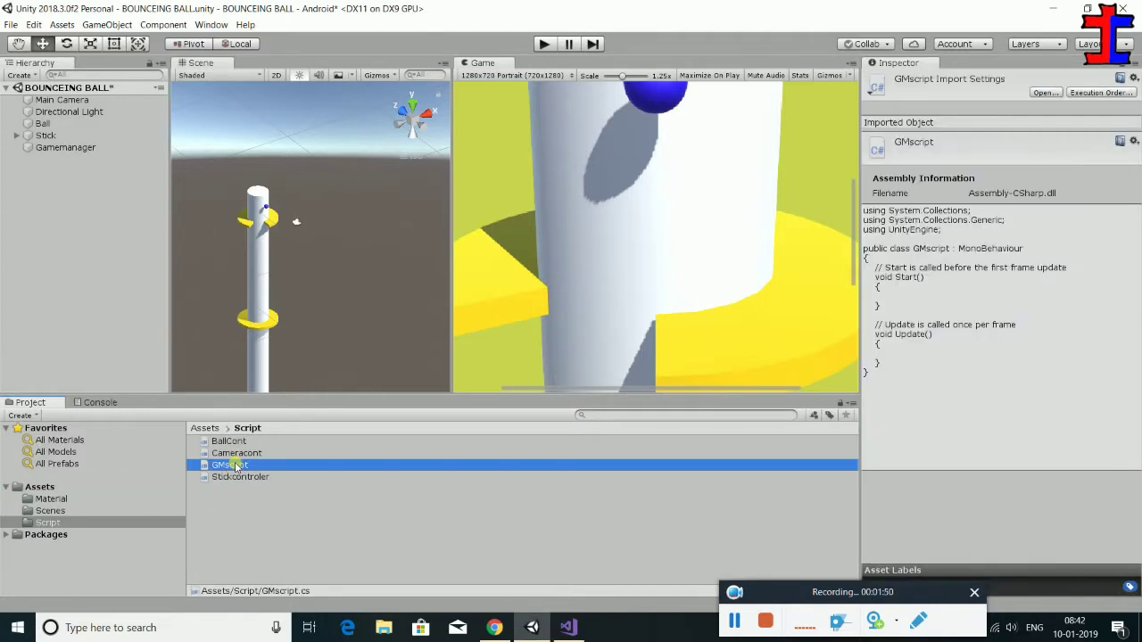
double_click(236, 466)
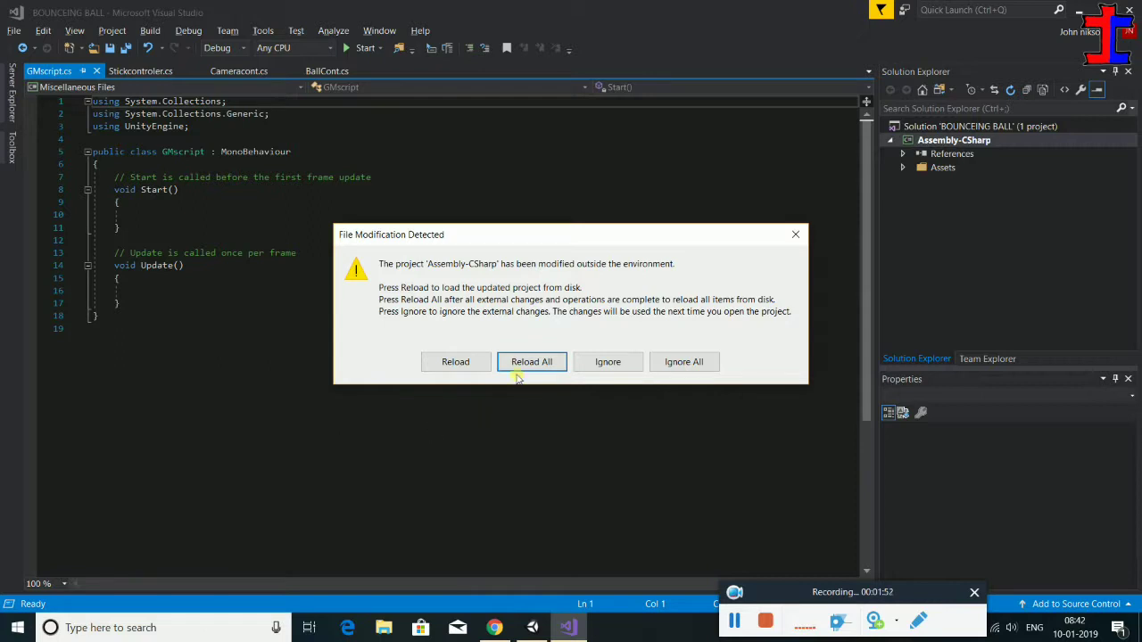
click(526, 366)
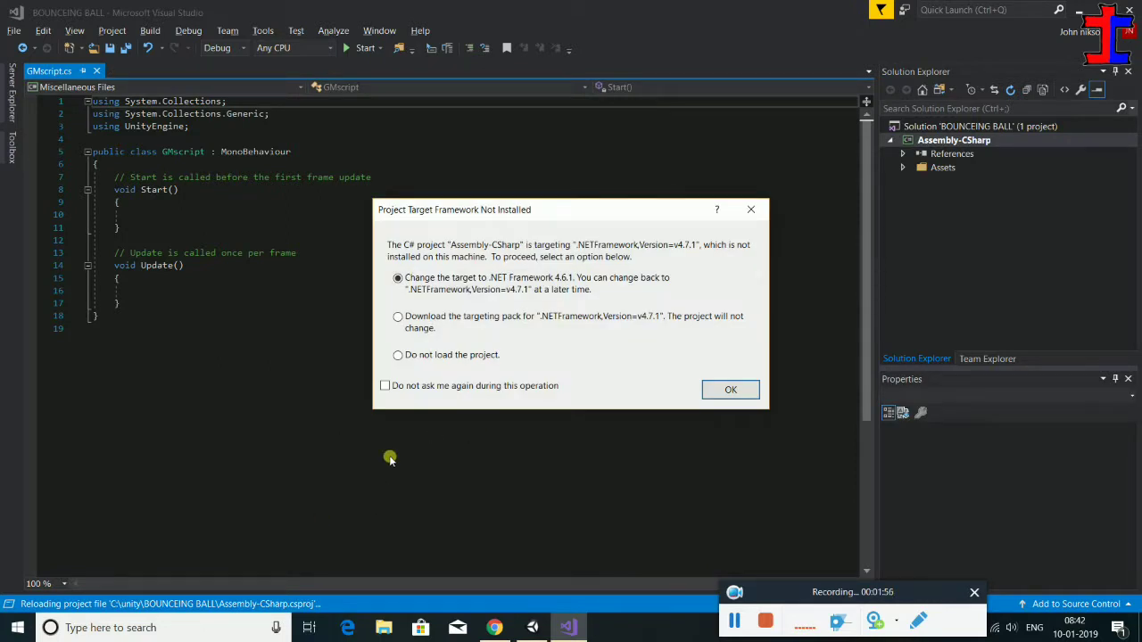
click(439, 385)
click(725, 390)
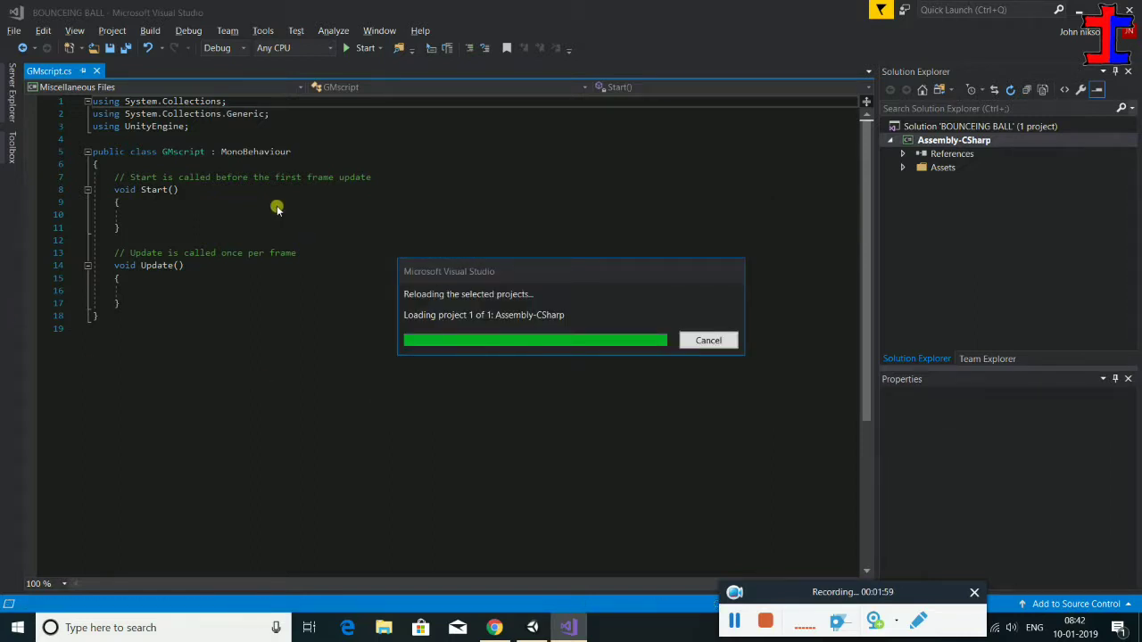
- Add blank lines inside the GMscript class, type 'pu', and close Visual Studio
click(344, 178)
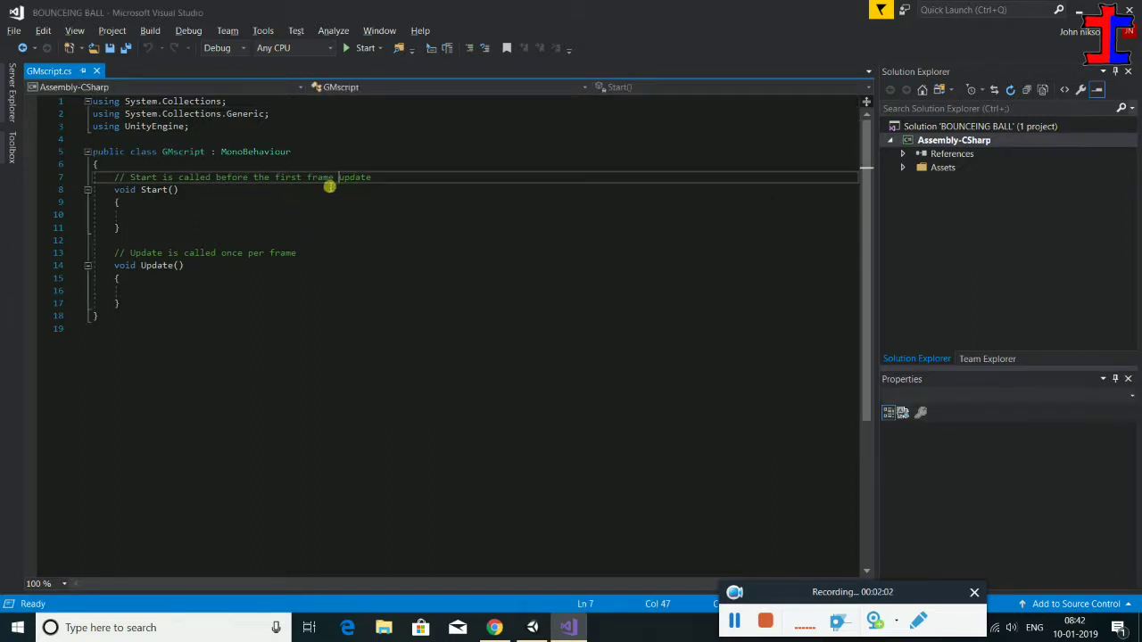
click(349, 154)
key(Return)
key(Return)
key(Return)
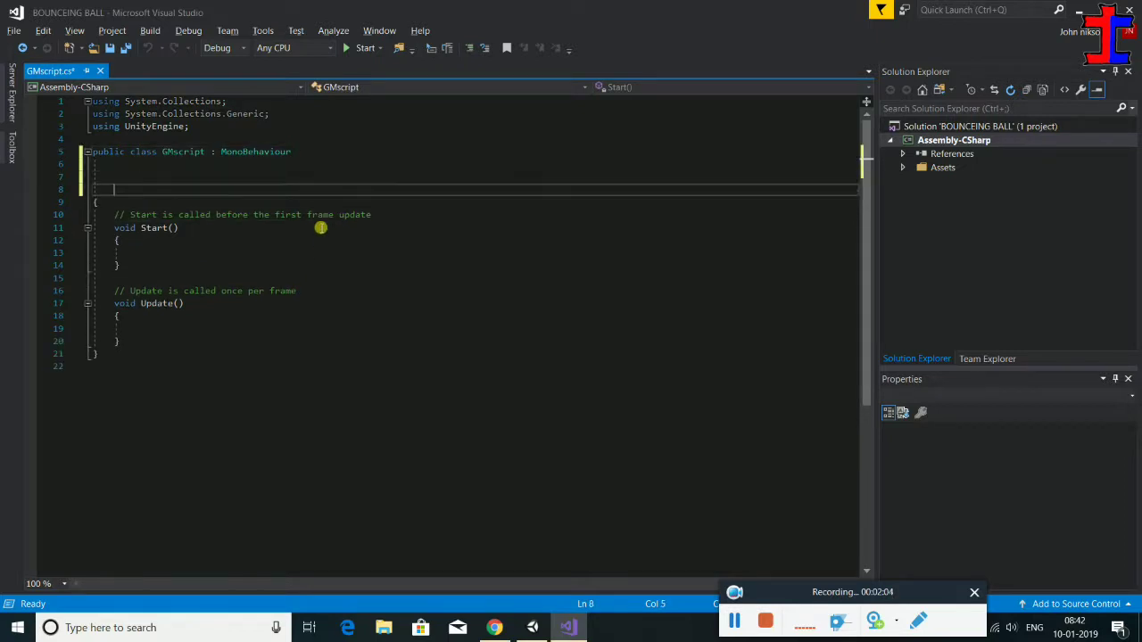
text(int )
text(o)
key(BackSpace)
key(BackSpace)
key(BackSpace)
key(BackSpace)
text(pub)
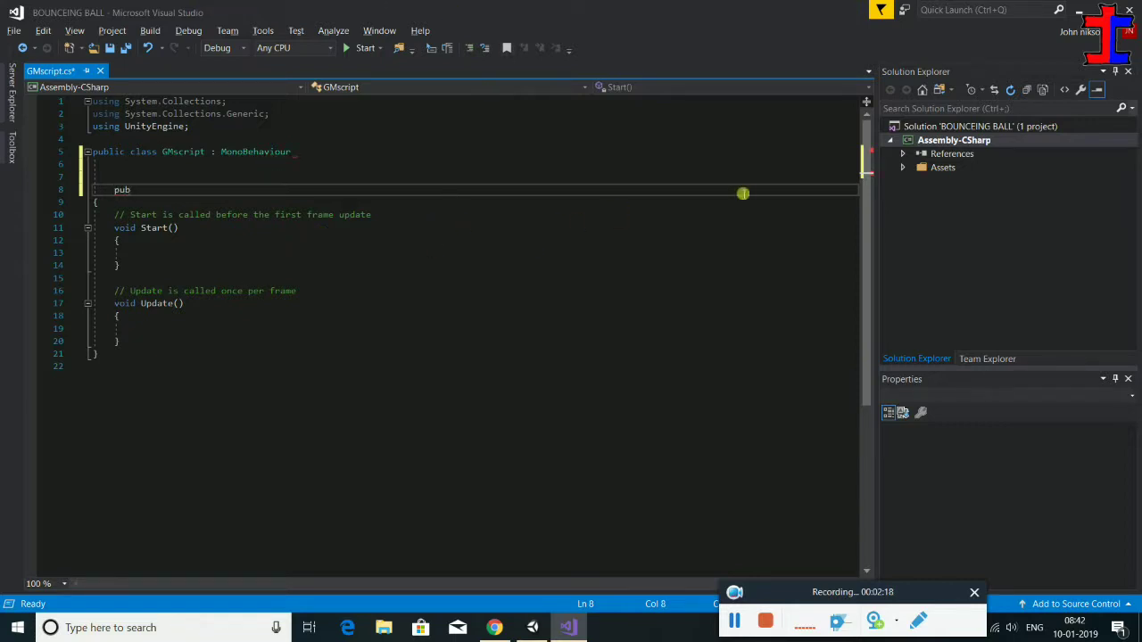
click(1129, 10)
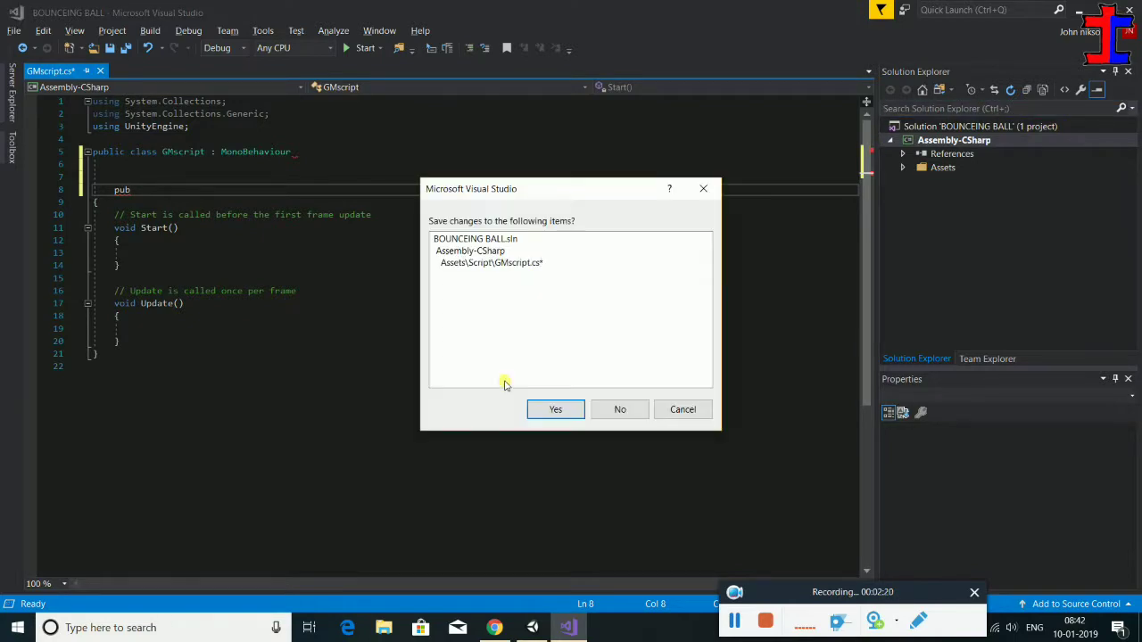
- Save the GMscript changes and reopen GMscript from the Script folder
click(572, 413)
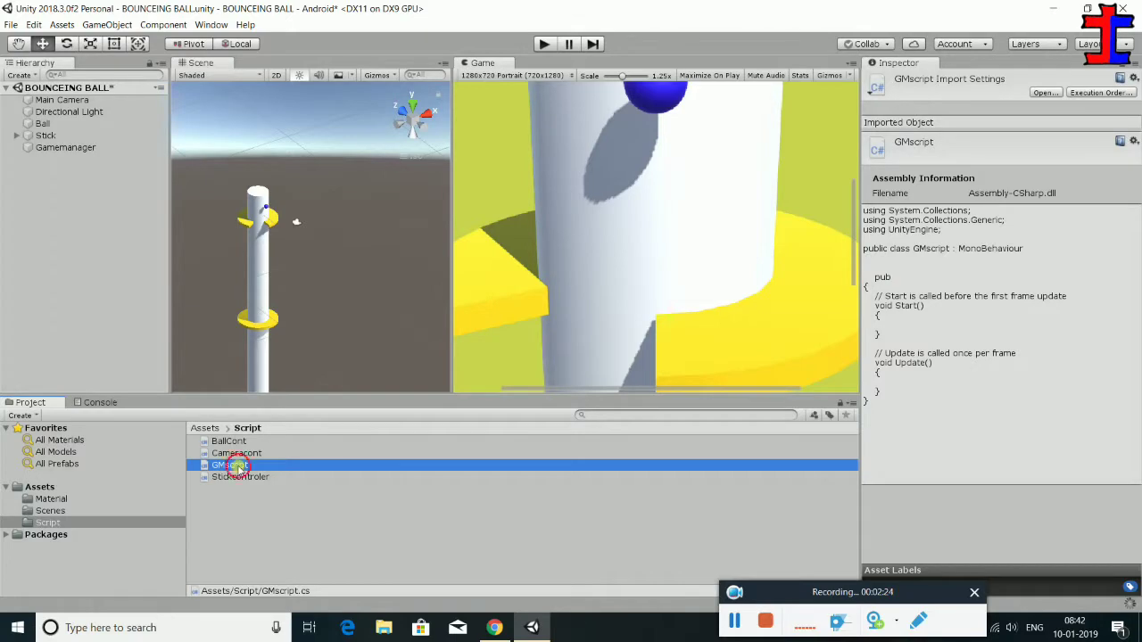
double_click(231, 465)
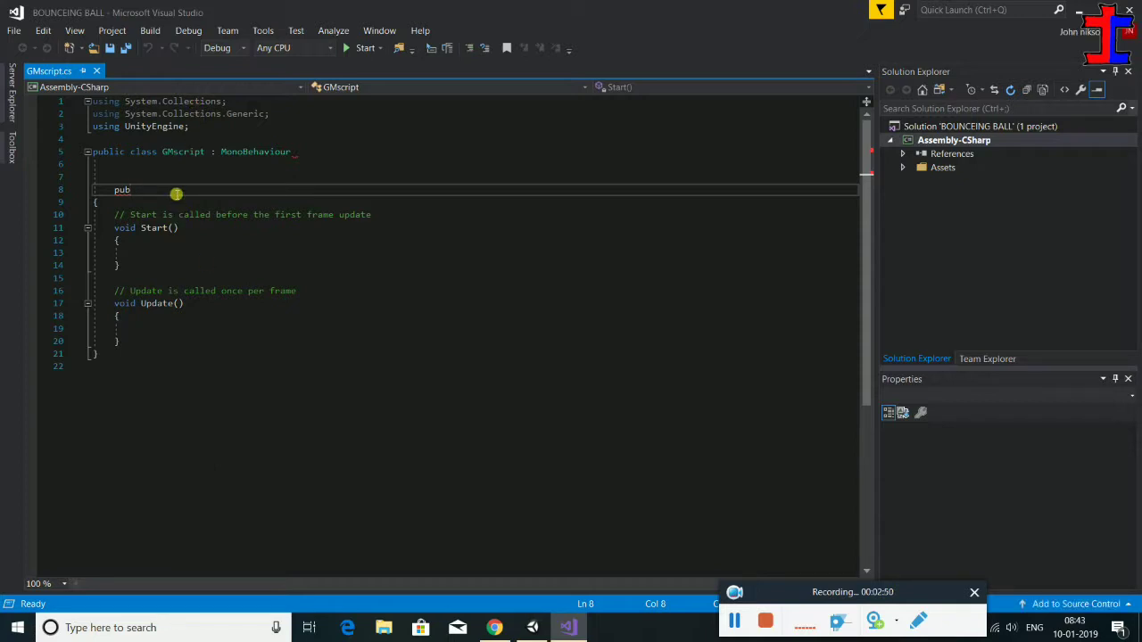
- Replace the unfinished 'pub' with the declaration 'public int Score;'
key(BackSpace)
key(BackSpace)
key(BackSpace)
key(BackSpace)
key(BackSpace)
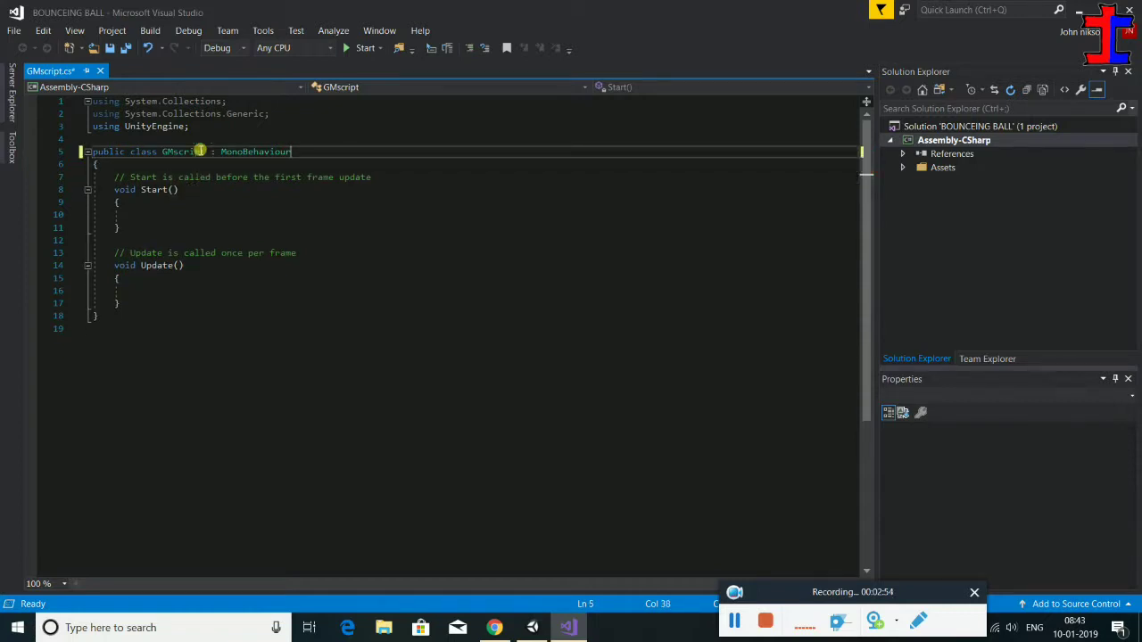
key(Delete)
key(Return)
key(Return)
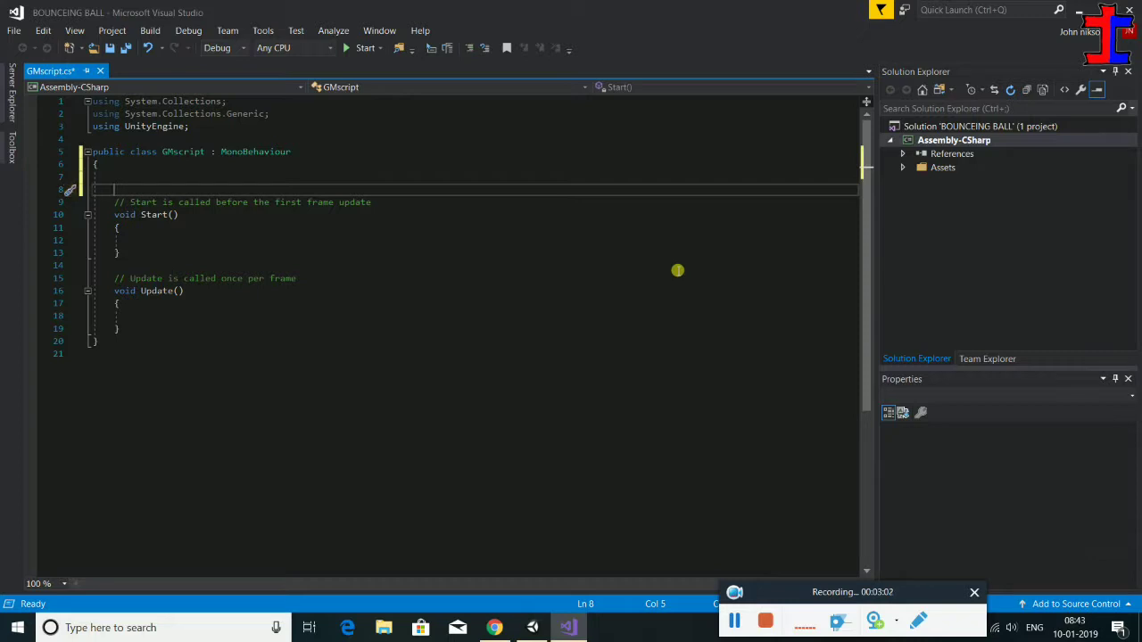
text(public int Scroe)
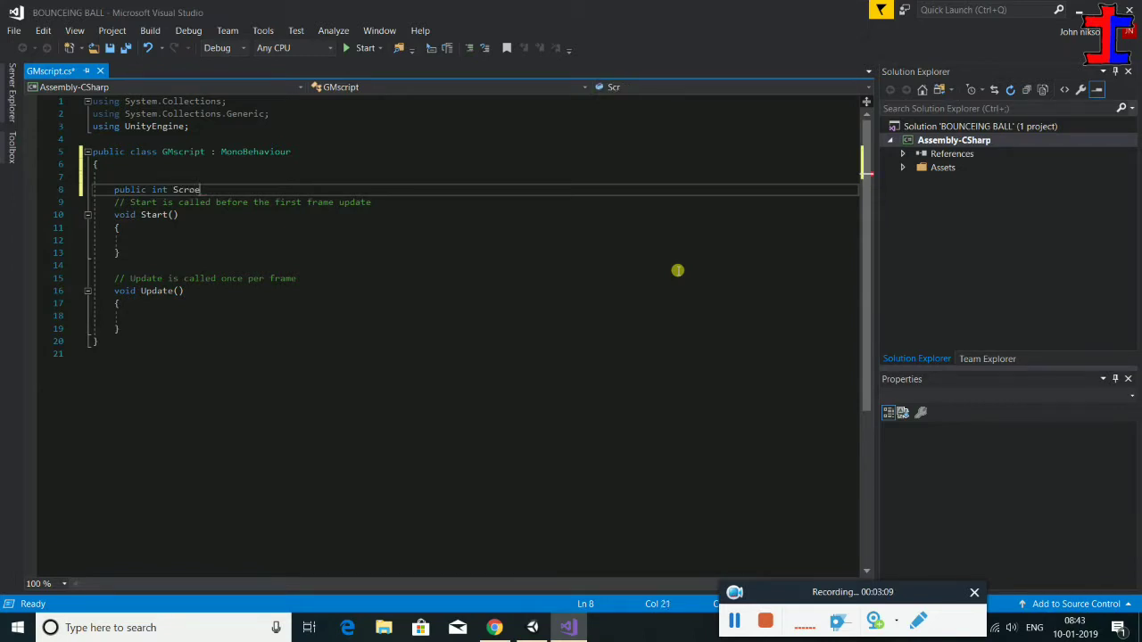
key(BackSpace)
key(BackSpace)
key(BackSpace)
text(ore;)
key(Return)
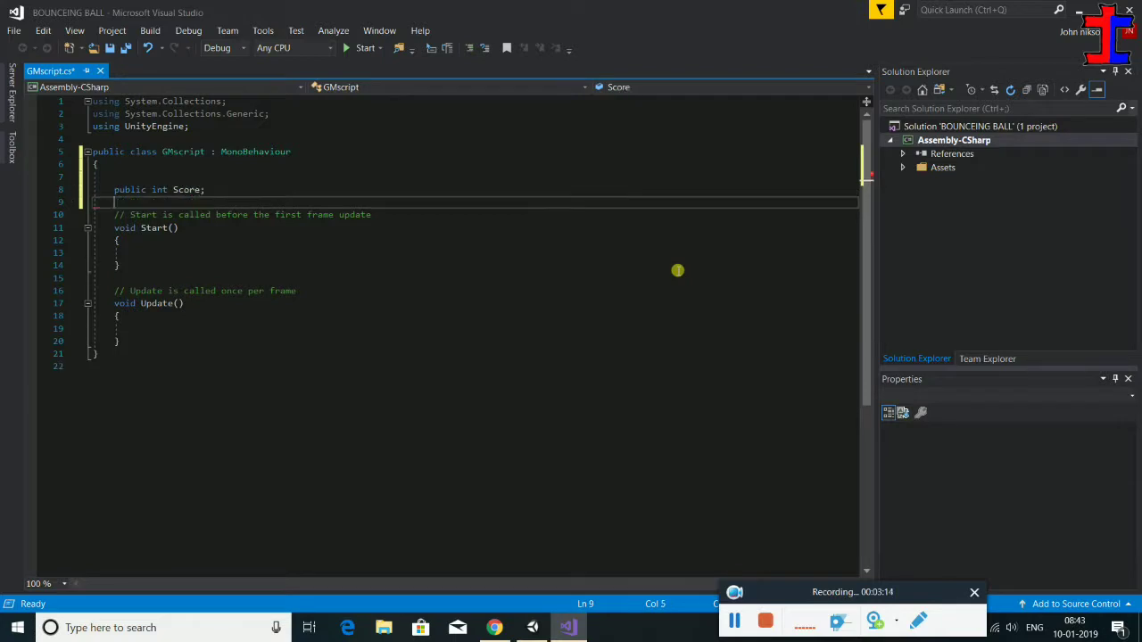
- Type 'public int HighScr', move the Start comment onto its own line, and save
text(public int Hig)
text(h)
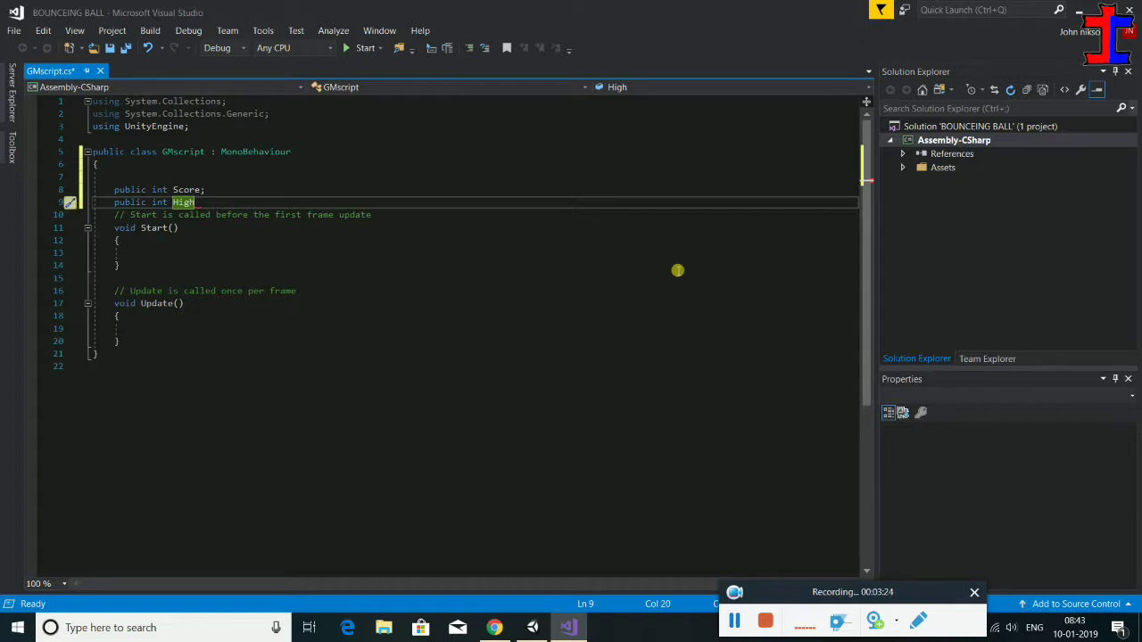
key(Down)
key(Home)
key(Home)
text(sc)
key(BackSpace)
key(BackSpace)
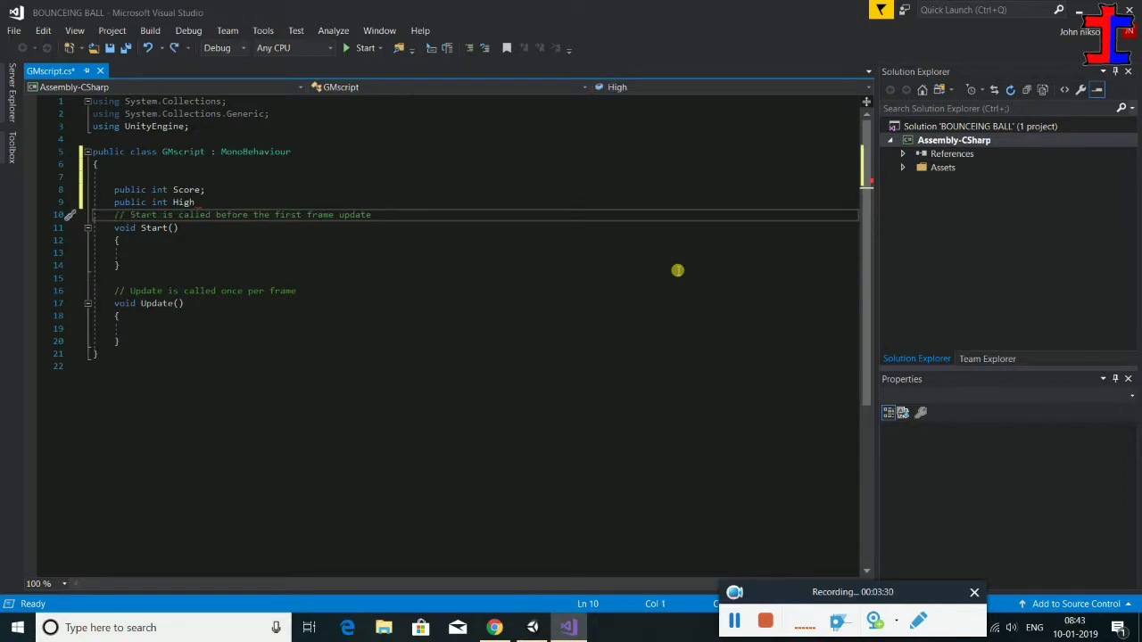
key(BackSpace)
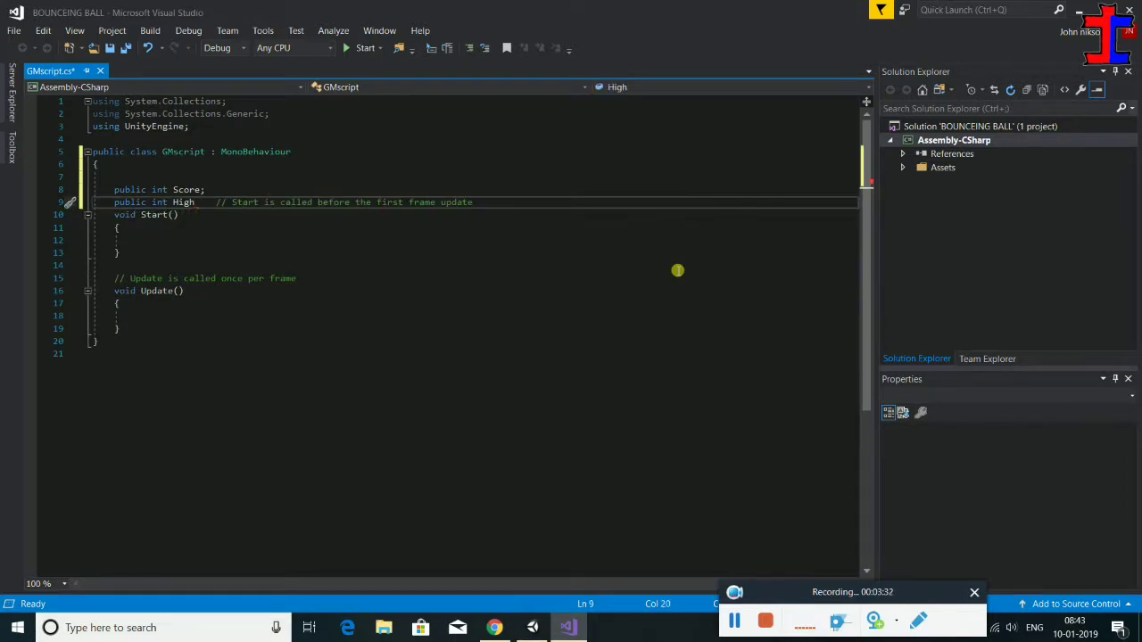
text(Scr)
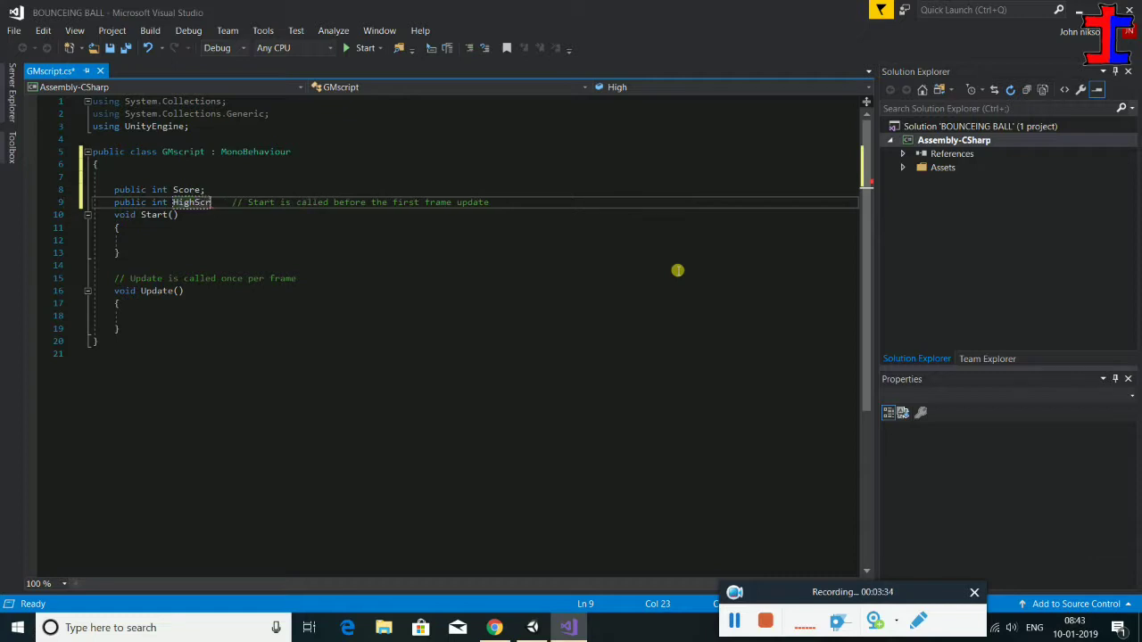
key(Return)
key(BackSpace)
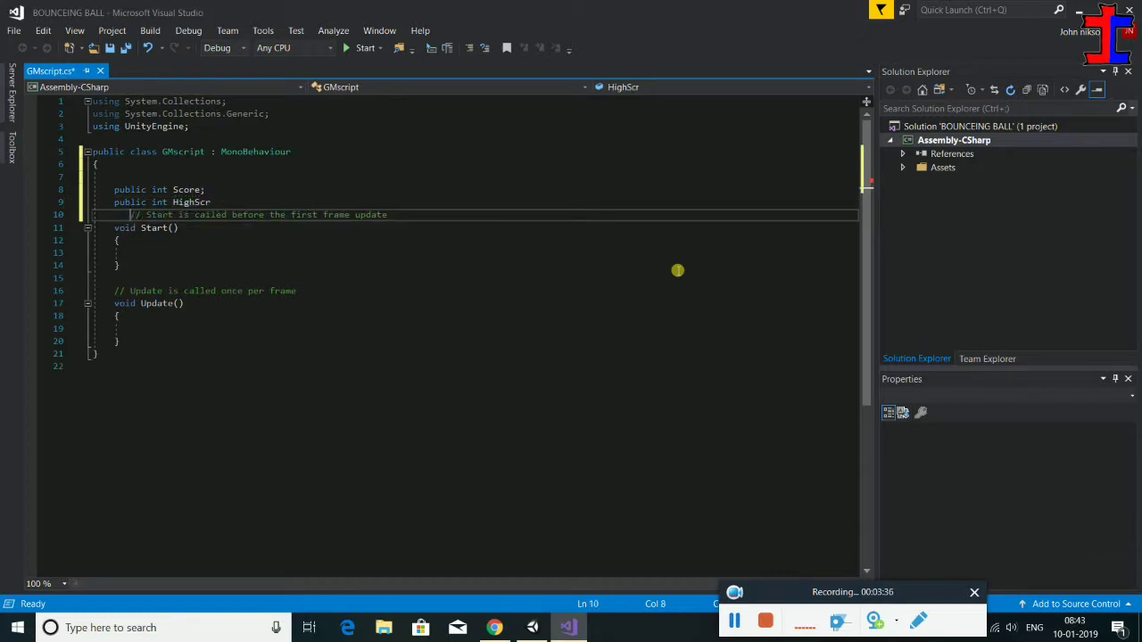
key(BackSpace)
key(BackSpace)
key(BackSpace)
key(ctrl+s)
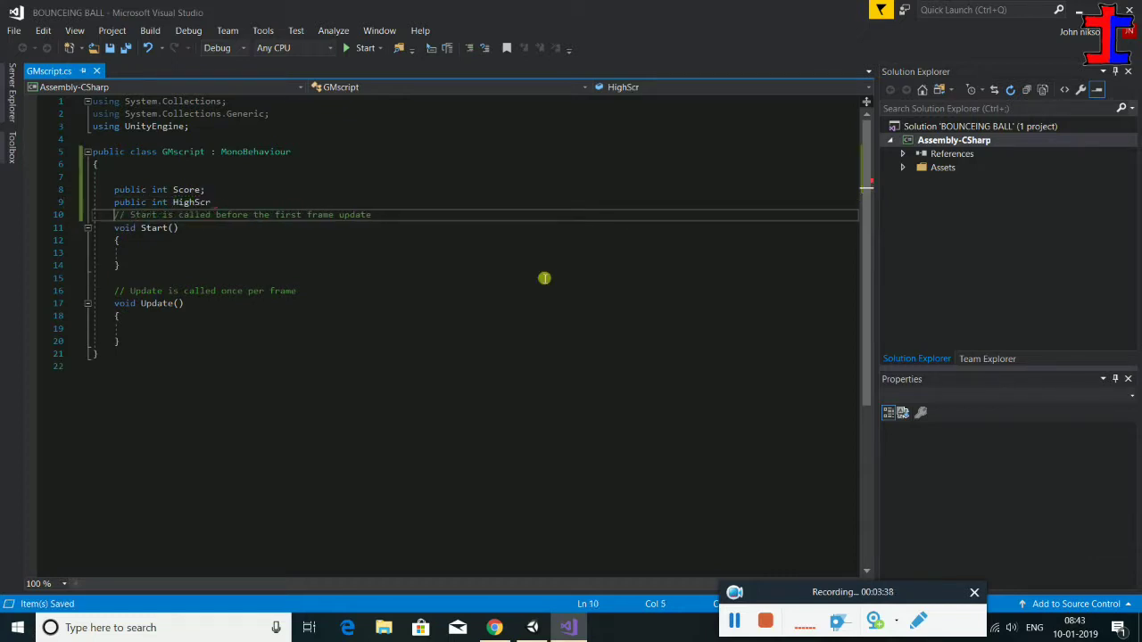
- Finish the HighScr declaration, add 'public int currentlvl;', and begin 'public static'
click(227, 202)
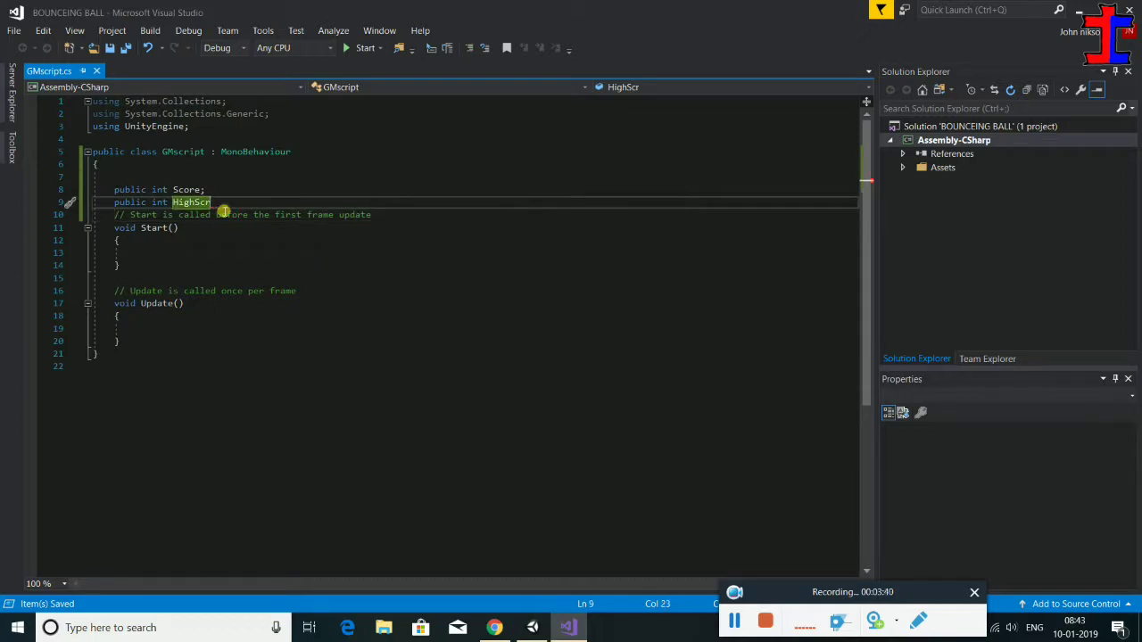
text(;)
key(Return)
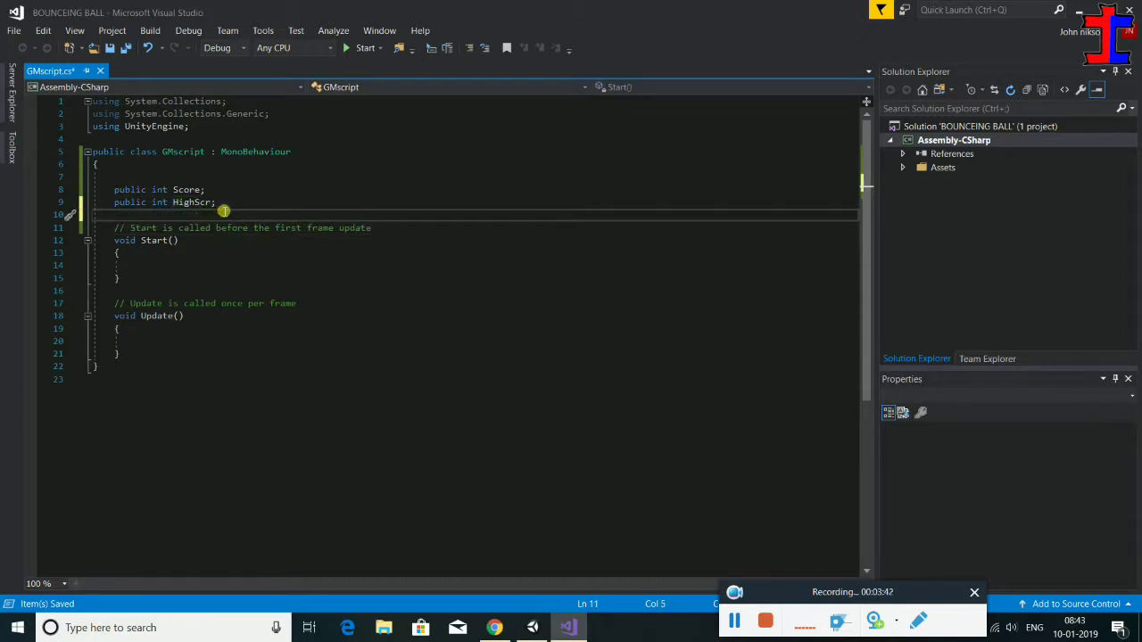
key(Return)
text(pu)
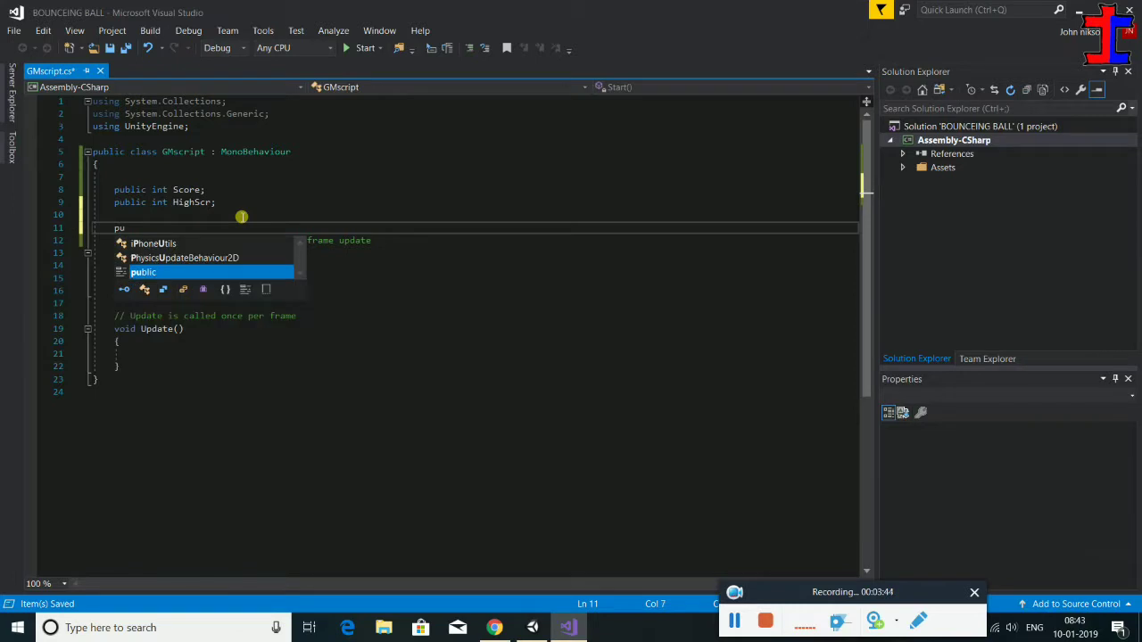
text(blic )
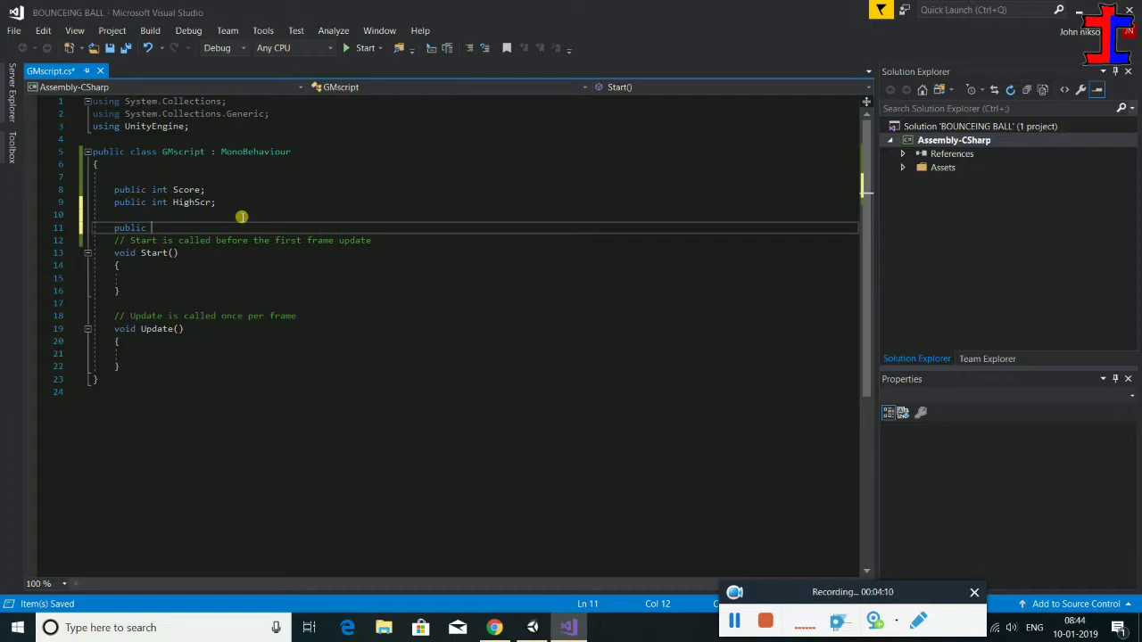
text(int c)
text(urrentl)
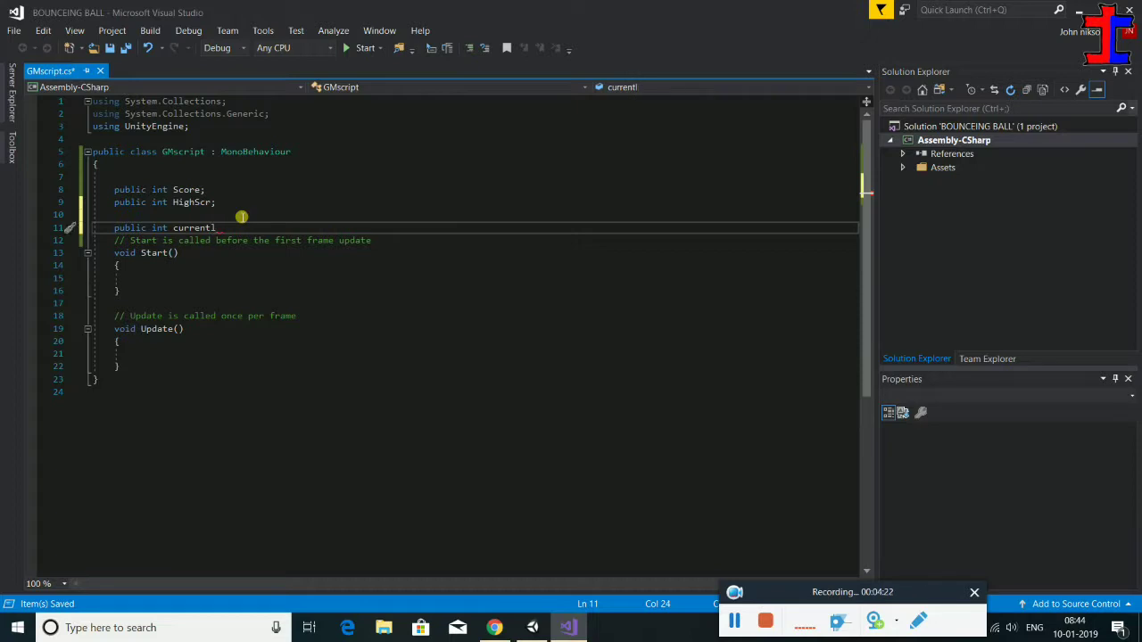
text(vl;)
scroll(241, 217, down, 1)
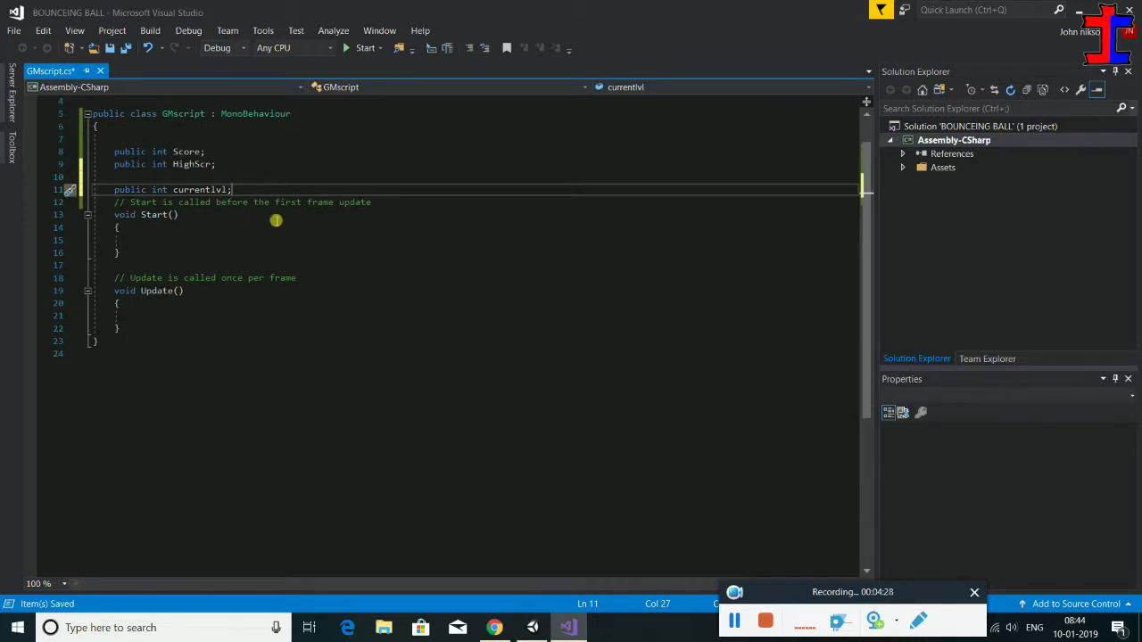
key(Return)
key(Return)
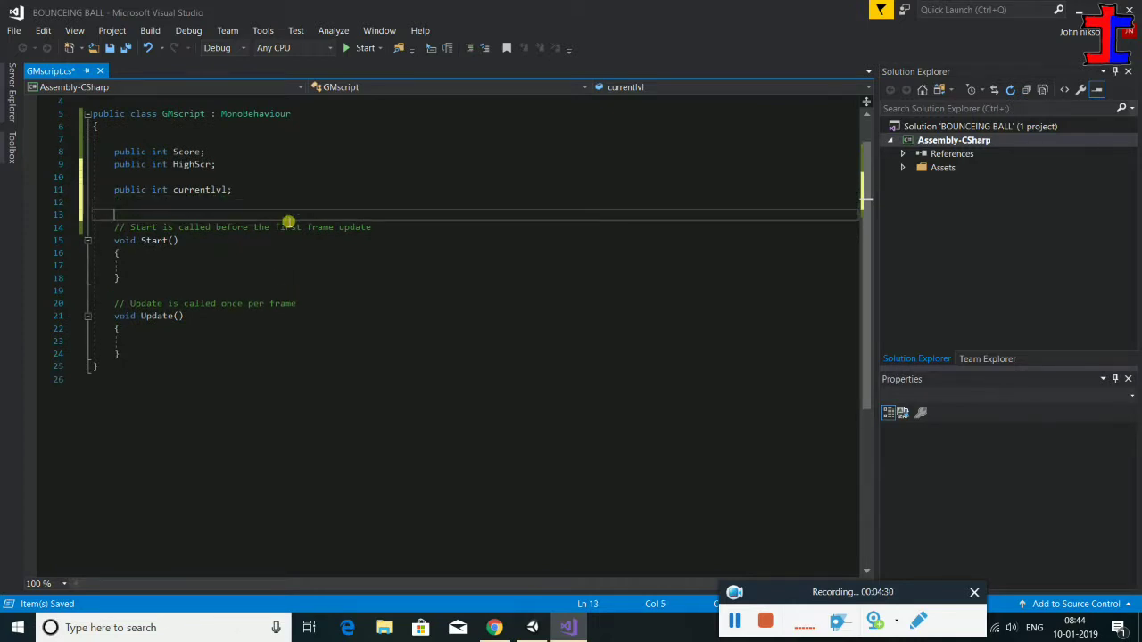
scroll(282, 223, up, 1)
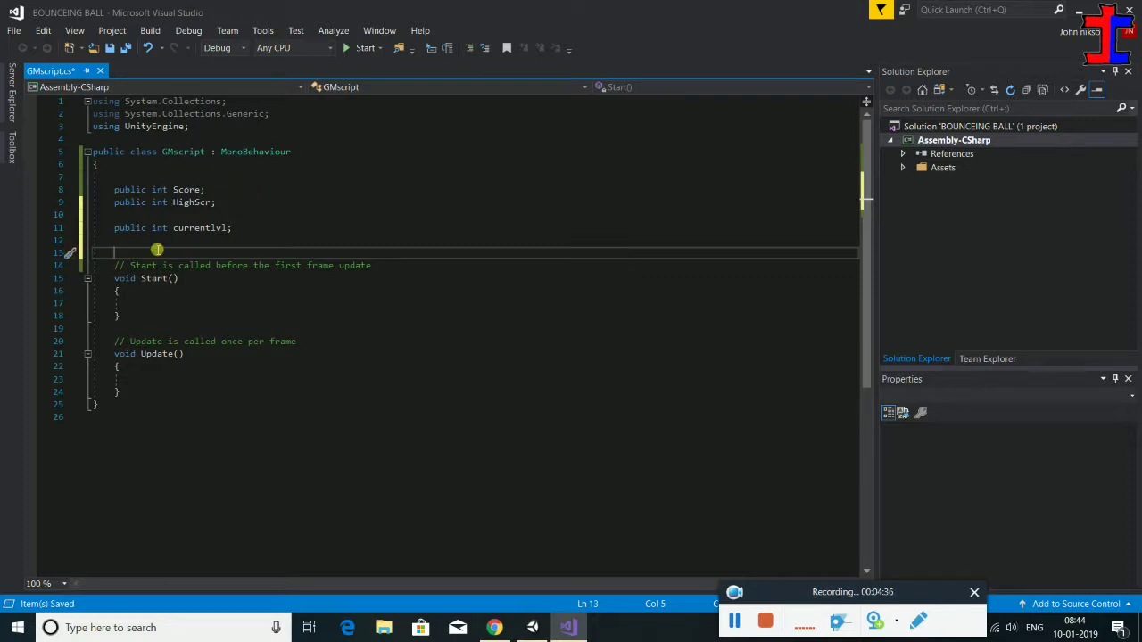
text(public )
text(static)
- Complete 'public static GMscript singleton;' and add a blank line after it
text(gm)
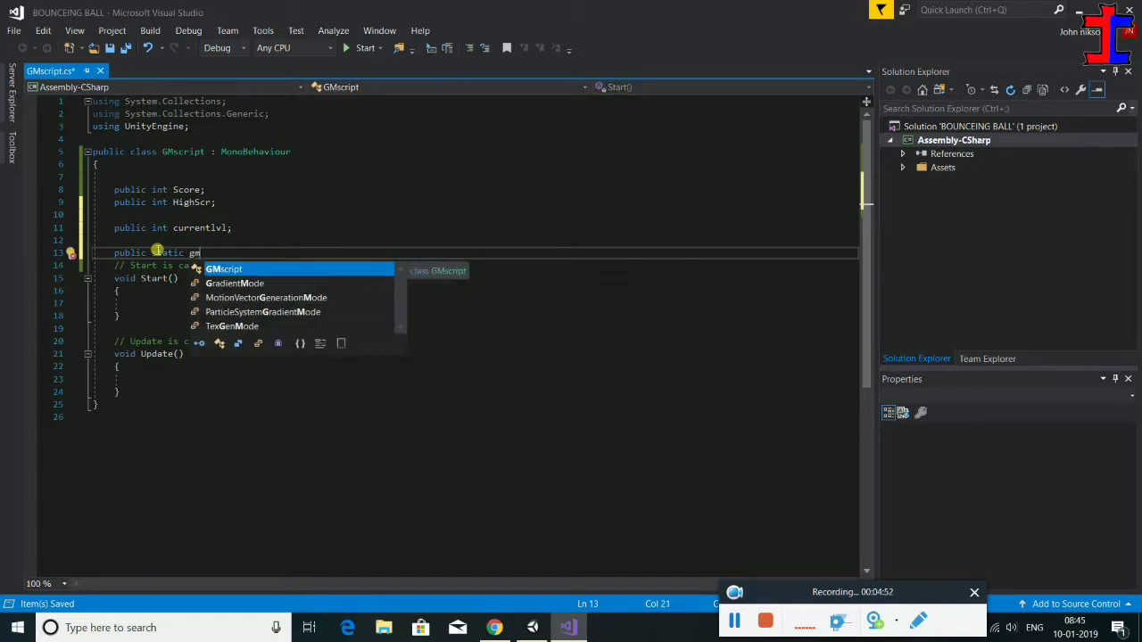
text( s)
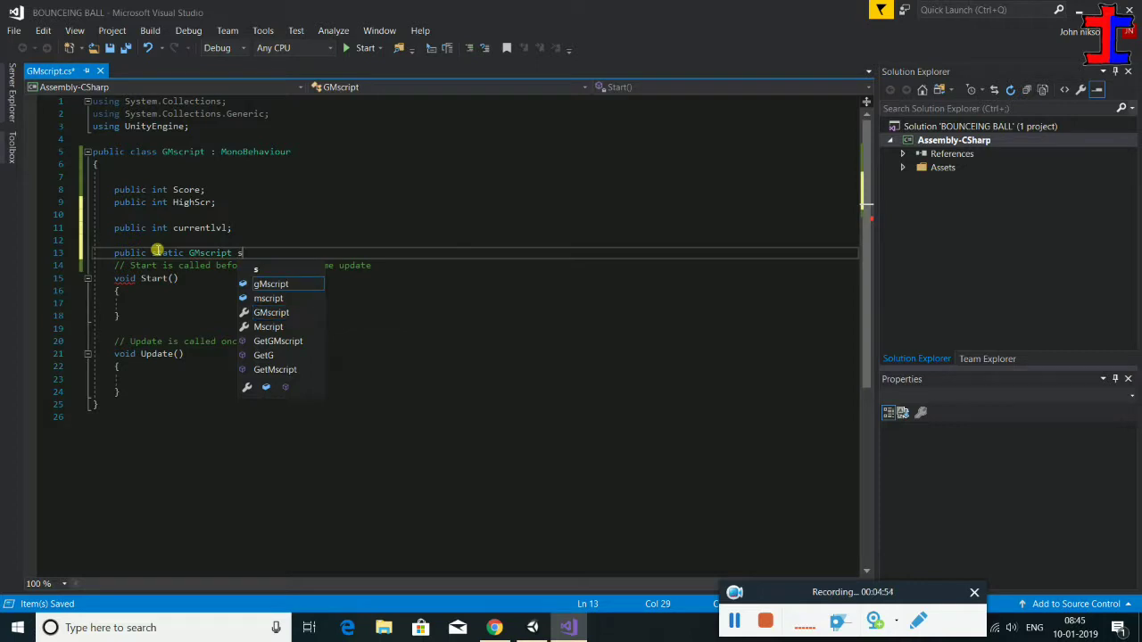
text(in)
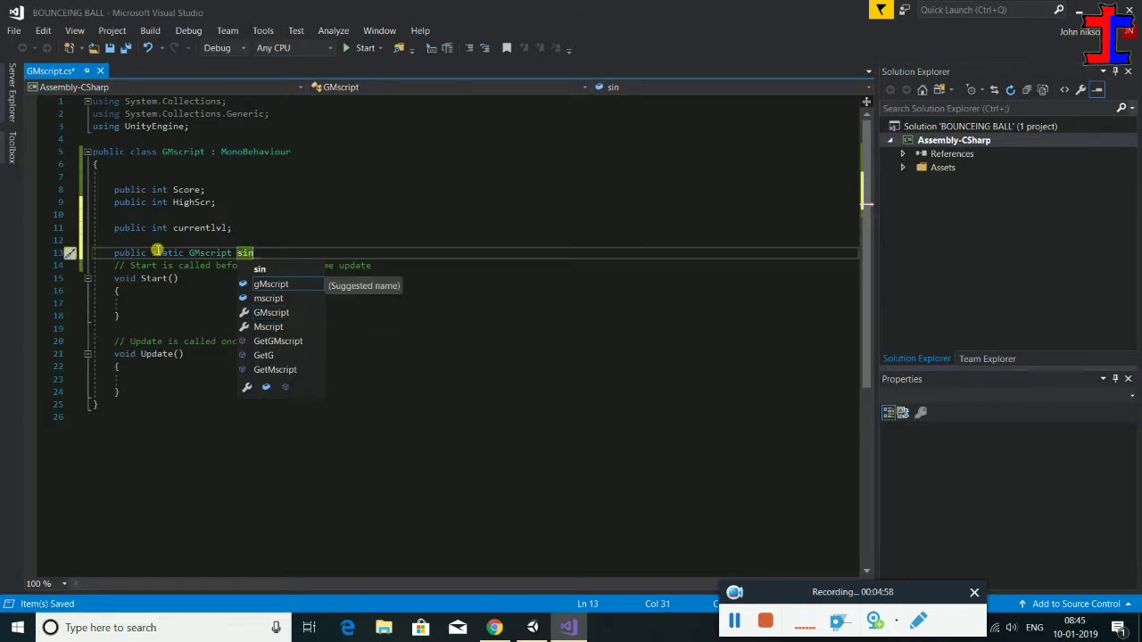
text(g)
text(let)
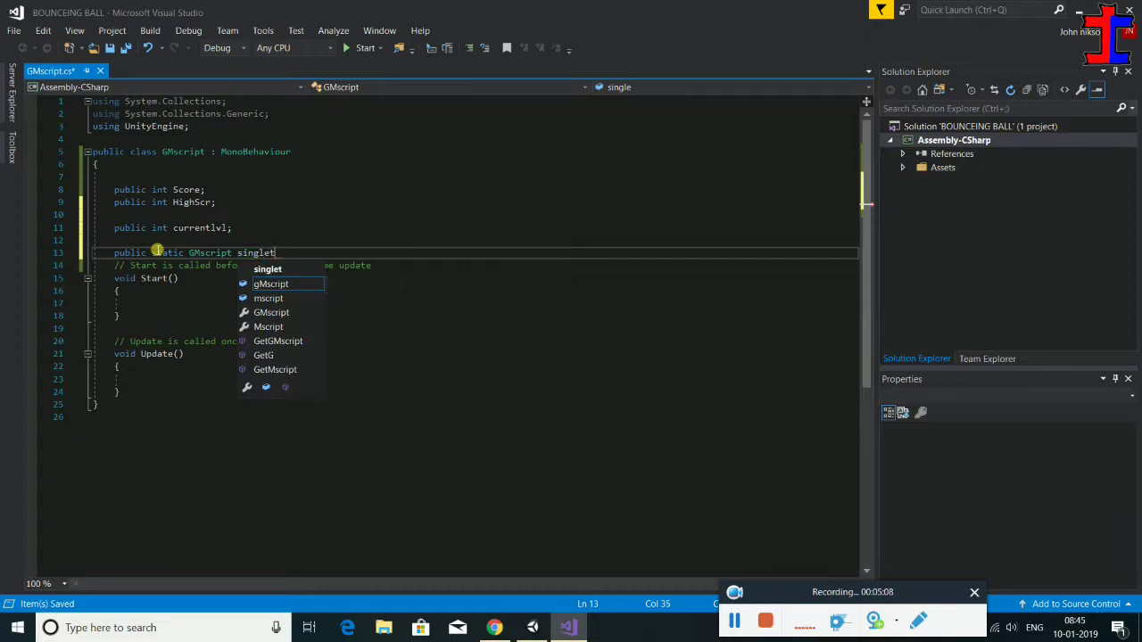
text(on;)
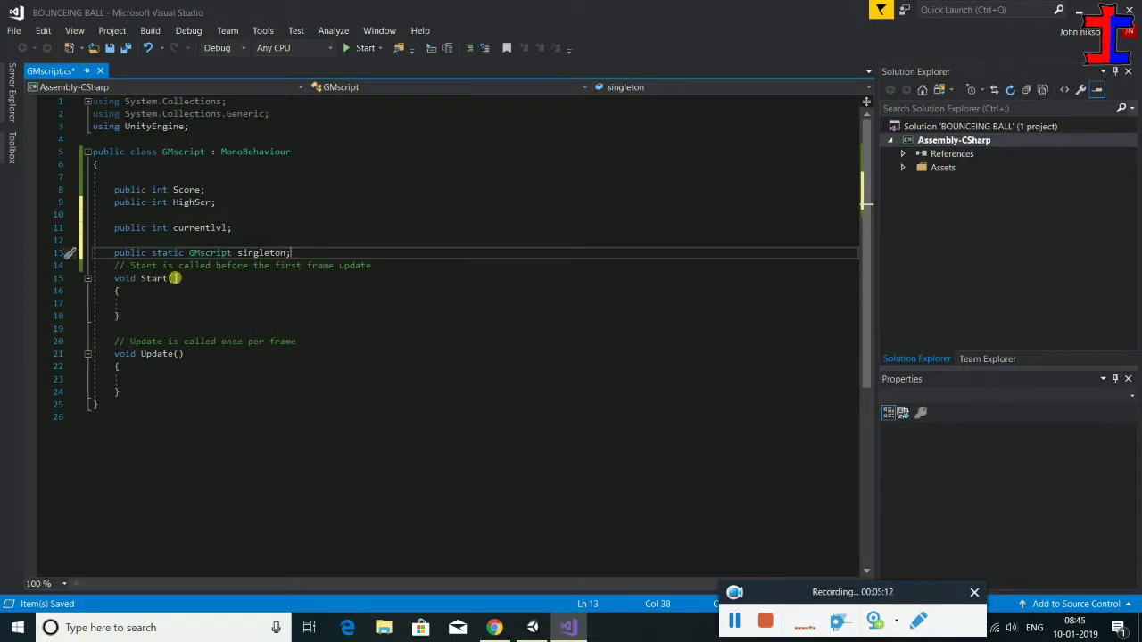
drag(109, 189, 234, 228)
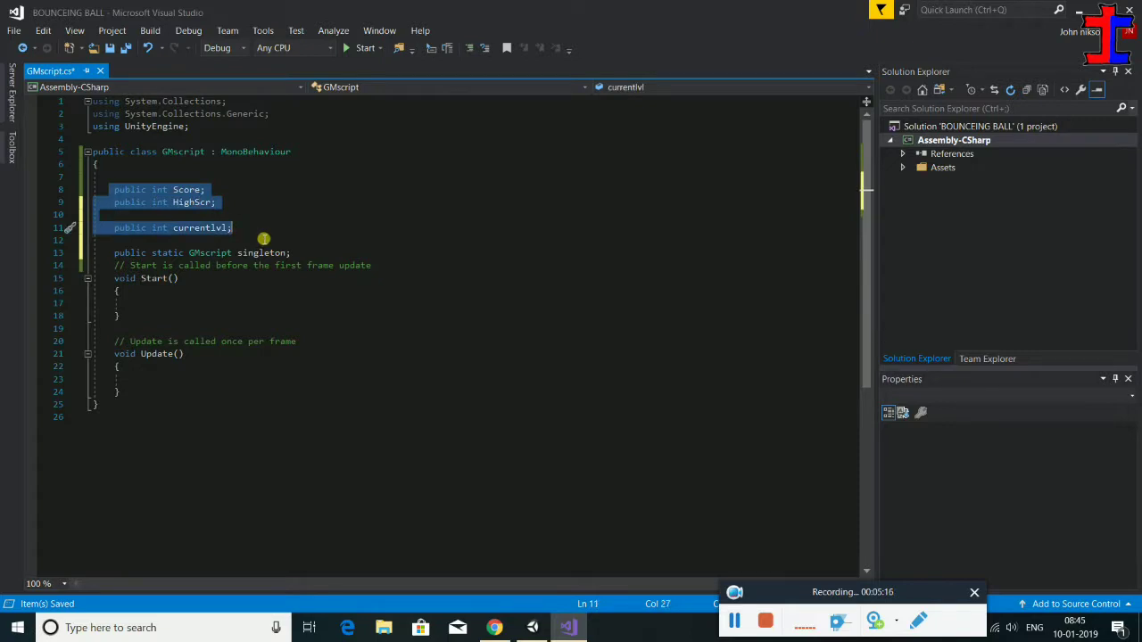
click(309, 257)
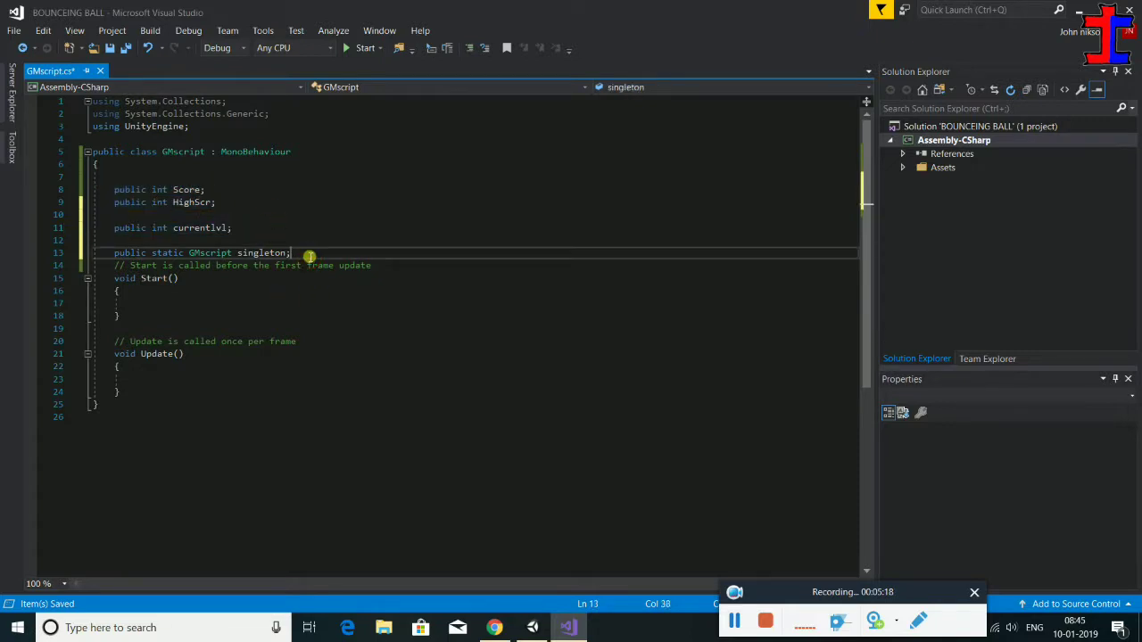
key(Return)
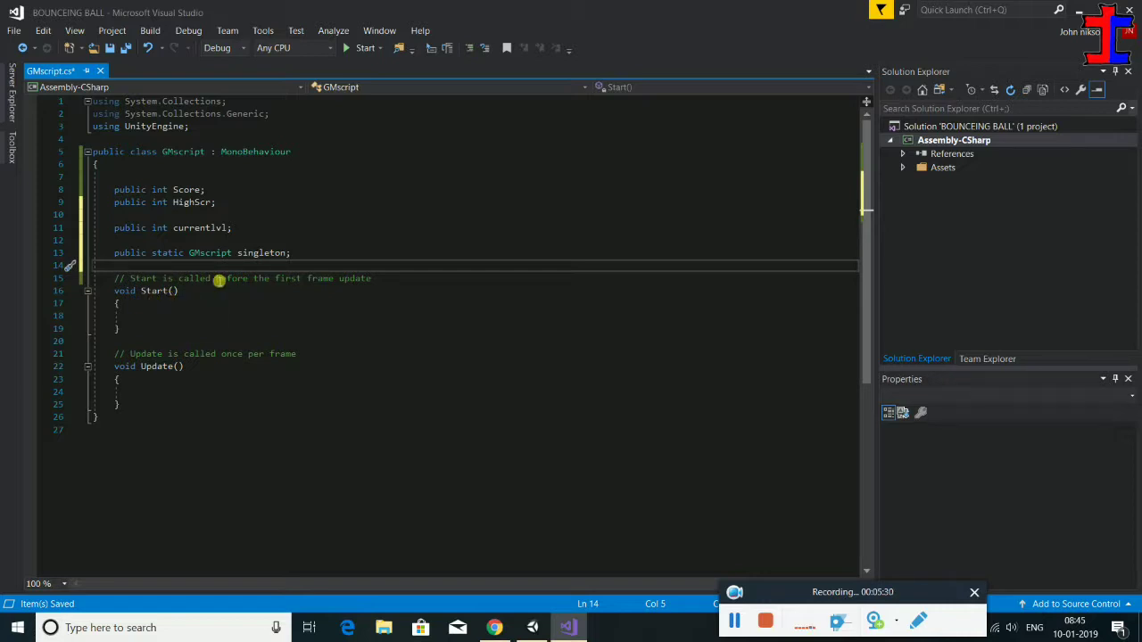
click(209, 253)
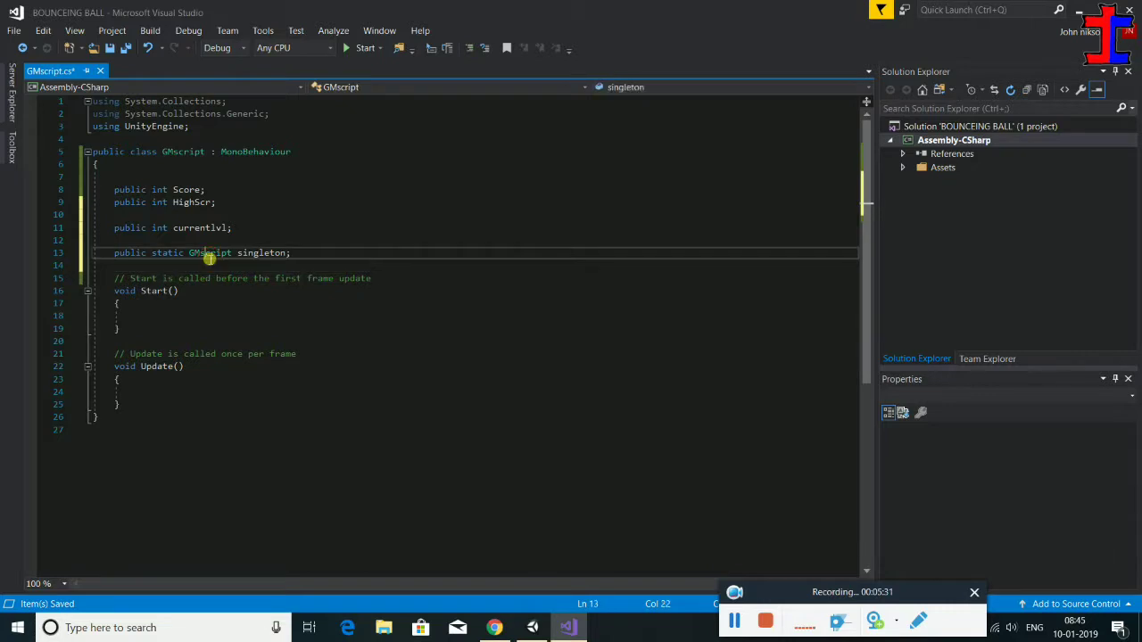
- Rename the Start method on line 16 to Awake
click(155, 294)
double_click(156, 297)
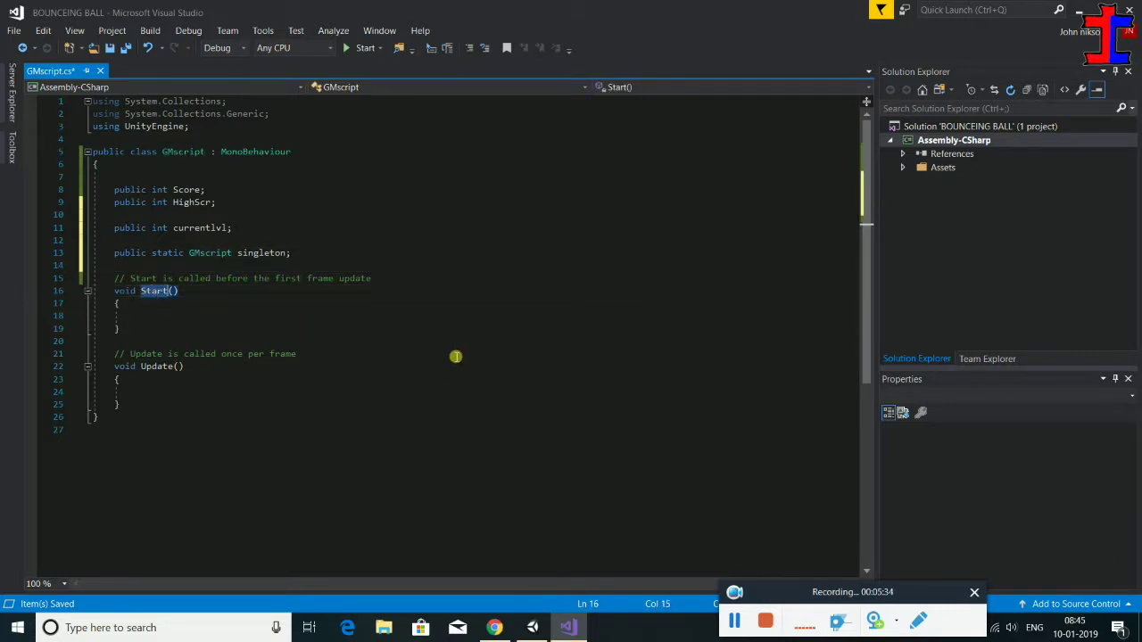
scroll(423, 298, down, 1)
text(A)
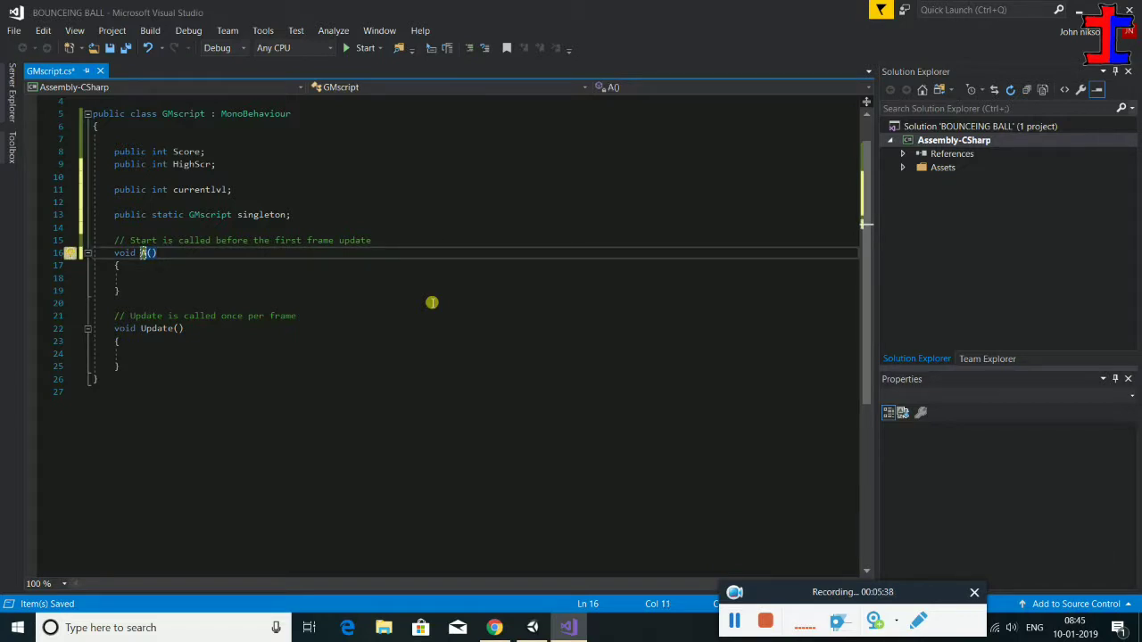
text(wake)
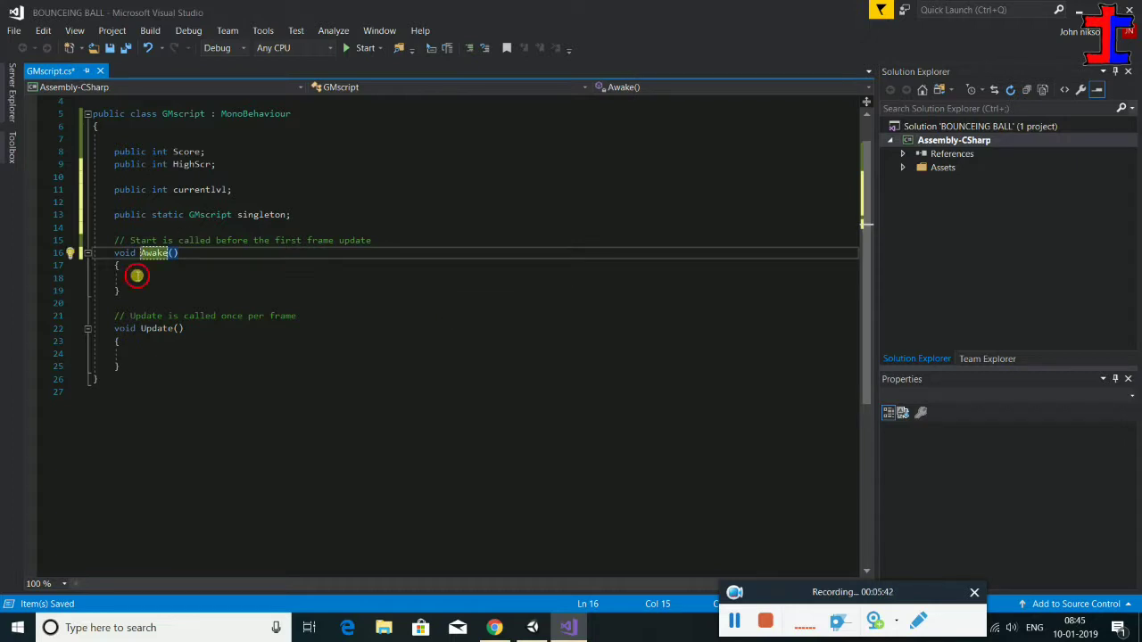
double_click(265, 221)
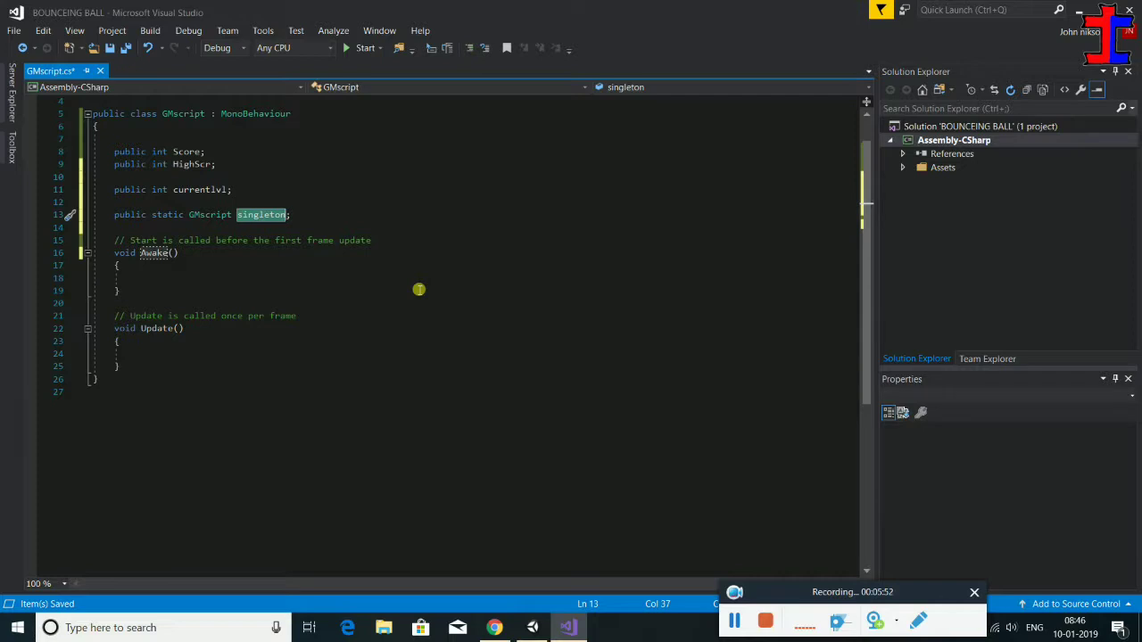
- Rename the singleton field to gmmanager and begin an if statement inside Awake
text(gm)
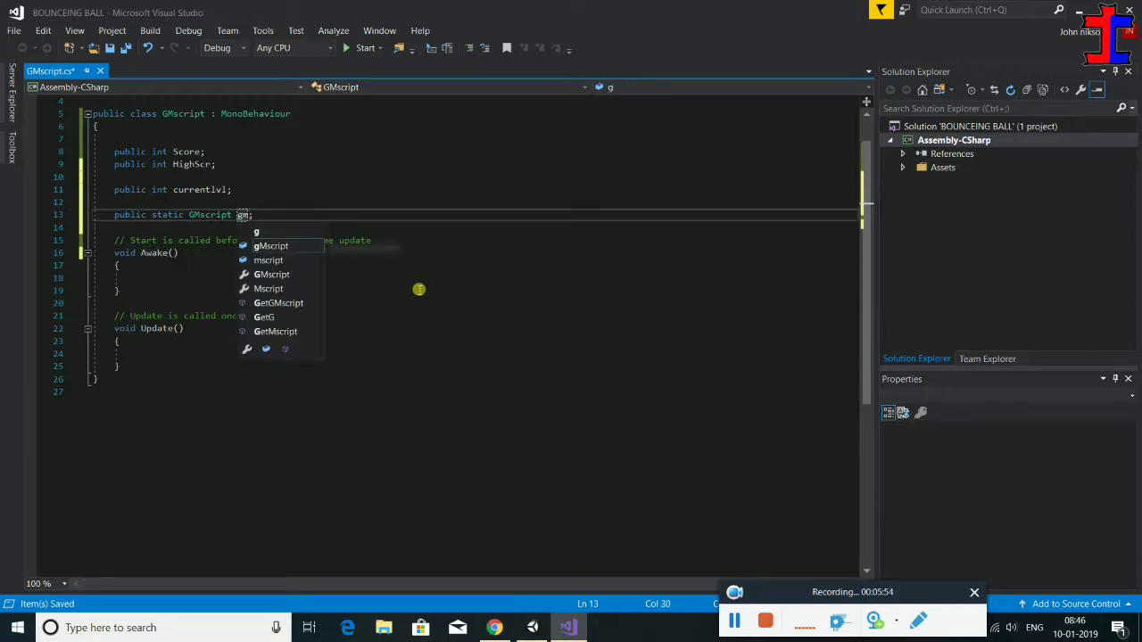
text(manager;)
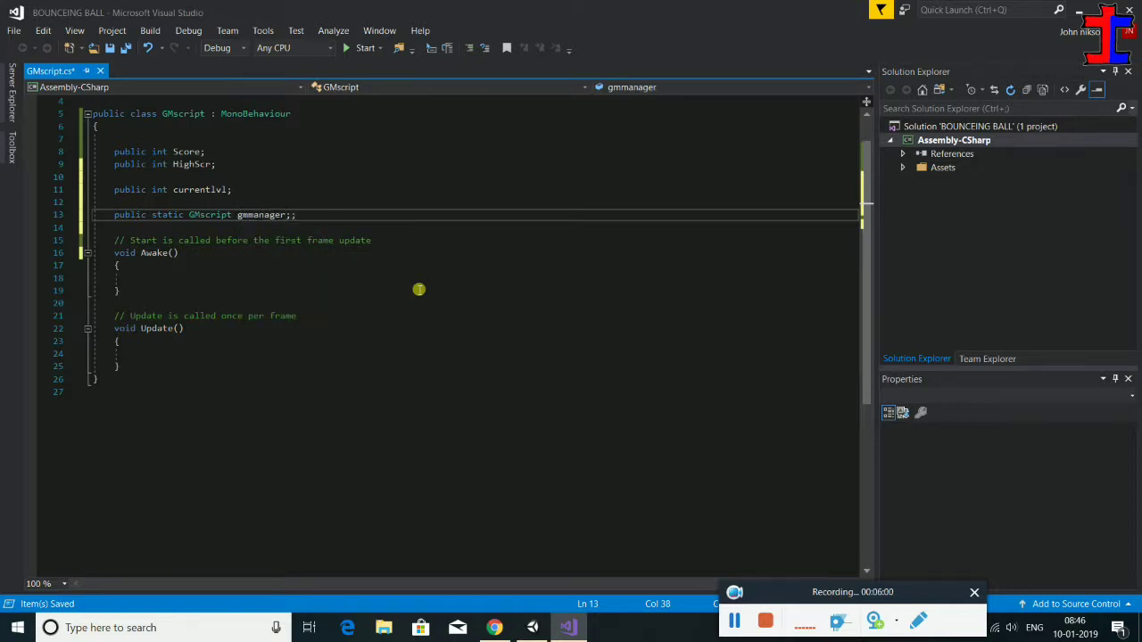
key(BackSpace)
click(140, 277)
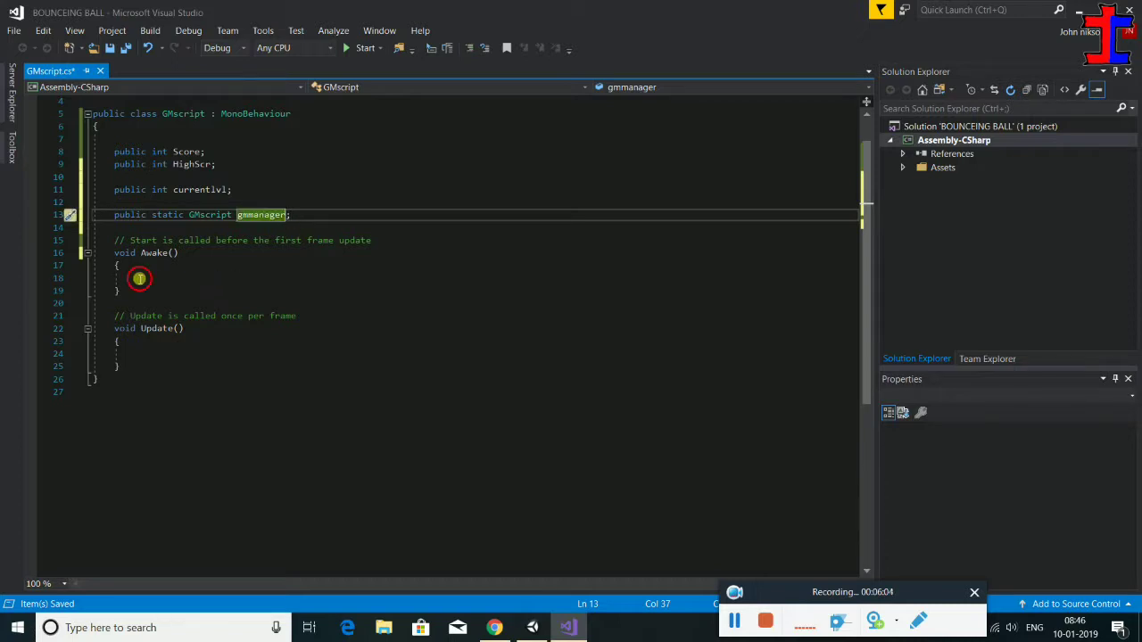
text(g)
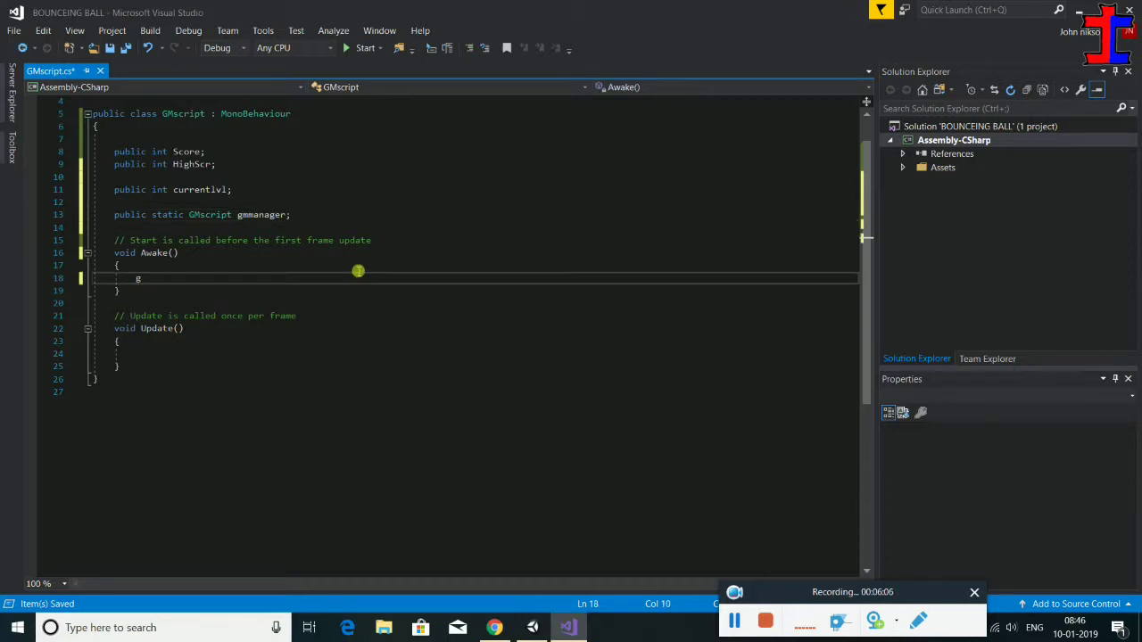
text(mmanager)
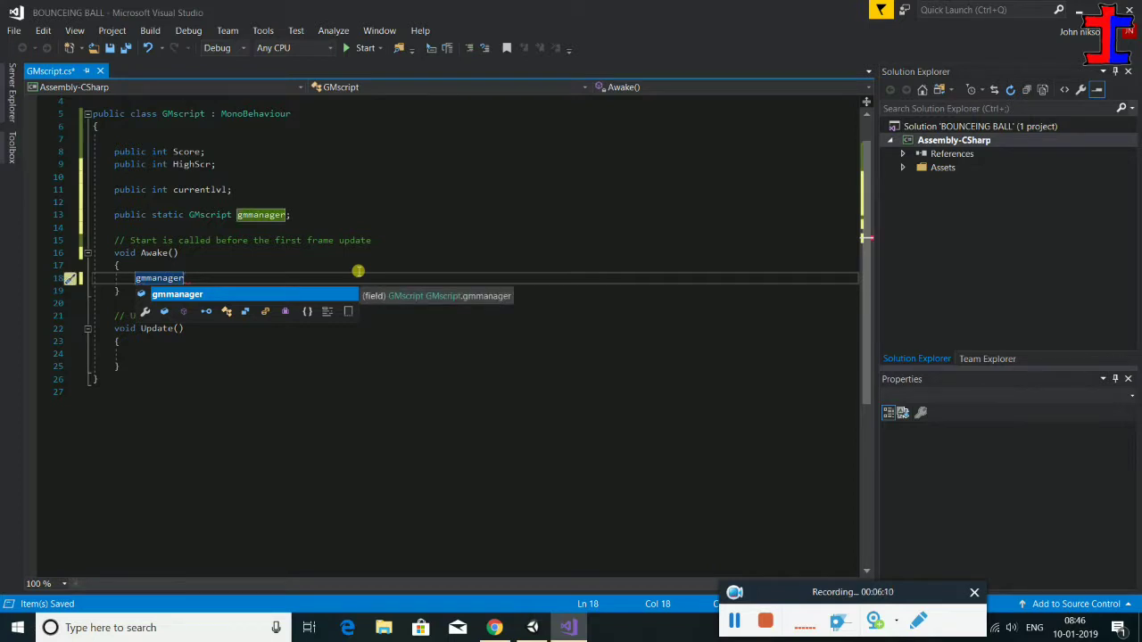
key(Left)
key(Left)
key(Left)
key(Left)
key(Left)
key(Left)
key(Left)
key(Left)
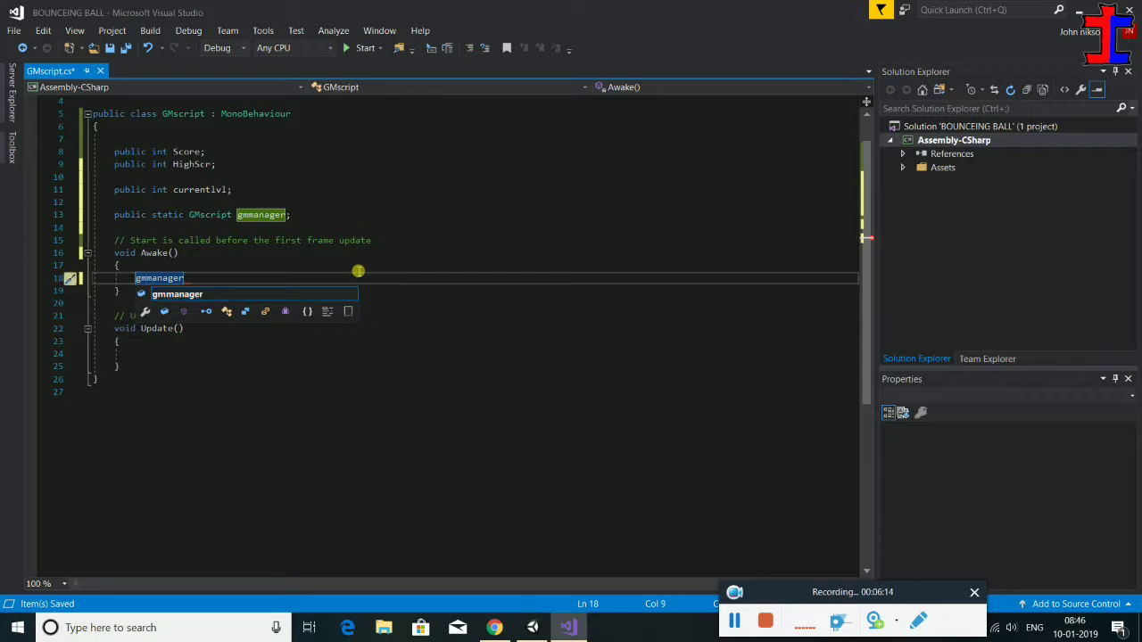
text(if)
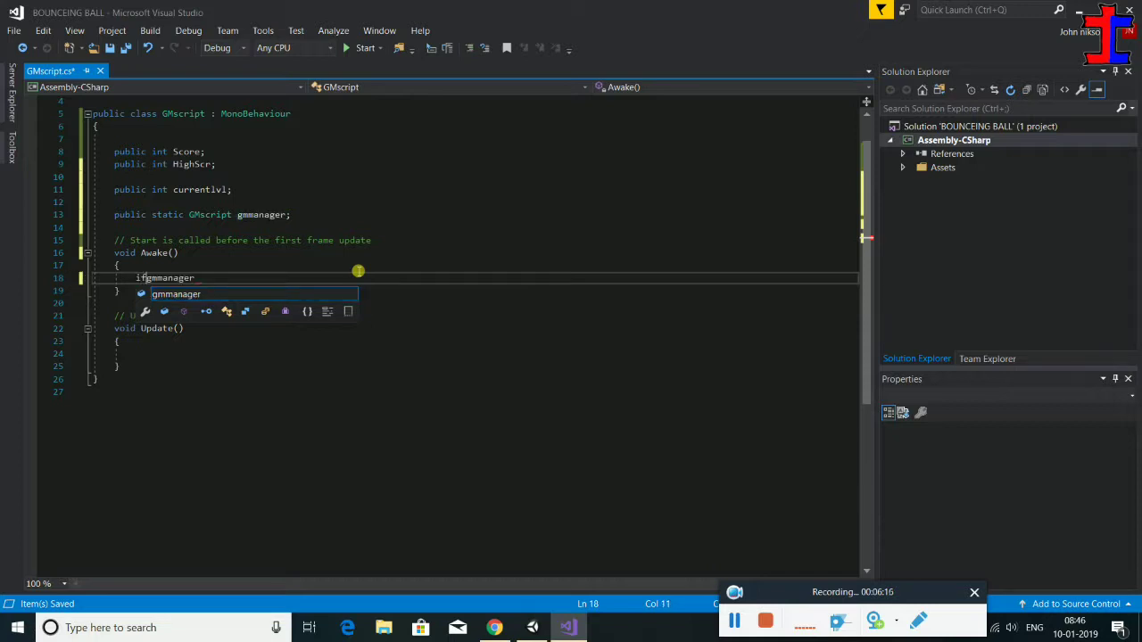
text( ())
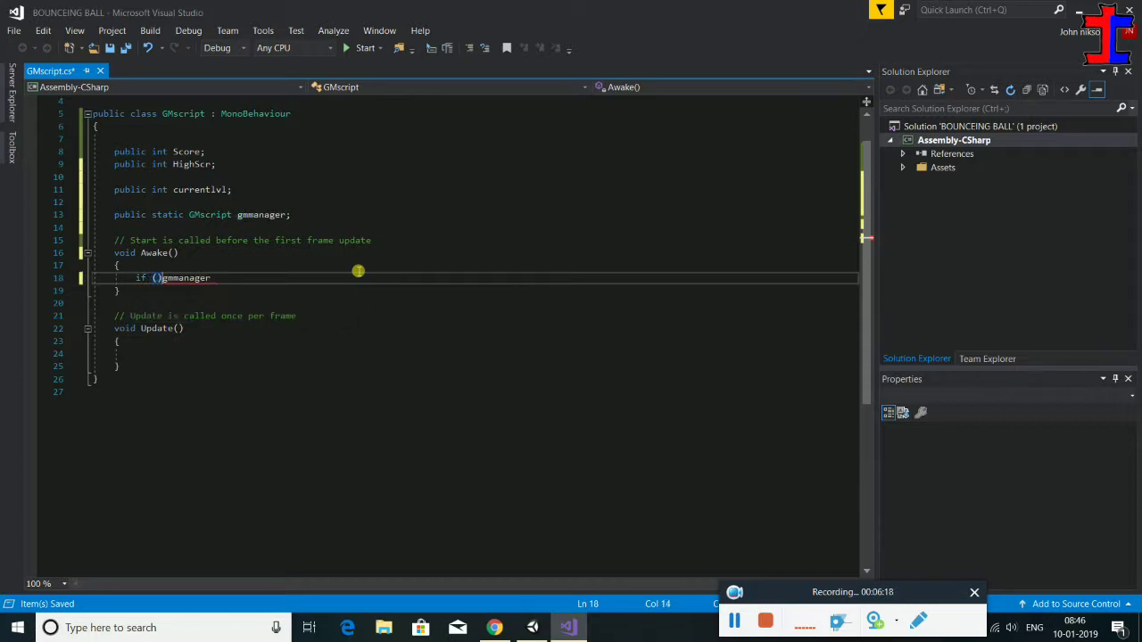
key(BackSpace)
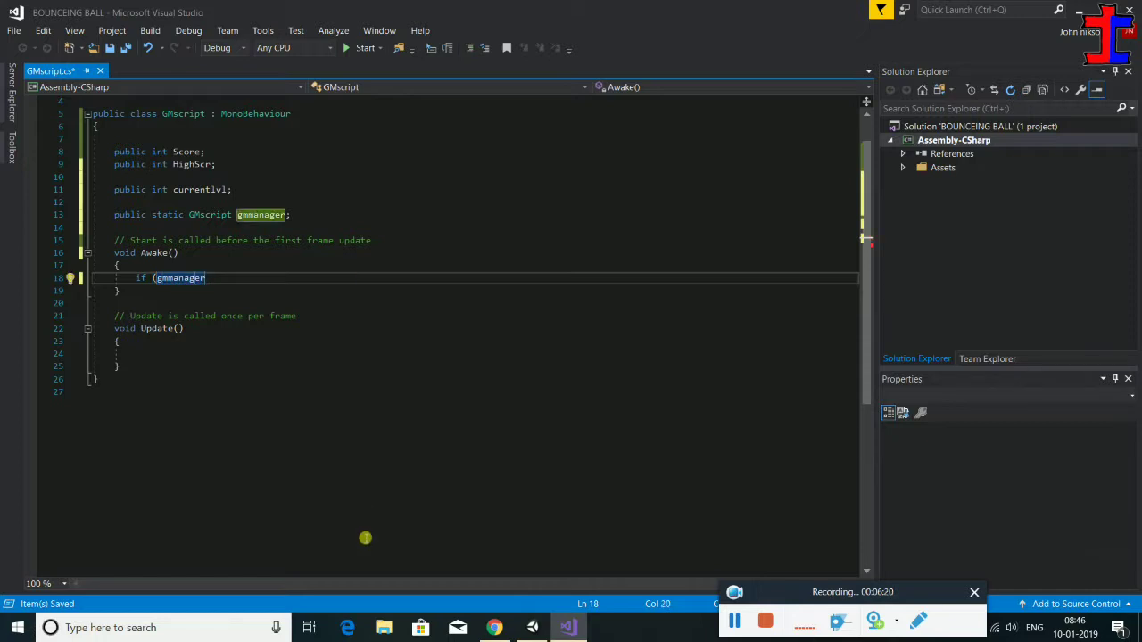
- Complete 'if (gmmanager == null) { gmmanager = this; }' in Awake
key(Down)
key(Up)
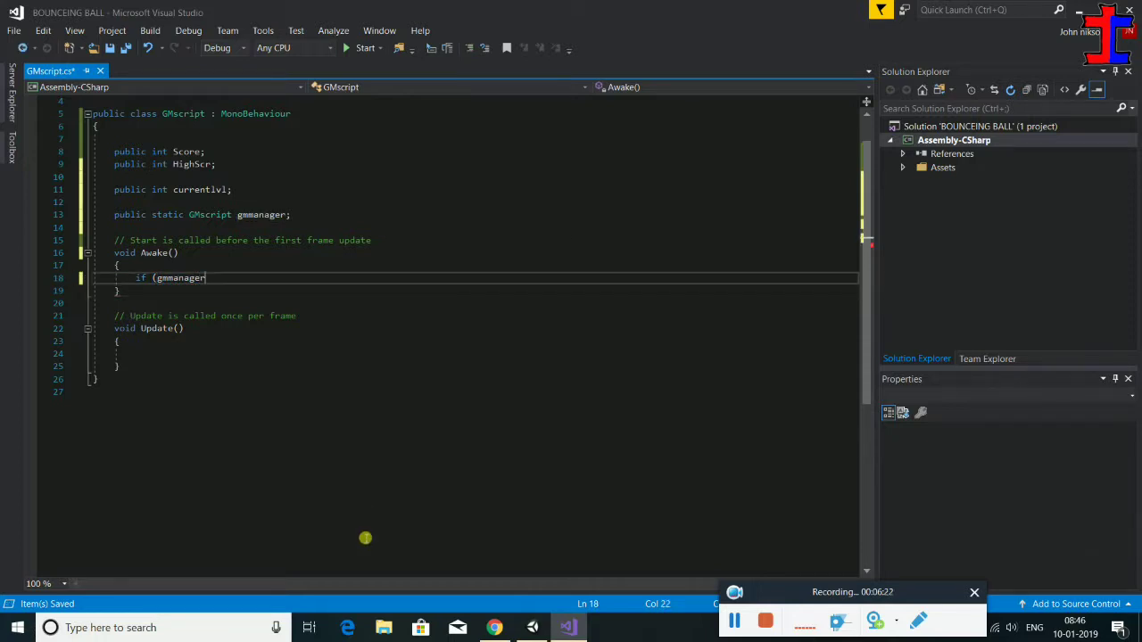
text())
key(Left)
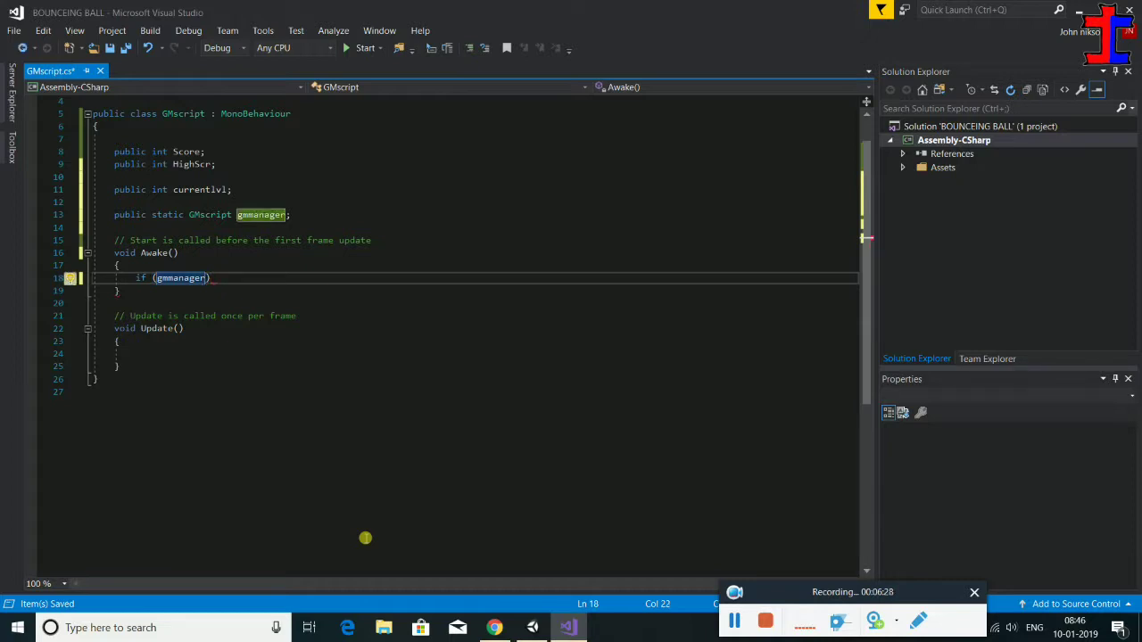
text(== null)
key(Right)
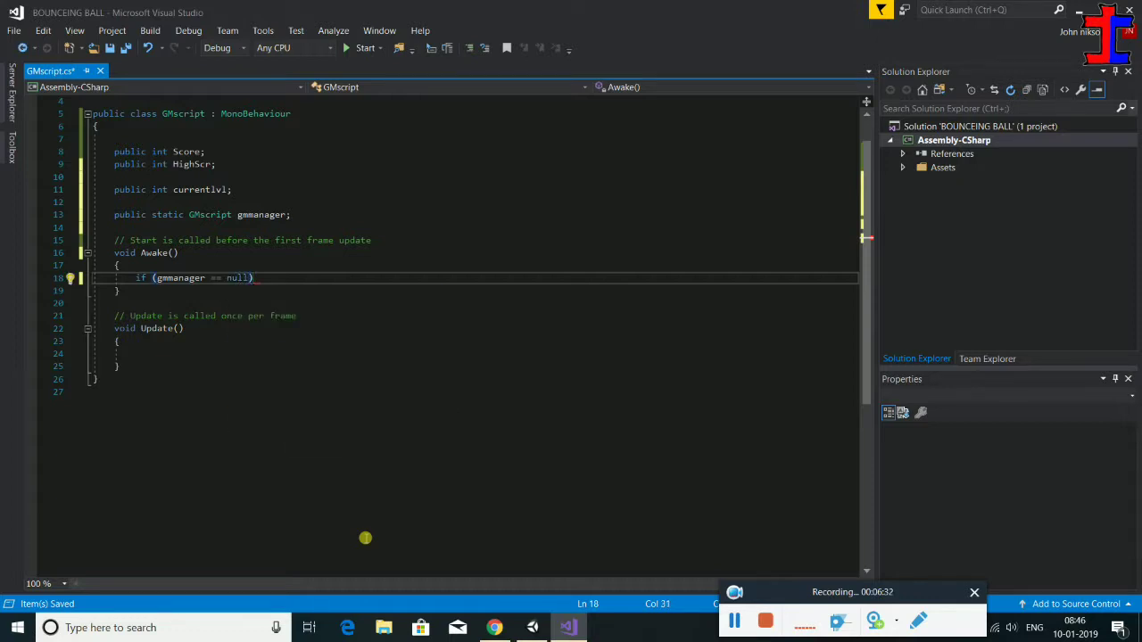
text({)
key(Return)
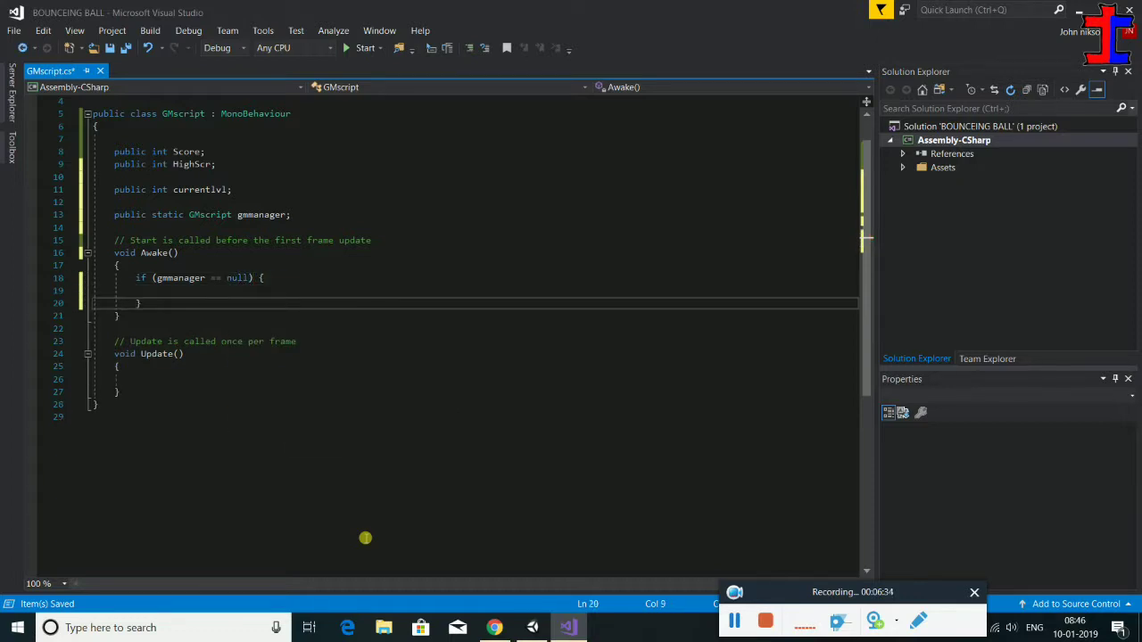
key(Up)
text(gmg)
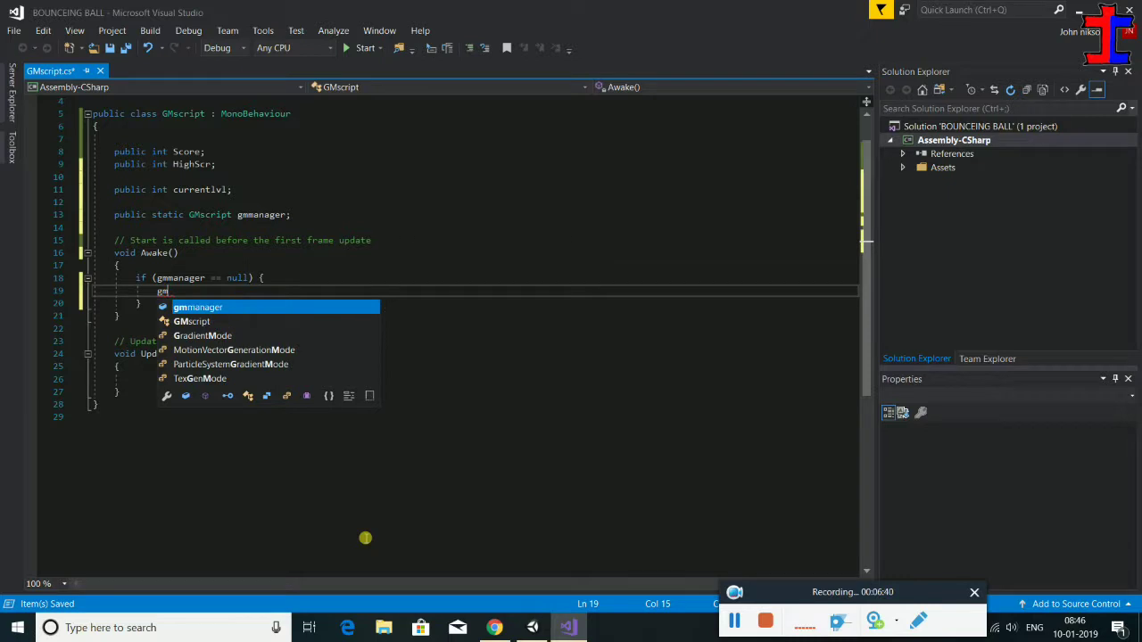
key(Tab)
text(= )
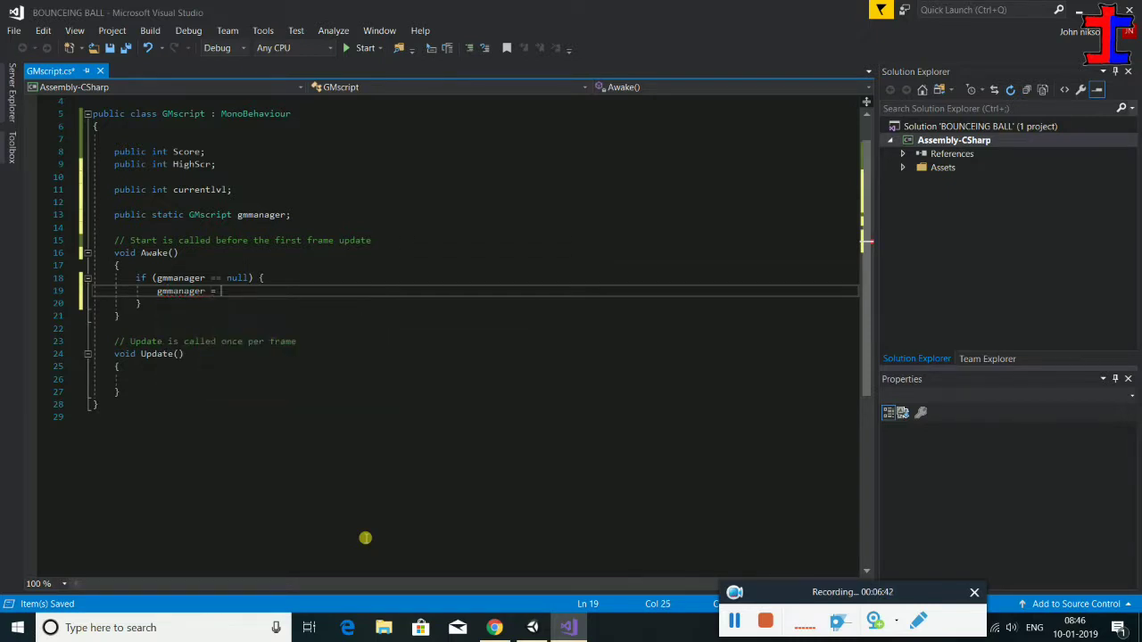
text(this;)
key(Down)
- Add an 'else if (gmmanager != null)' branch with an empty brace block
key(Return)
text(else)
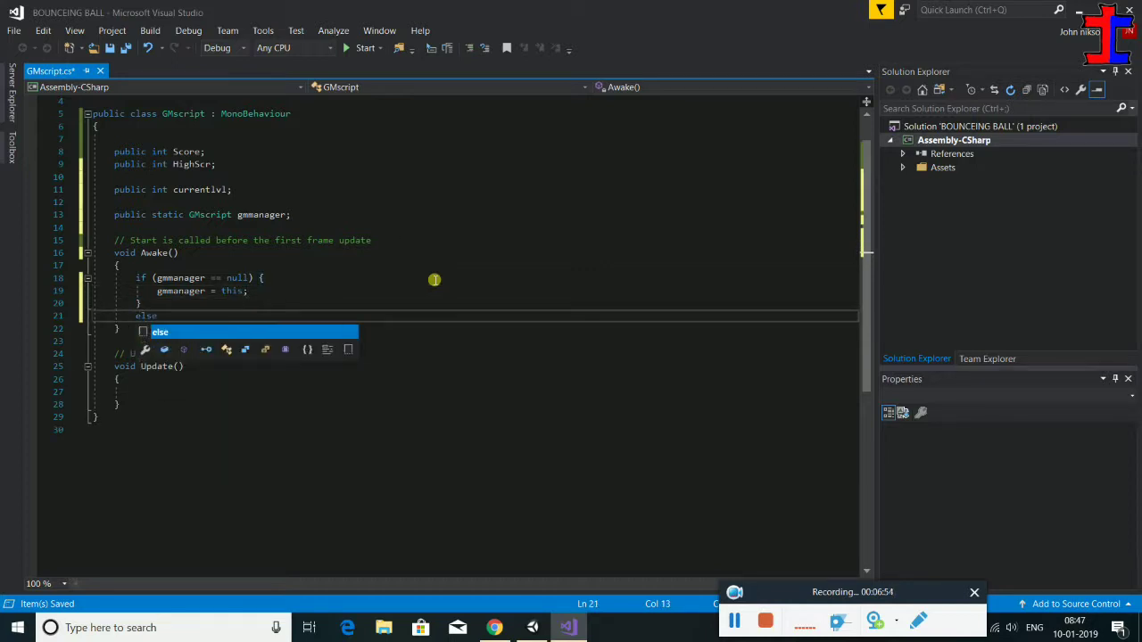
text( if())
key(Left)
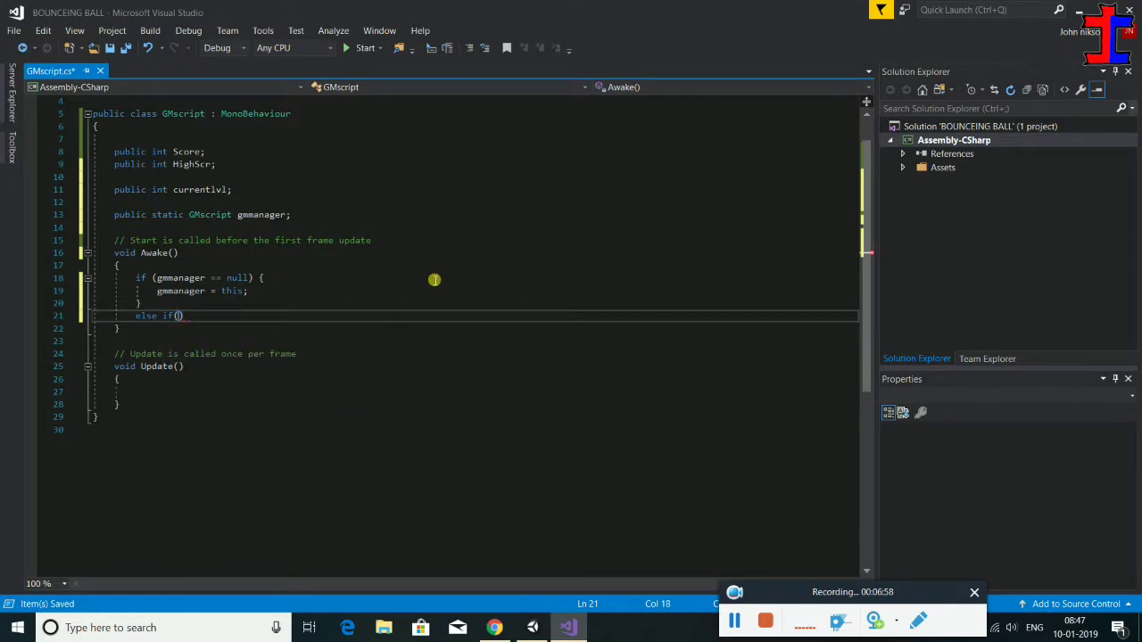
text(gmmanager)
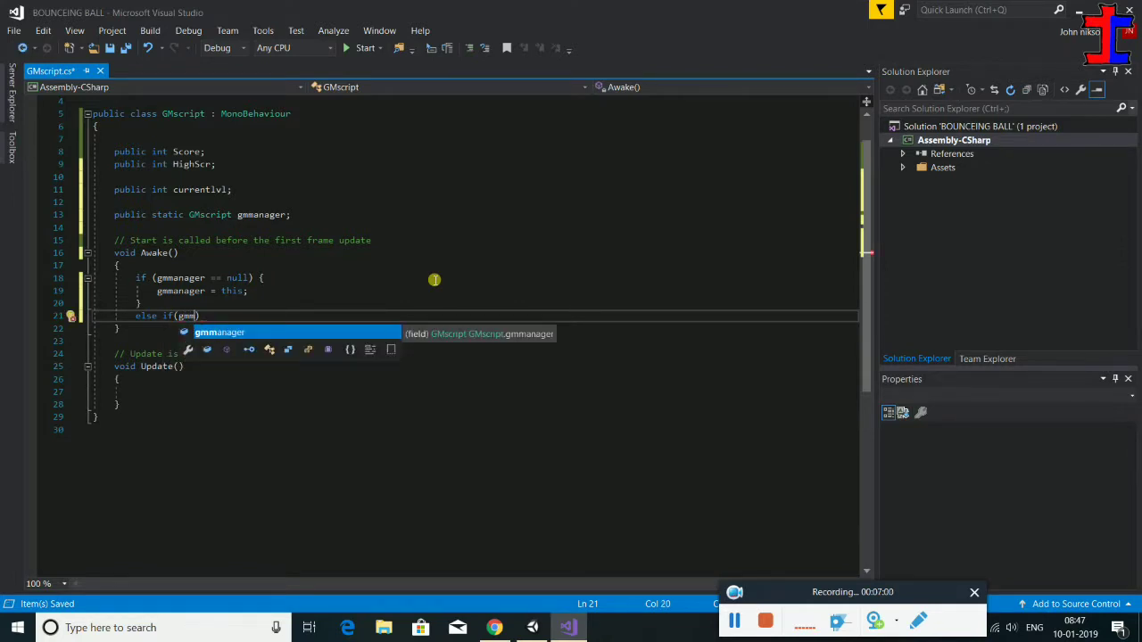
text( != null))
key(Return)
text({})
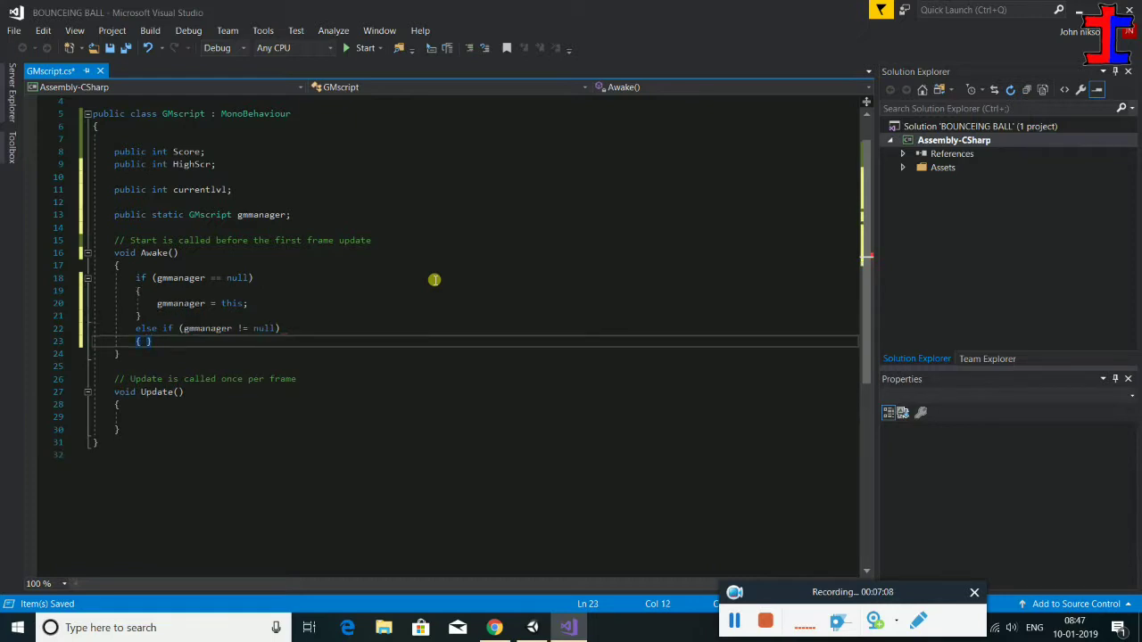
key(Return)
text(d)
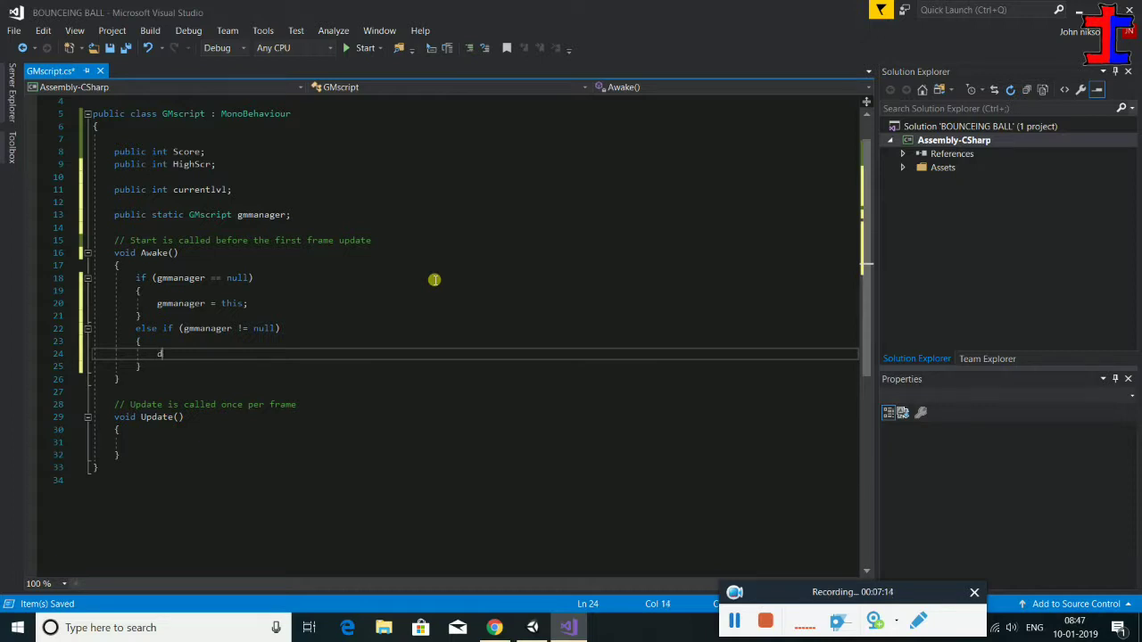
- Call Destroy(gameObject); inside the else-if branch and save GMscript.cs
text(es)
key(Tab)
text(())
key(Left)
text(ga)
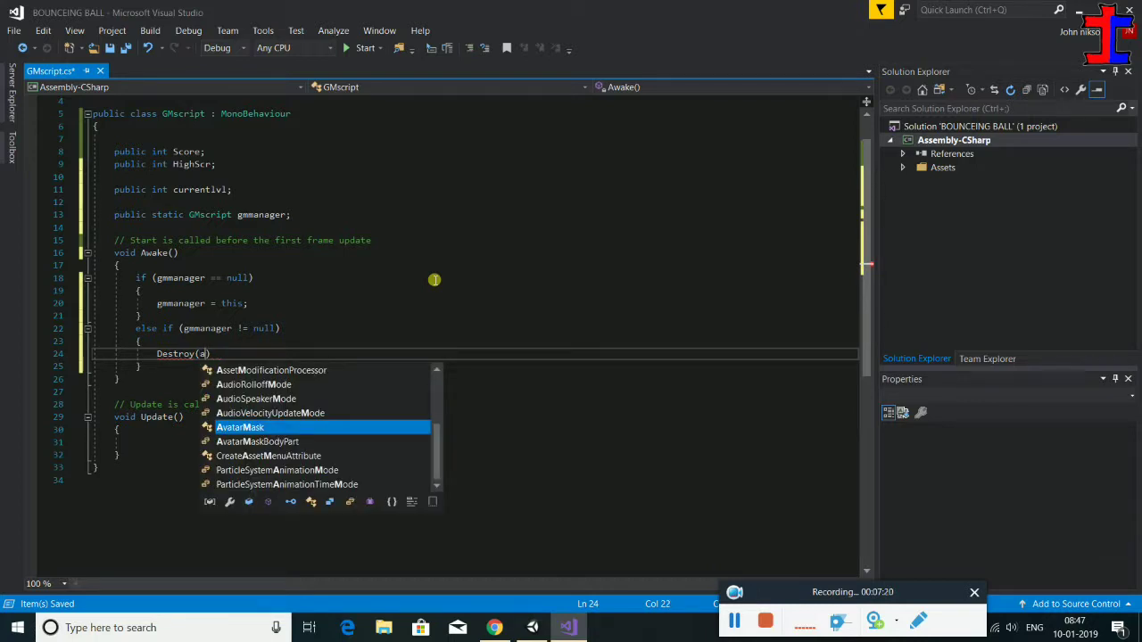
text(m)
key(Tab)
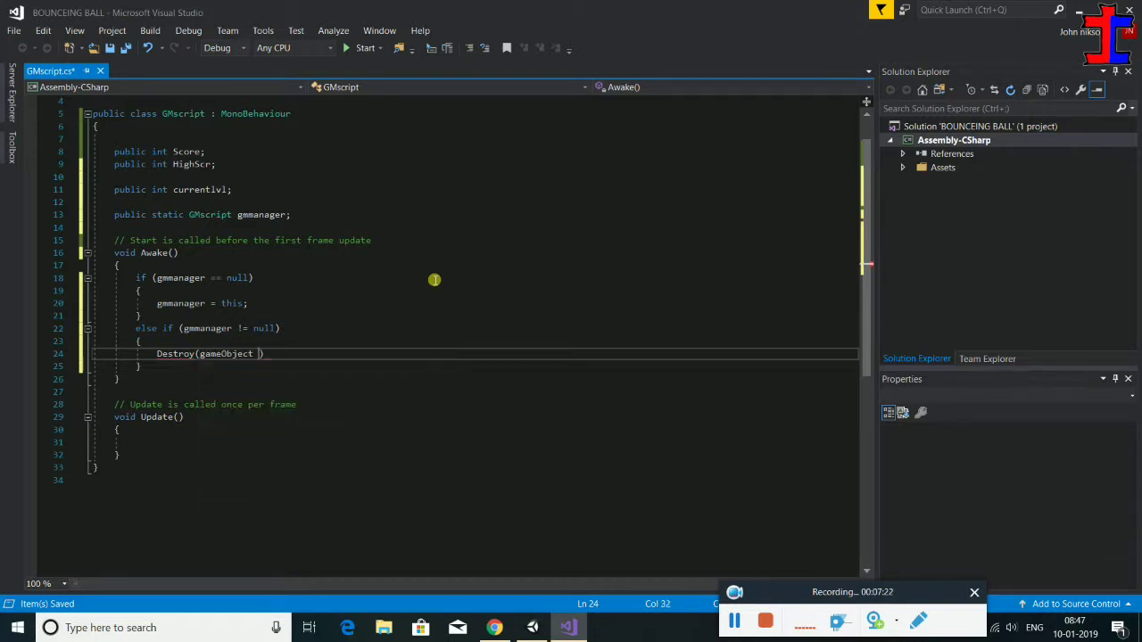
key(Right)
key(ctrl+s)
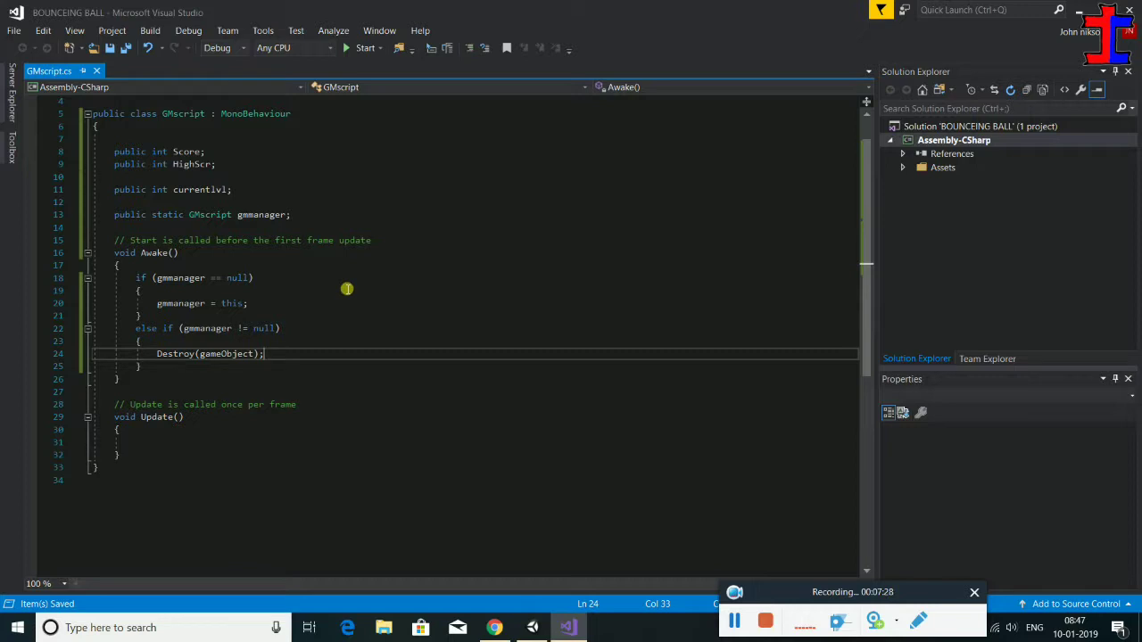
- Delete the unused Update() method and its comment
drag(272, 359, 135, 330)
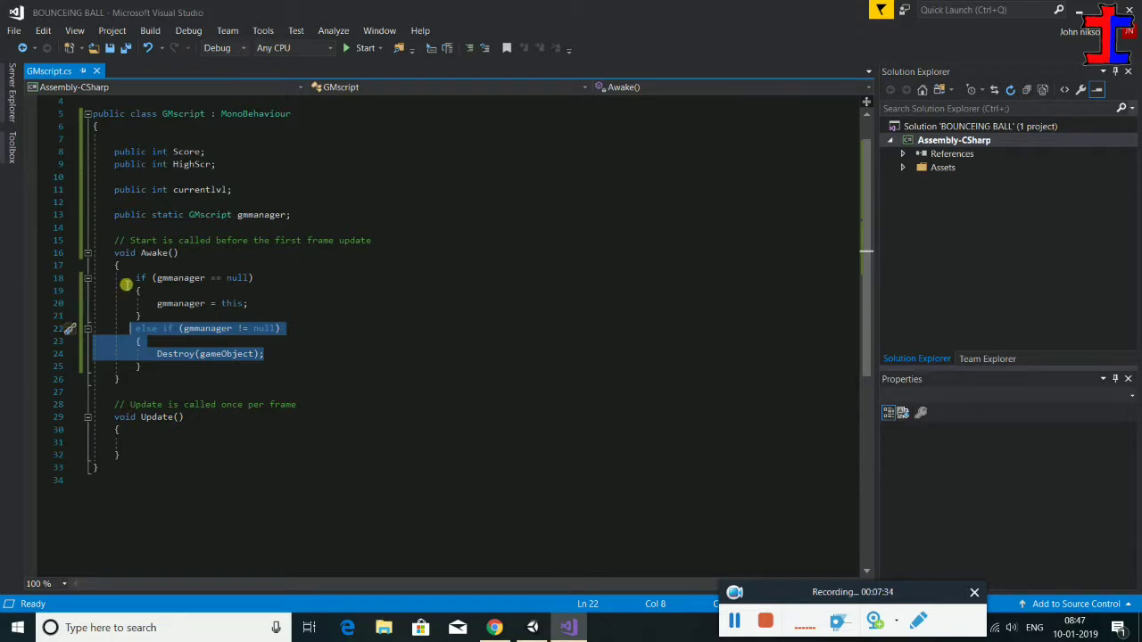
drag(136, 278, 248, 303)
scroll(278, 314, down, 1)
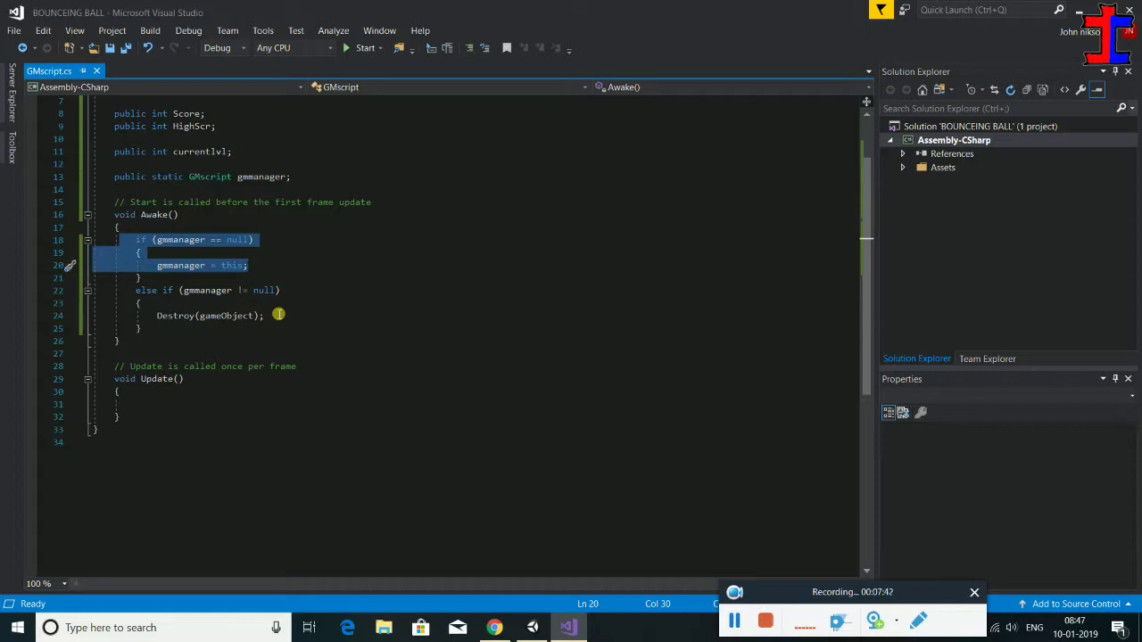
drag(159, 417, 104, 378)
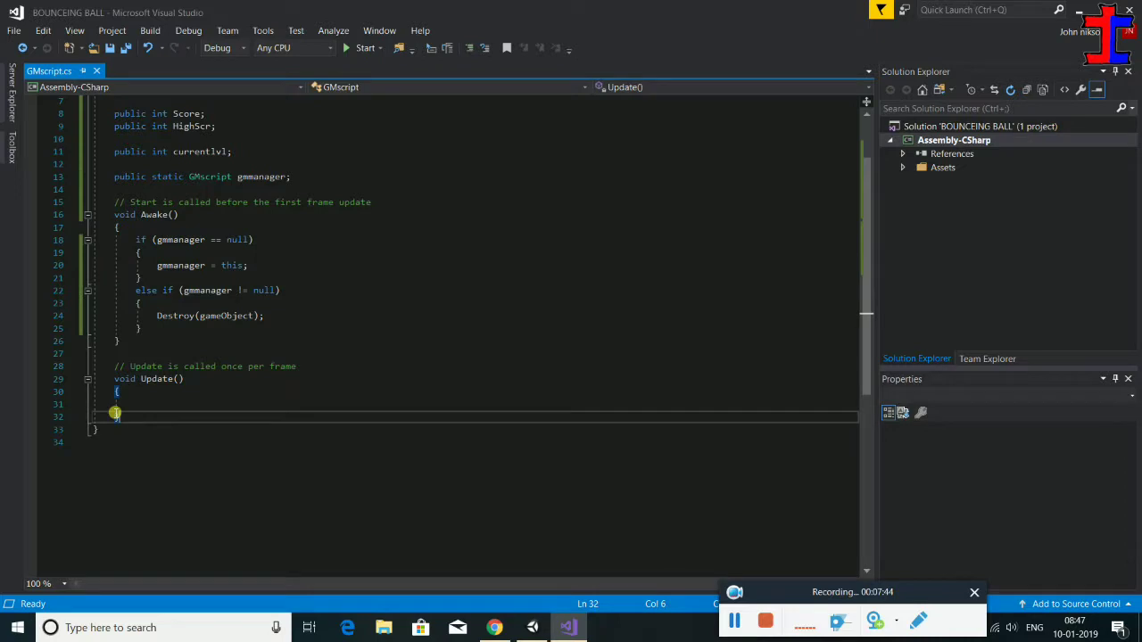
key(Delete)
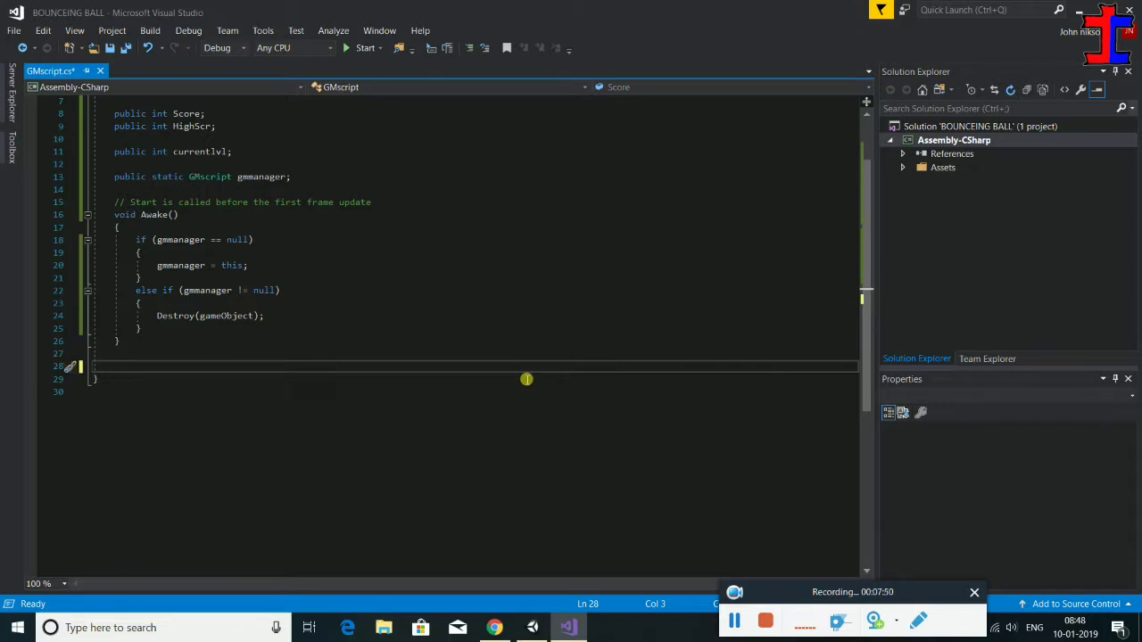
- Write an empty public void nexlvl() method below Awake, with its braces expanded over several lines
text(public )
text(void ne)
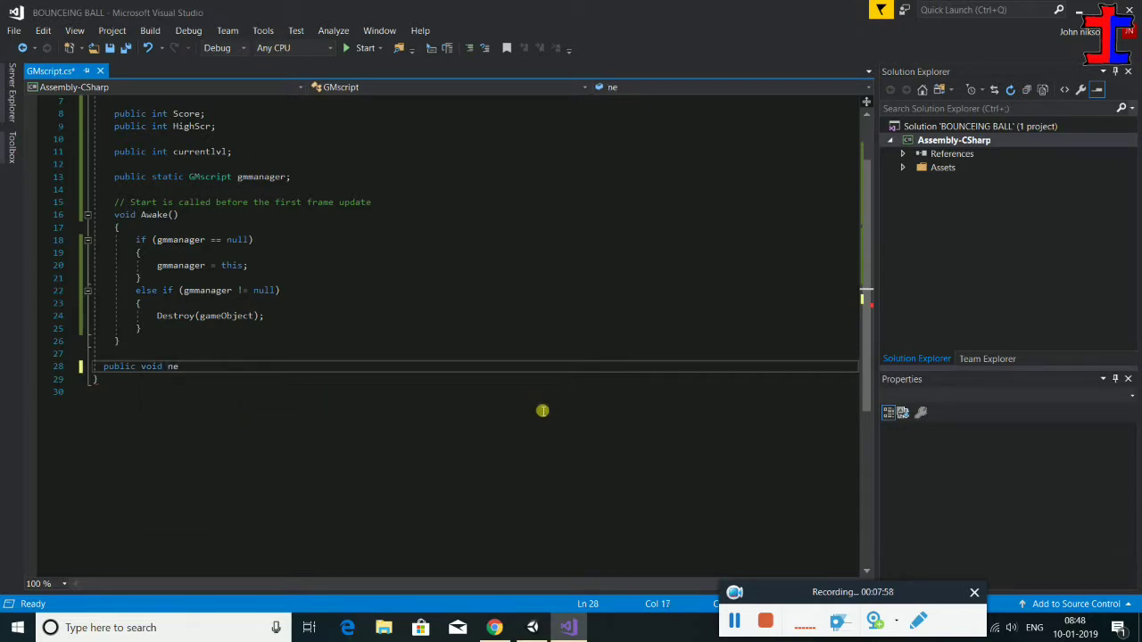
text(xlvl)
text(();)
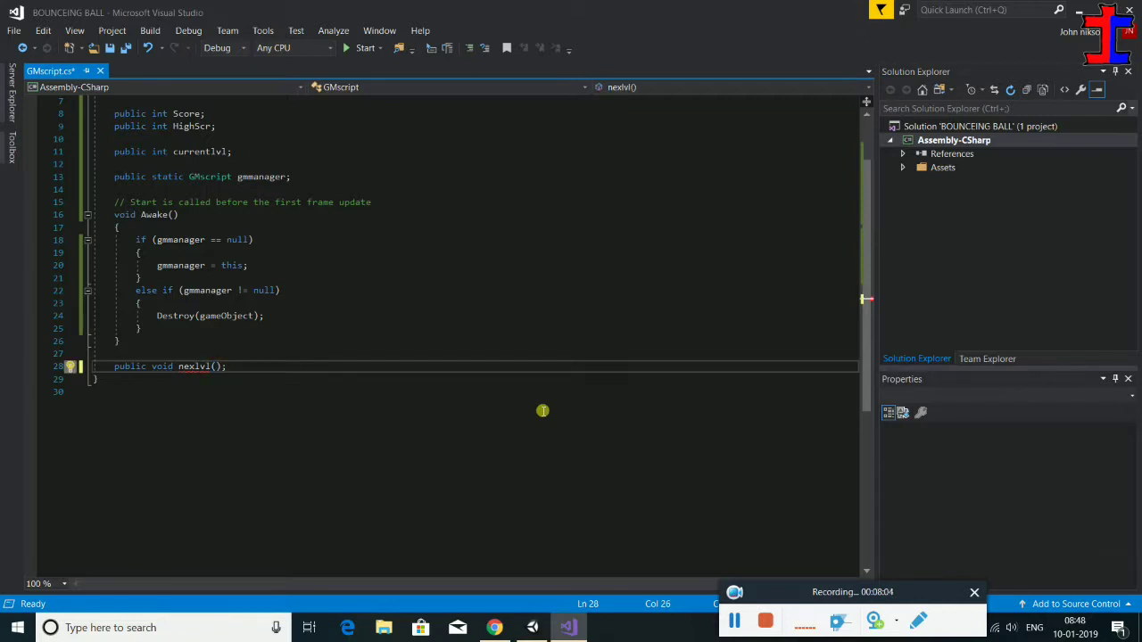
key(BackSpace)
text({)
key(Return)
key(Return)
key(Return)
key(Right)
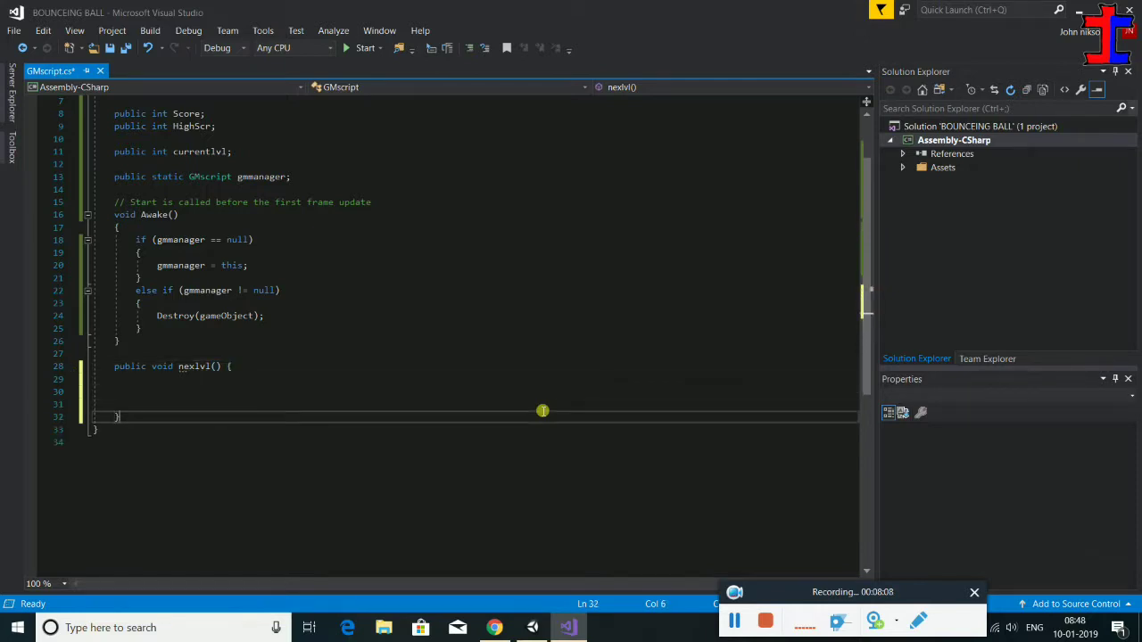
key(Return)
key(Return)
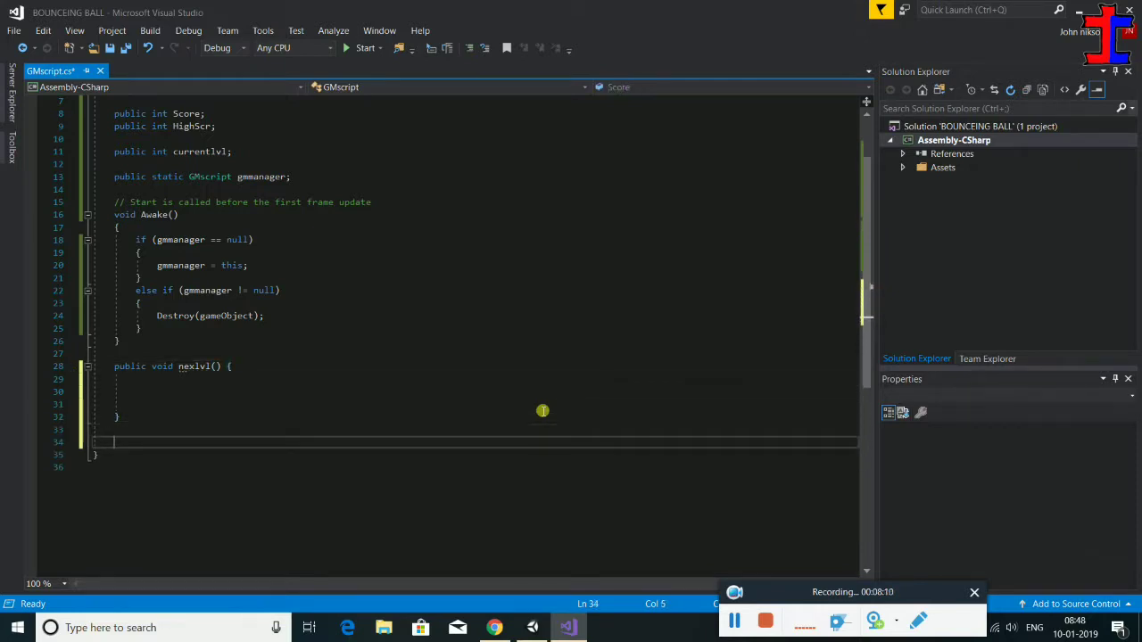
- Declare a public void Addscore(int Scoreincrease) method with an open brace body
text(public )
text(void)
text(ddscore())
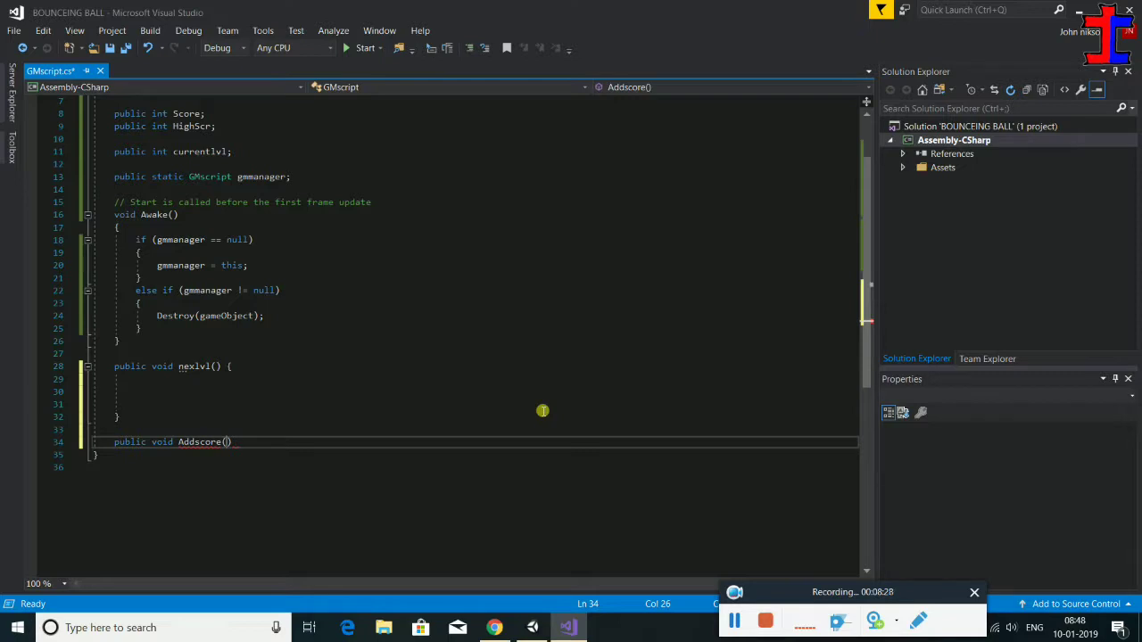
text(in)
text(t add)
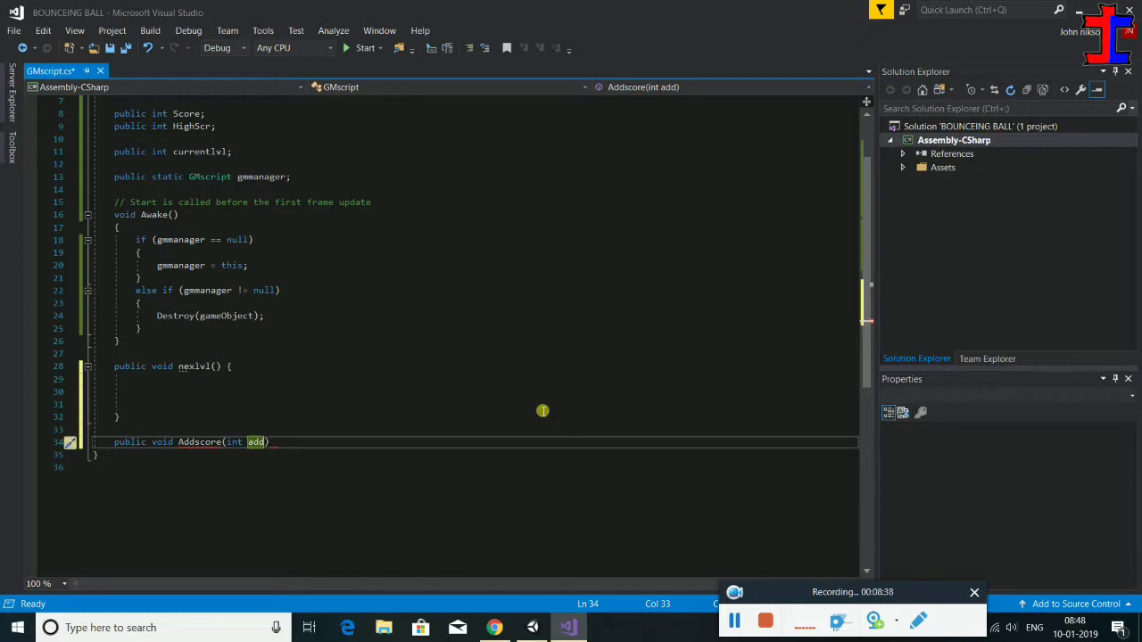
text())
key(BackSpace)
key(BackSpace)
key(BackSpace)
key(BackSpace)
text(Scorein)
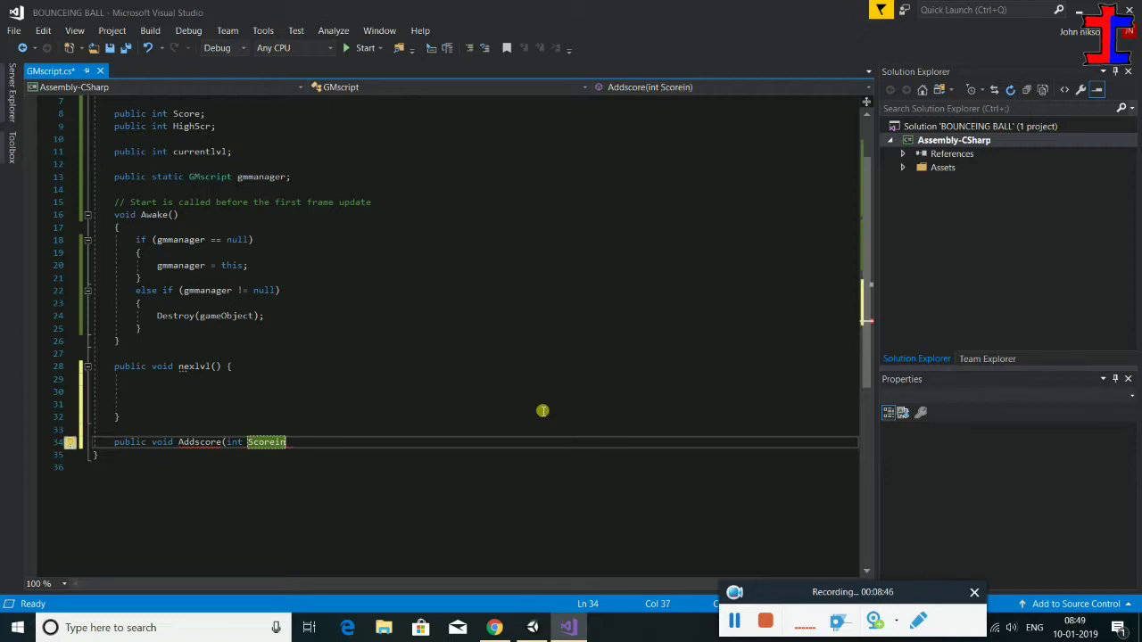
text(crease)
key(Down)
key(Up)
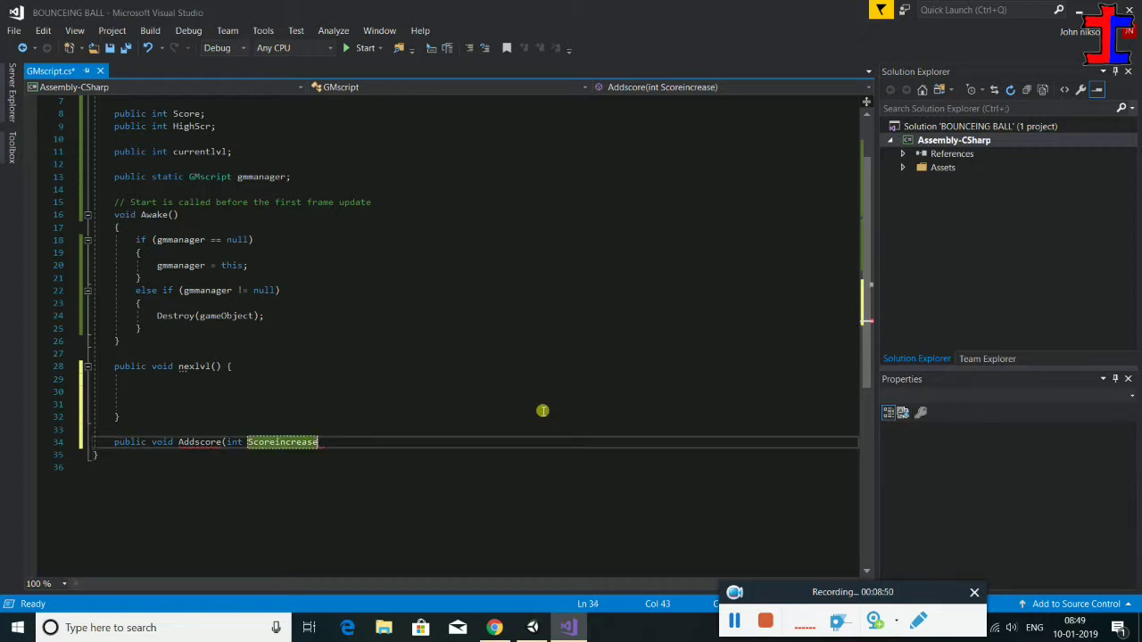
text())
key(Return)
text({)
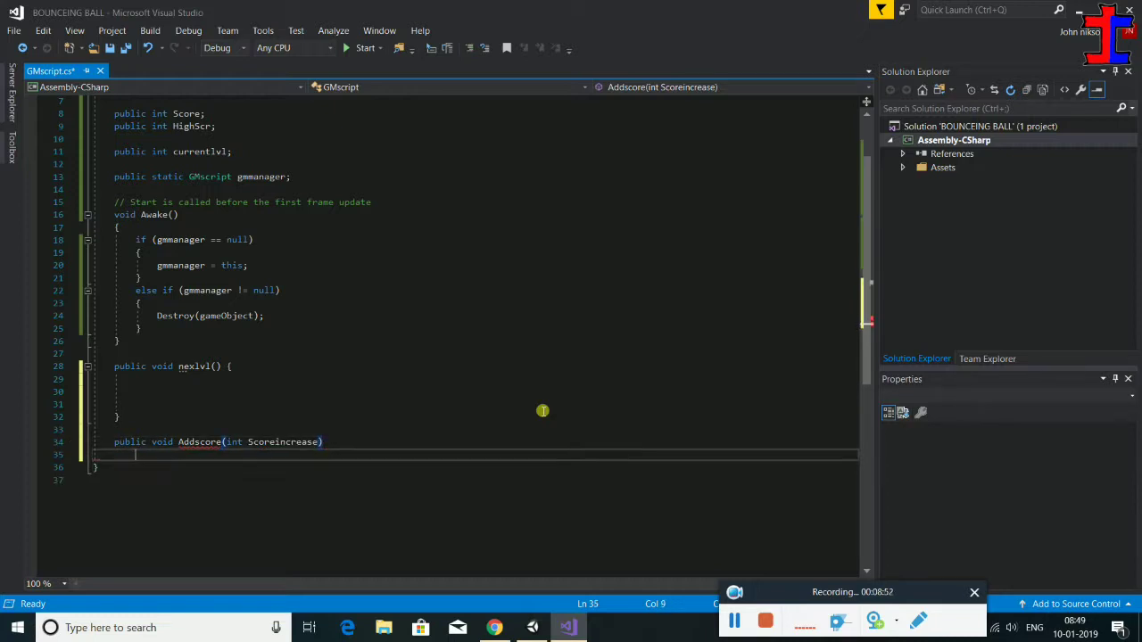
key(Return)
key(Return)
key(Return)
- Fill the Addscore body with Score += Scoreincrease; using IntelliSense
key(Up)
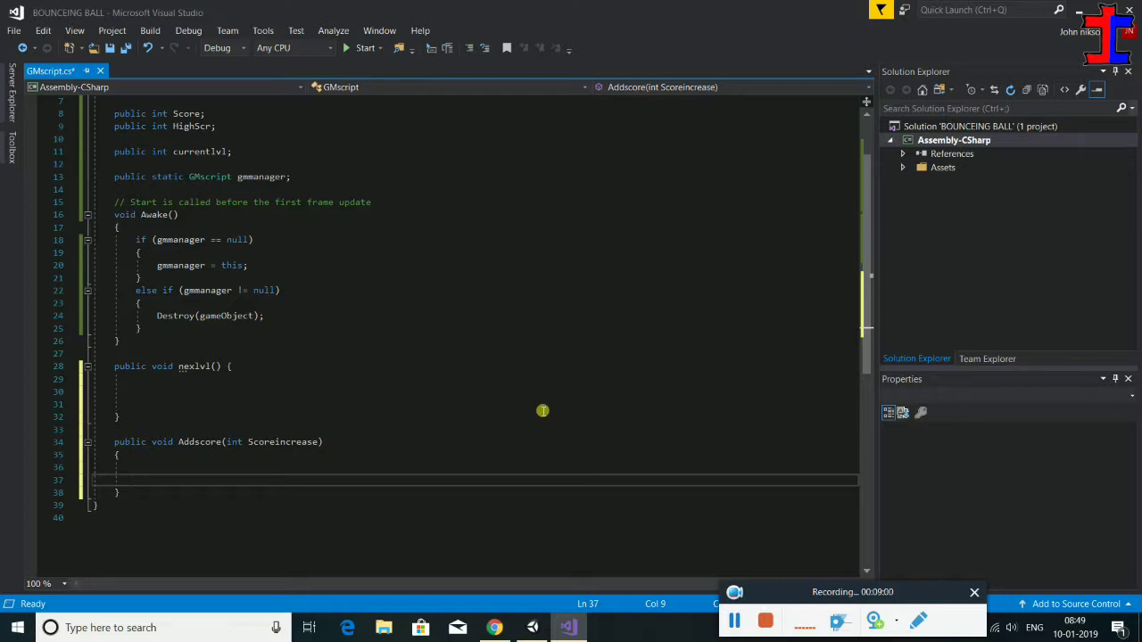
key(Up)
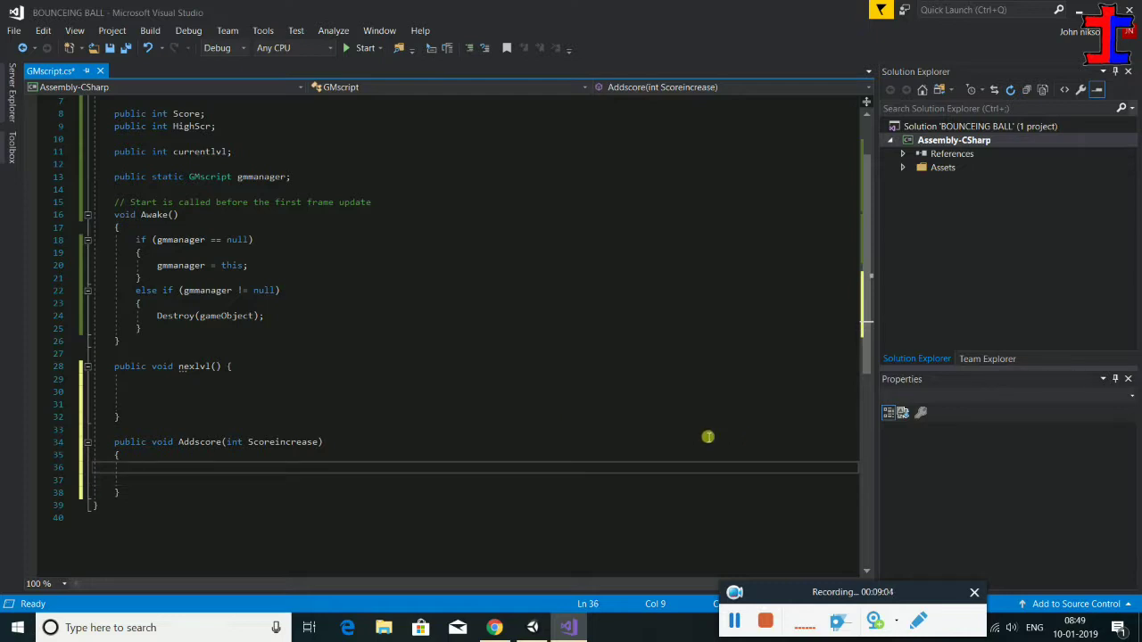
text(Score )
text(+ )
text( score)
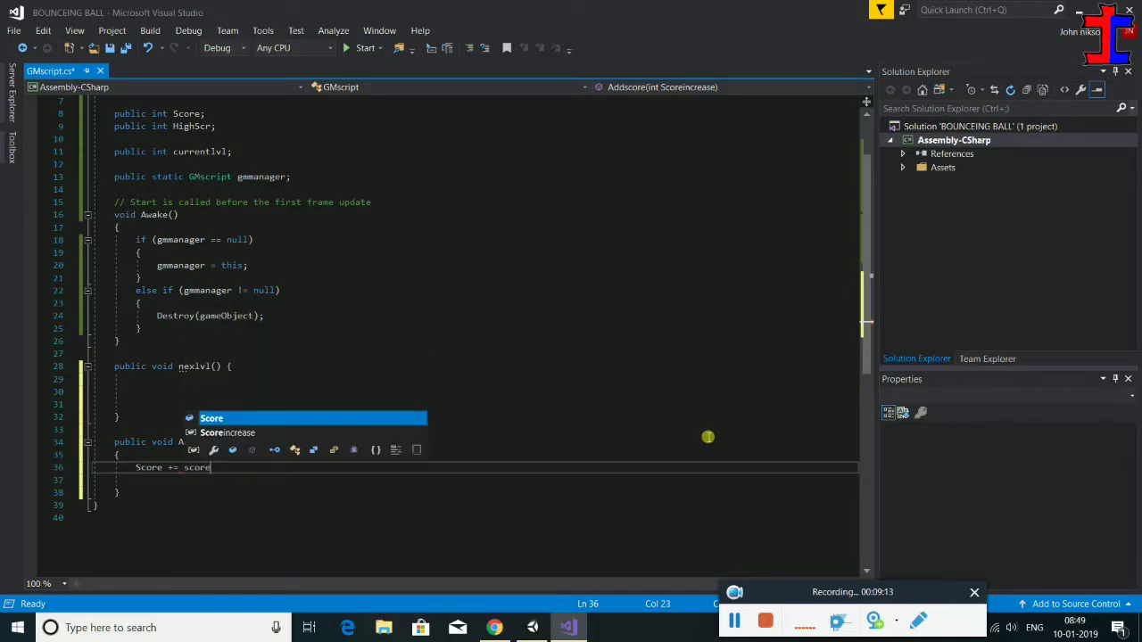
key(Down)
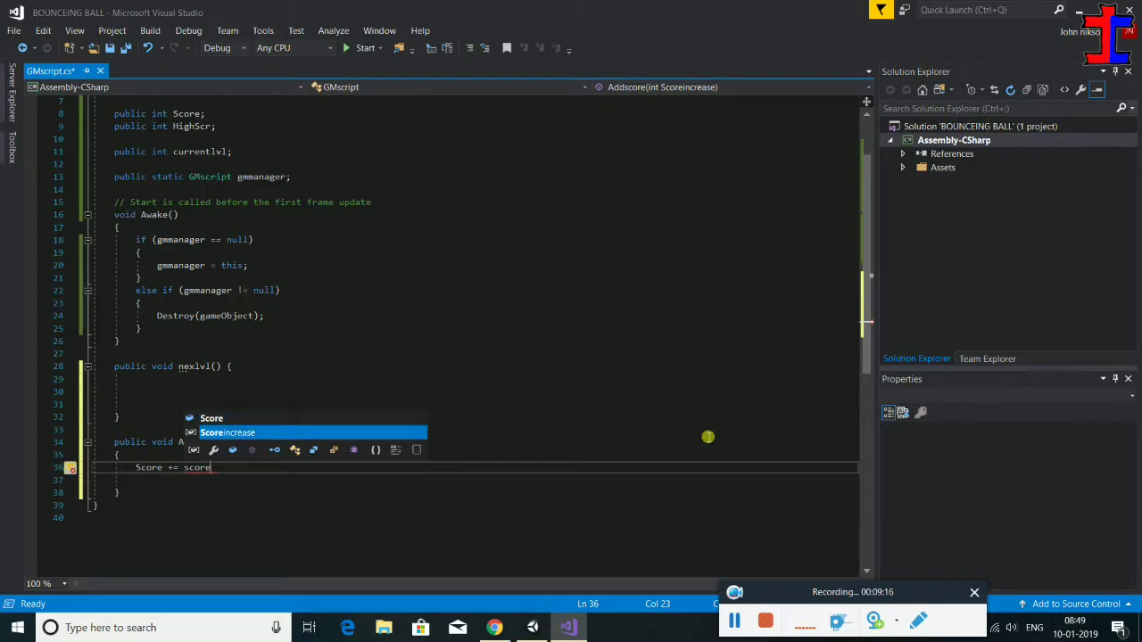
key(Tab)
text(;)
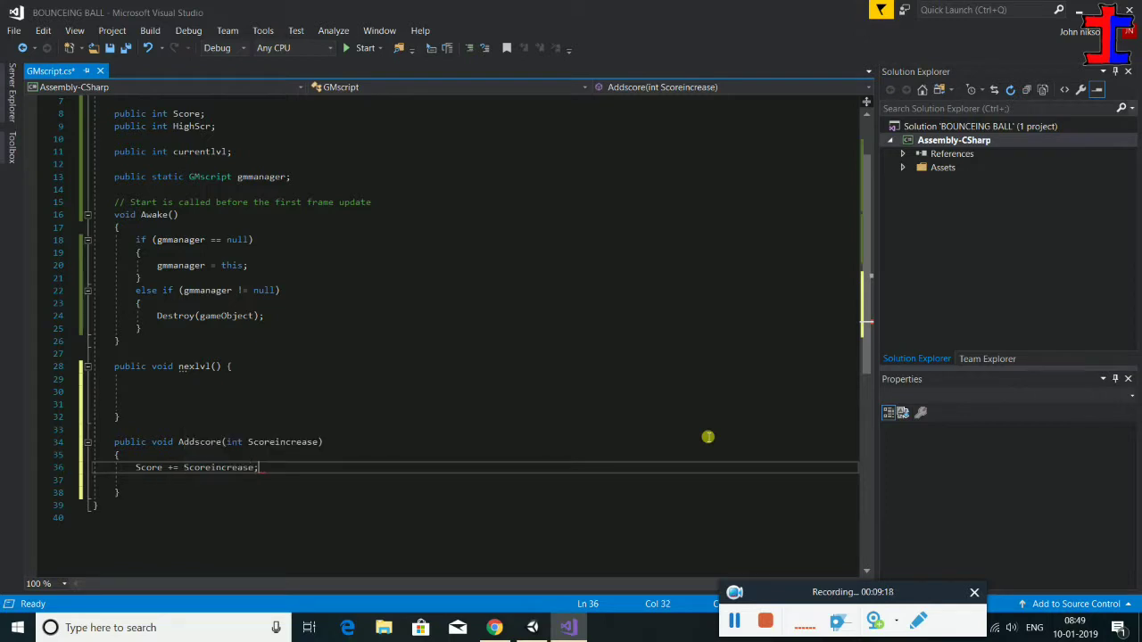
key(Return)
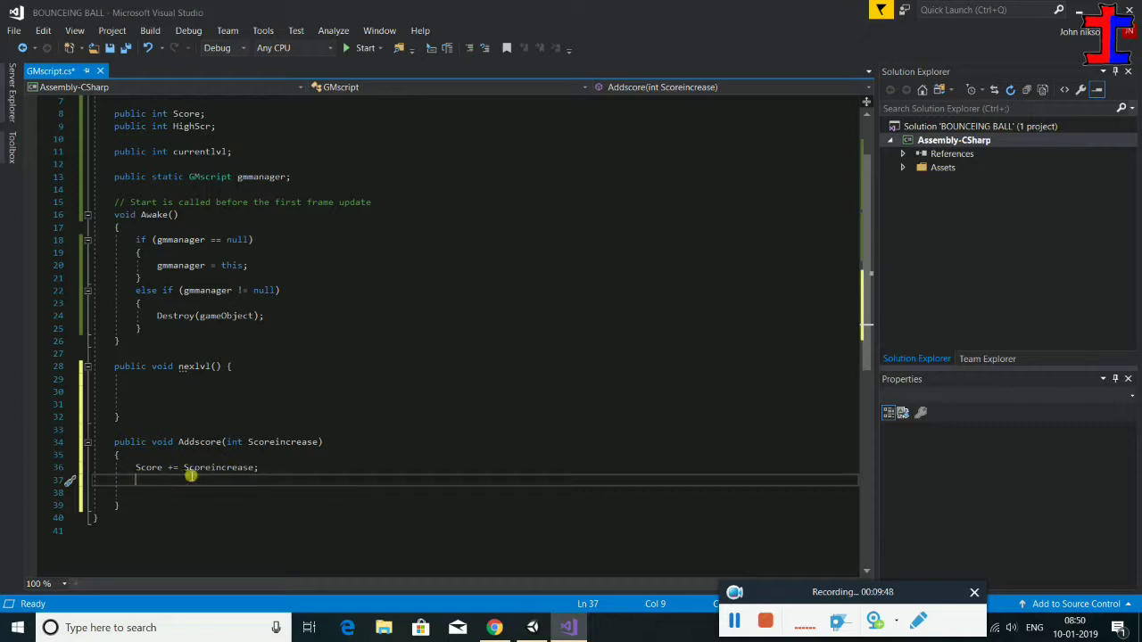
- Add an if (Score > HighScr) block in Addscore that sets HighScr = Score;
click(269, 471)
key(Return)
text(if)
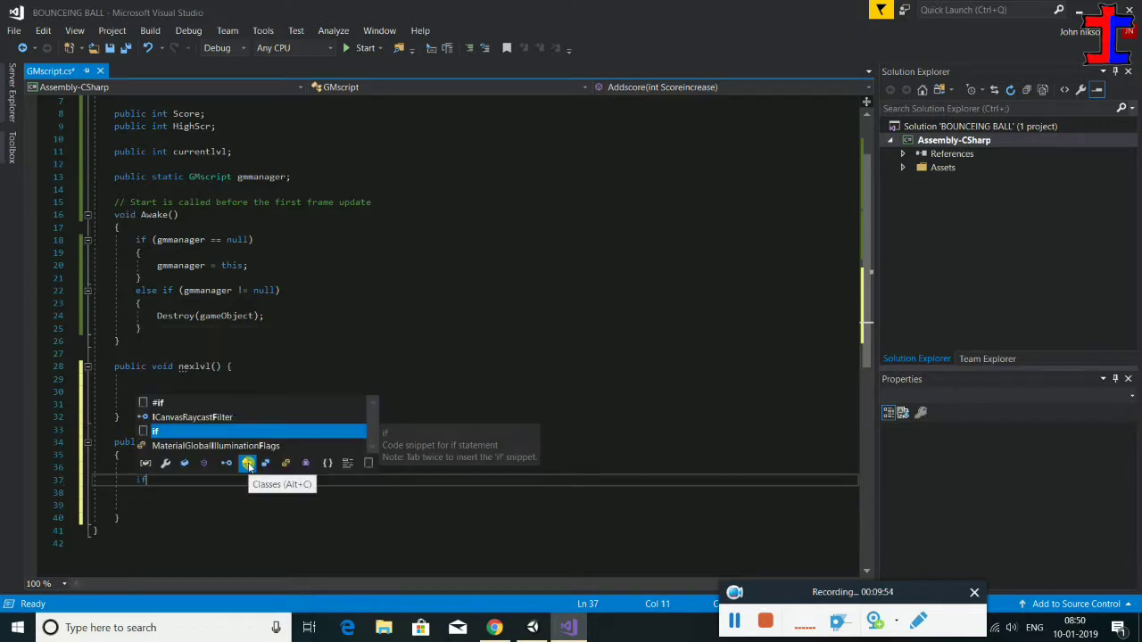
text(())
key(Left)
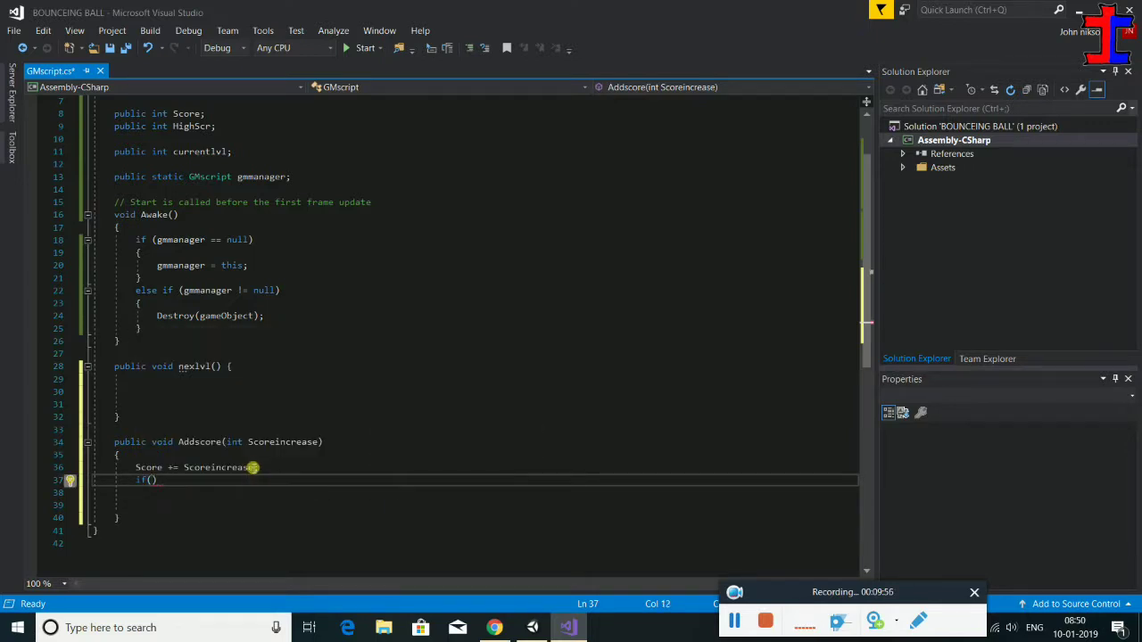
text(Sc)
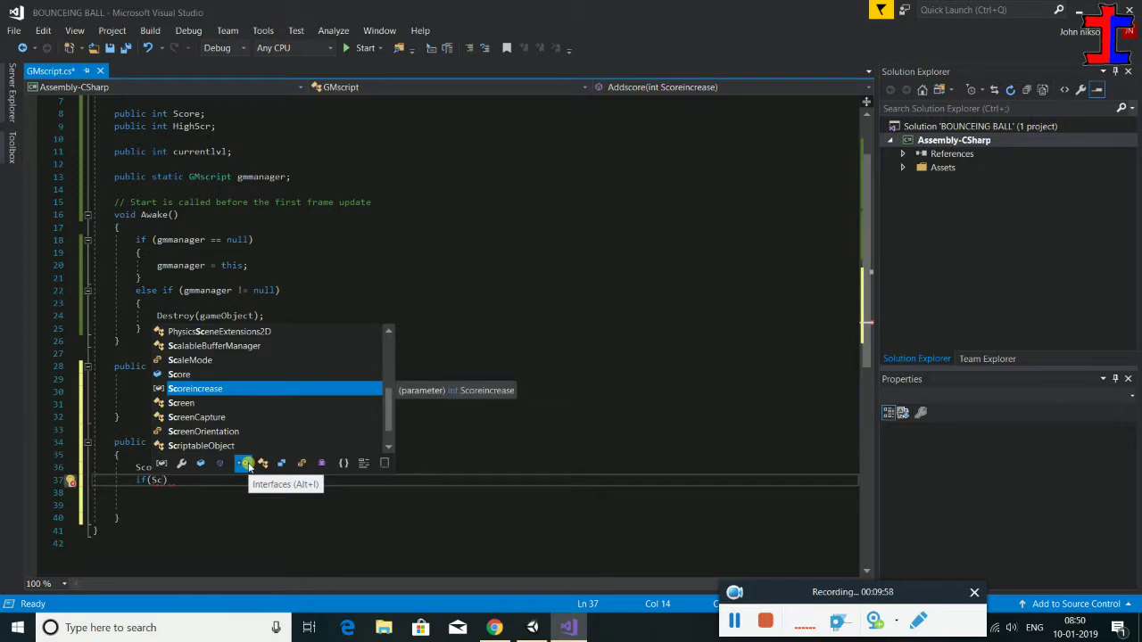
key(Up)
text(>)
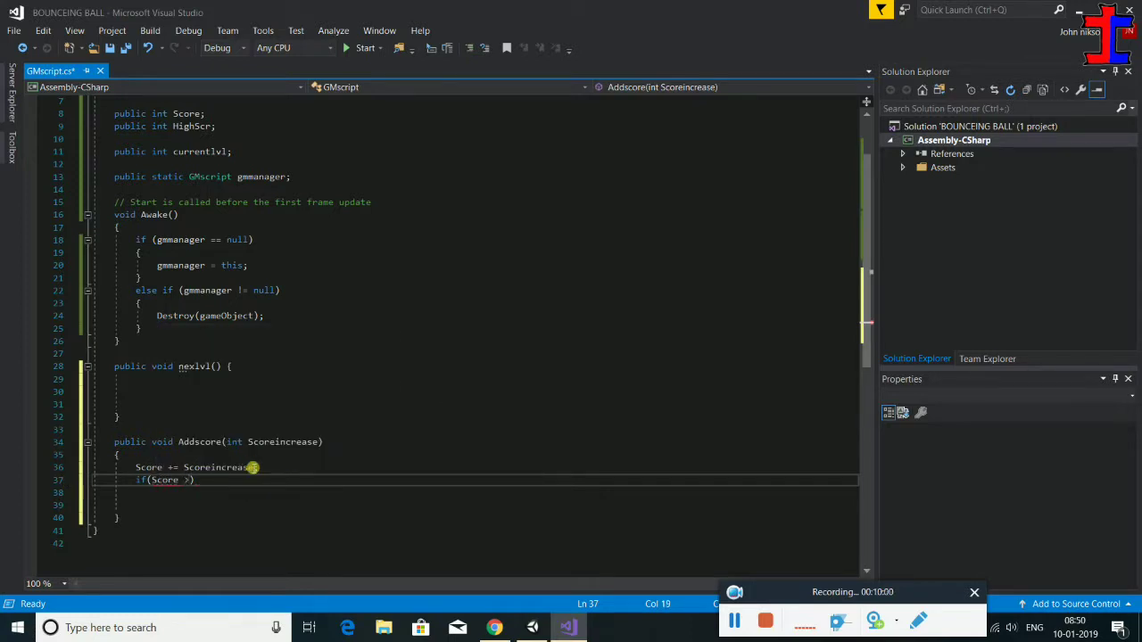
text(i)
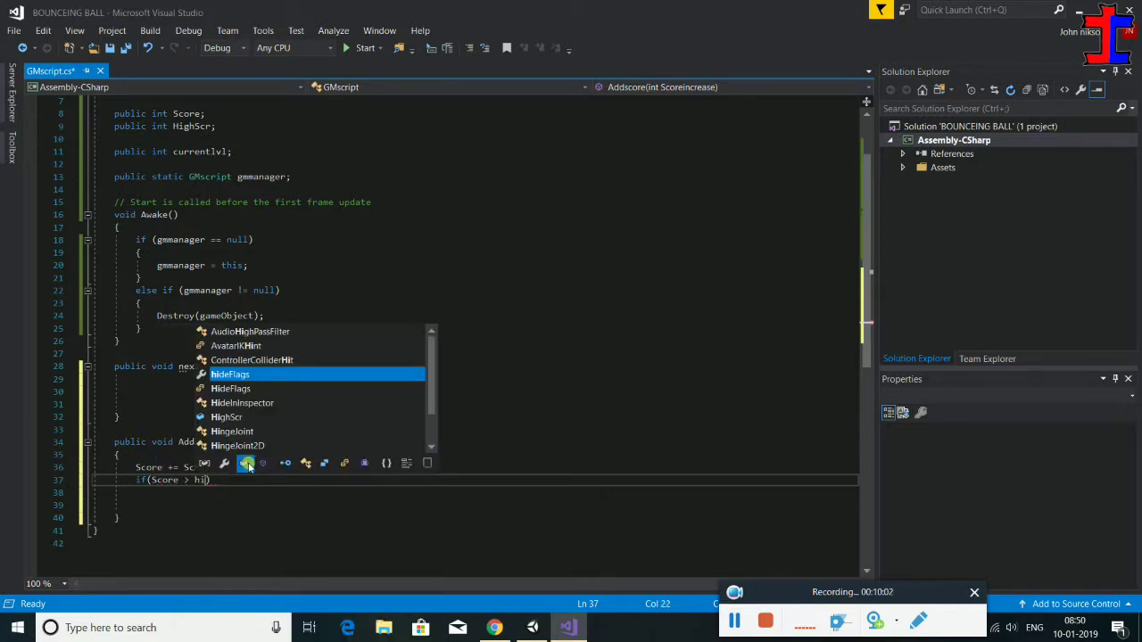
text(g )
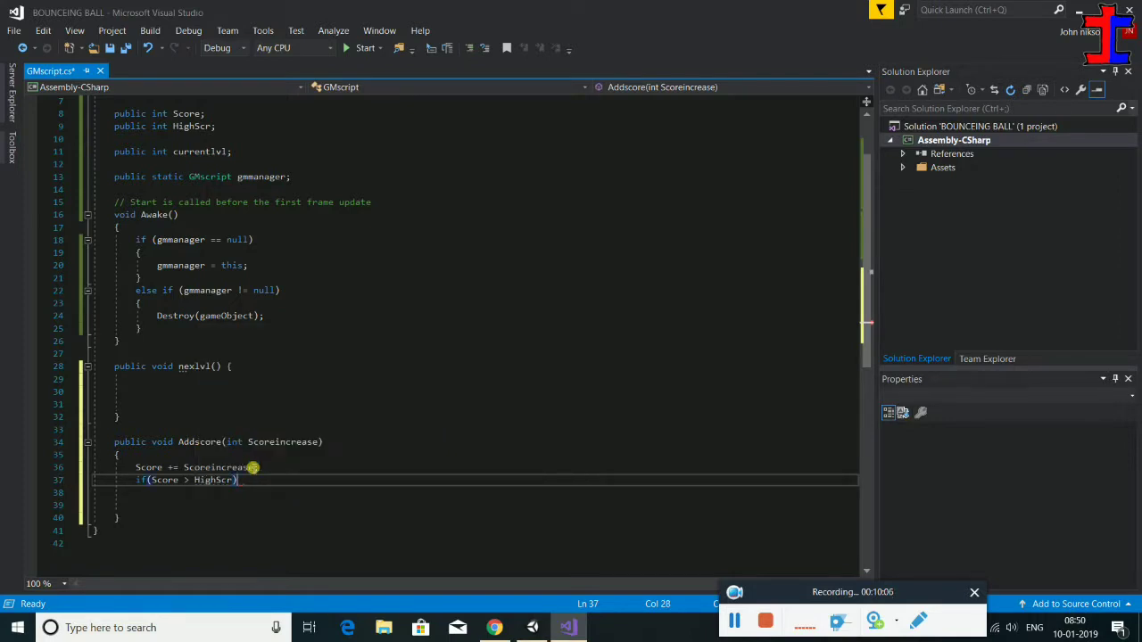
text({})
key(Return)
key(Return)
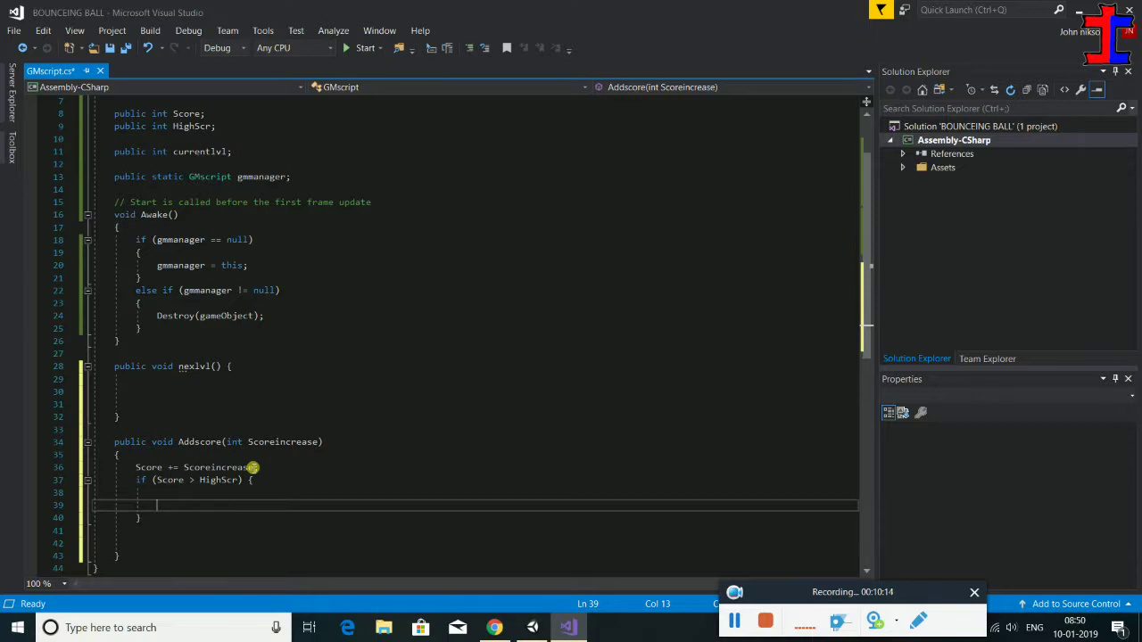
text(Hign)
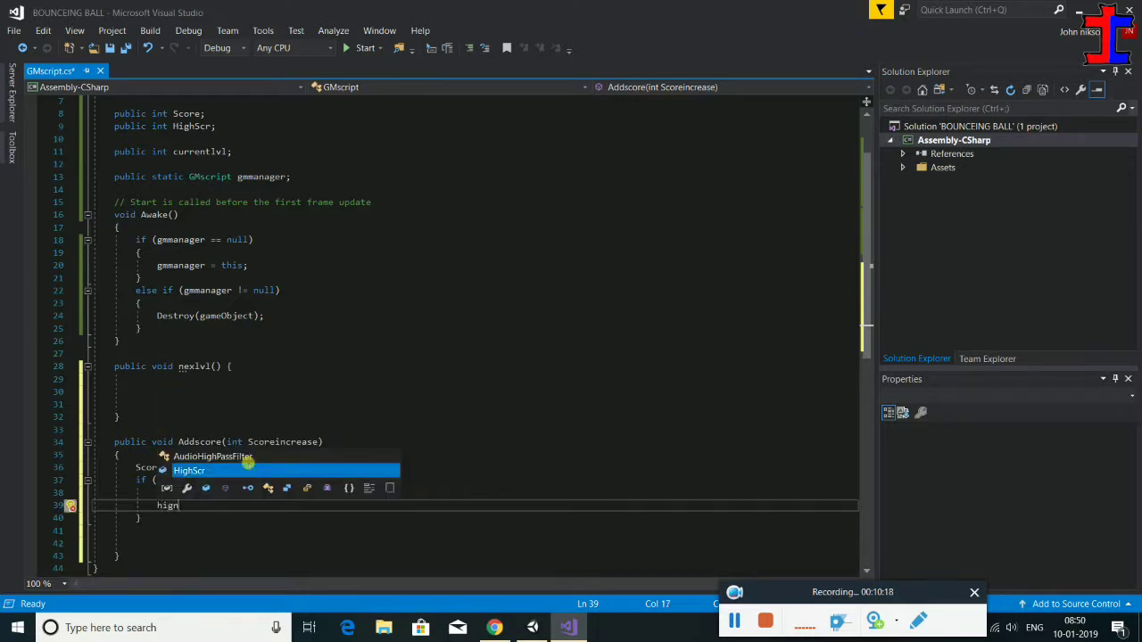
text( =)
text(cor)
key(Tab)
text(;)
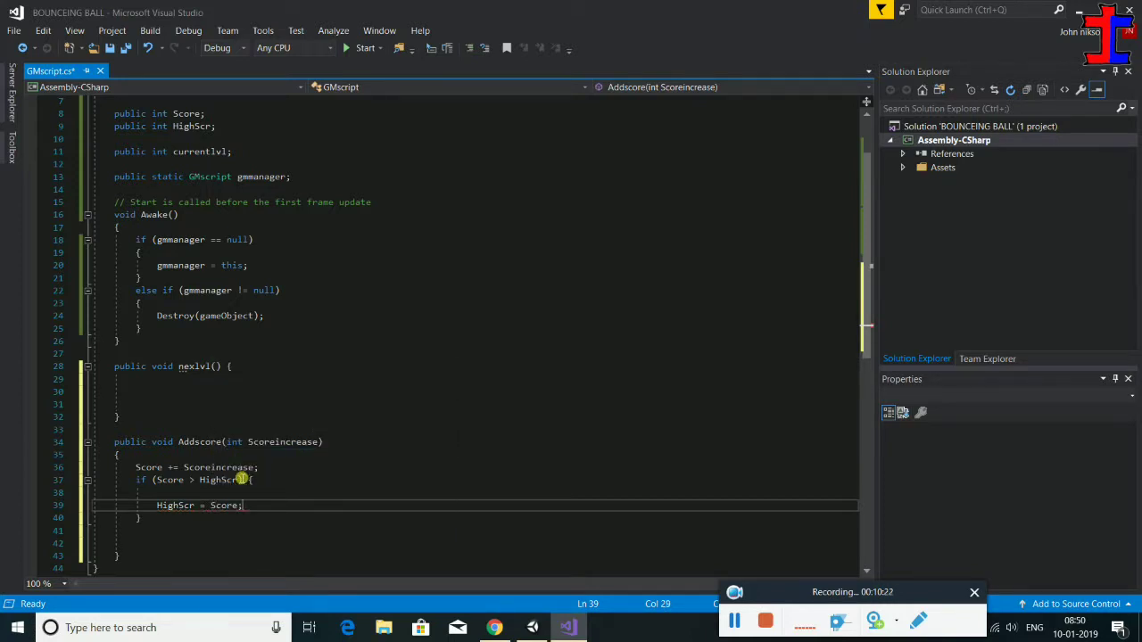
- Save GMscript.cs and scroll through the script to review it
key(ctrl+s)
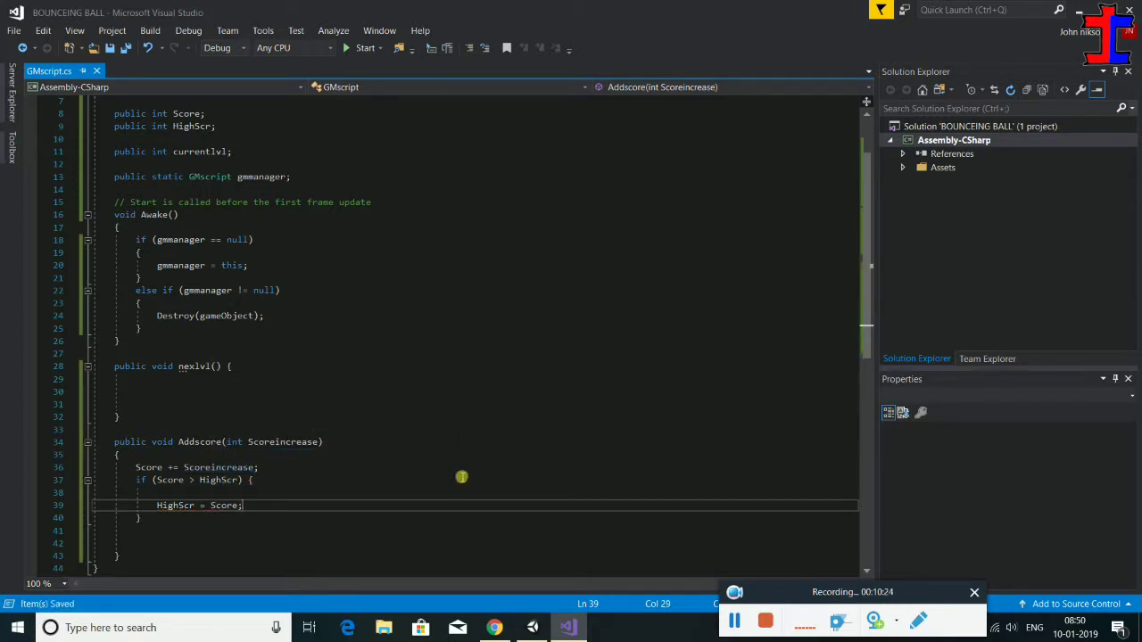
scroll(476, 482, down, 2)
scroll(475, 483, up, 4)
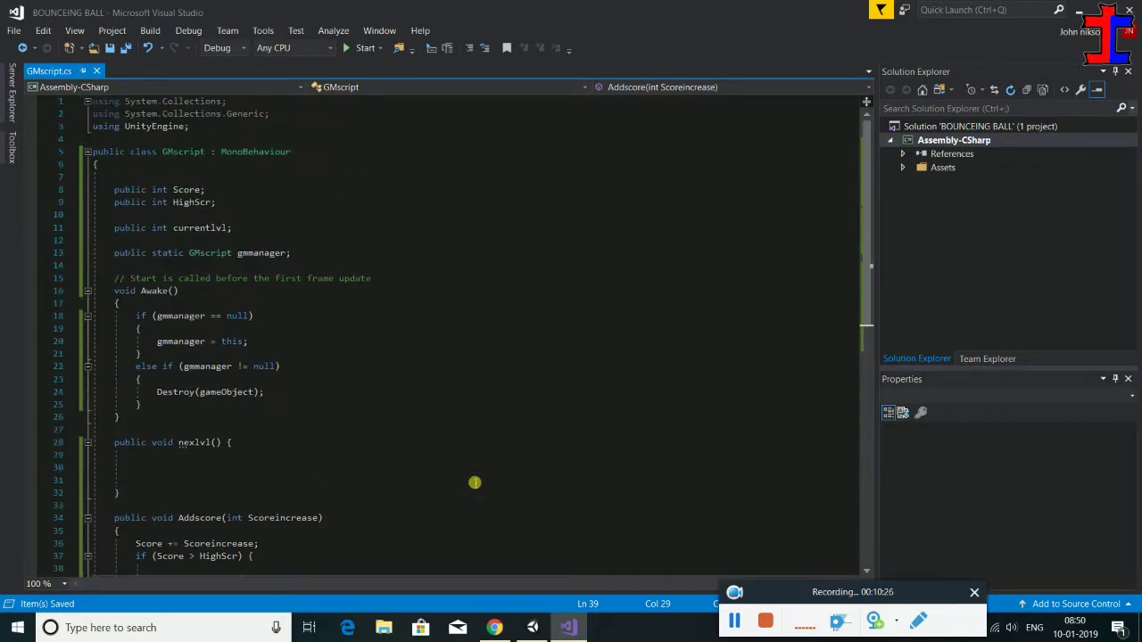
scroll(476, 483, down, 2)
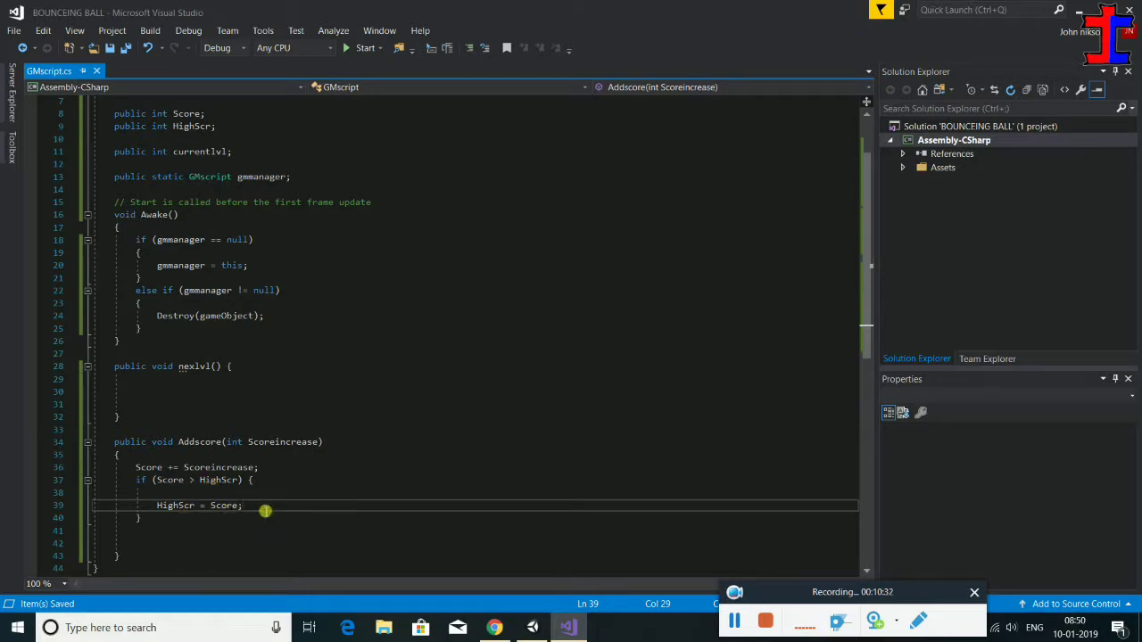
- Back in Unity, select Gamemanager and check that Score, High Scr and Currentlvl all read 0
key(alt+Tab)
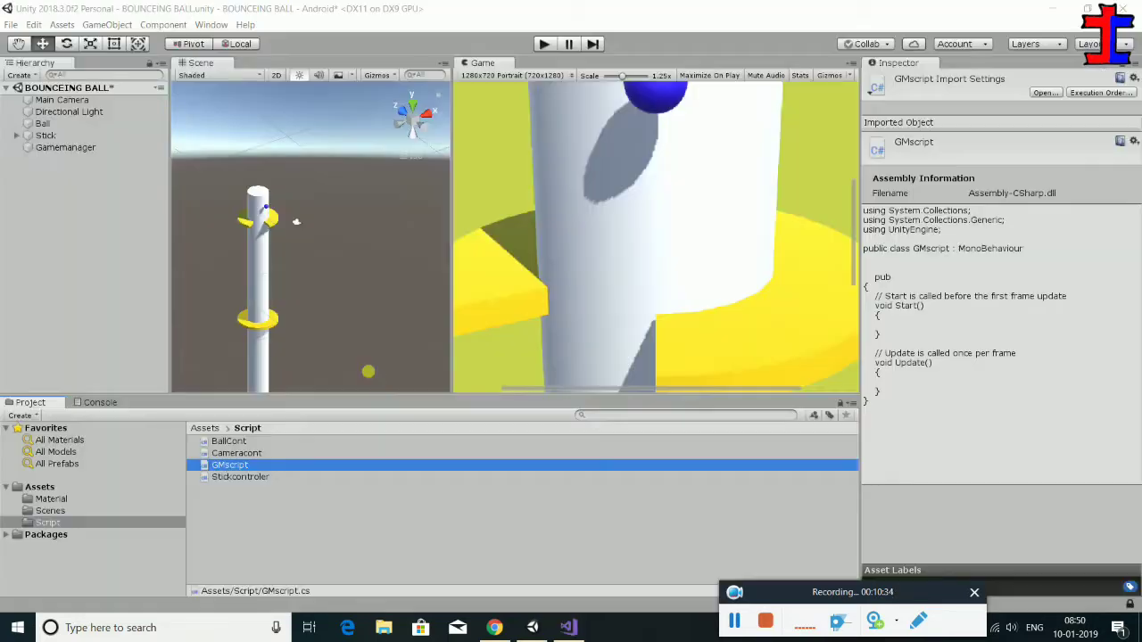
scroll(575, 257, down, 4)
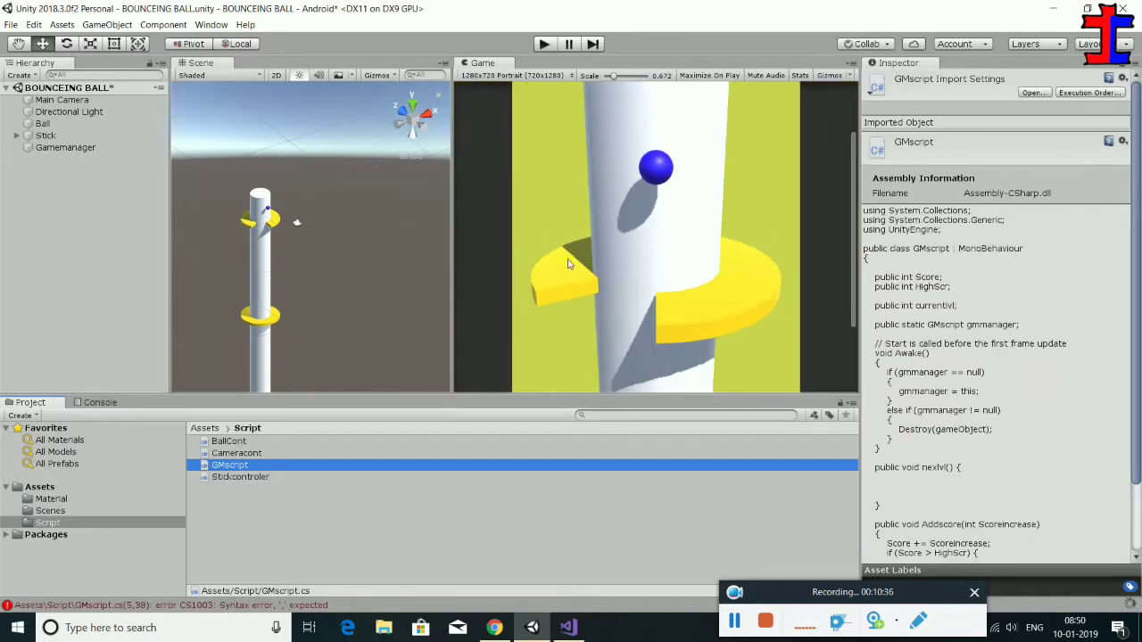
click(52, 148)
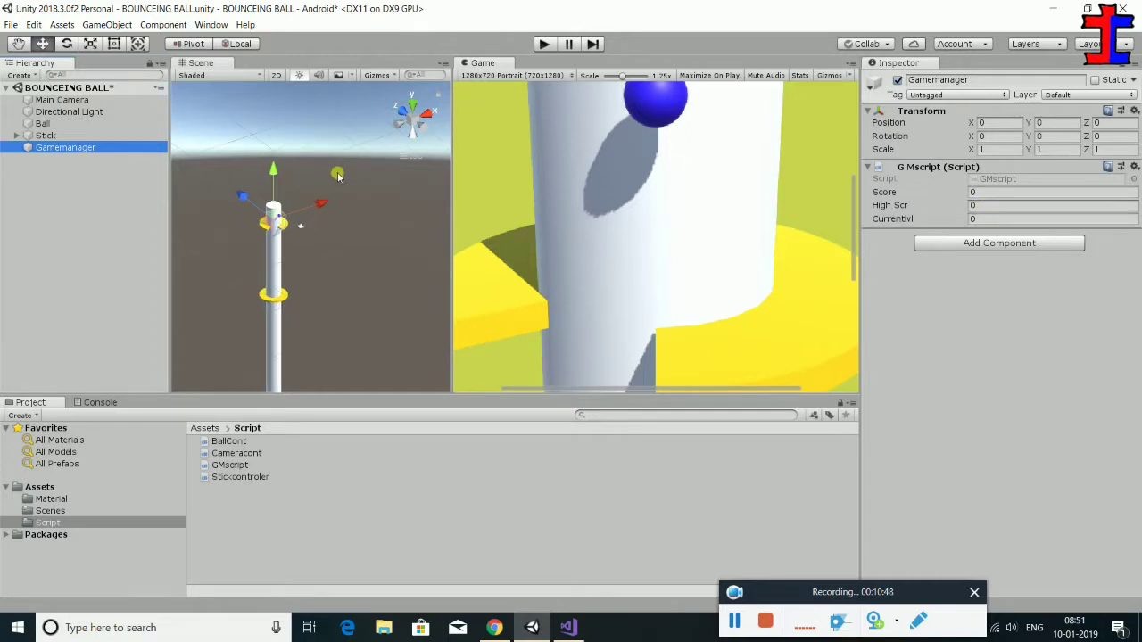
scroll(722, 217, down, 4)
scroll(722, 217, down, 4)
scroll(723, 218, down, 3)
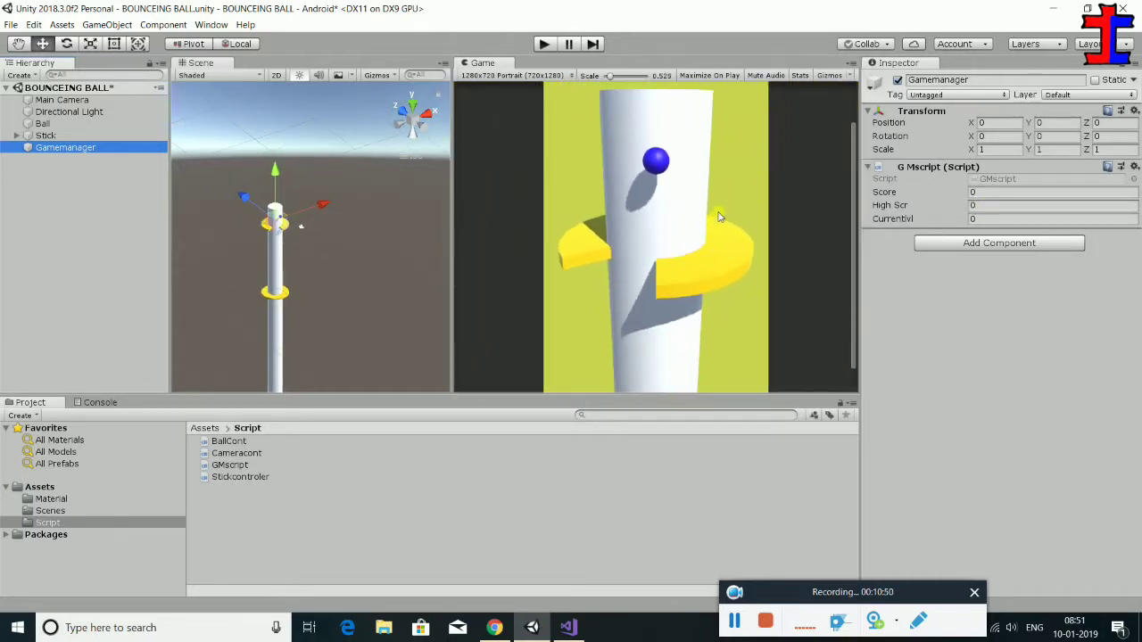
scroll(721, 215, down, 3)
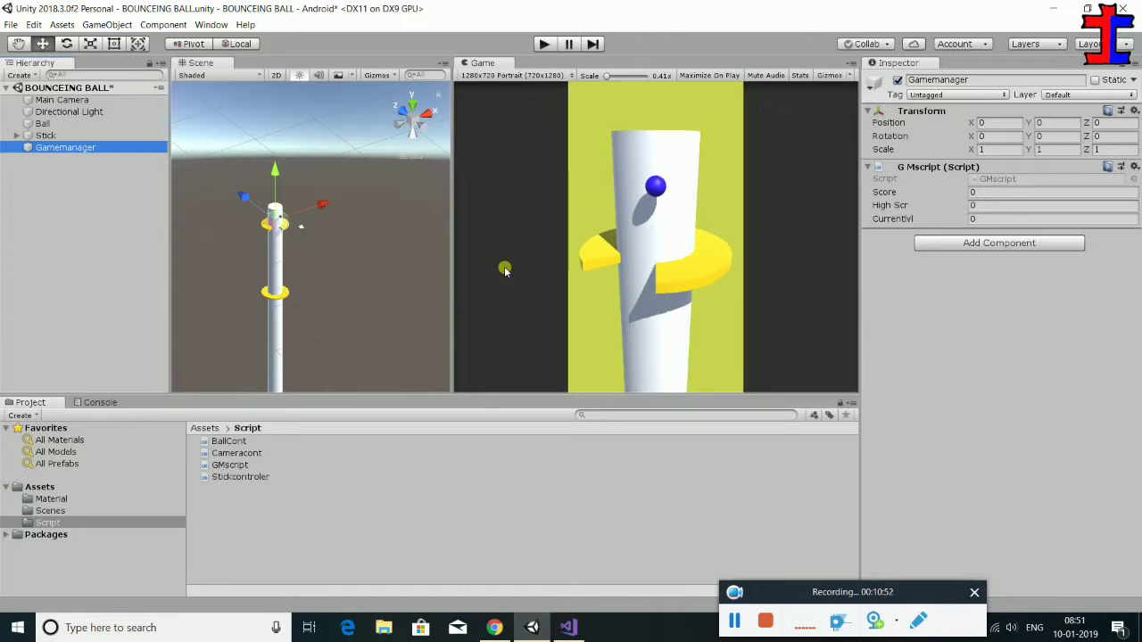
- Create a UI Text on a new Canvas and anchor it top-right at -80, -15
right_click(50, 221)
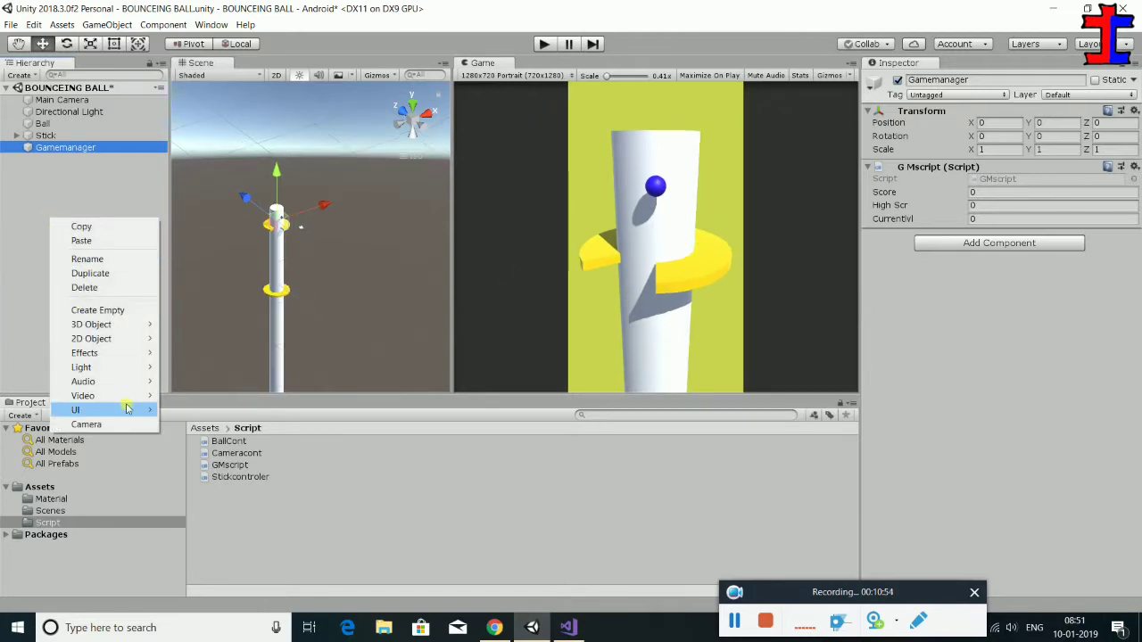
mouse_move(125, 409)
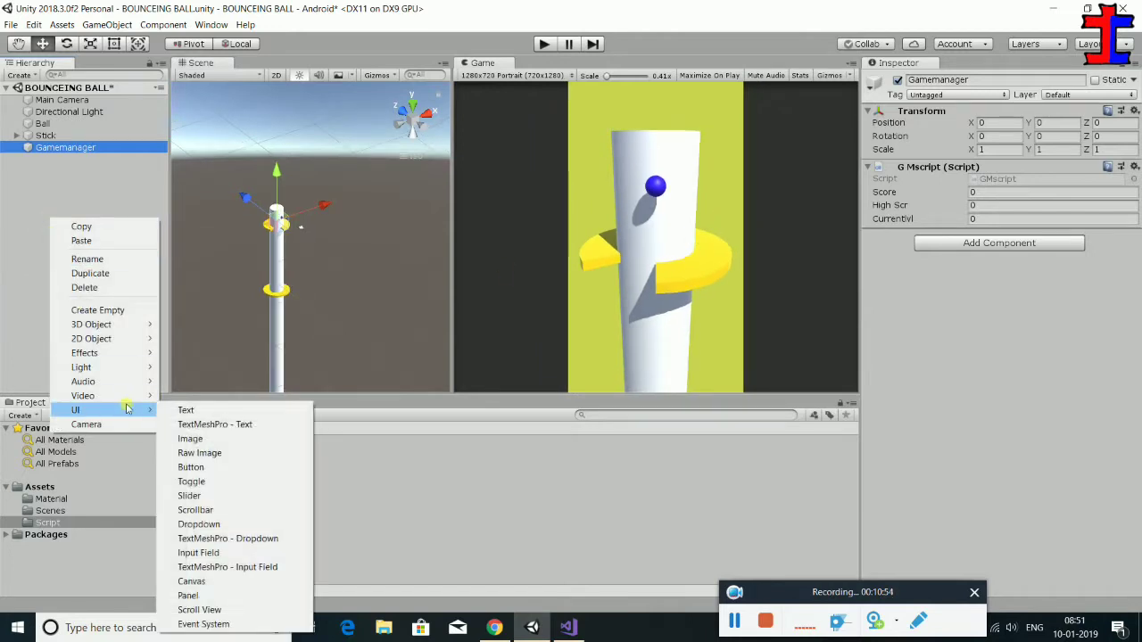
click(186, 410)
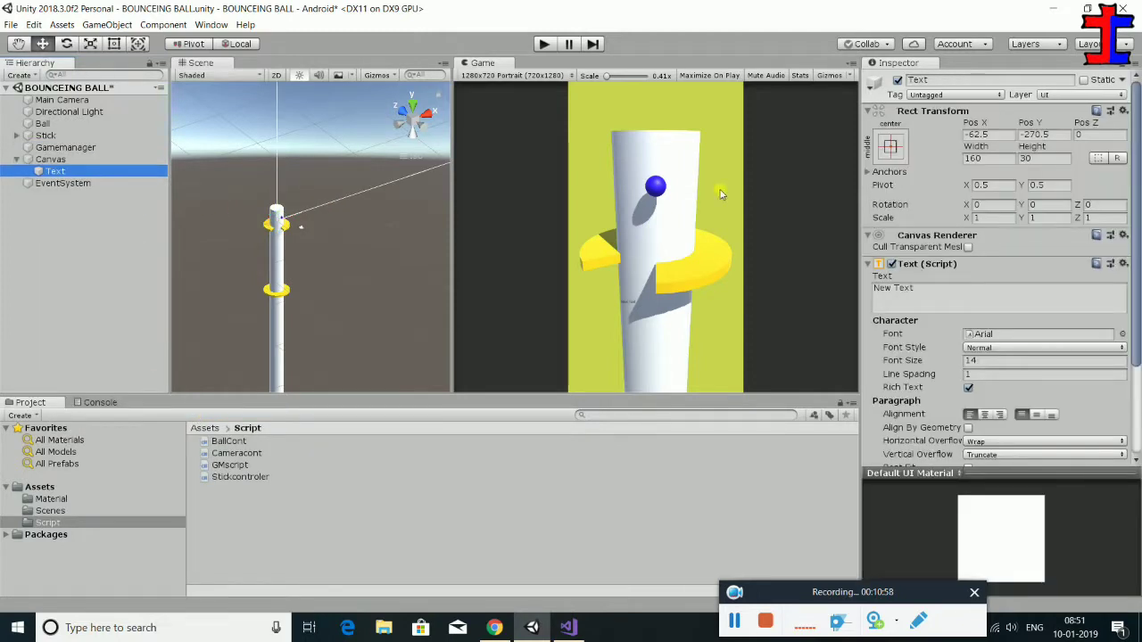
click(892, 150)
key(alt)
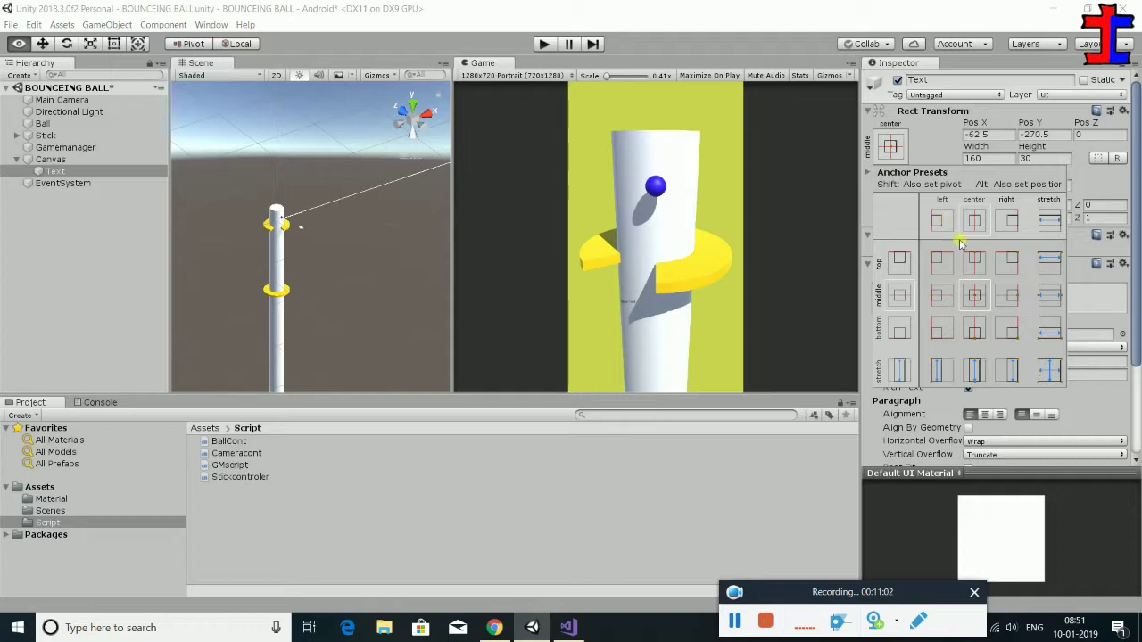
alt+click(1012, 272)
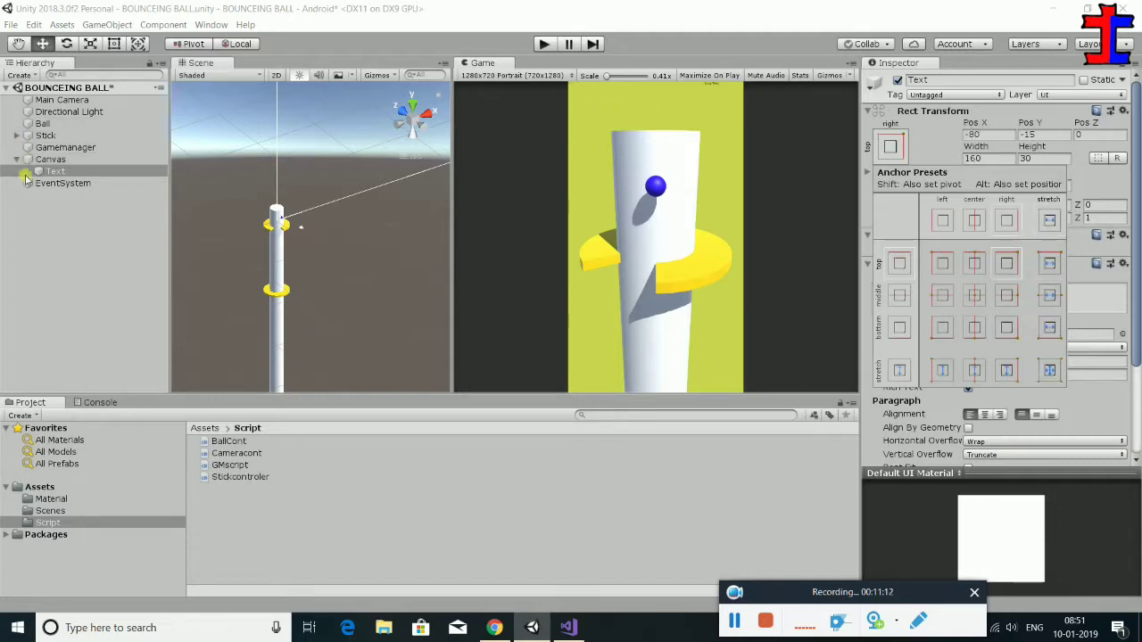
click(889, 153)
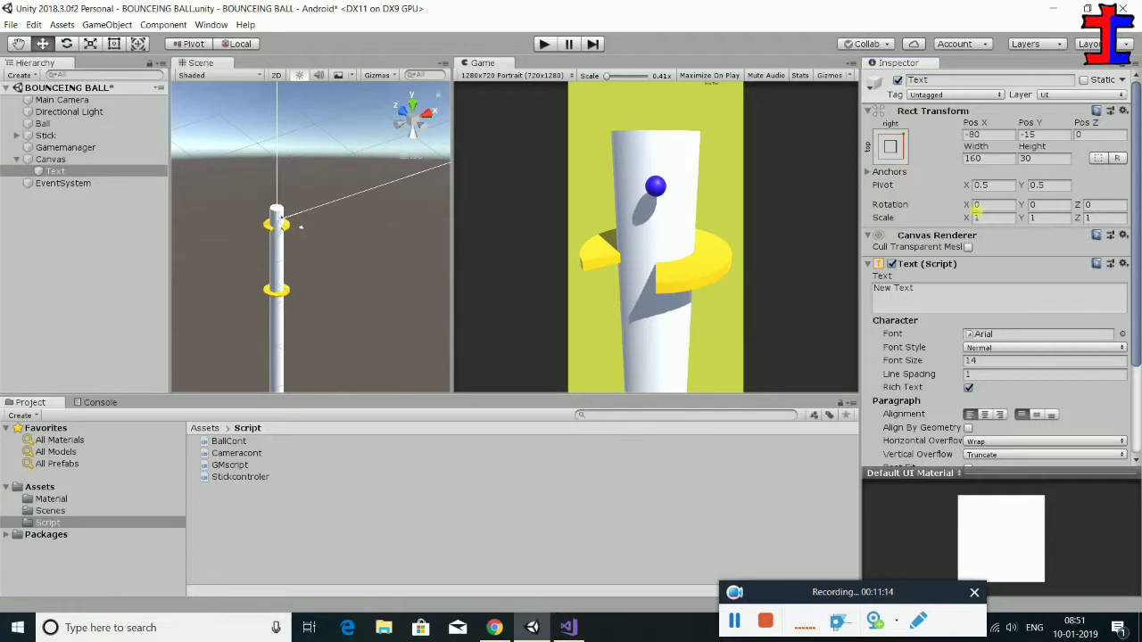
- Give the Text font size 60, Bold style, centre-middle alignment and Best Fit
scroll(971, 361, down, 1)
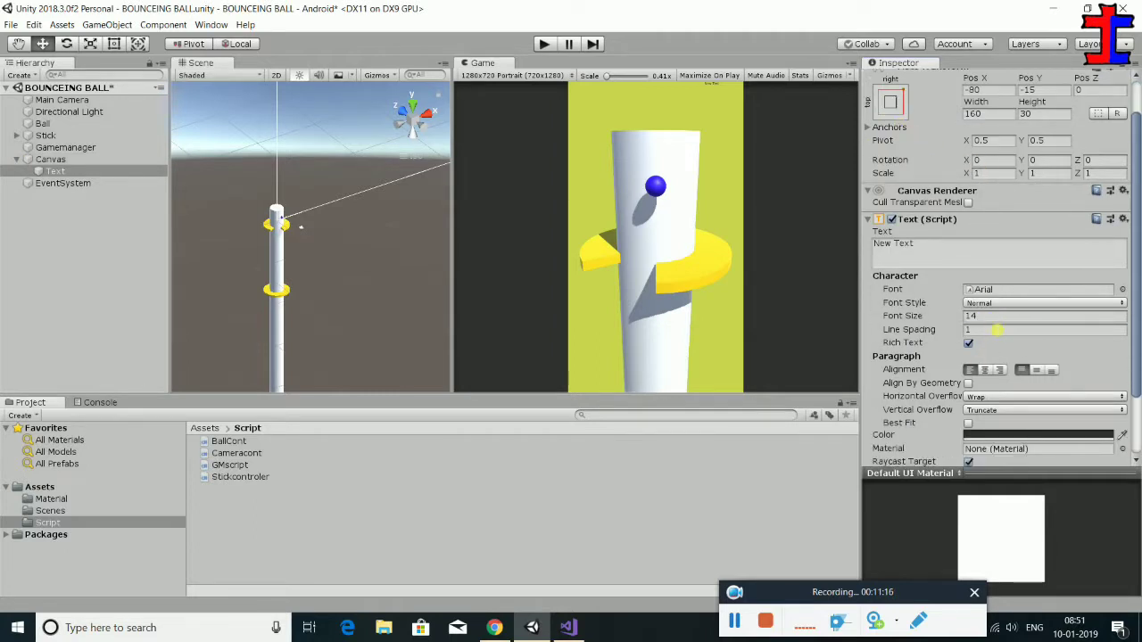
click(994, 318)
text(60)
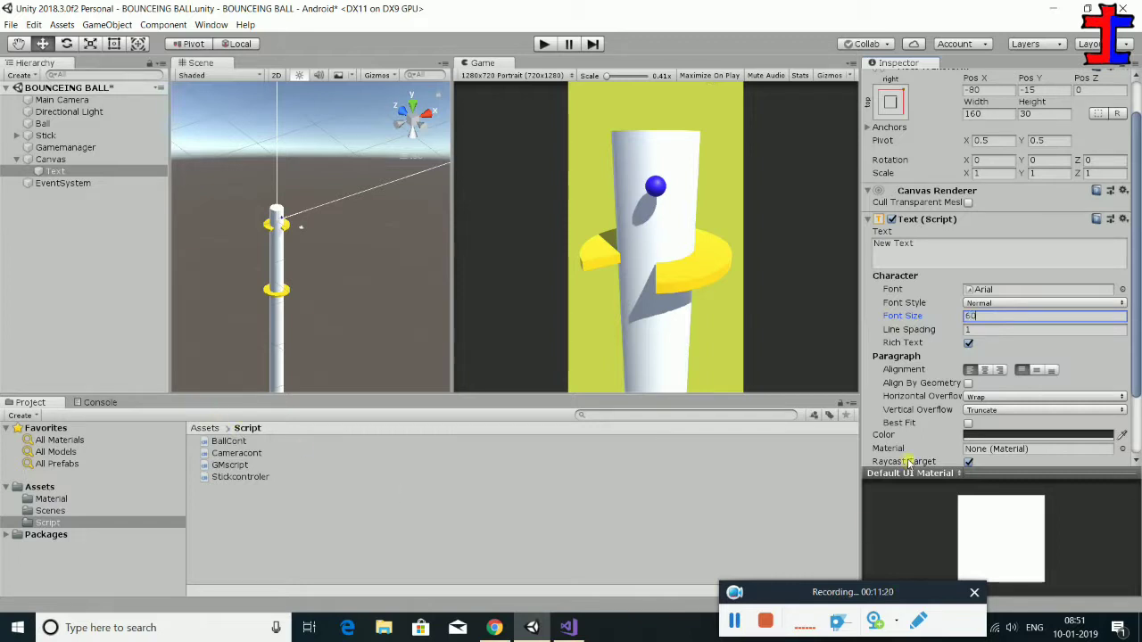
click(63, 175)
key(f)
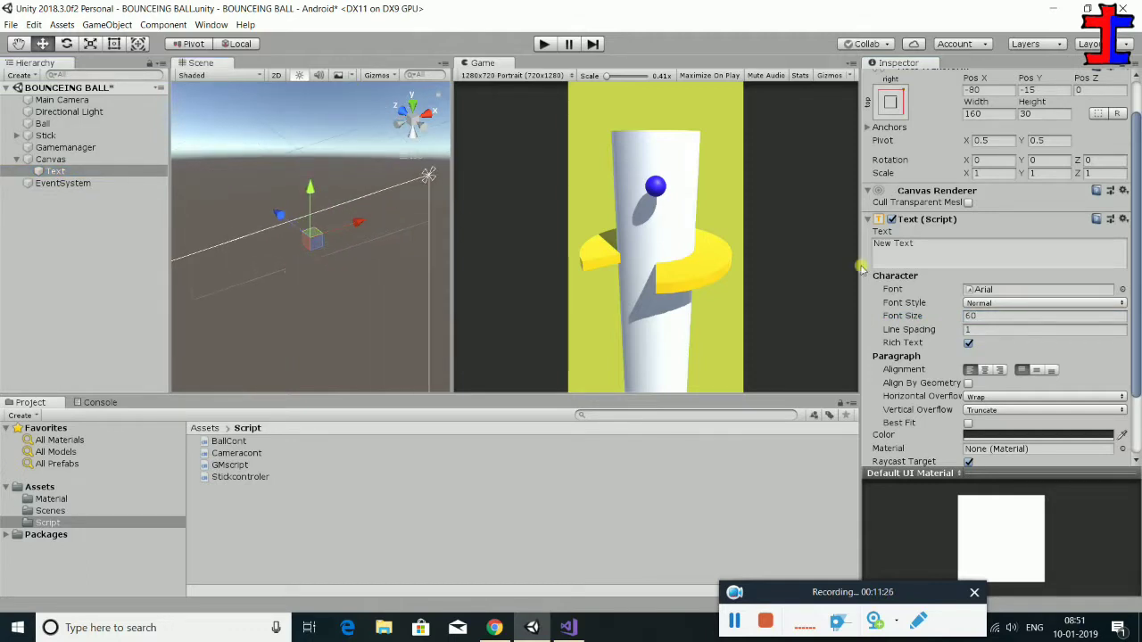
click(975, 303)
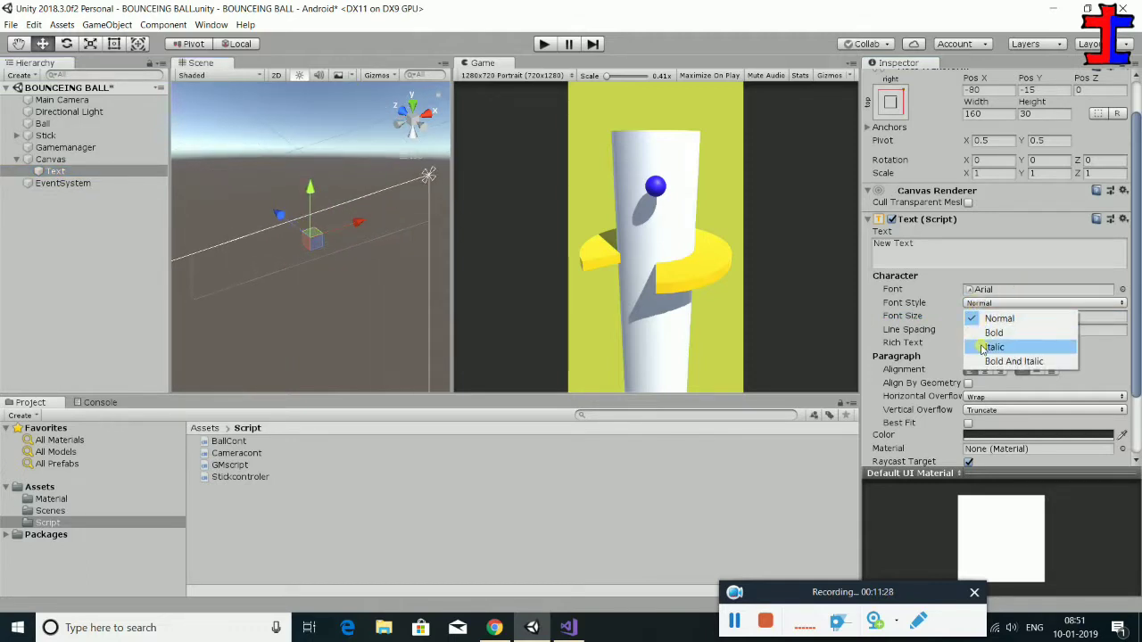
click(992, 334)
scroll(995, 305, down, 1)
click(985, 325)
click(1037, 325)
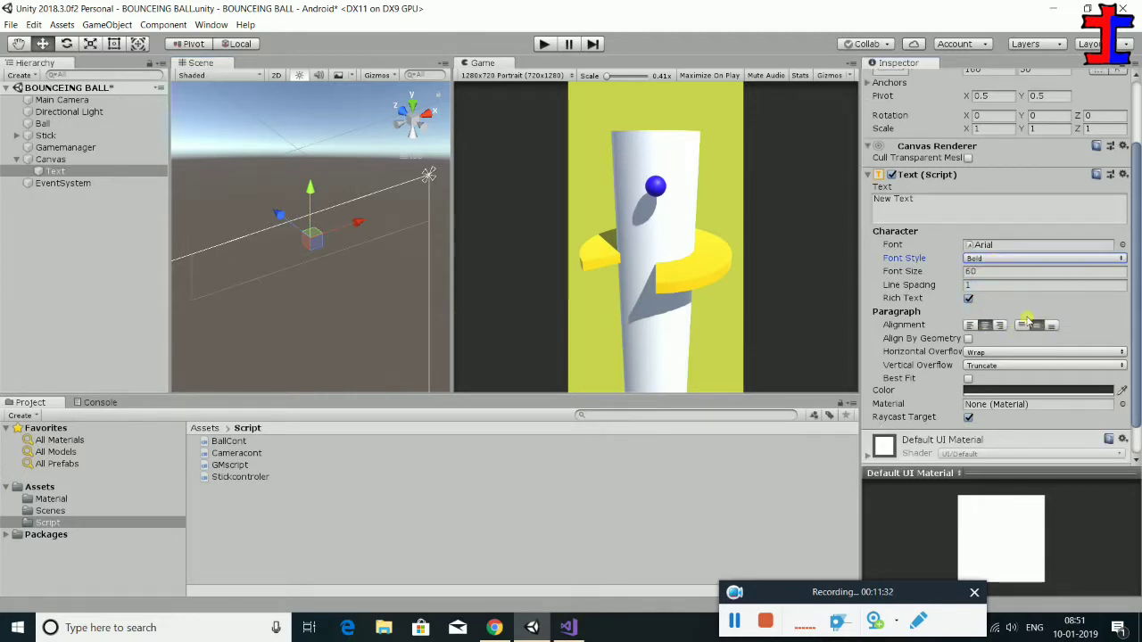
scroll(1026, 324, down, 1)
click(968, 343)
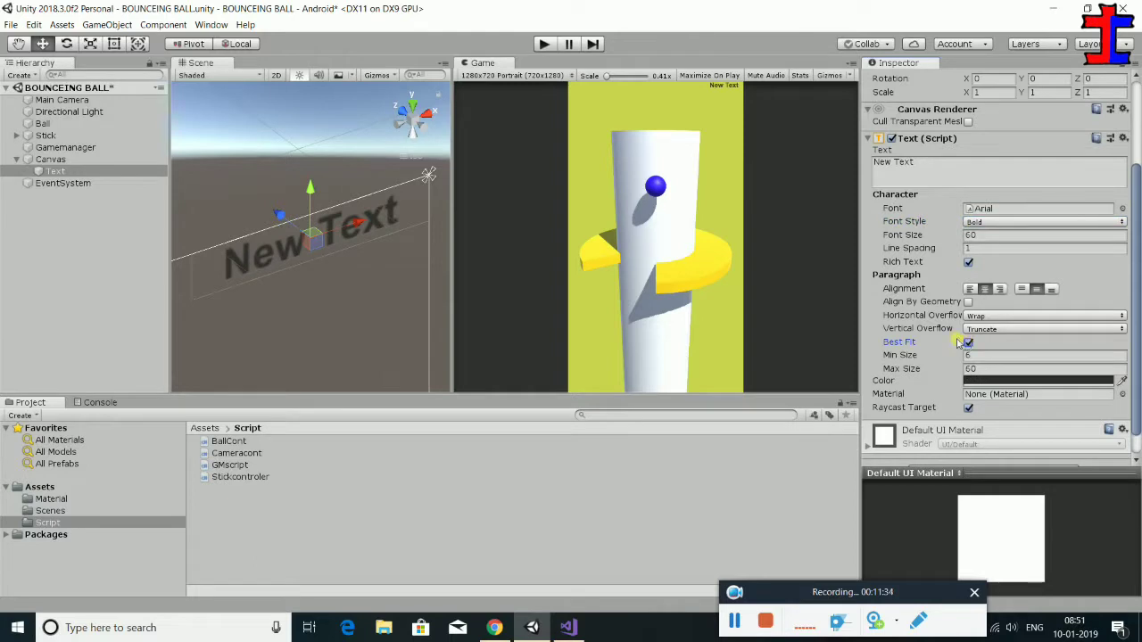
- Resize the Text rectangle with the Rect tool, widening it leftward to about 193.39 by 55.6
scroll(268, 243, down, 1)
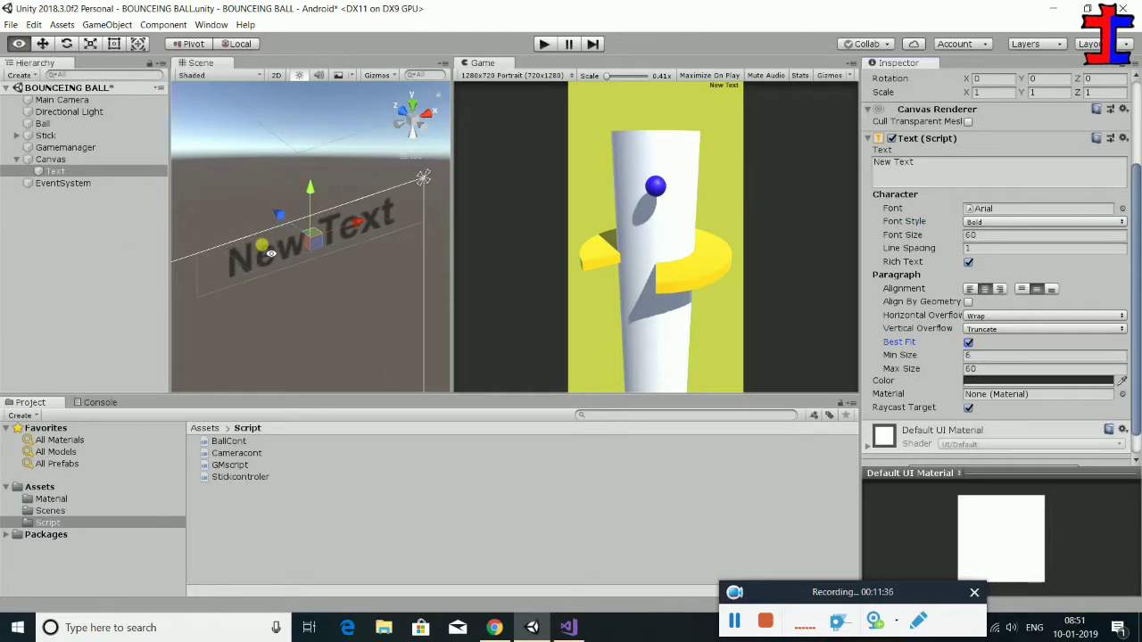
alt+drag(254, 239, 163, 189)
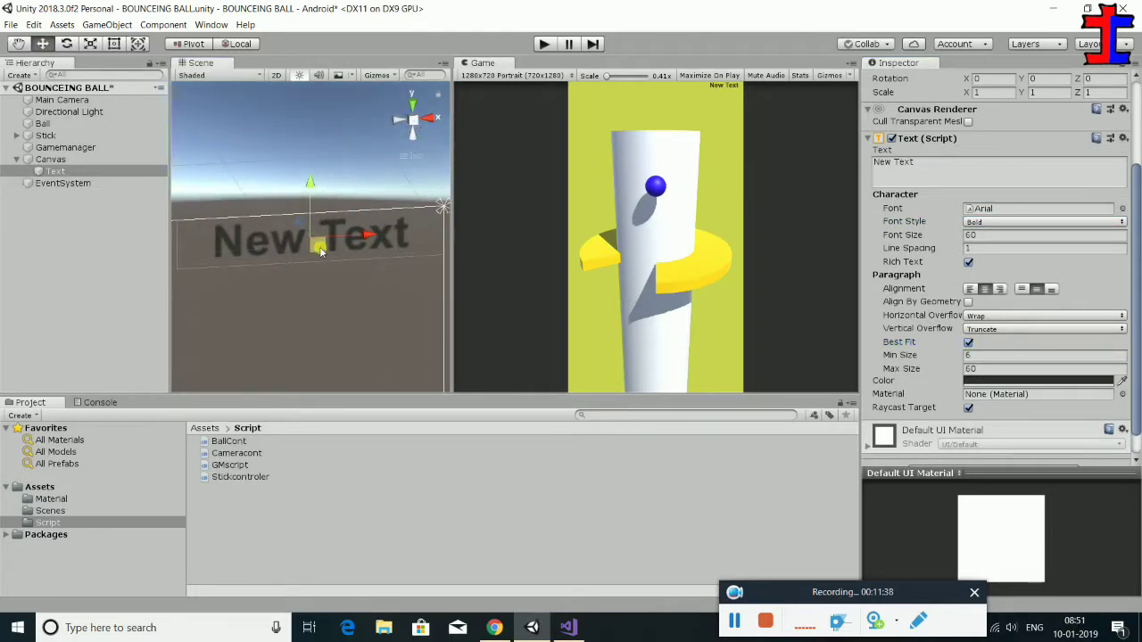
alt+drag(311, 244, 308, 254)
click(71, 170)
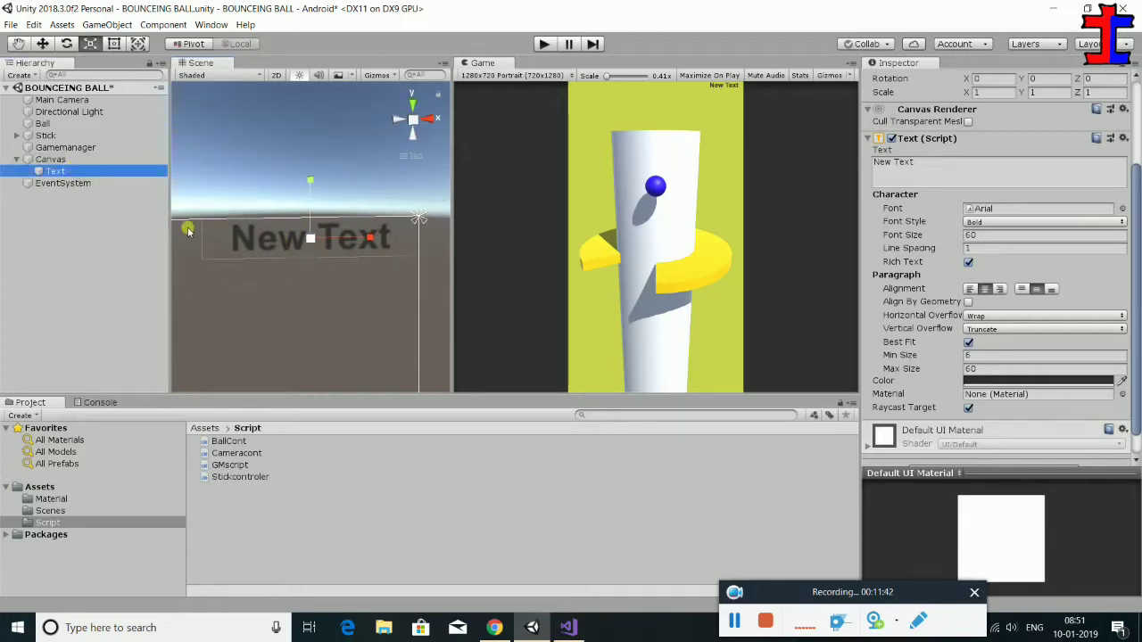
key(e)
key(w)
key(q)
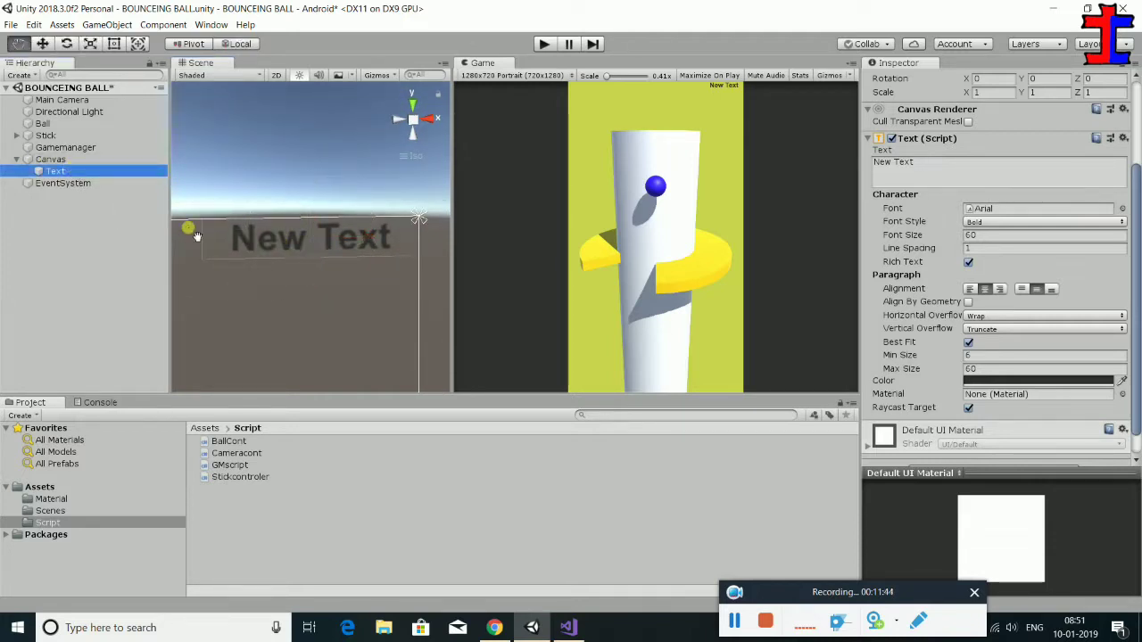
mouse_move(252, 249)
right_down()
mouse_move(270, 257)
mouse_move(256, 259)
right_up()
click(77, 170)
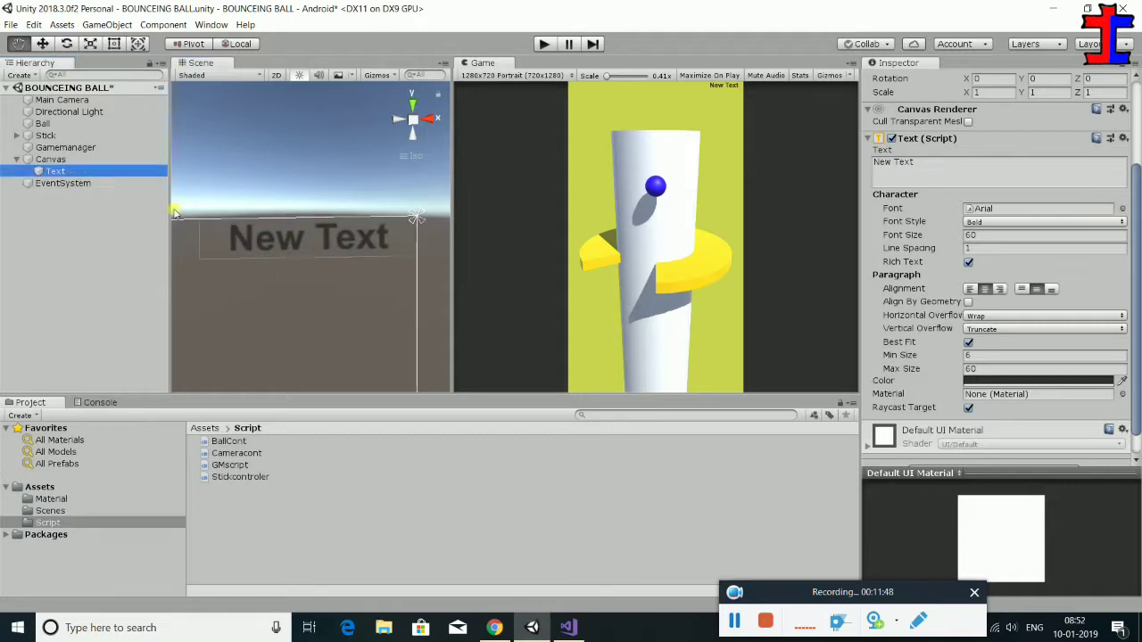
key(t)
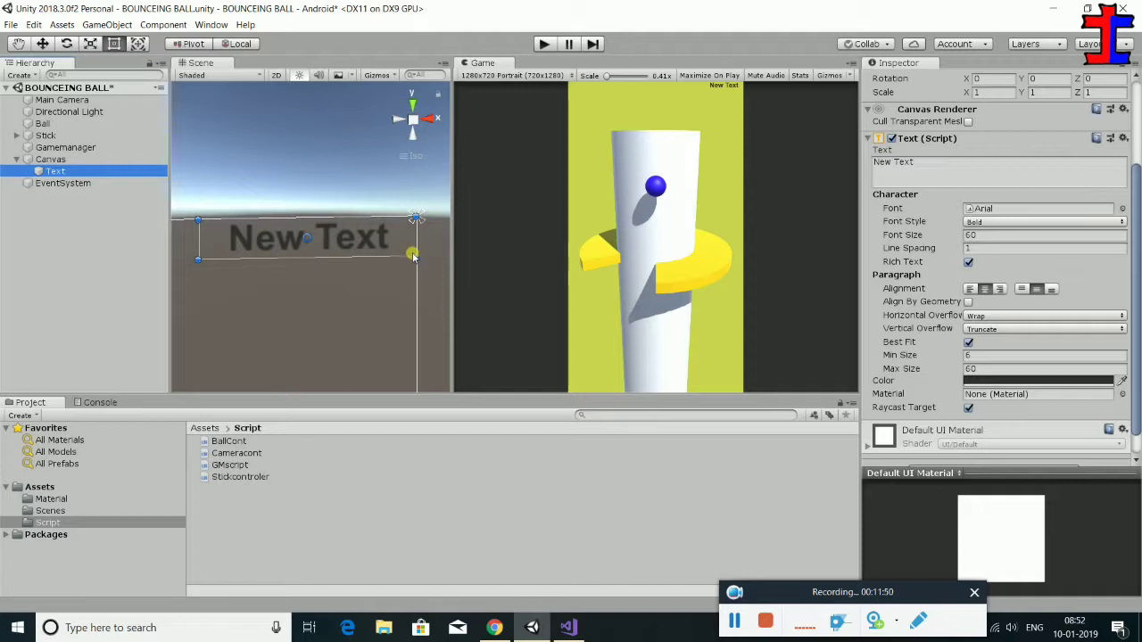
drag(419, 262, 419, 291)
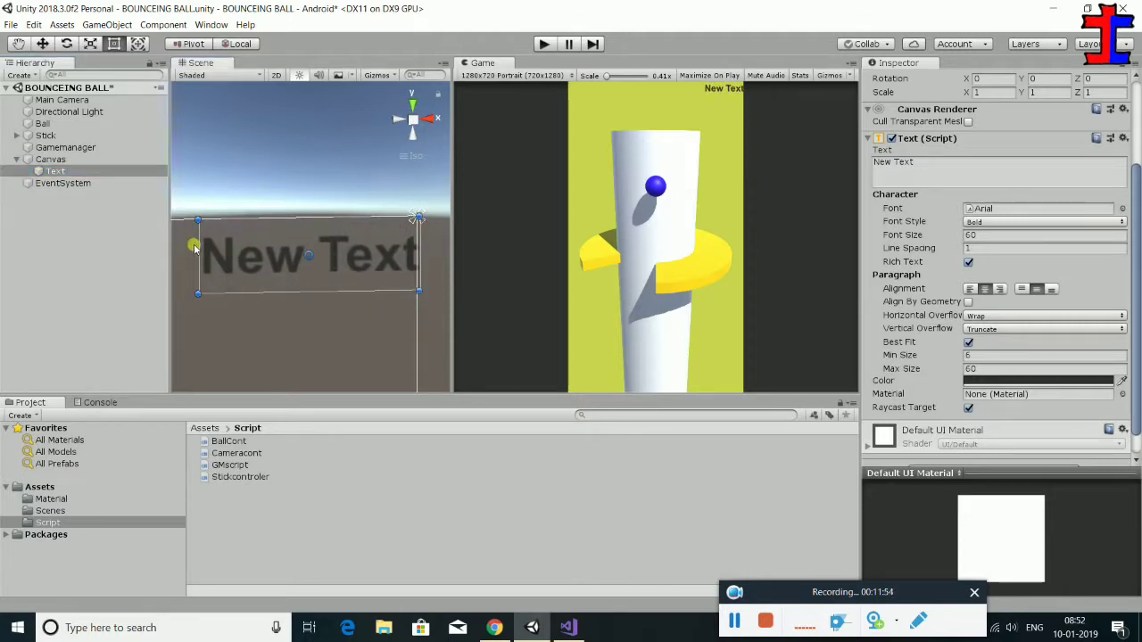
drag(203, 250, 156, 254)
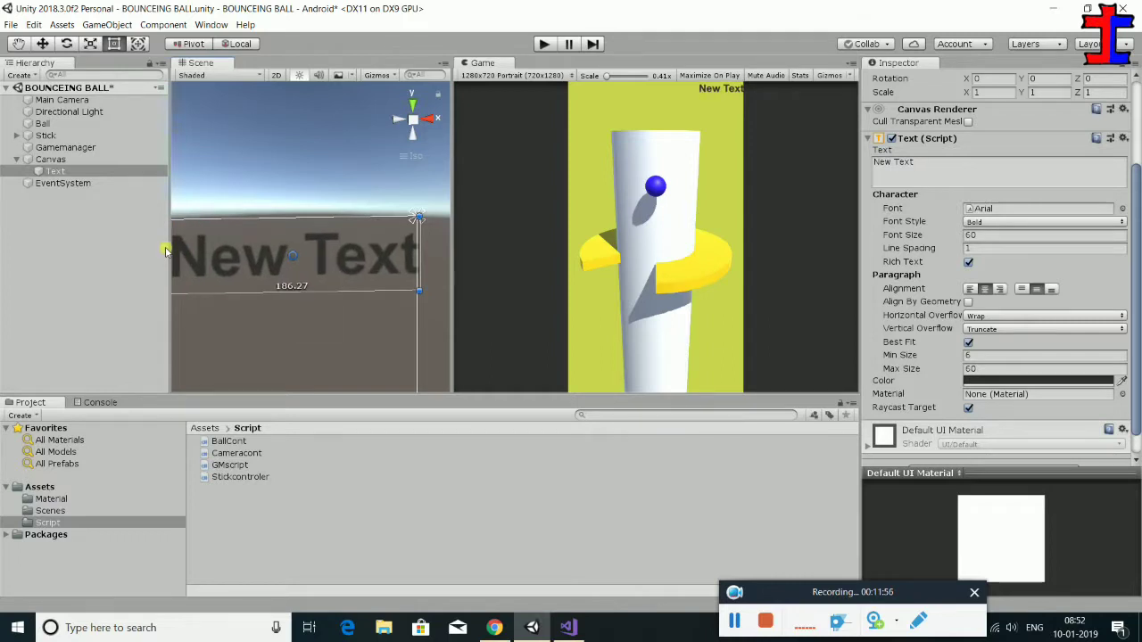
scroll(922, 149, up, 3)
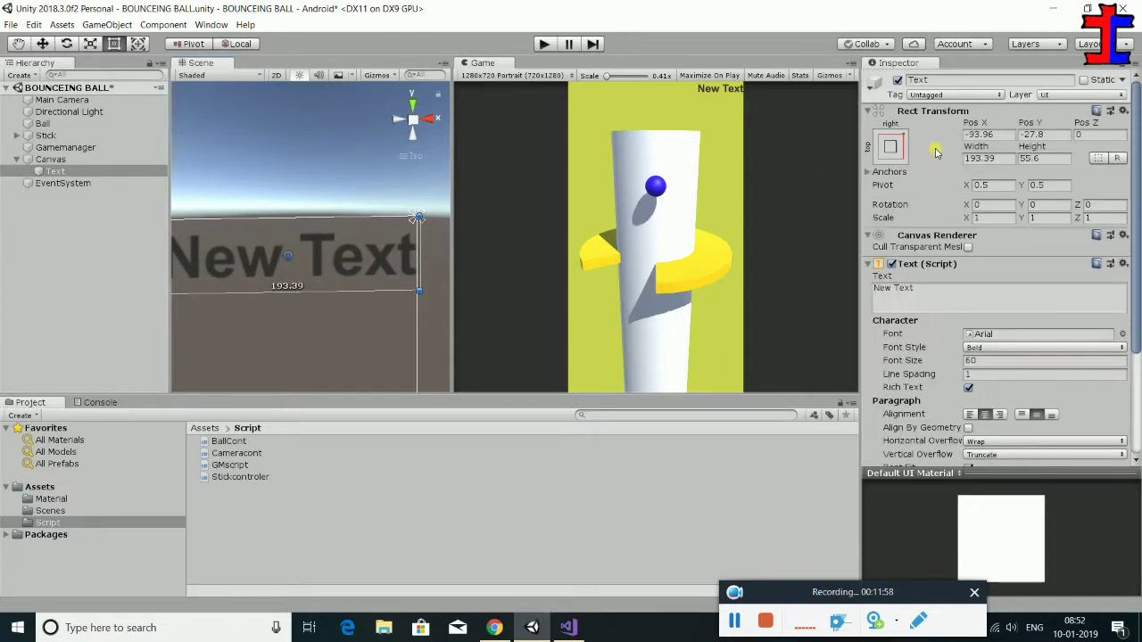
- Re-apply the top-right anchor preset with Alt so the Text sits at -96.695, -27.8
click(891, 146)
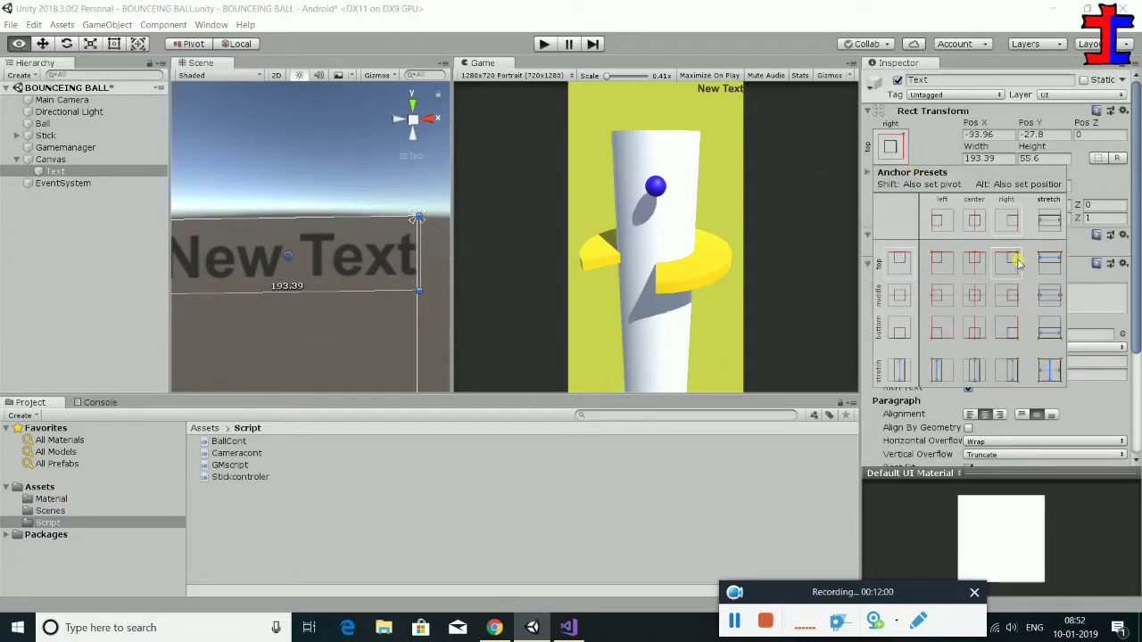
key(alt)
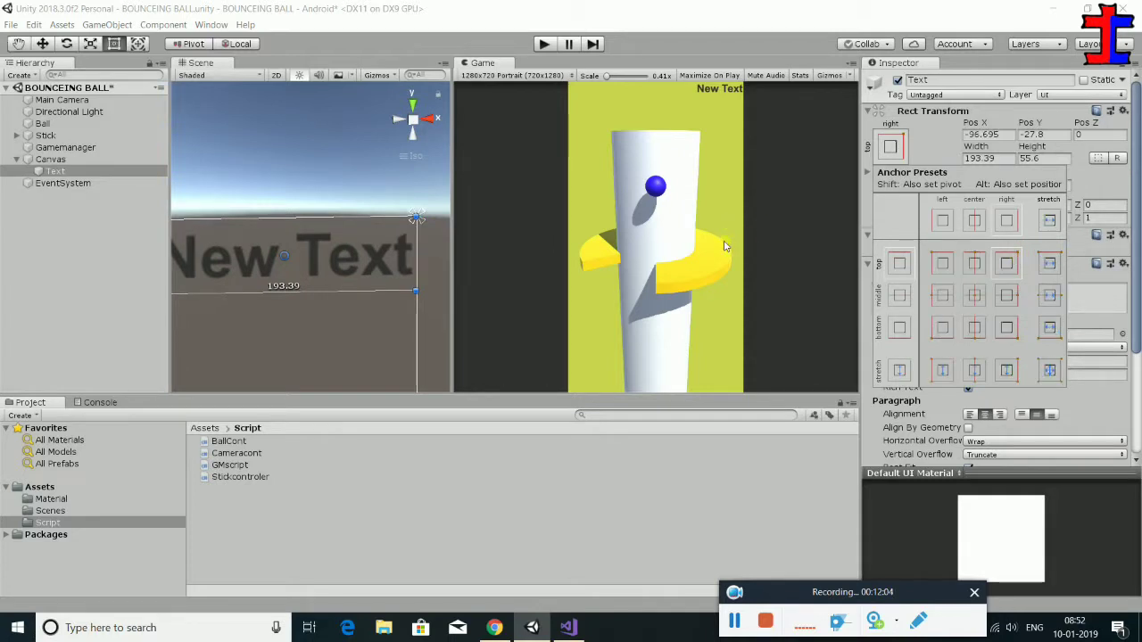
scroll(377, 247, down, 3)
scroll(377, 247, down, 2)
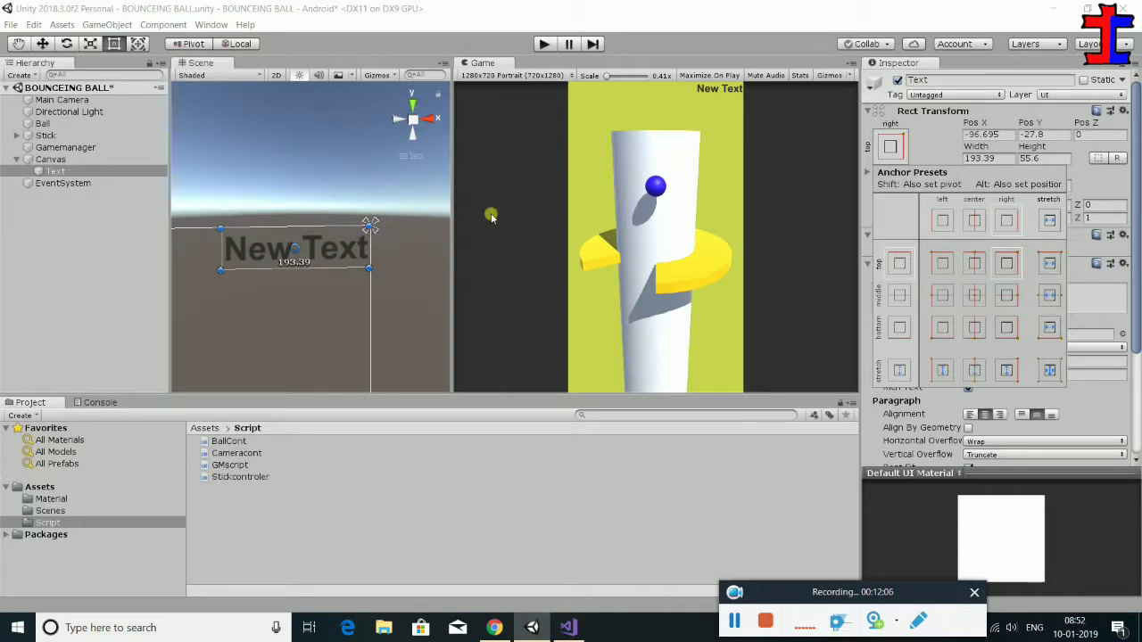
click(887, 150)
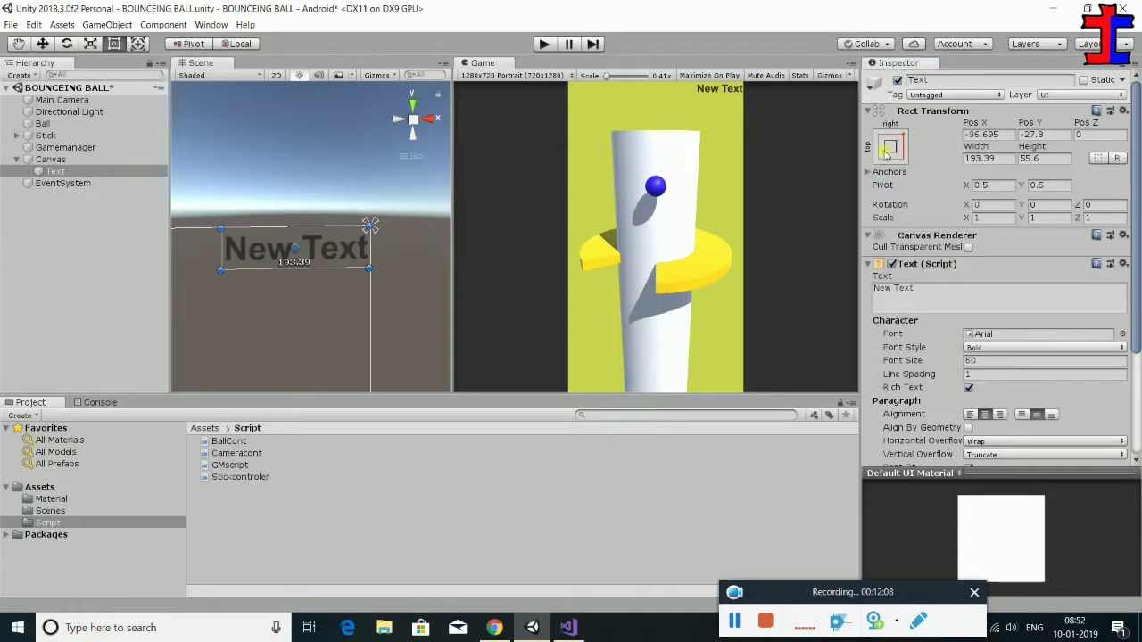
scroll(980, 318, down, 4)
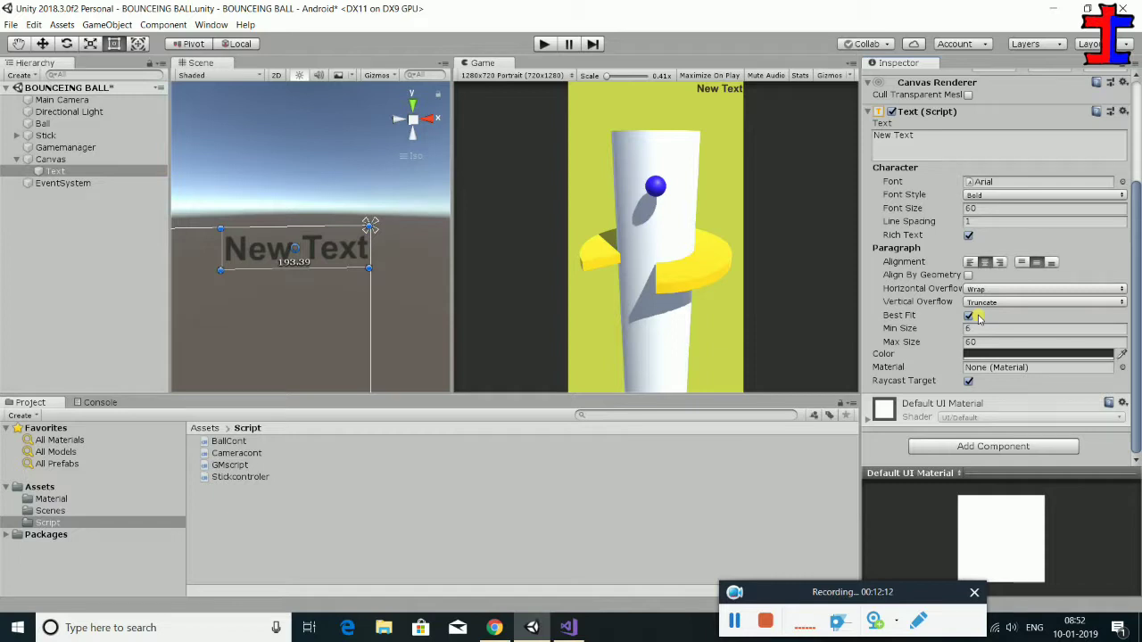
scroll(979, 320, up, 1)
scroll(979, 319, down, 1)
scroll(678, 116, up, 1)
scroll(1096, 128, up, 4)
click(959, 80)
text(Score)
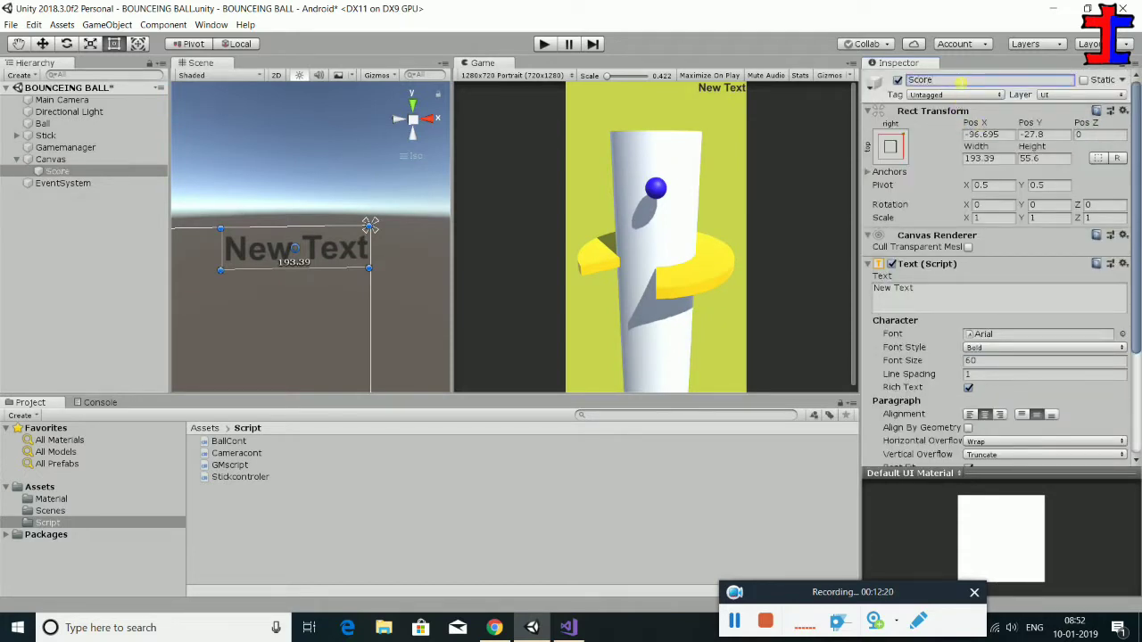
- Duplicate the Score text and rename the copy High Score
click(56, 172)
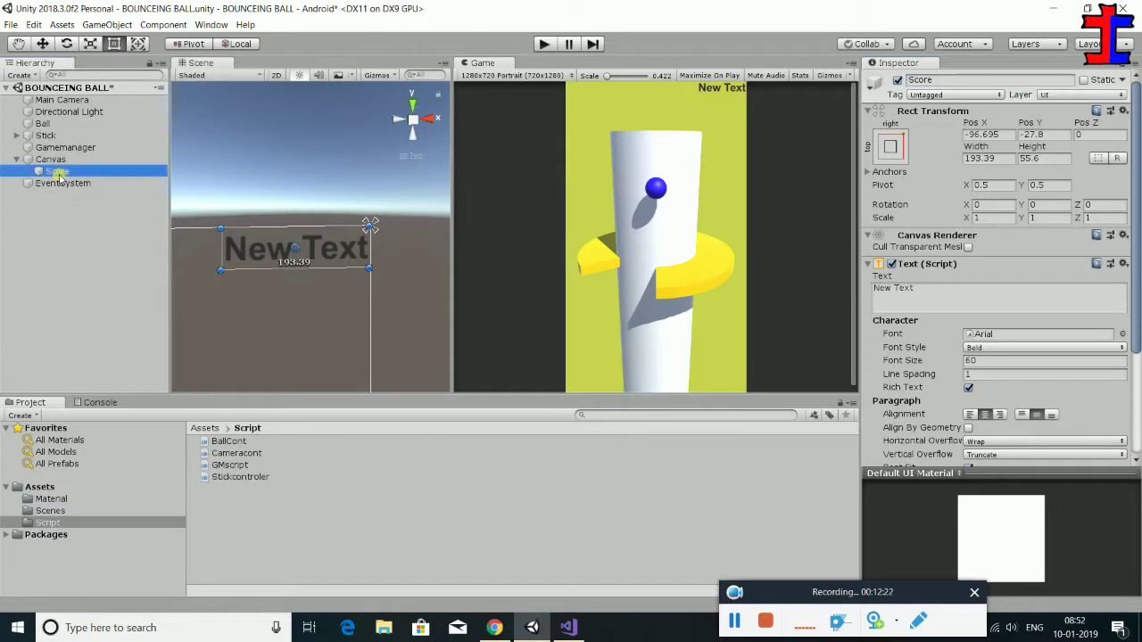
key(ctrl+d)
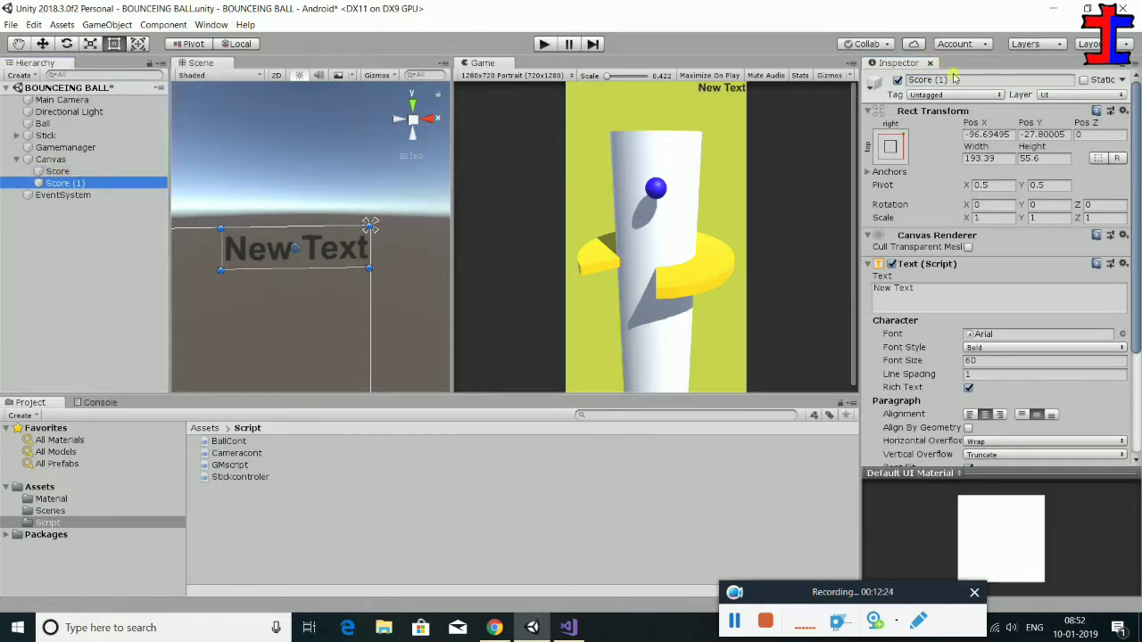
click(957, 81)
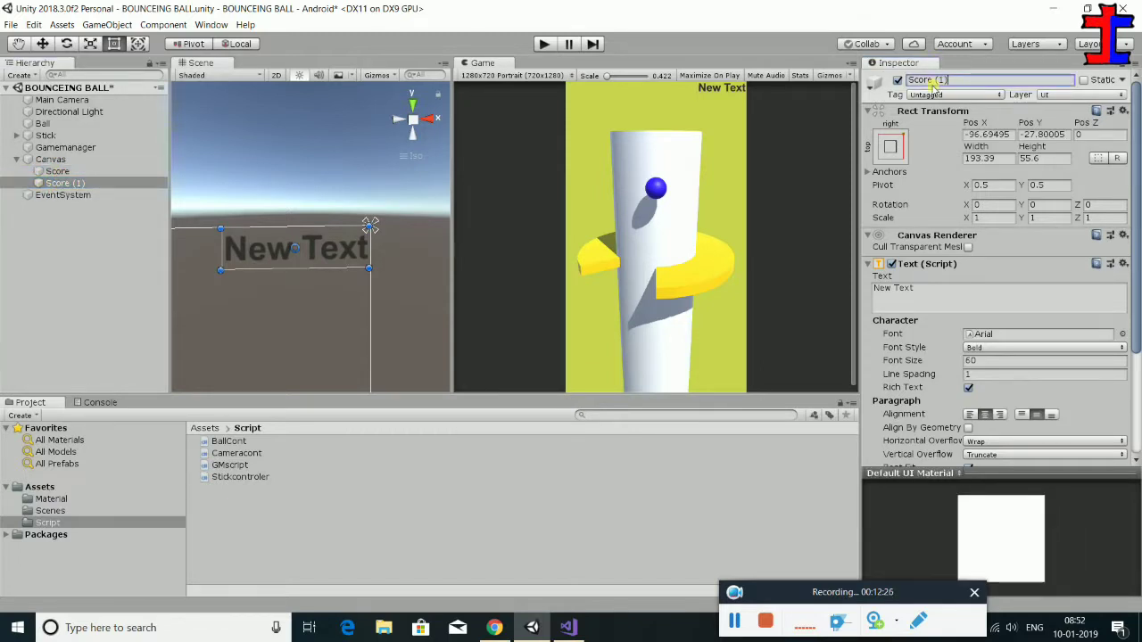
key(BackSpace)
key(BackSpace)
key(BackSpace)
text(gh)
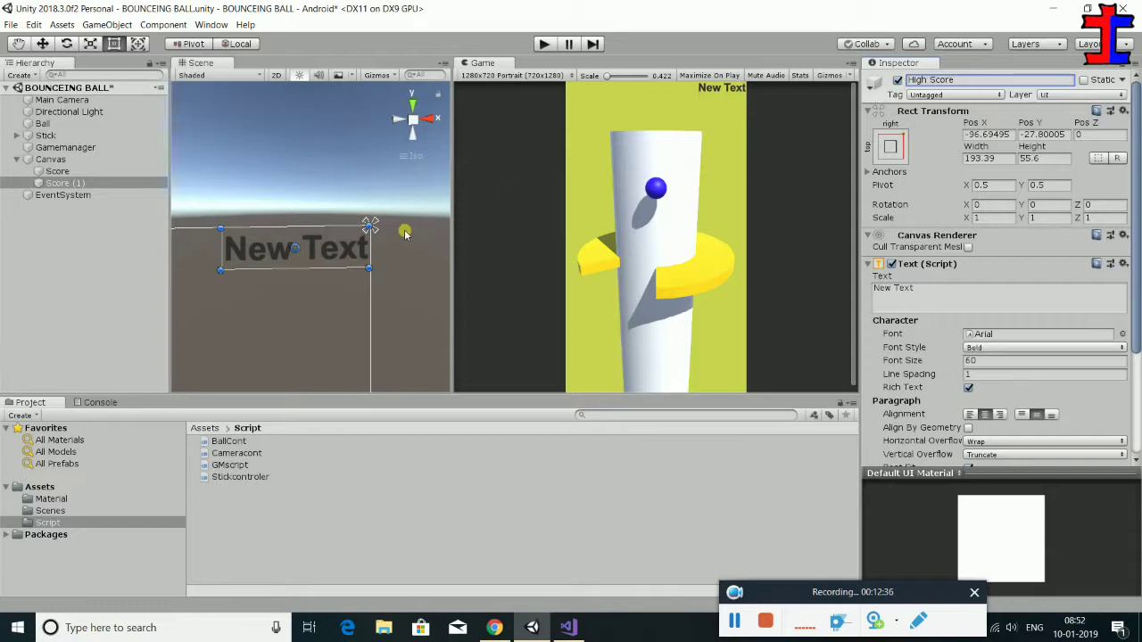
scroll(1008, 277, down, 5)
scroll(982, 246, up, 4)
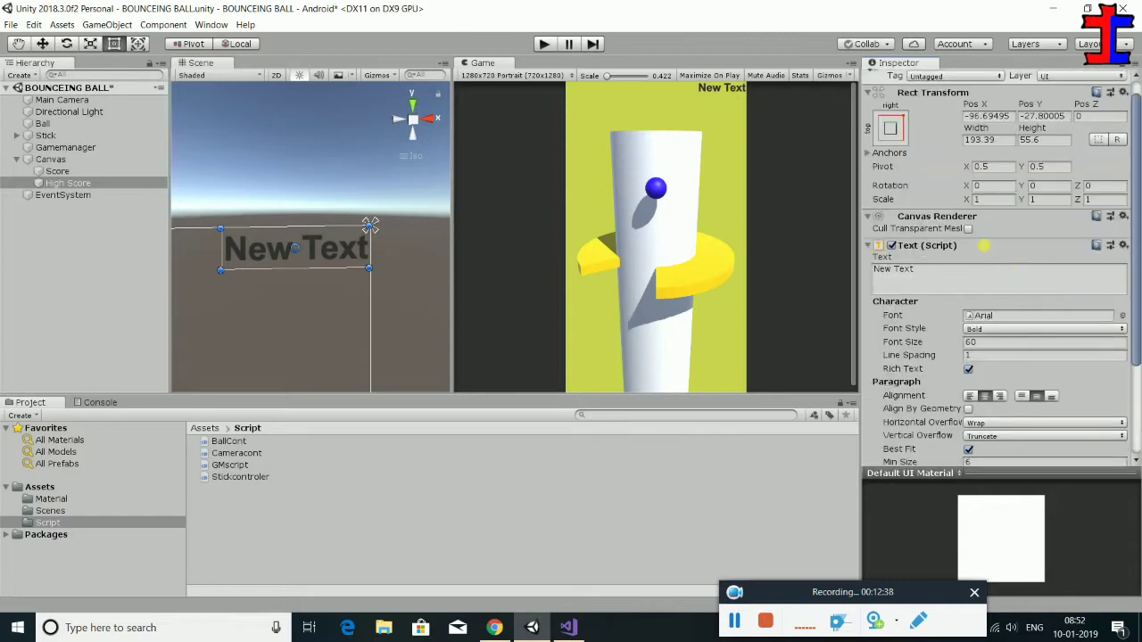
- Anchor High Score to the top-left corner at 96.695, -27.8
click(890, 127)
alt+click(934, 242)
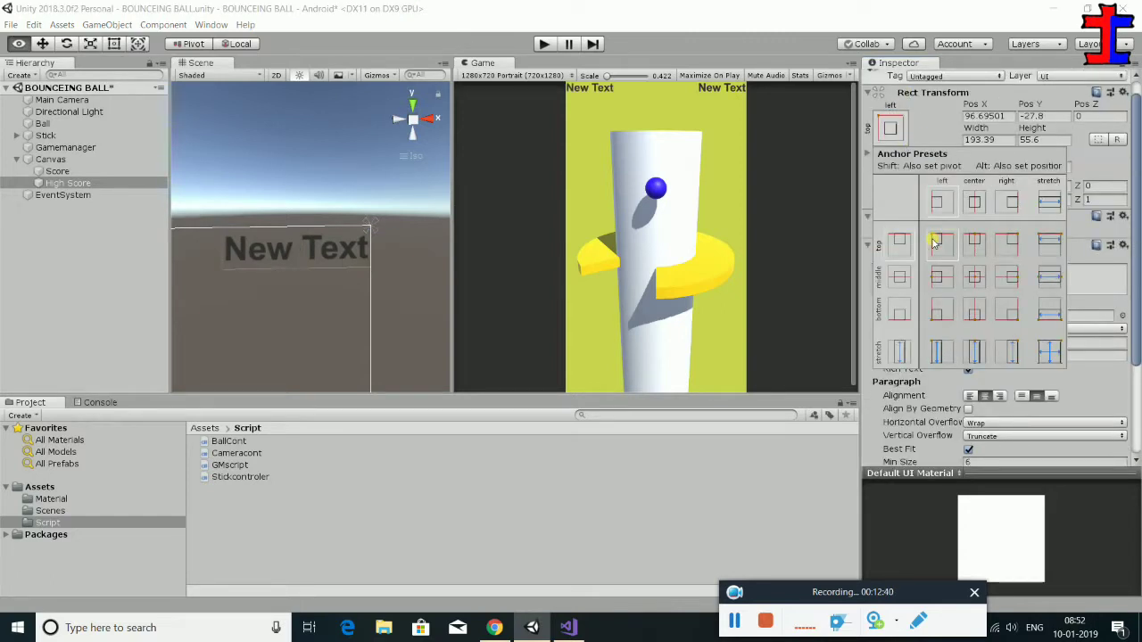
click(129, 315)
scroll(615, 231, down, 1)
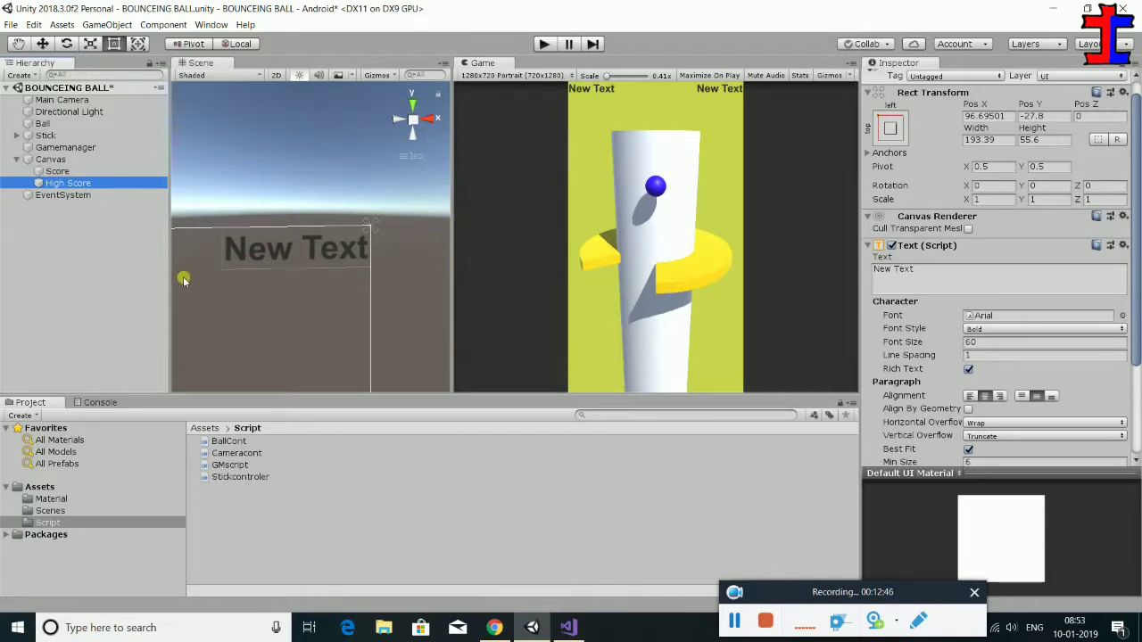
- Collapse the Canvas children in the Hierarchy and select the Canvas
click(15, 162)
click(14, 162)
click(15, 164)
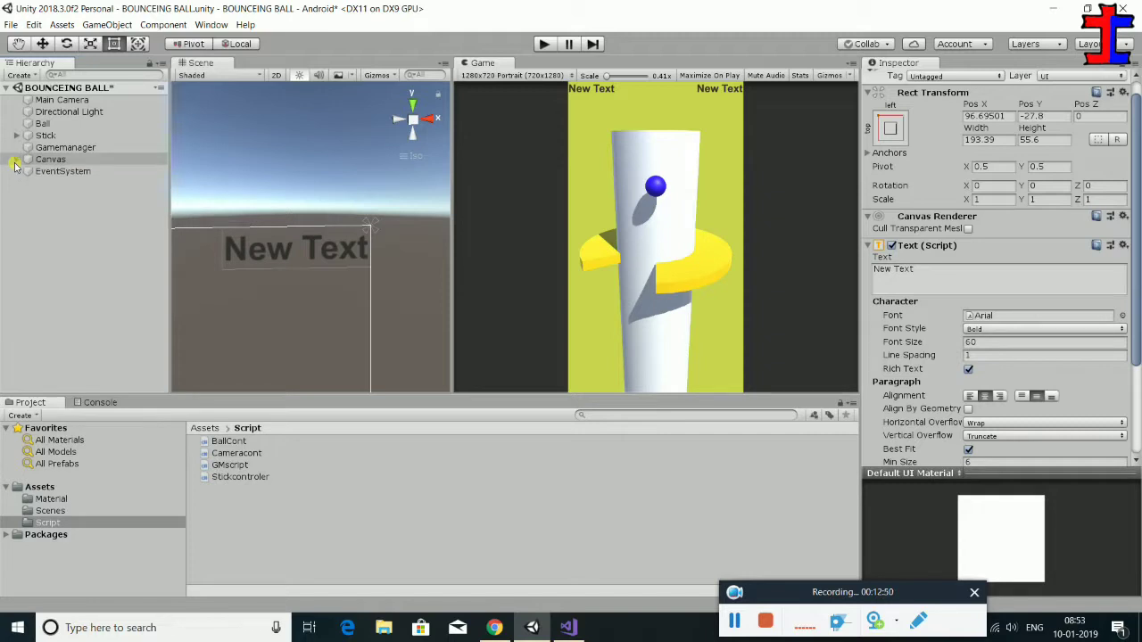
click(50, 159)
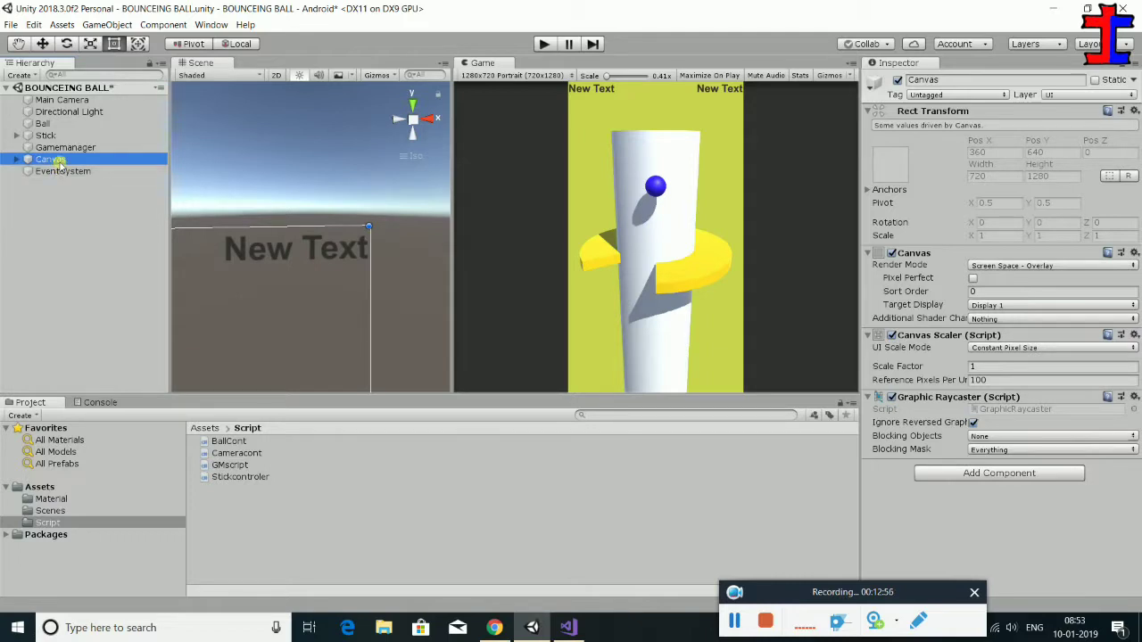
- Add a new SCRSCRIPT script component to the Canvas and move SCRSCRIPT into the Script folder
click(1000, 473)
scroll(1012, 390, down, 3)
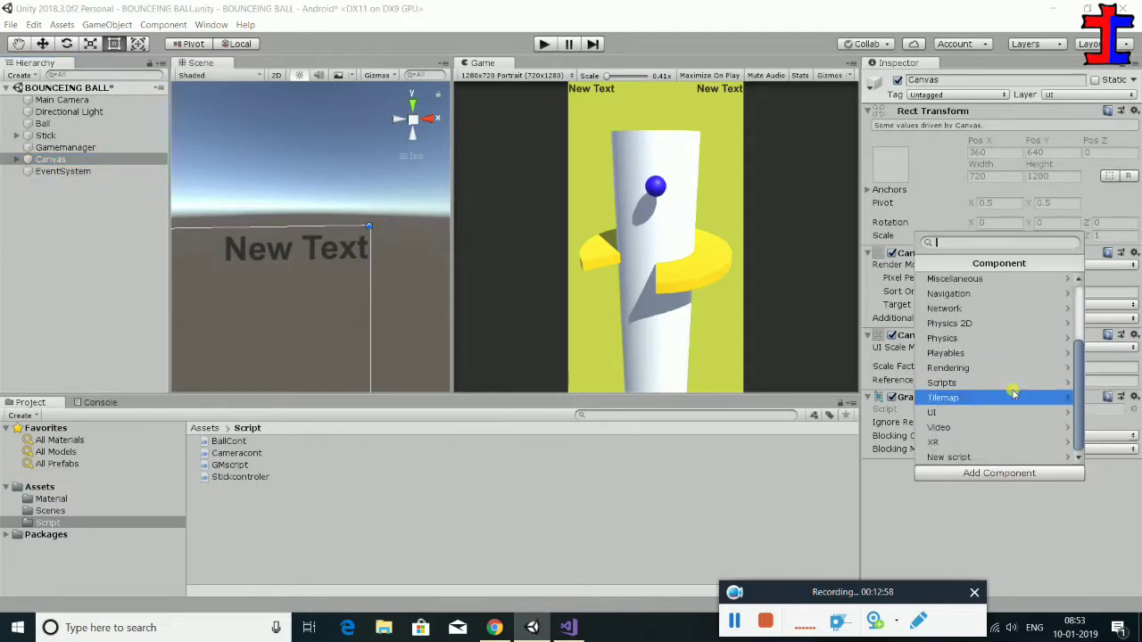
click(994, 457)
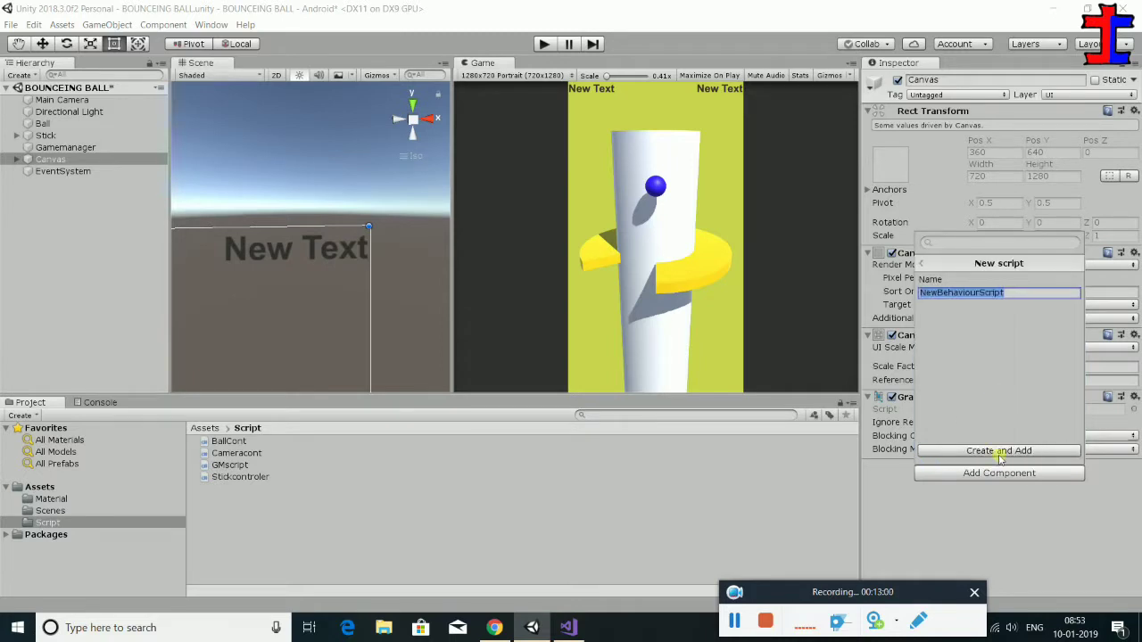
text(U)
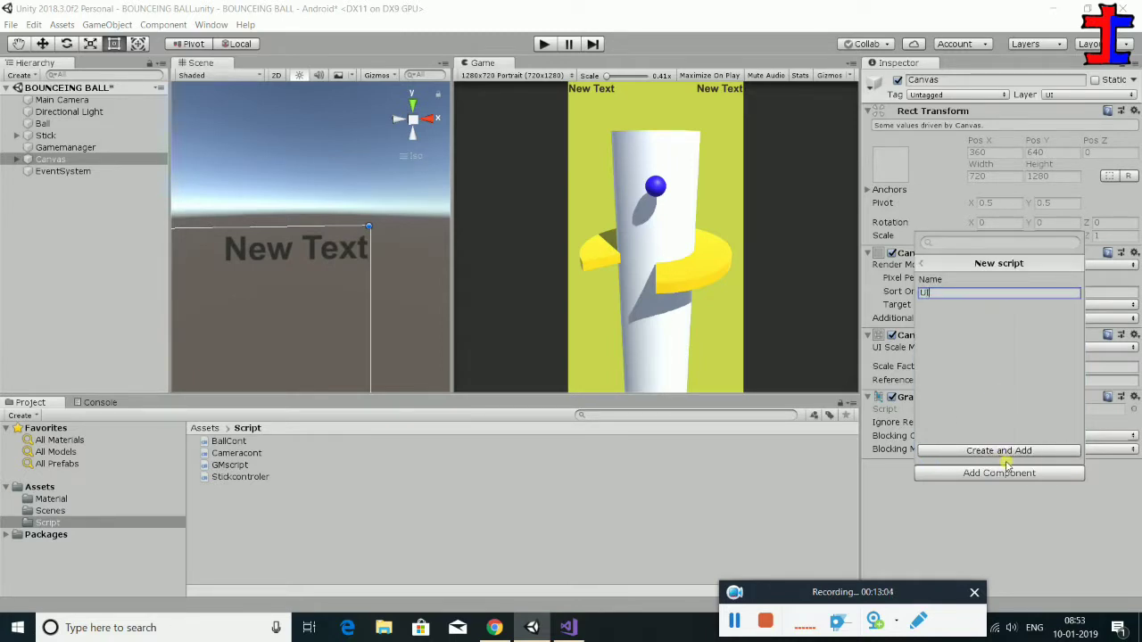
key(BackSpace)
text(S)
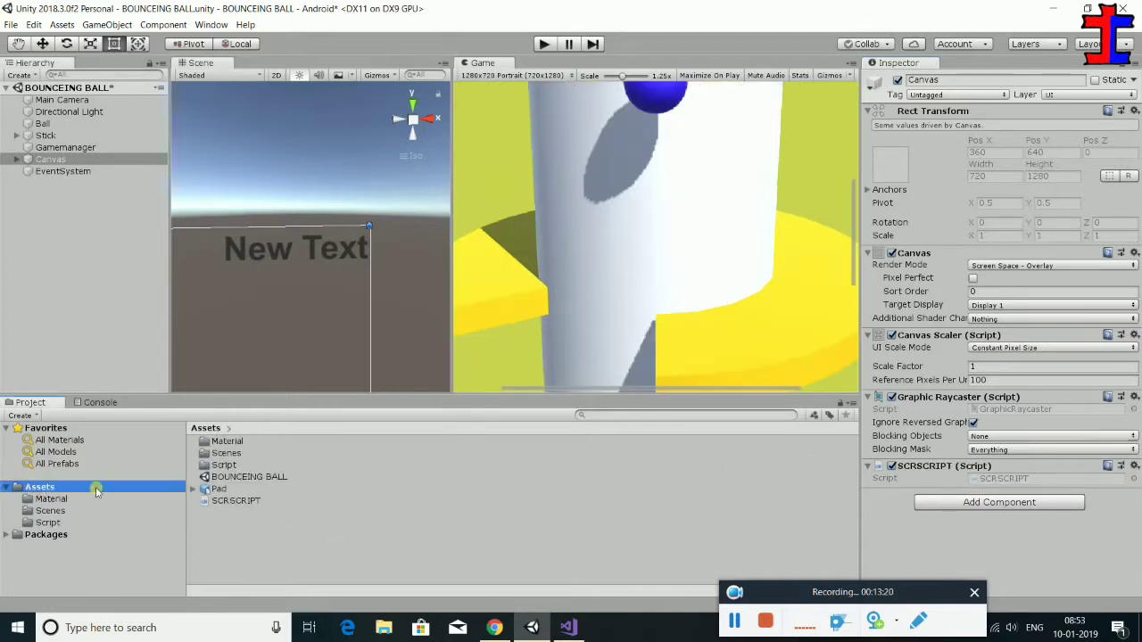
mouse_move(230, 501)
mouse_down()
mouse_move(227, 465)
mouse_move(239, 478)
mouse_move(228, 465)
mouse_up()
double_click(225, 465)
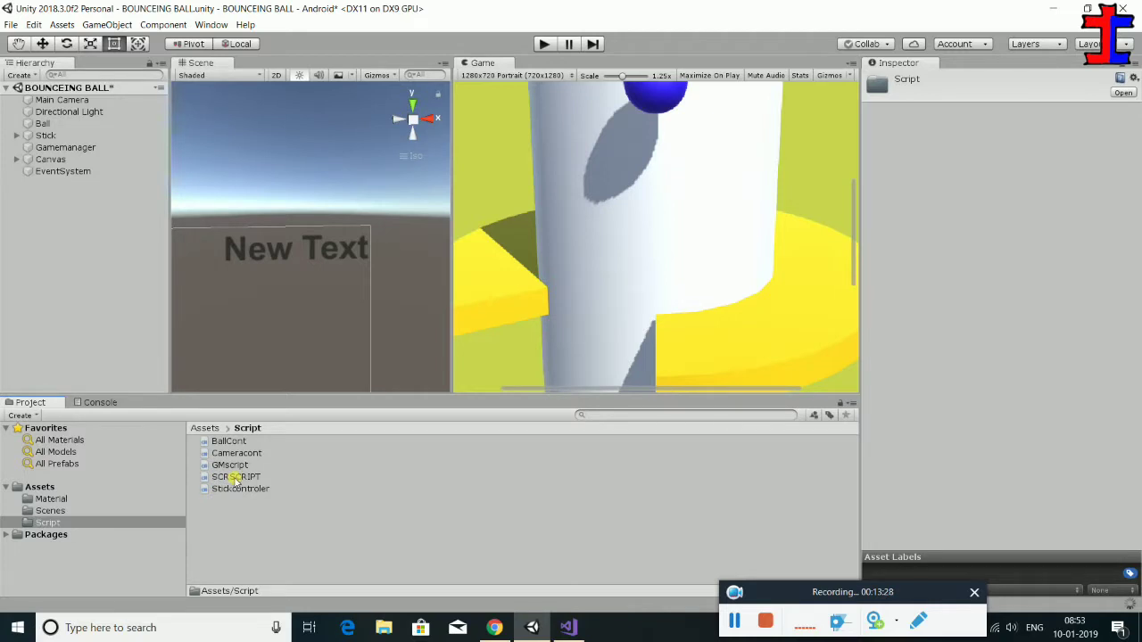
- Open SCRSCRIPT in Visual Studio, reload retargeting .NET Framework 4.6.1, and add a line below the UnityEngine using
double_click(236, 479)
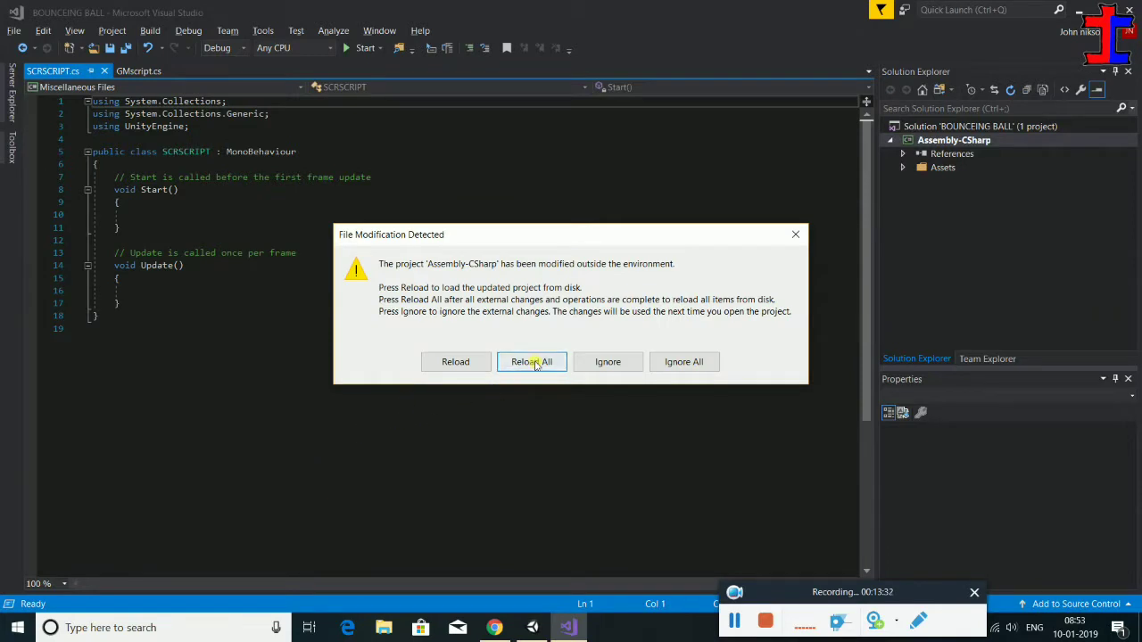
click(526, 363)
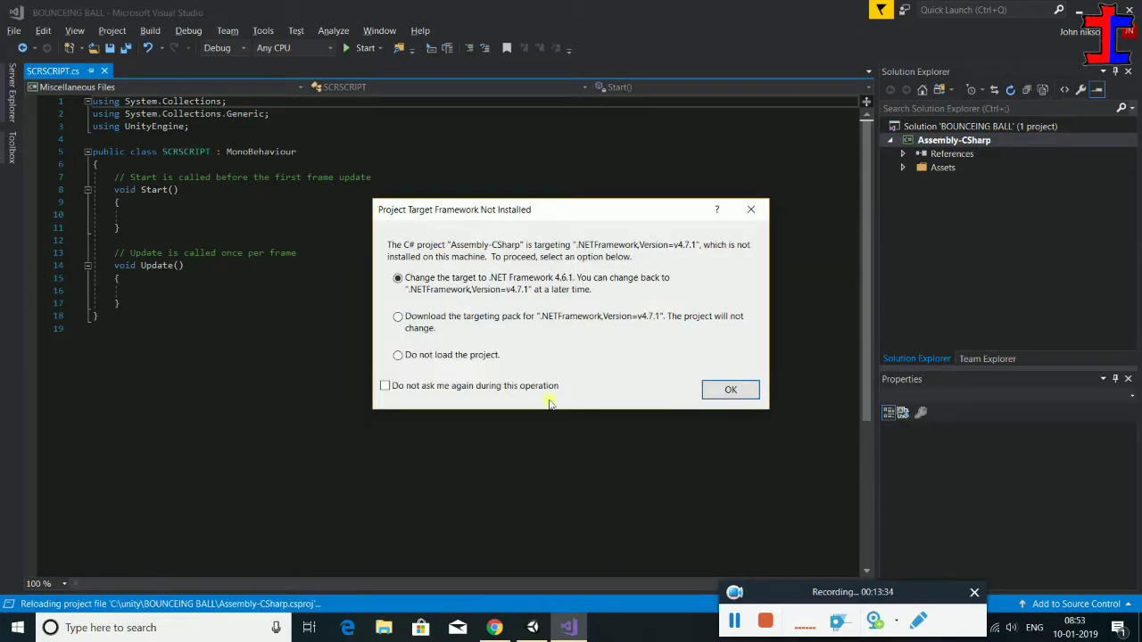
click(746, 391)
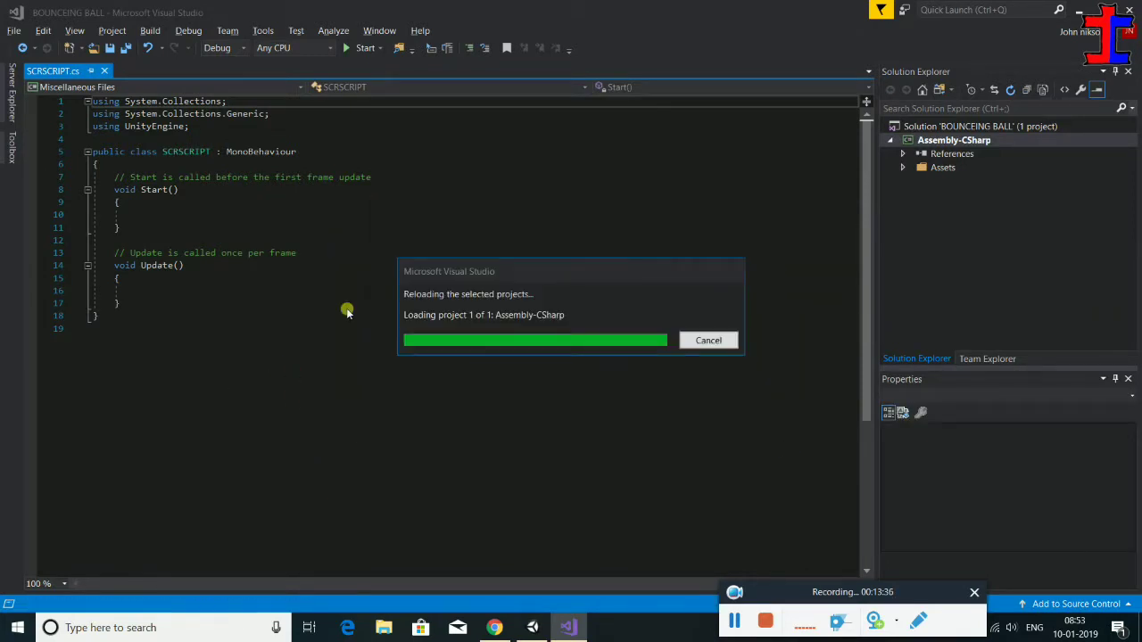
click(199, 134)
key(Return)
- Add the 'using UnityEngine.UI;' directive and save the script
text(using )
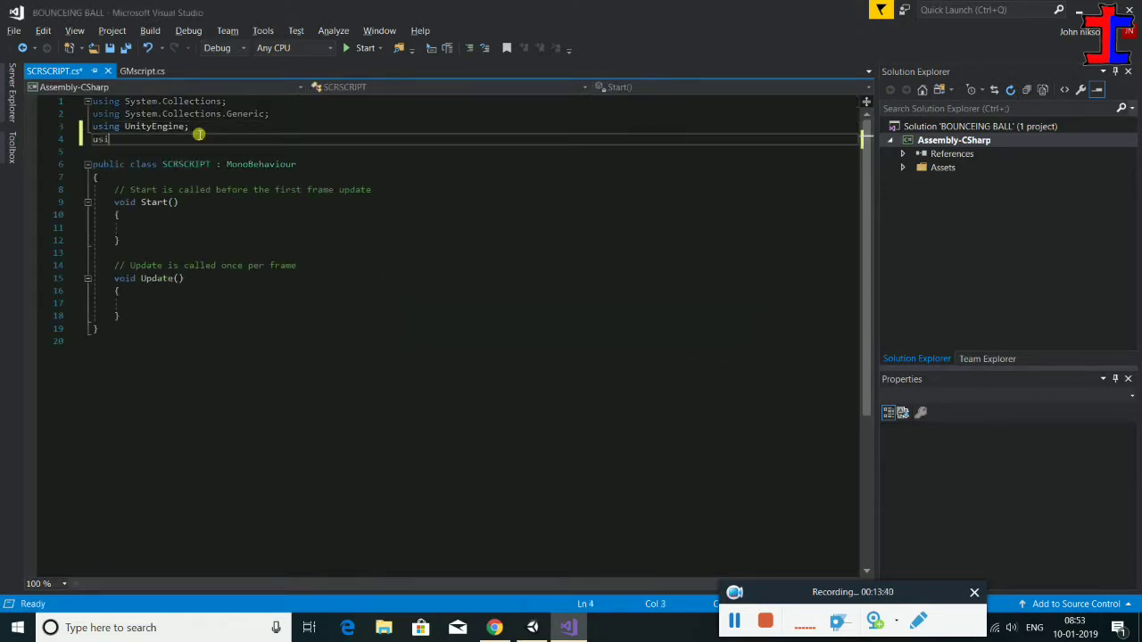
text(Uni)
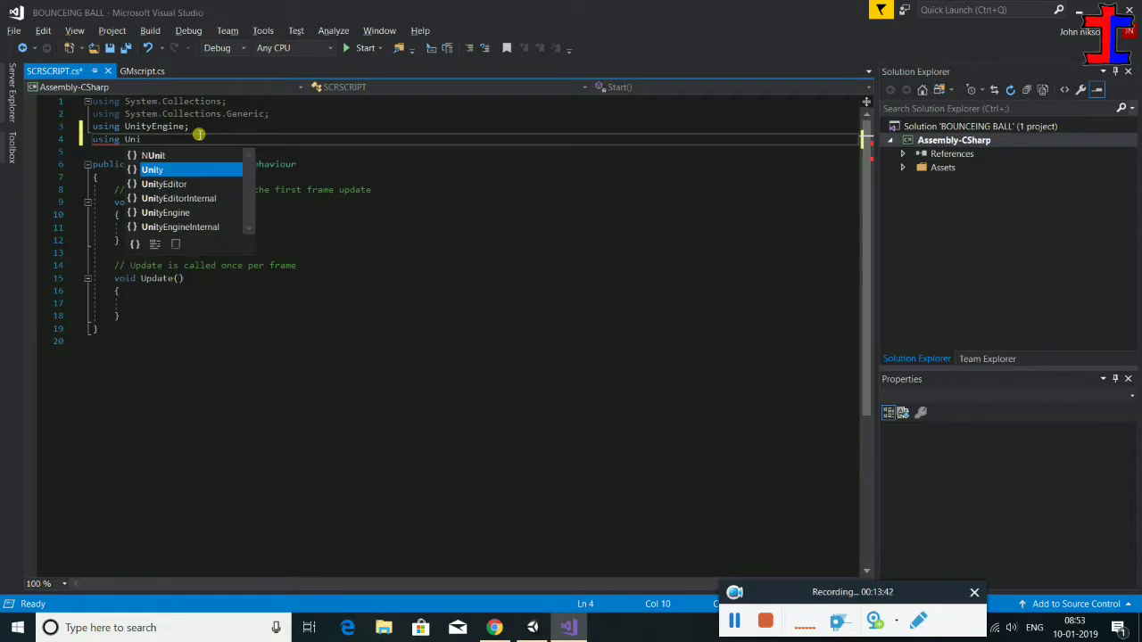
key(Down)
key(Down)
key(Down)
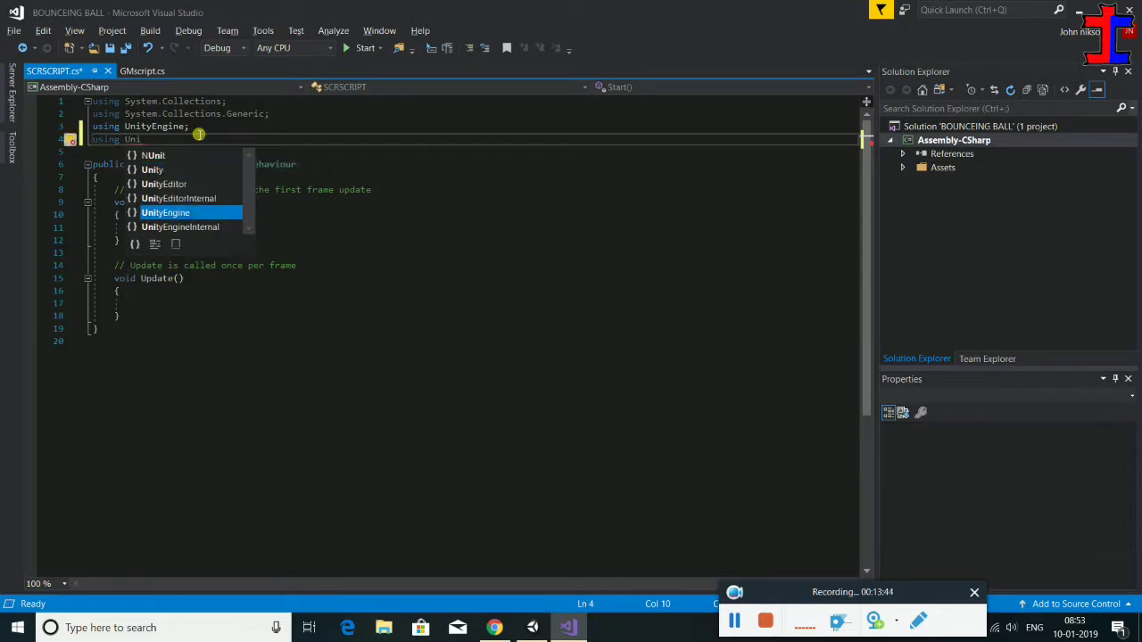
key(Tab)
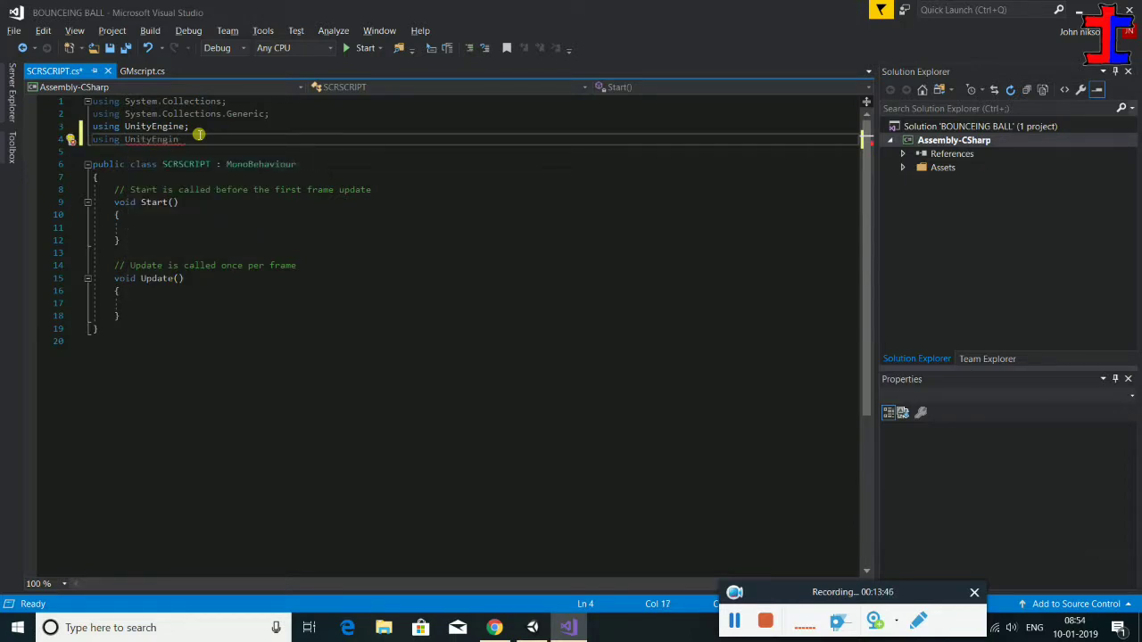
text(e.UI;)
key(ctrl+s)
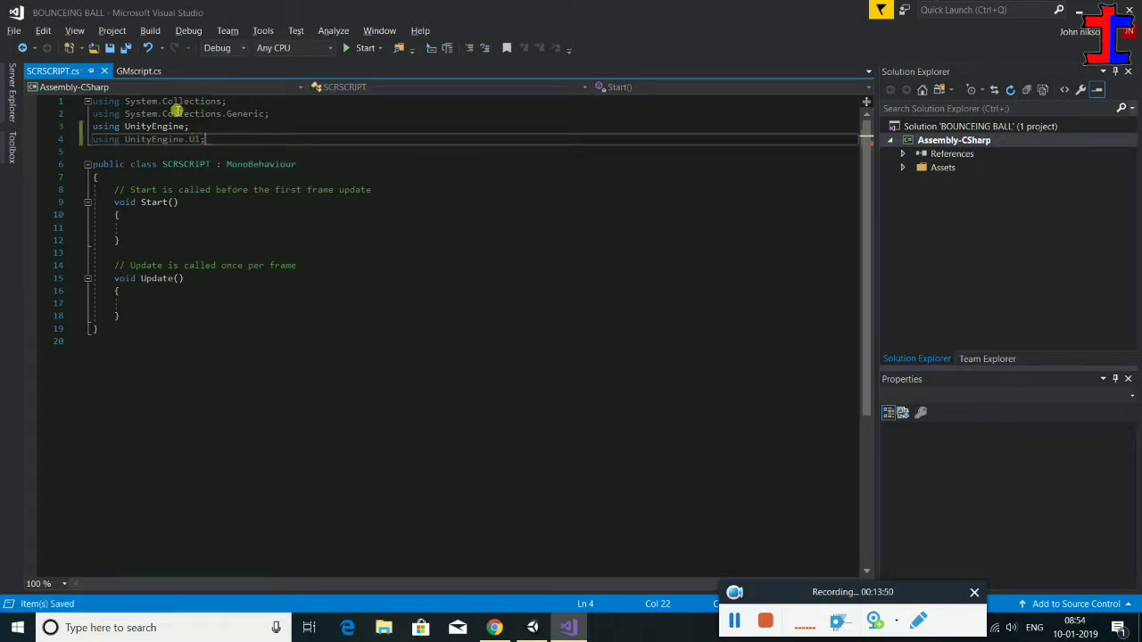
- Add a [SerializeField] attribute at the top of the SCRSCRIPT class
click(290, 178)
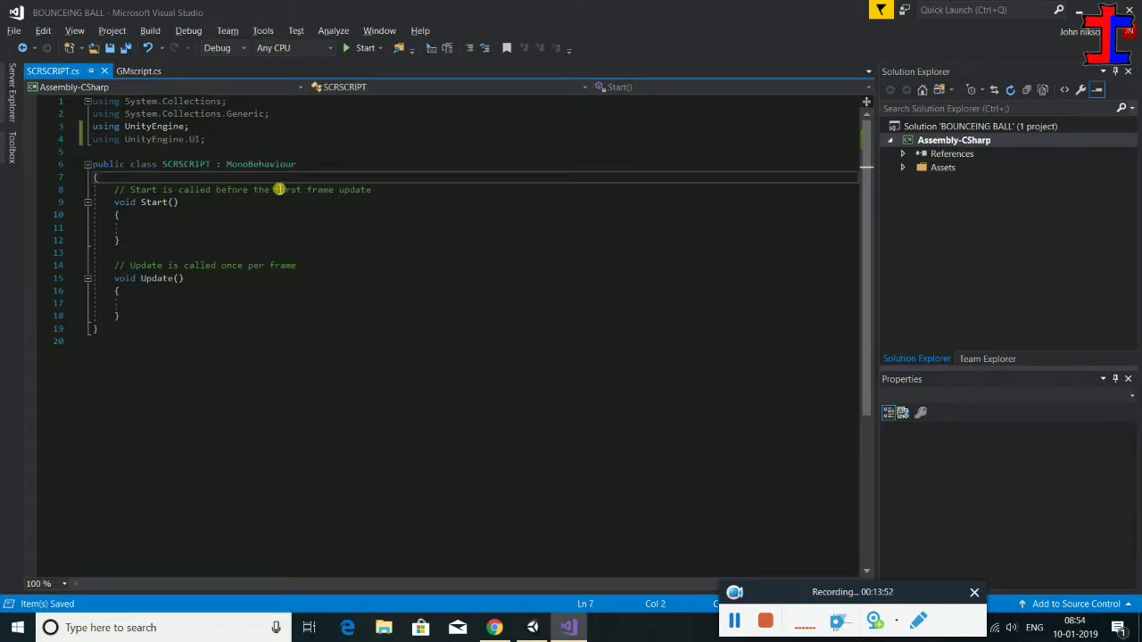
key(Return)
key(Return)
text([])
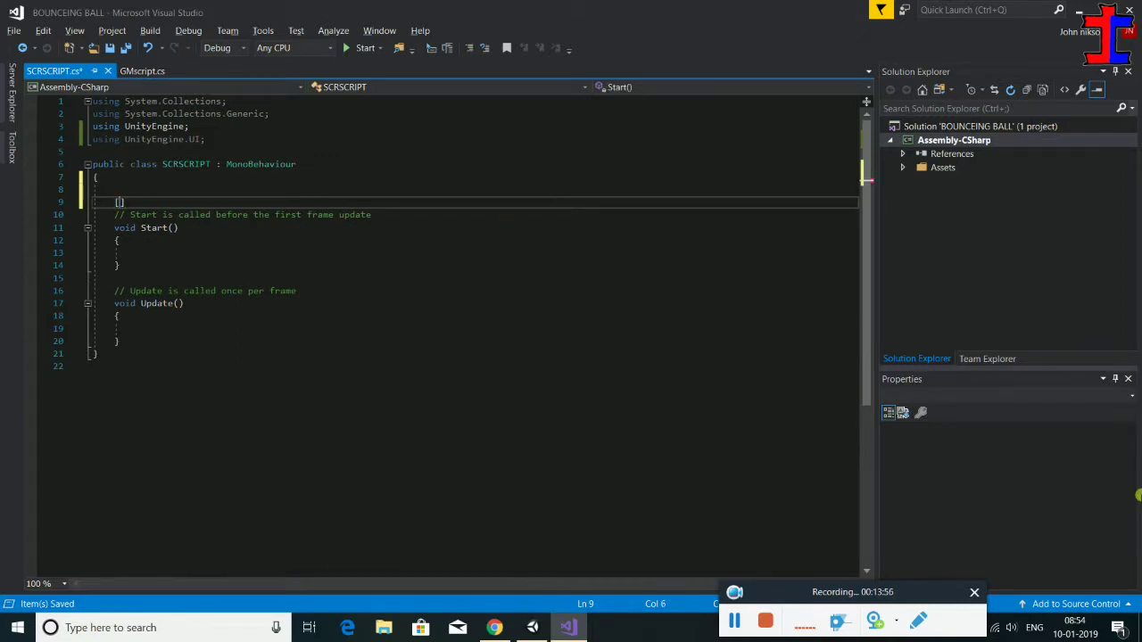
text(Ser)
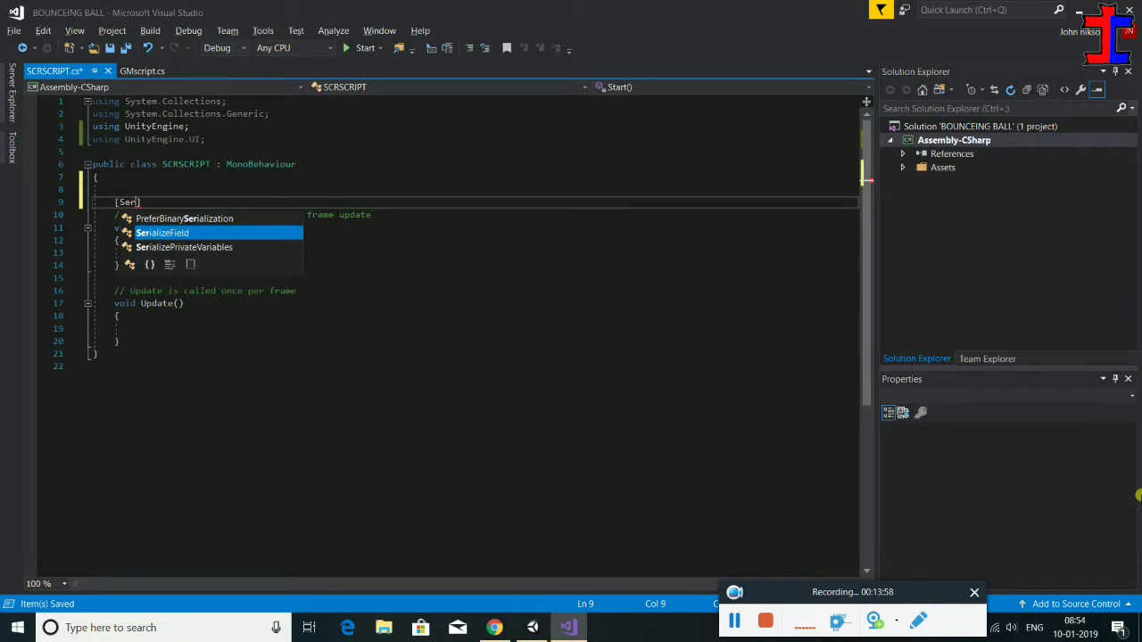
key(Tab)
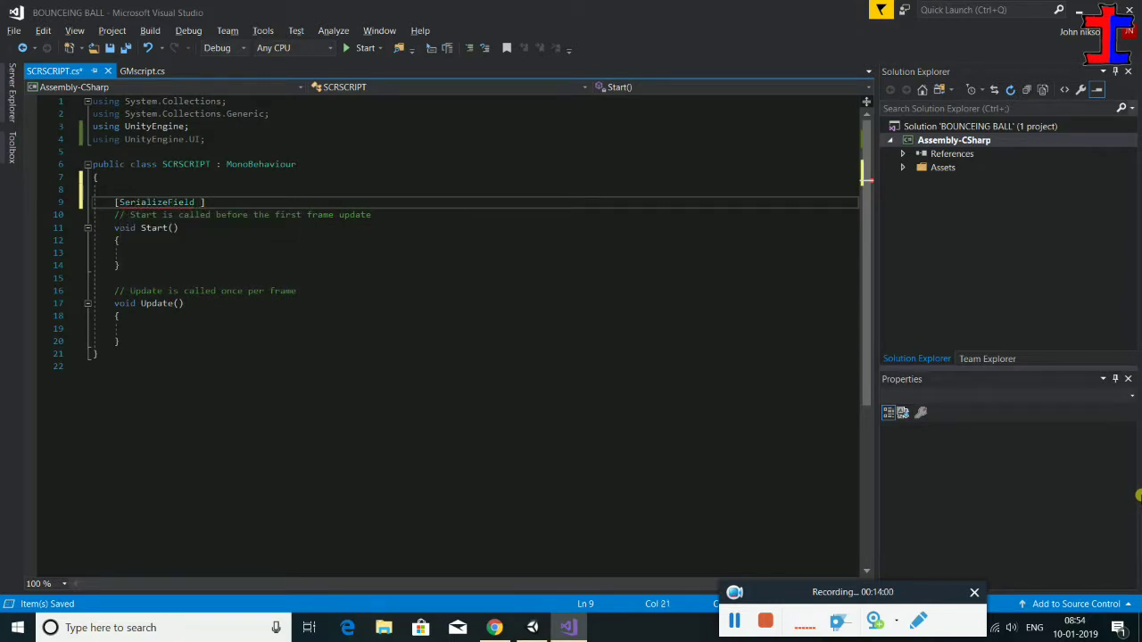
click(201, 202)
key(Return)
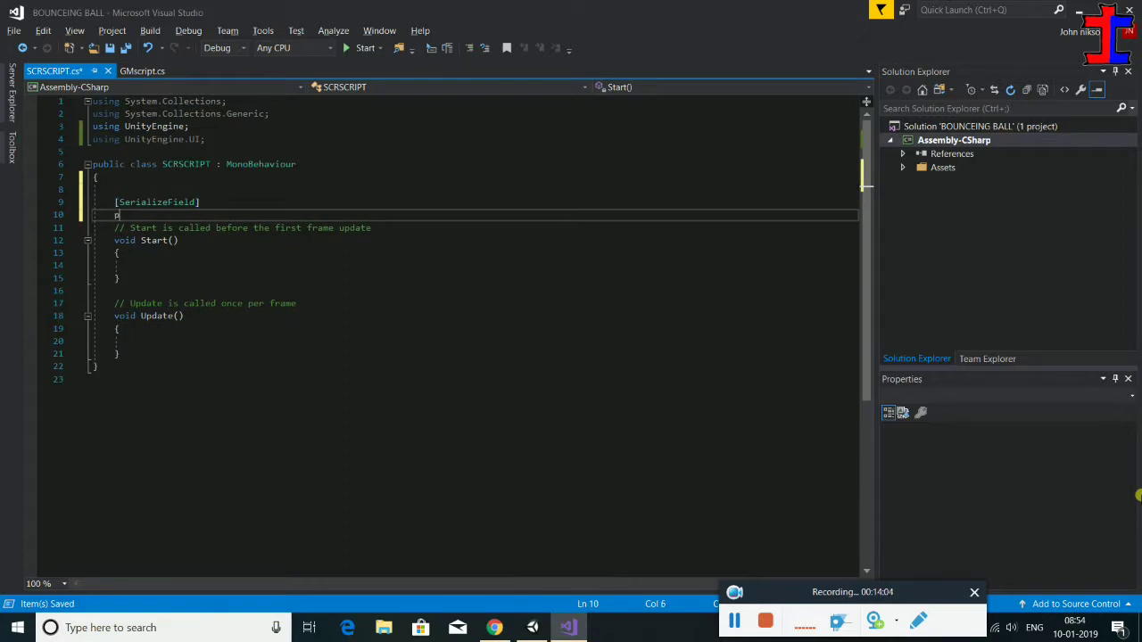
- Declare 'private Text Scr;' under the SerializeField attribute
text(ri)
key(space)
text(vate tet)
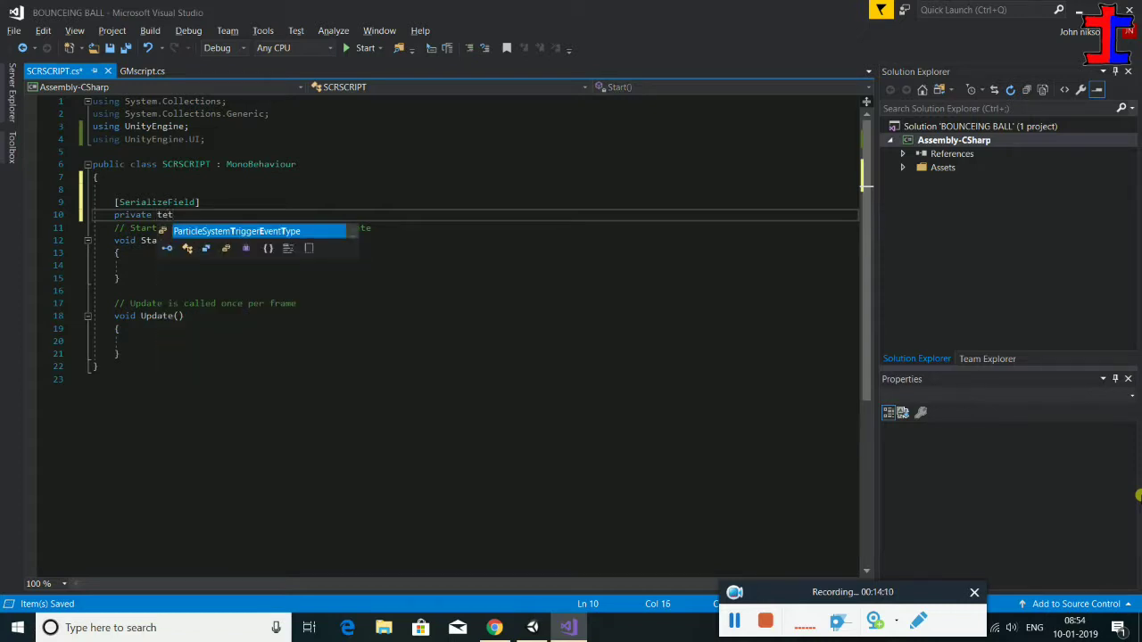
key(BackSpace)
text(x)
key(space)
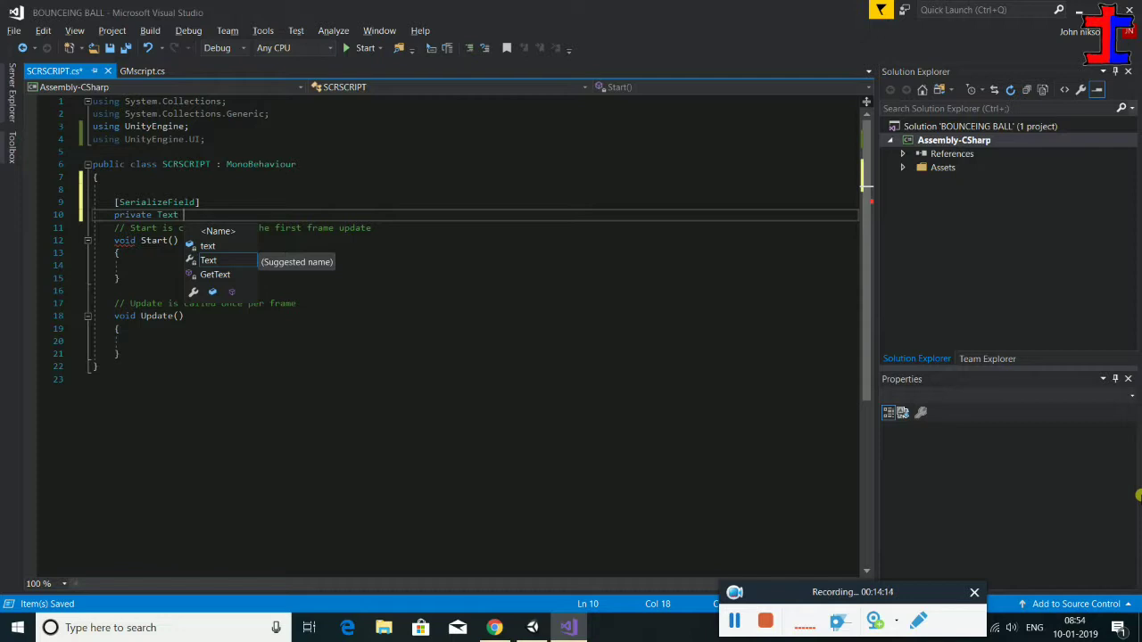
text(Scr)
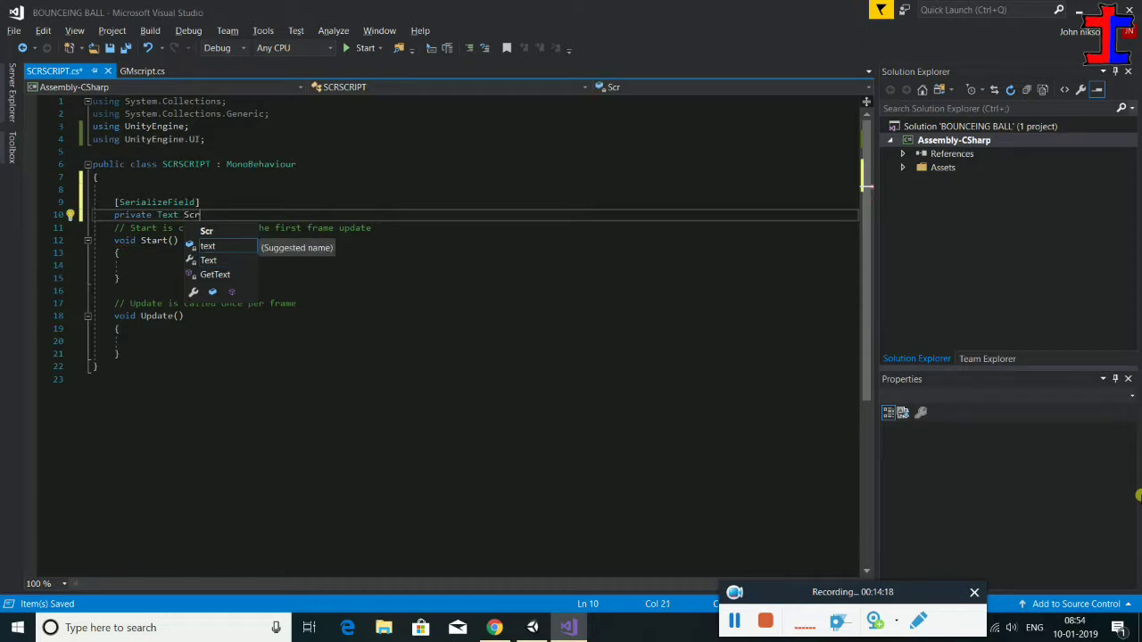
text(;)
key(Return)
- Declare 'private Text Hcr;' on the next line, then return to Unity
text(private Tex)
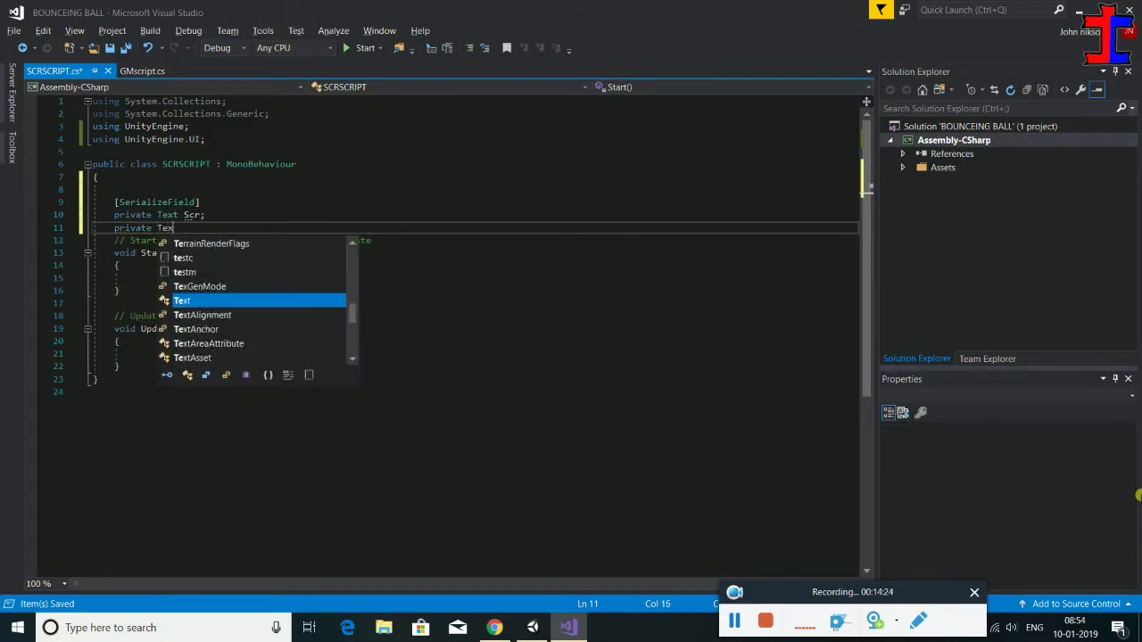
text(t)
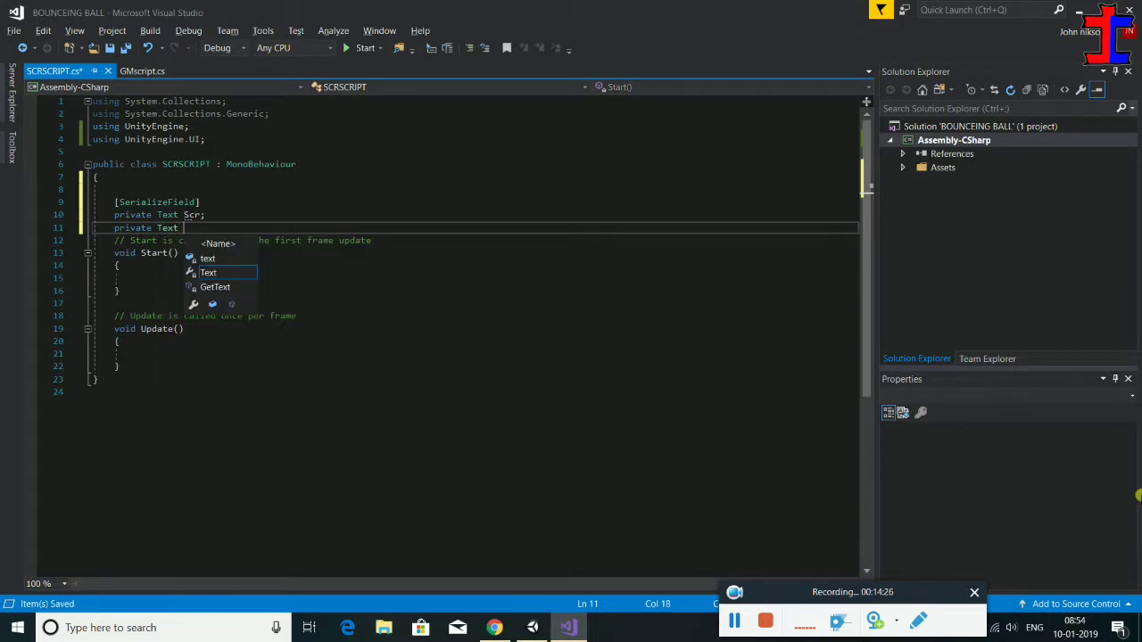
text( Hscr)
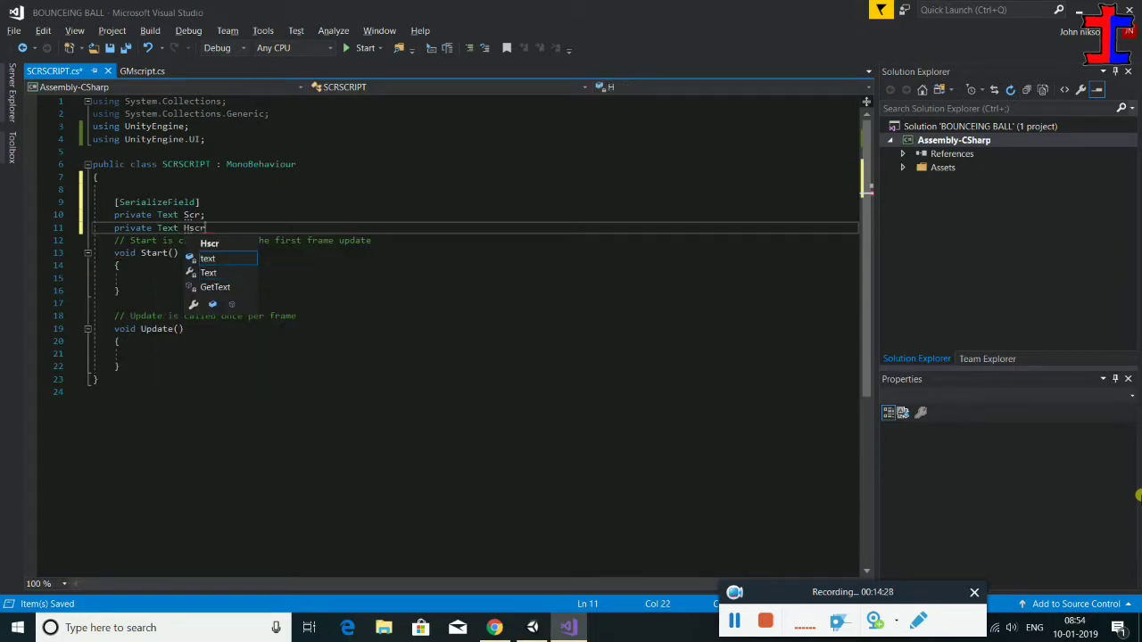
text(;)
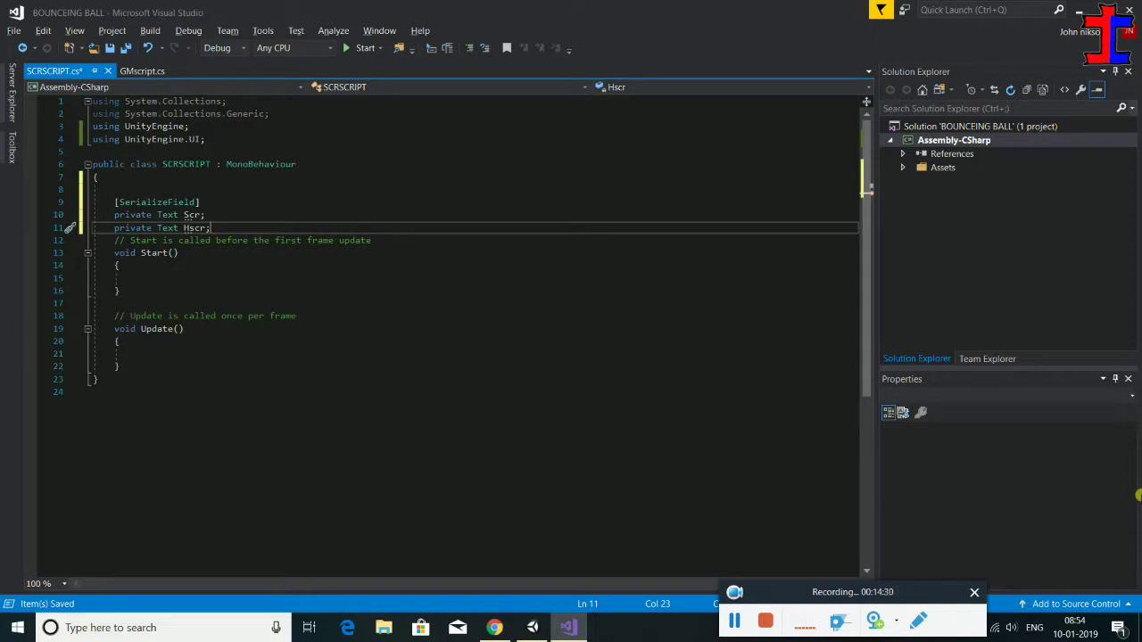
key(Left)
key(Left)
key(Left)
key(Delete)
key(Right)
key(Right)
key(Right)
key(alt+Tab)
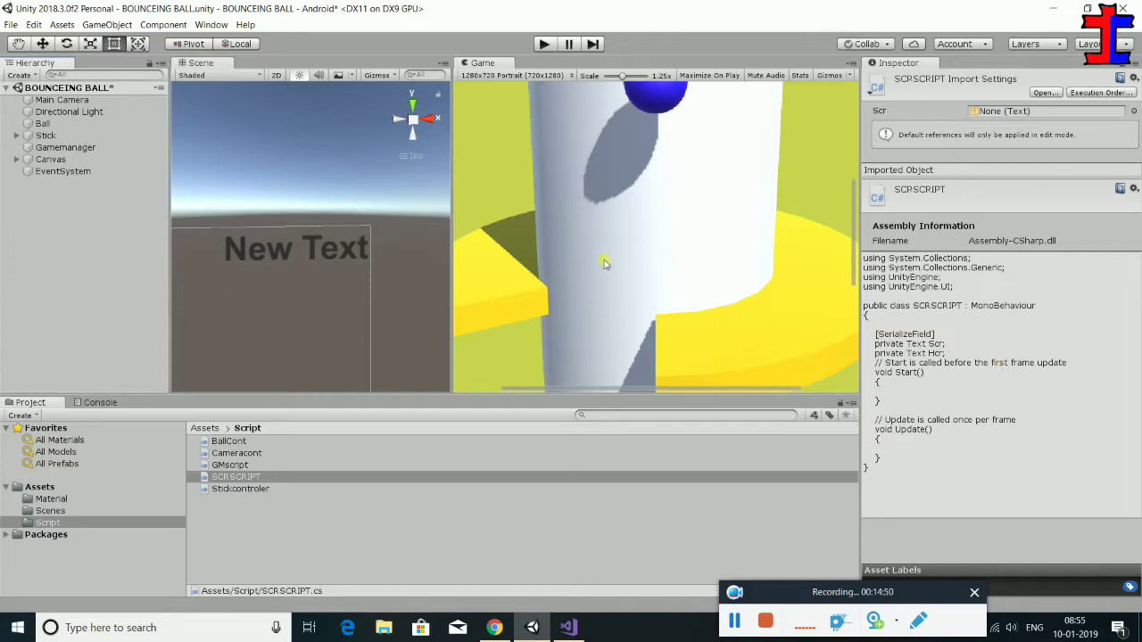
- Check the Canvas's SCRSCRIPT component shows only a Scr slot, then return to Visual Studio
click(51, 161)
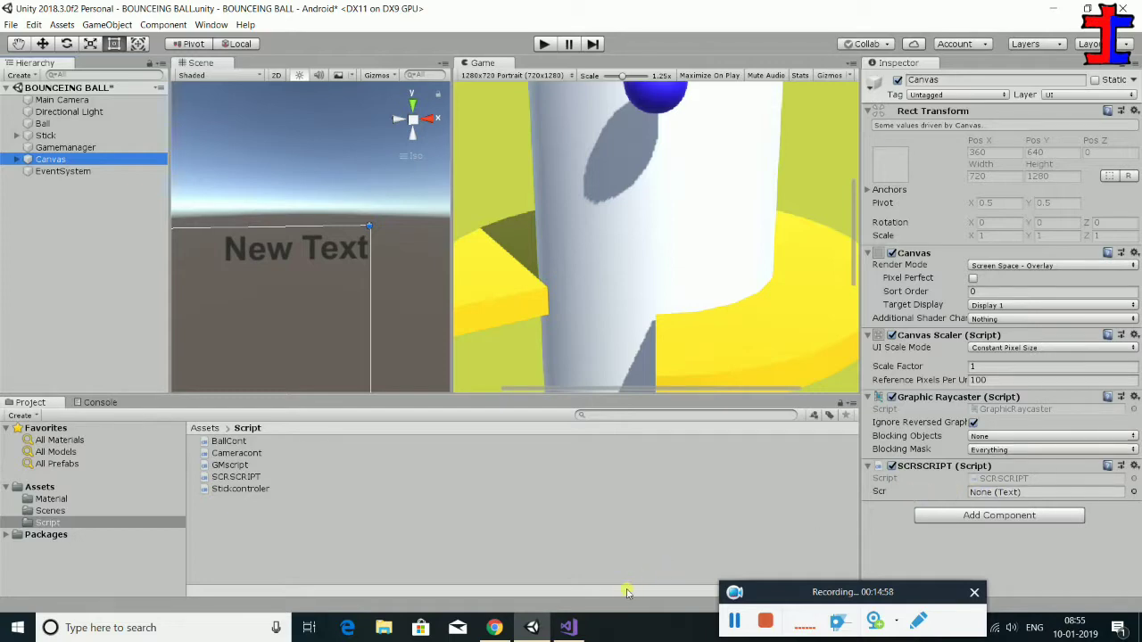
click(567, 634)
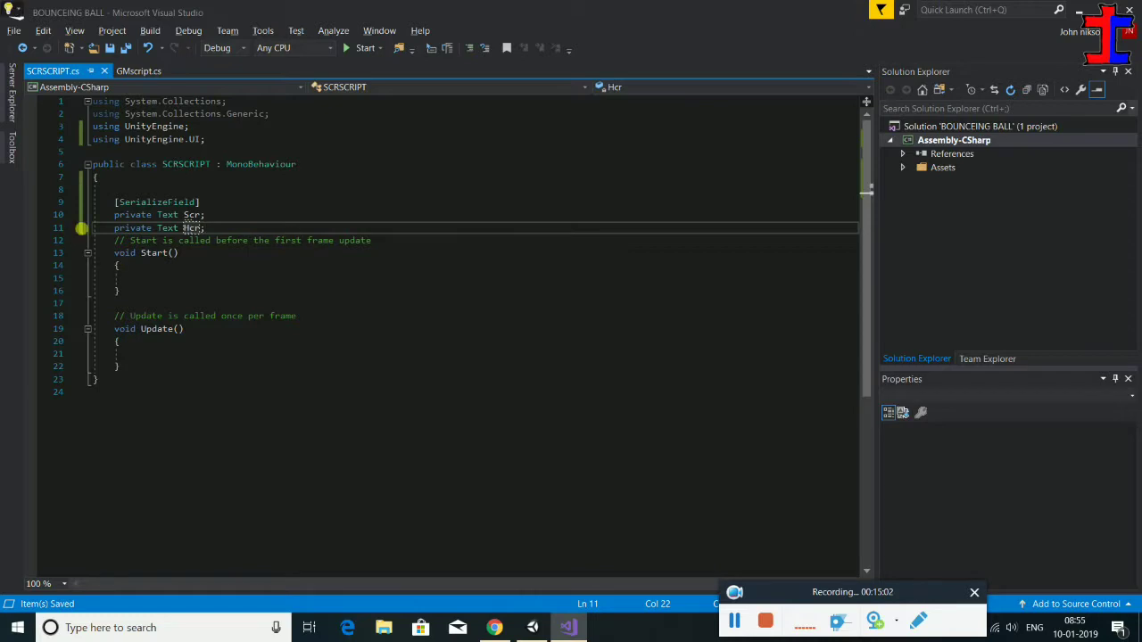
- Copy [SerializeField] above 'private Text Hcr;', save, and return to Unity
drag(114, 202, 212, 205)
key(ctrl+c)
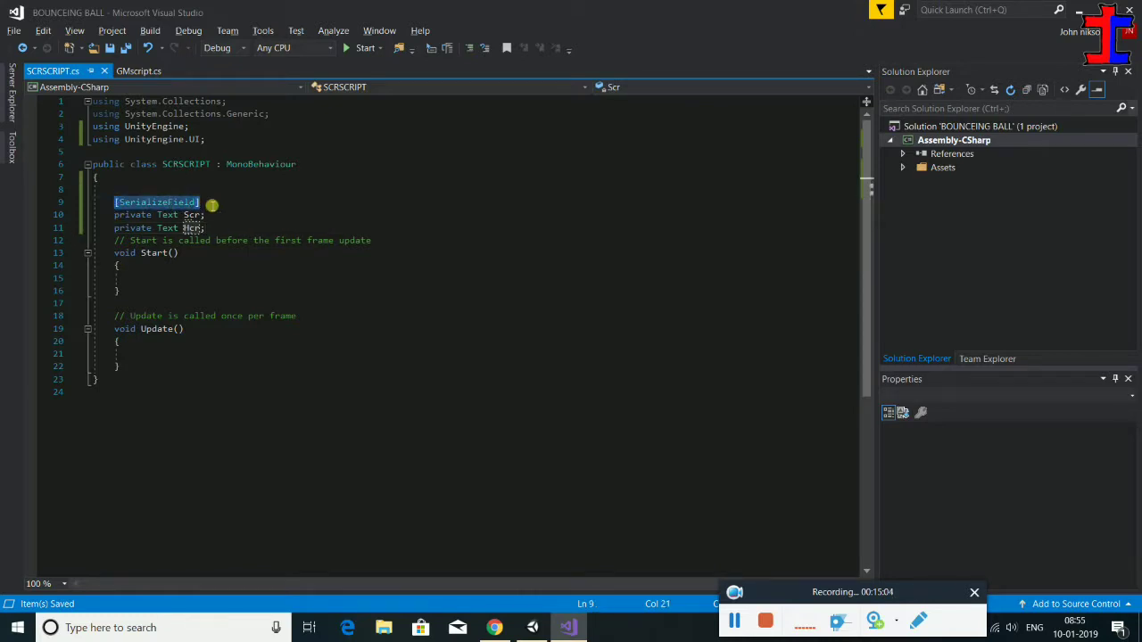
click(215, 217)
key(Return)
key(ctrl+v)
key(ctrl+s)
key(alt+Tab)
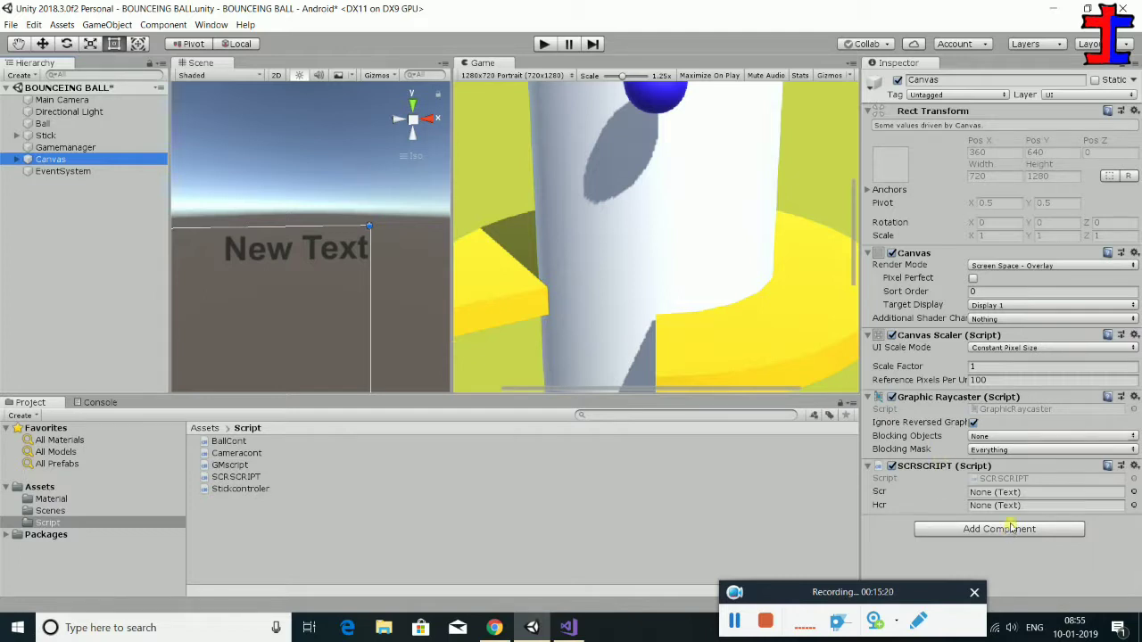
- Drag the Canvas's Score text into the Scr slot and High Score into the Hcr slot
click(17, 159)
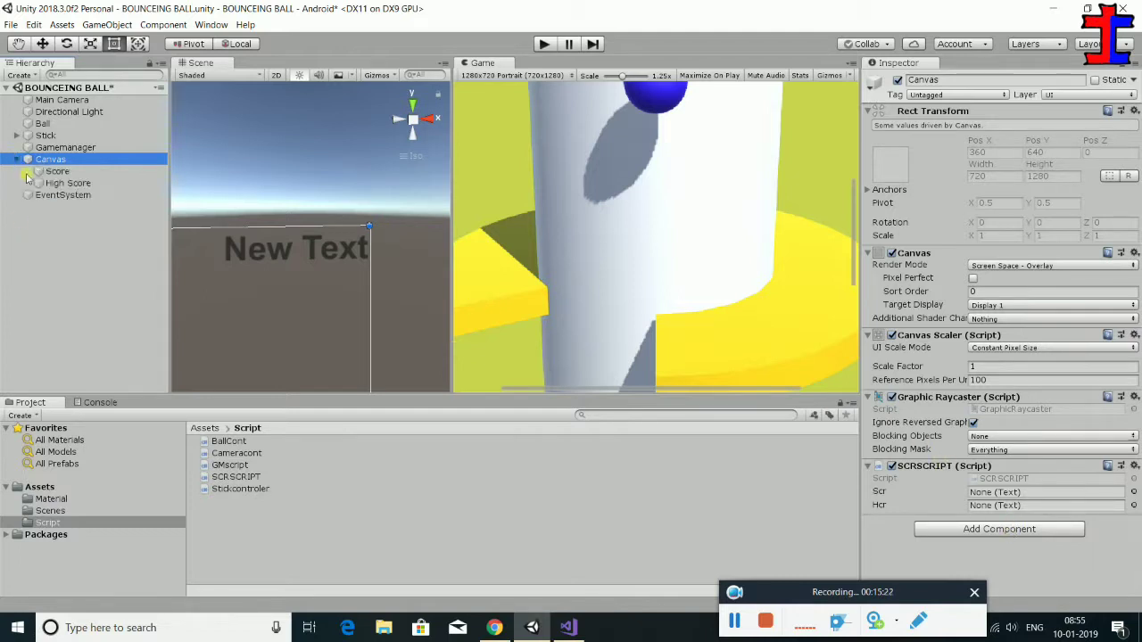
drag(40, 176, 991, 500)
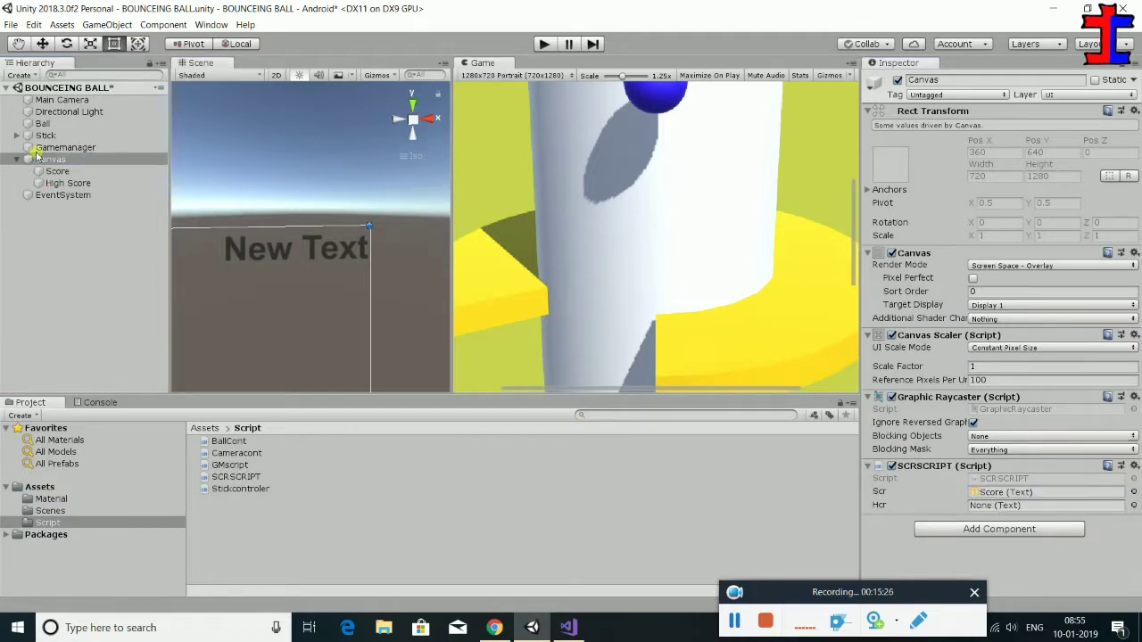
click(43, 183)
drag(43, 183, 999, 505)
click(568, 627)
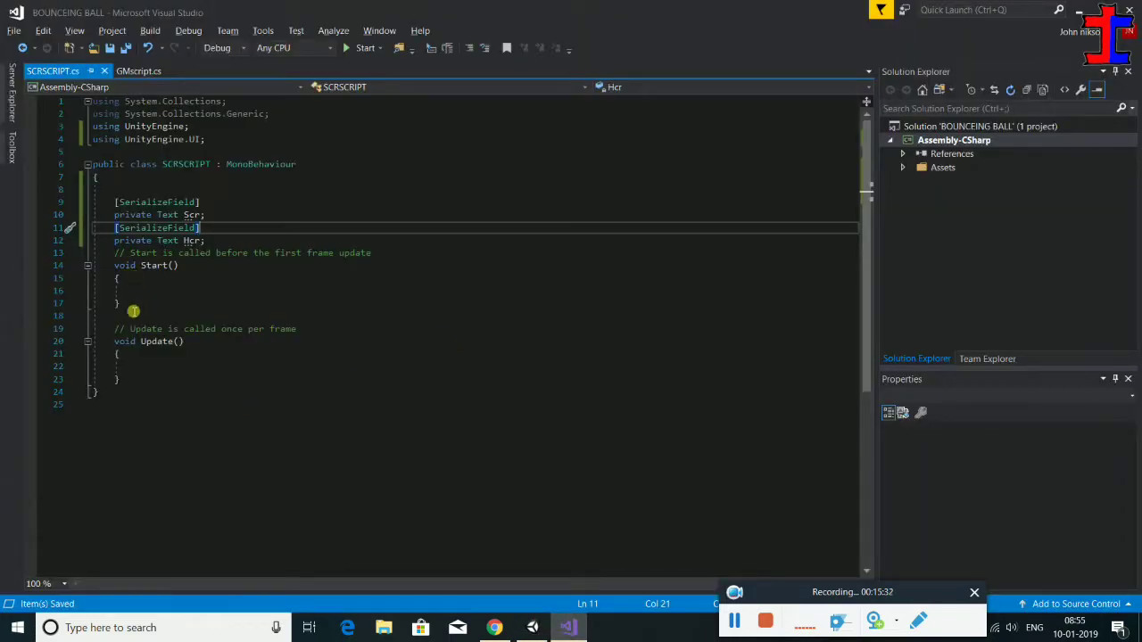
- Delete the empty Start method and open a new line inside Update()
drag(132, 318, 113, 258)
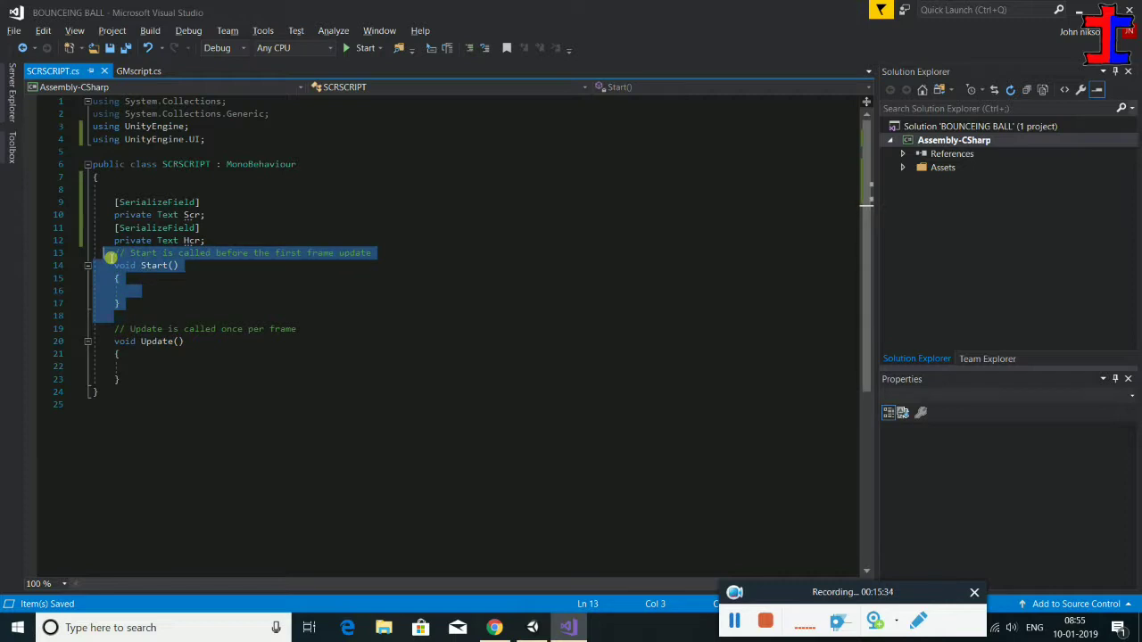
key(Delete)
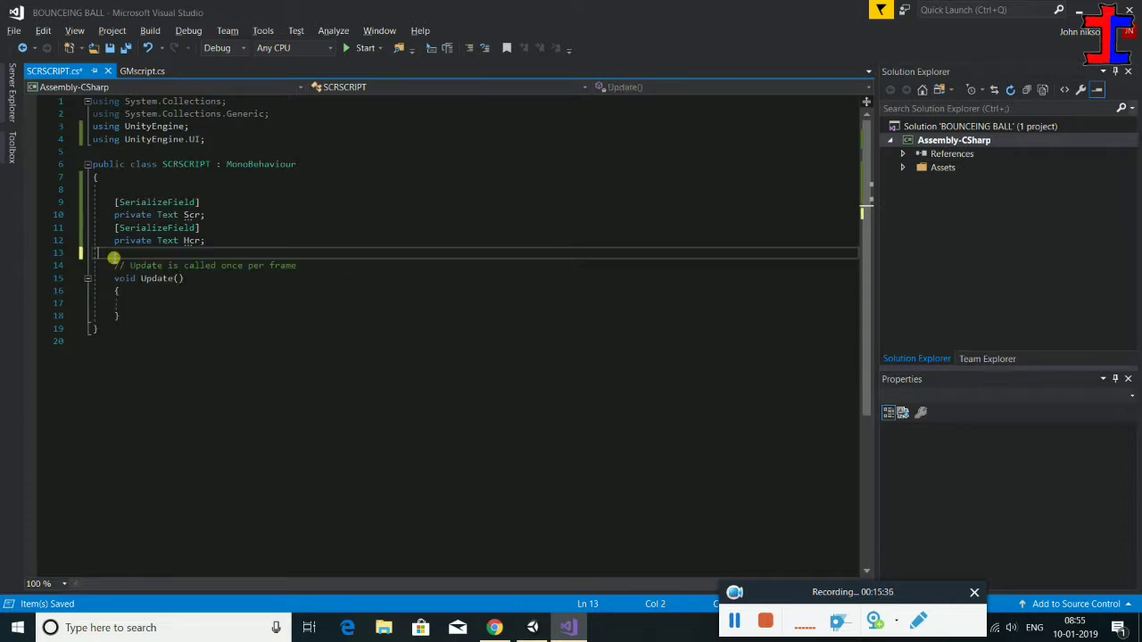
click(139, 301)
key(Return)
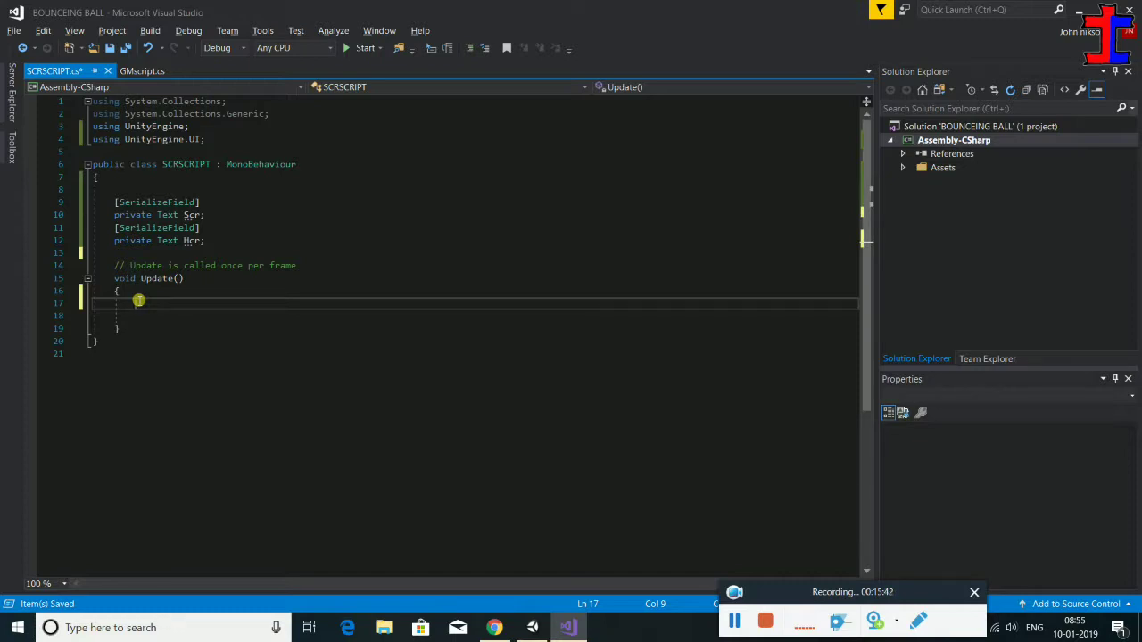
- Write Scr.text = "SCORE : " + GMscript.gmmanager.Score; in Update()
text(Sc)
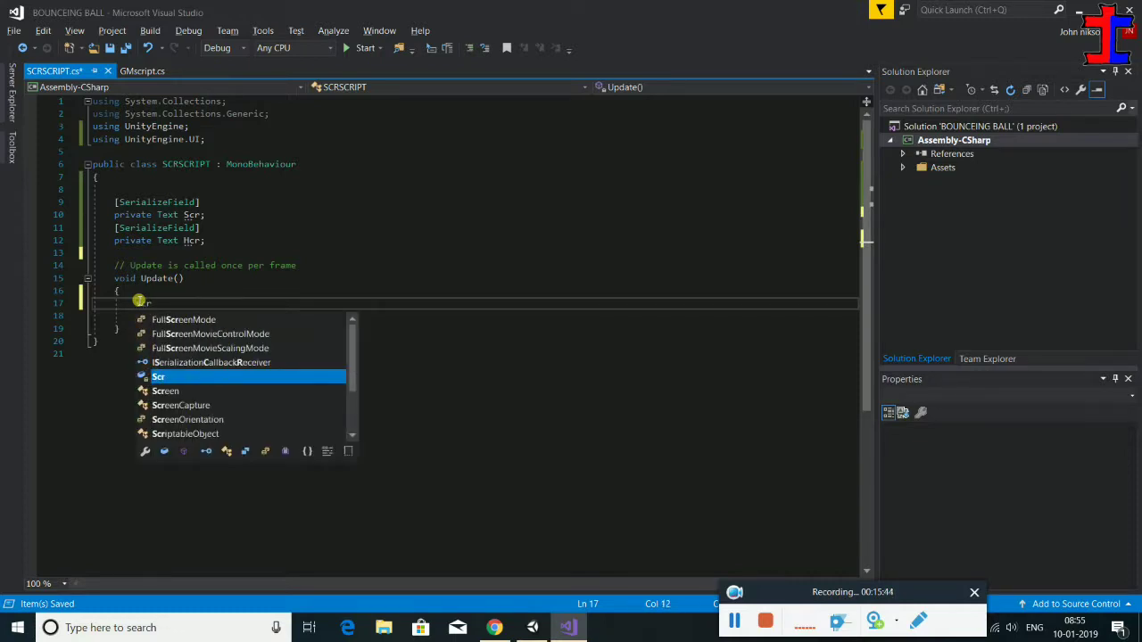
text(r.)
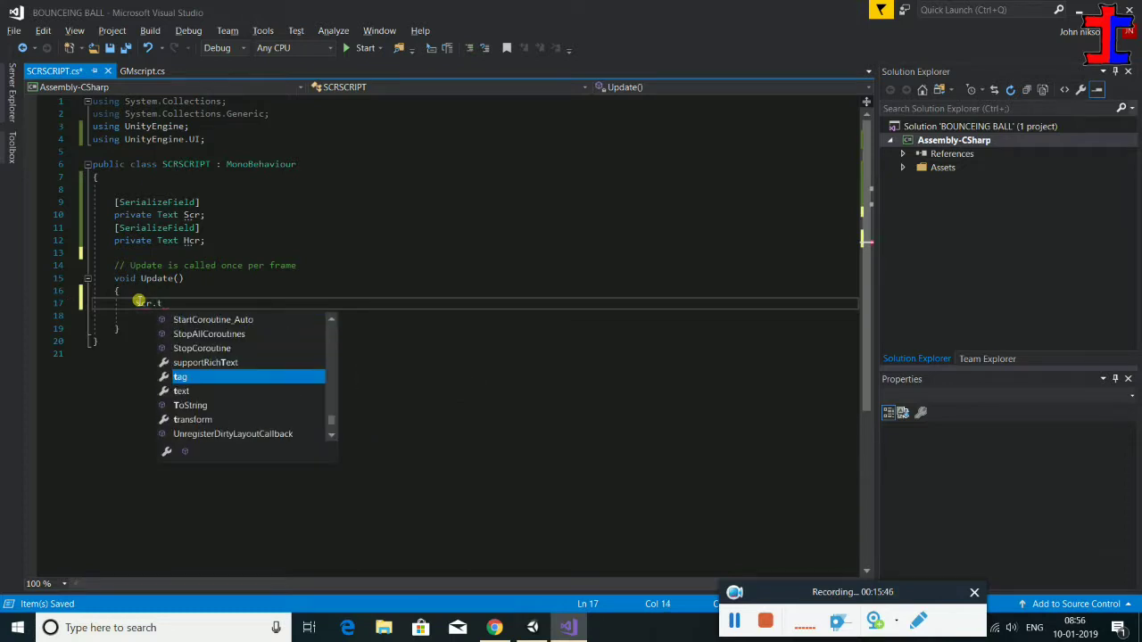
text(text =)
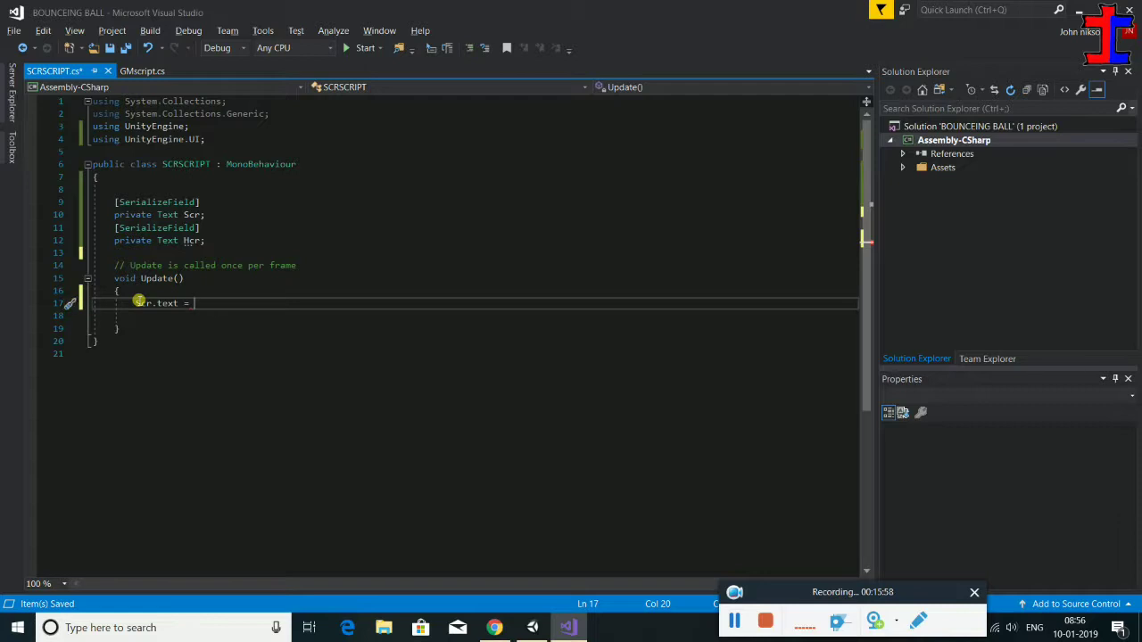
text("")
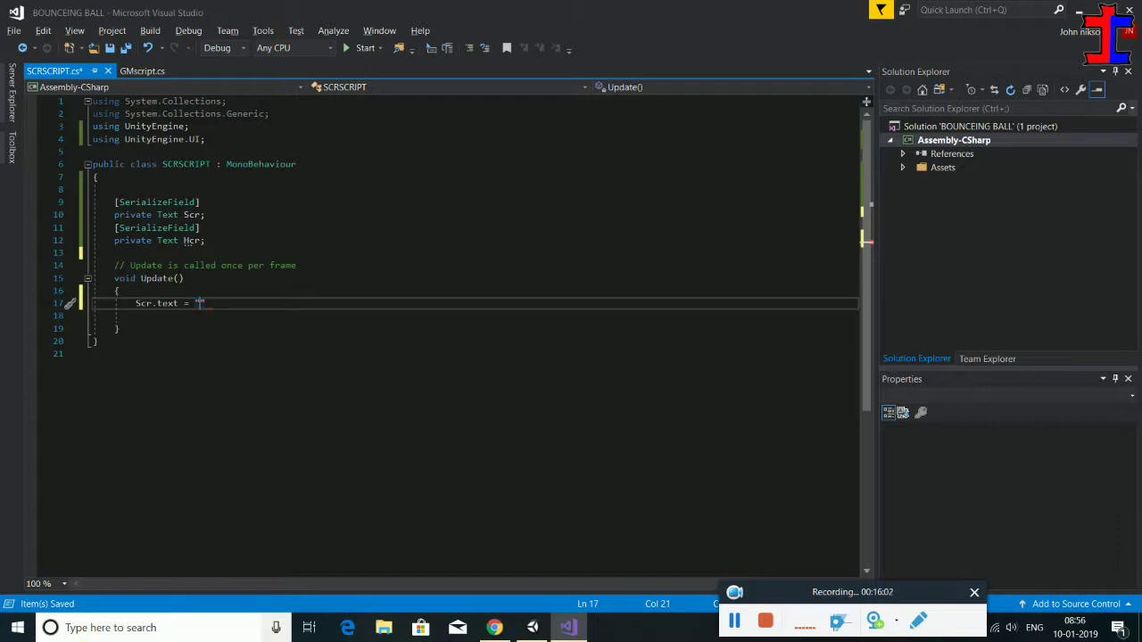
text(S)
text(COR)
text(E : )
text( gmm)
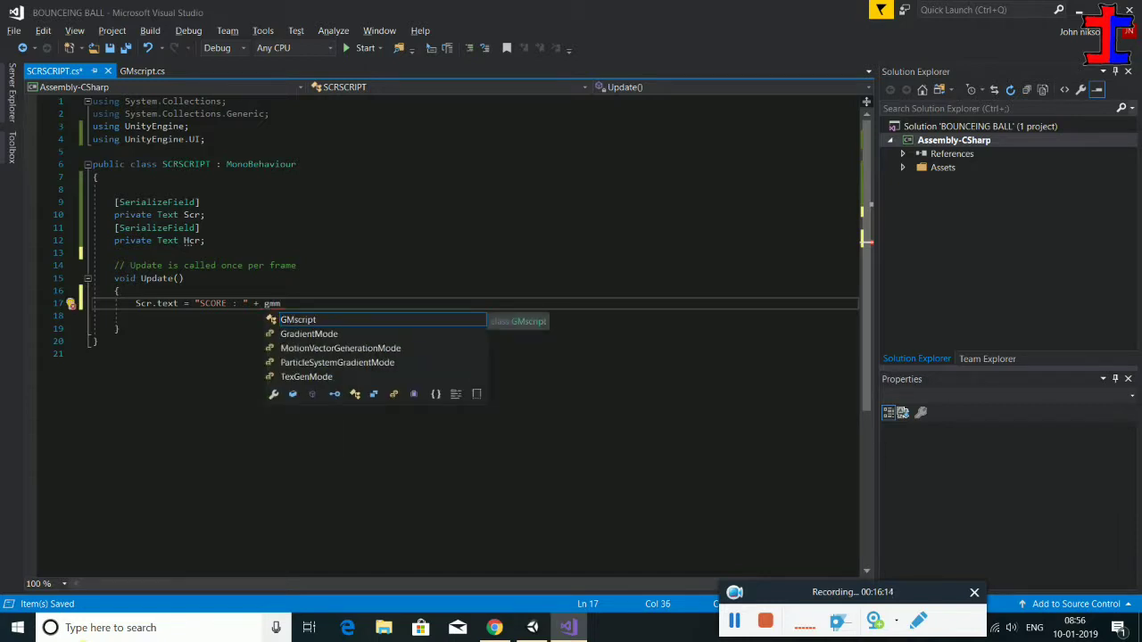
key(BackSpace)
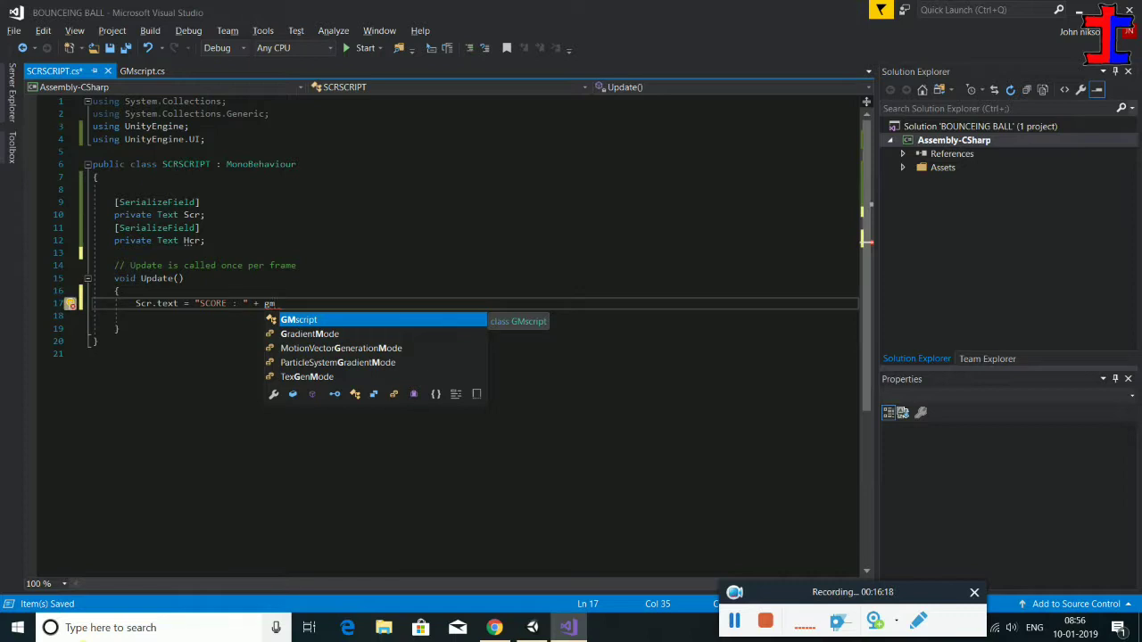
key(Tab)
text(.gm)
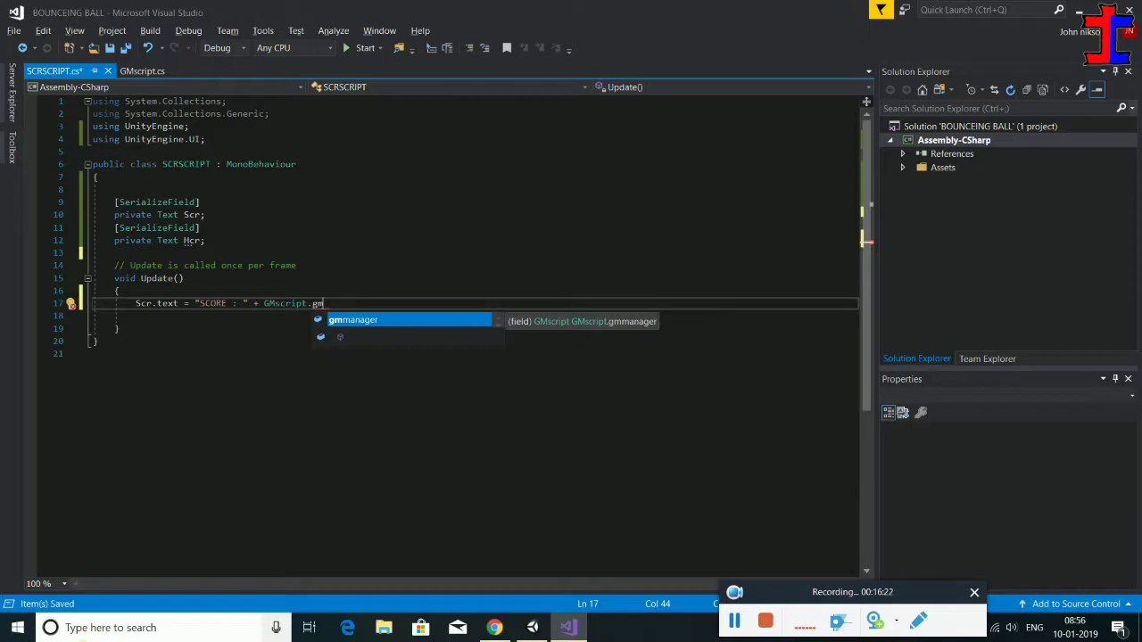
key(Tab)
text(.)
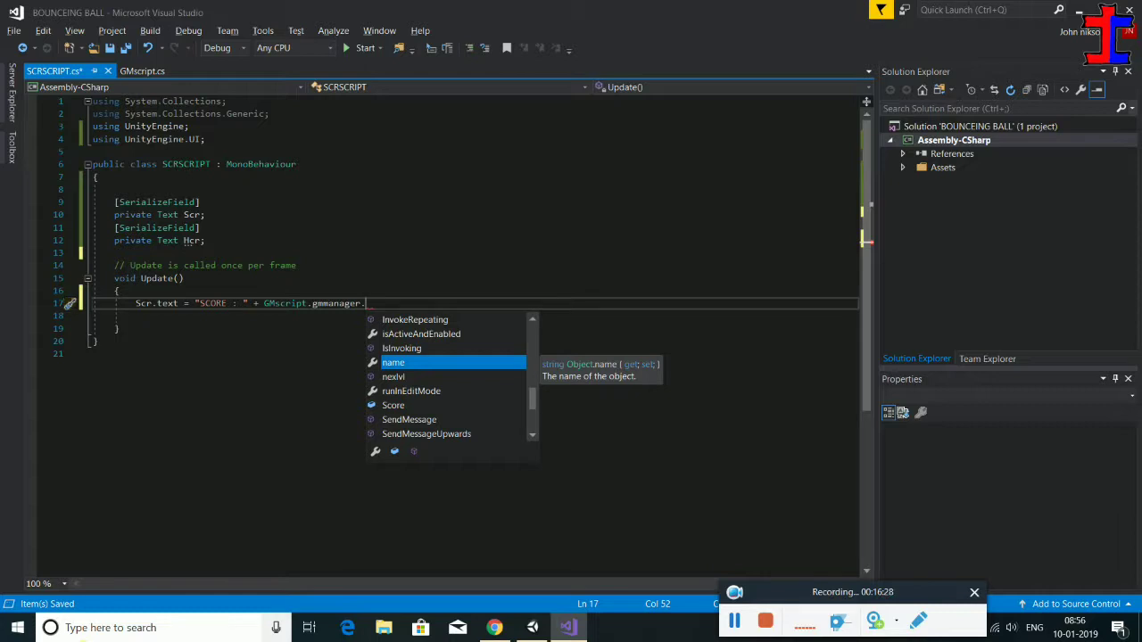
text(Sc)
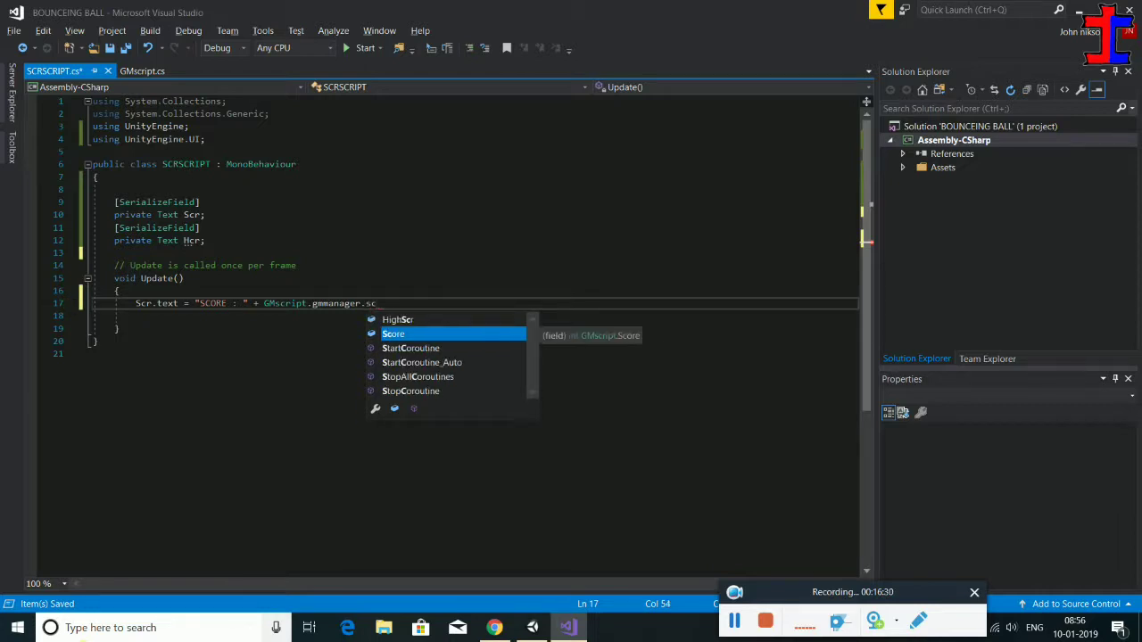
key(Tab)
text(;)
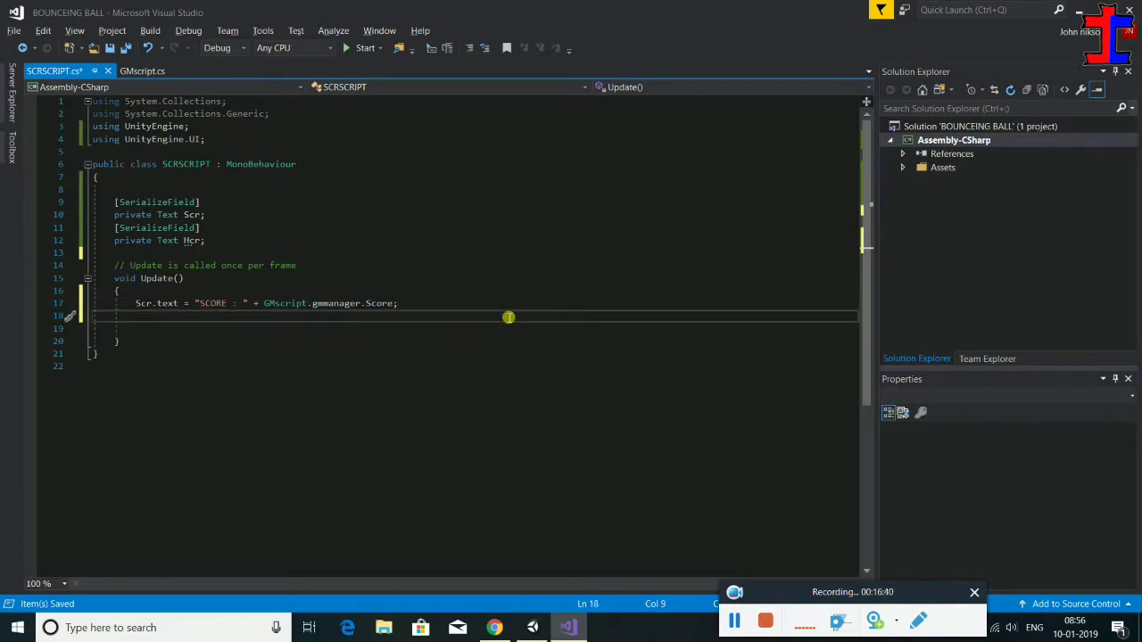
- Start line 18 with Hcr.text = "HIGH SCROR : " as the label
text(h)
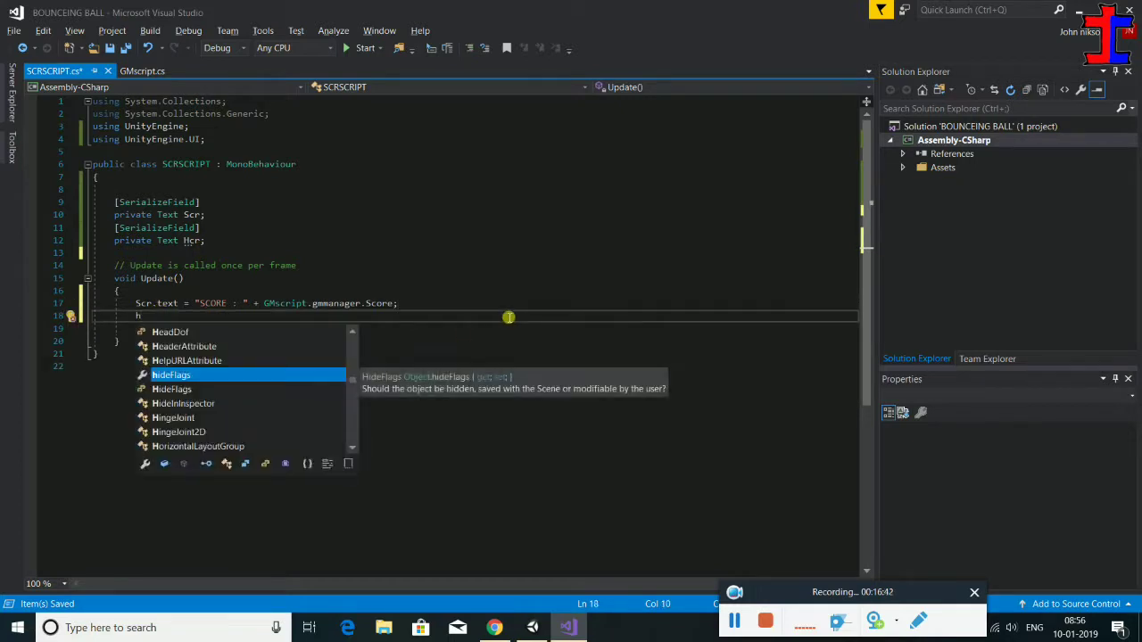
text(sr)
key(BackSpace)
key(BackSpace)
text(cr)
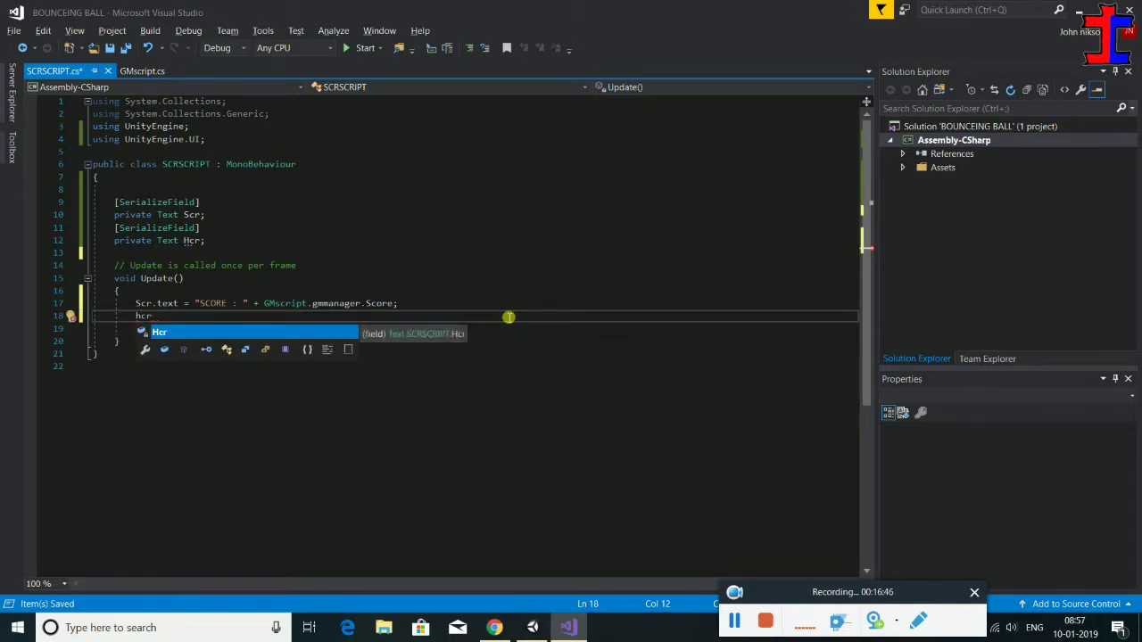
text(Hcr.text)
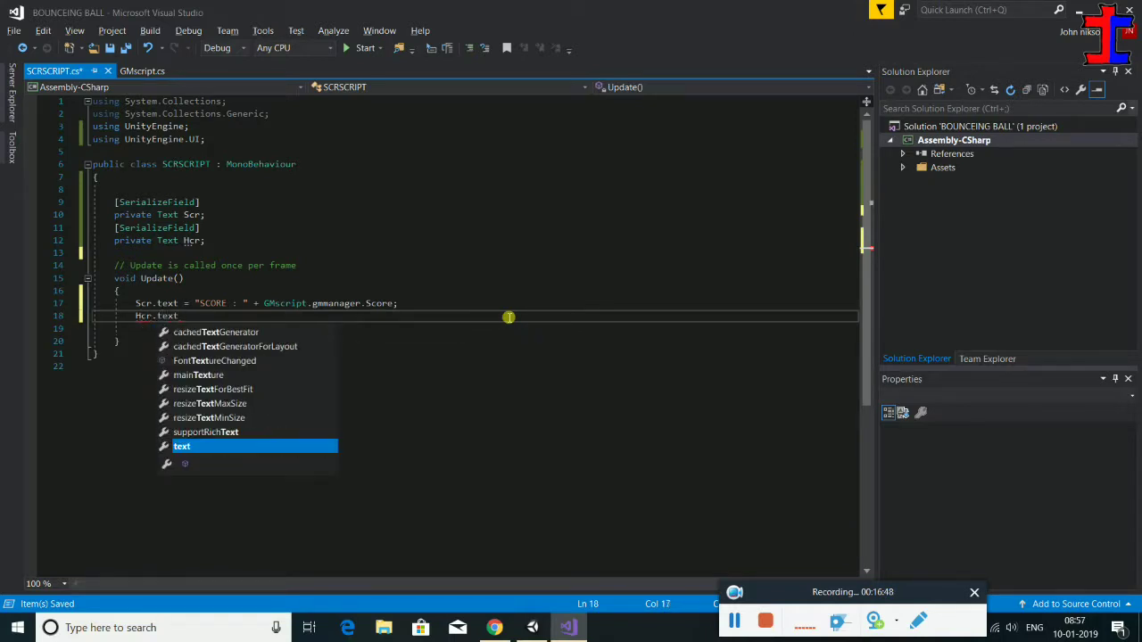
text( = )
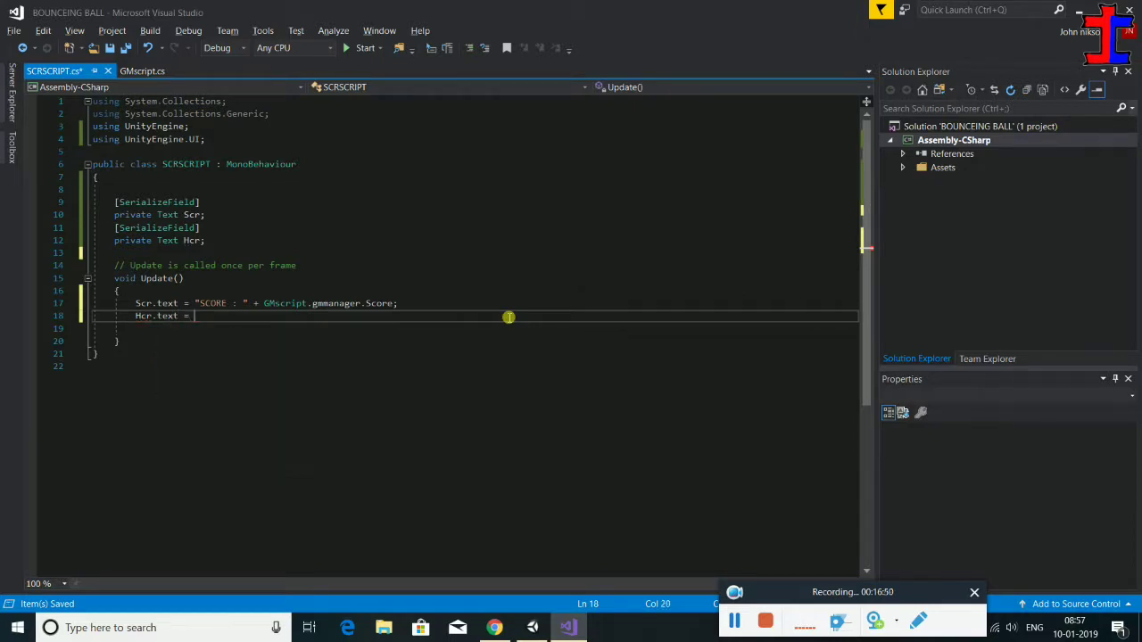
text(H)
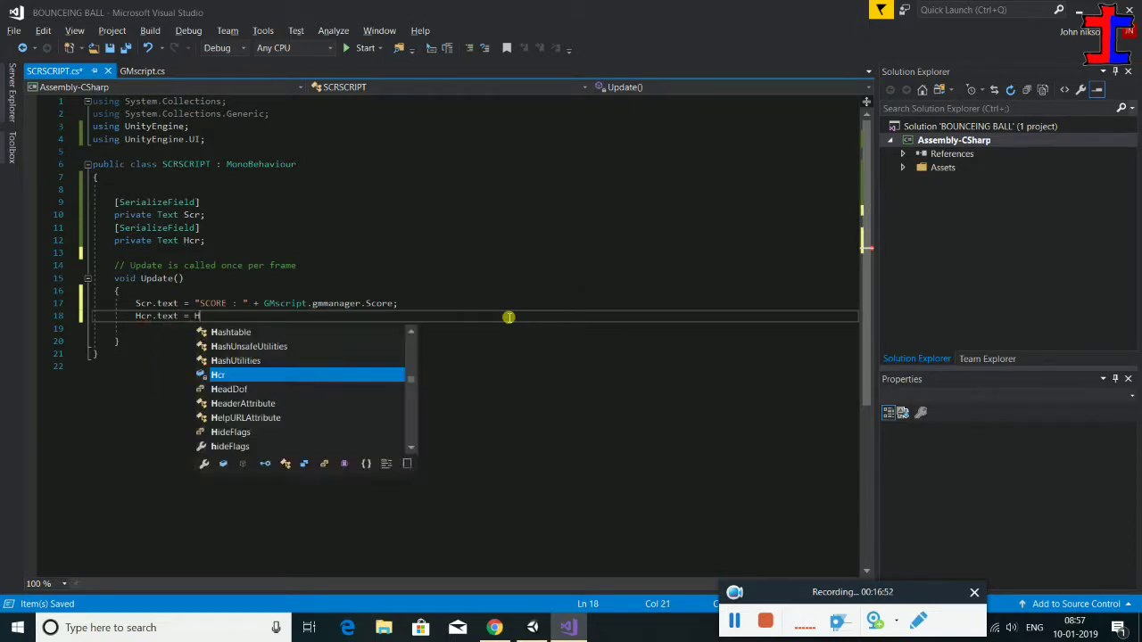
key(BackSpace)
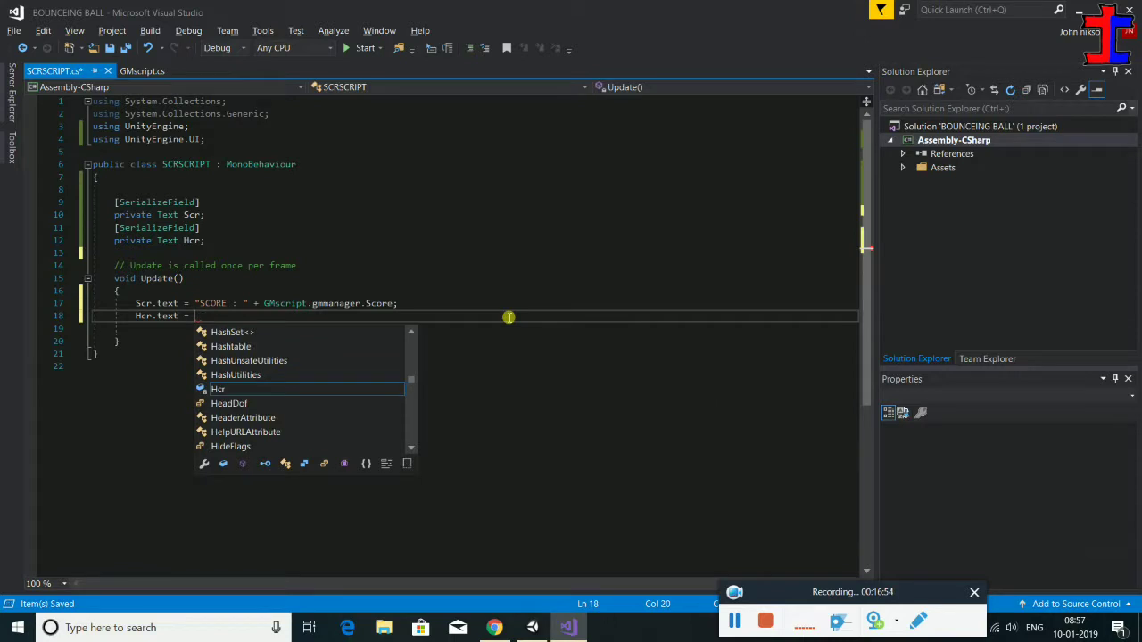
text("HIGH SCR)
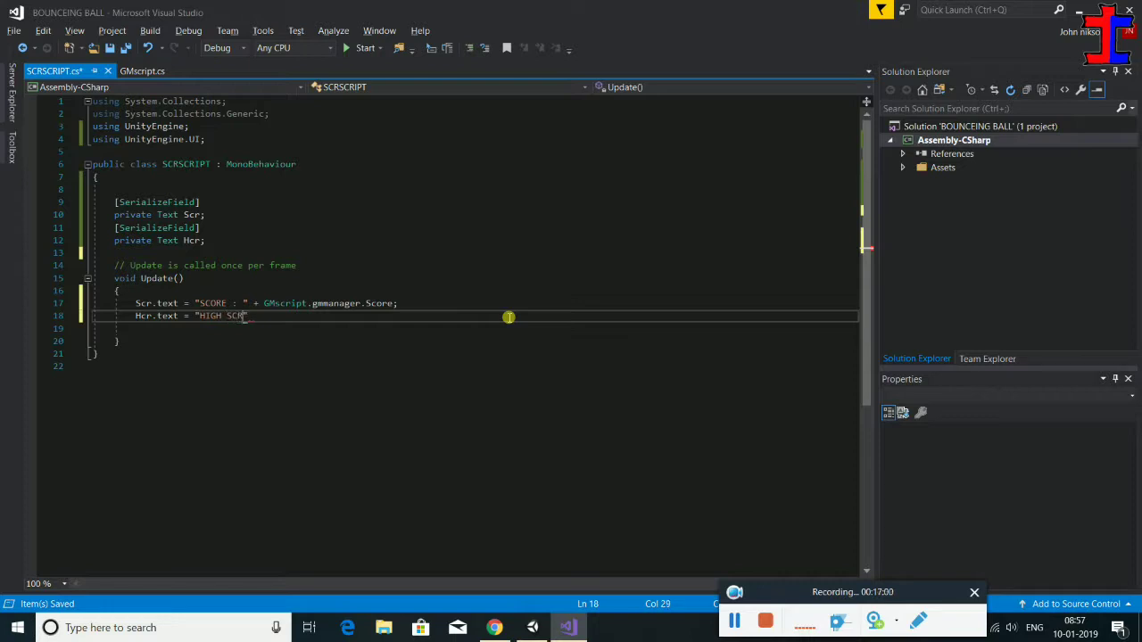
text(OR)
key(Left)
key(Down)
key(Up)
key(Right)
- Append + GMscript.gmmanager.HighScr; to the line, save, and return to Unity
text(+ Gm)
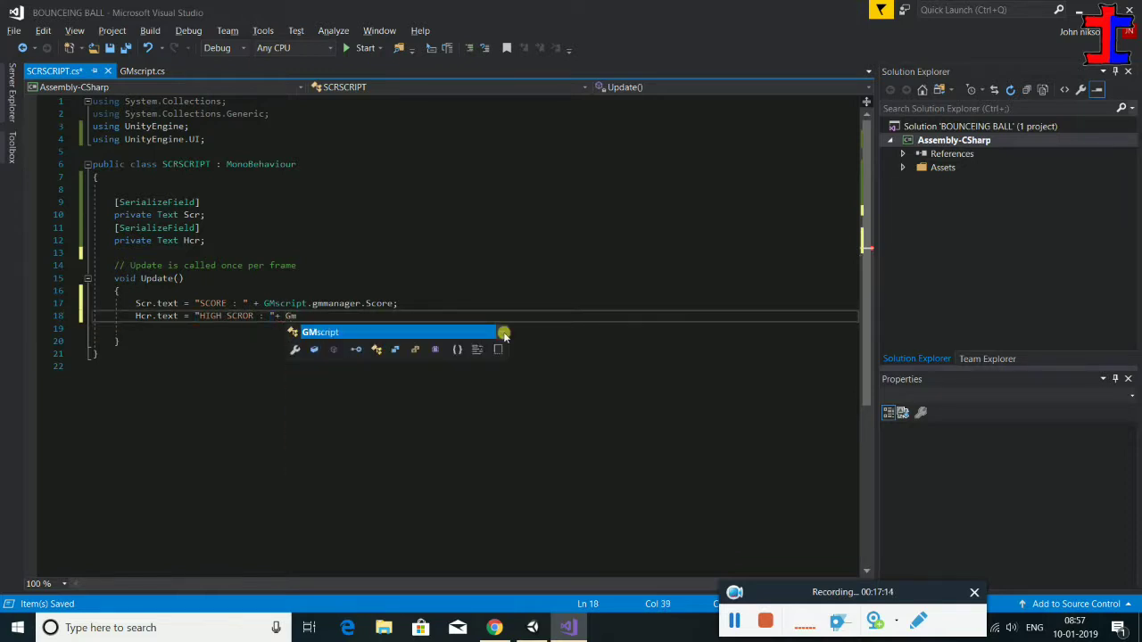
text(.gmm)
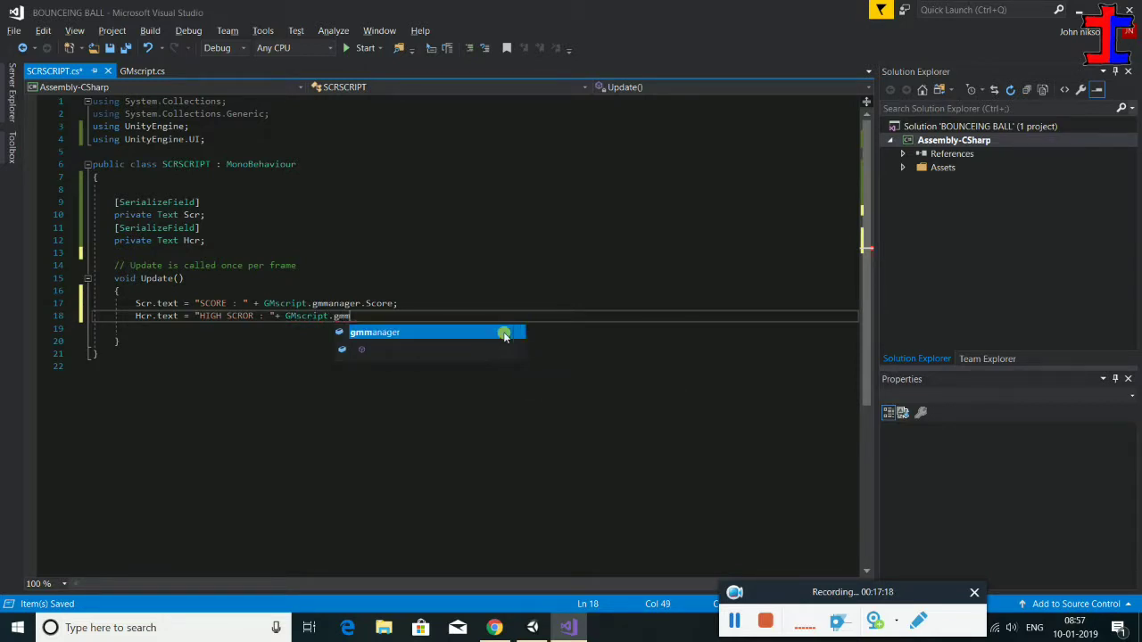
key(Tab)
text(.)
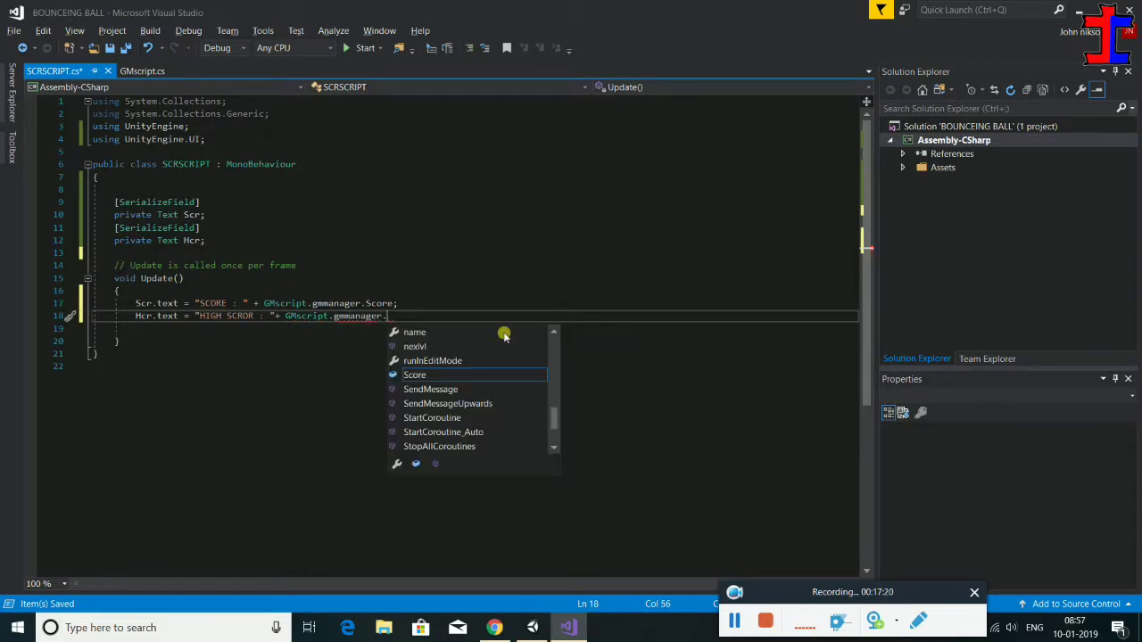
text(b)
key(BackSpace)
text(hi)
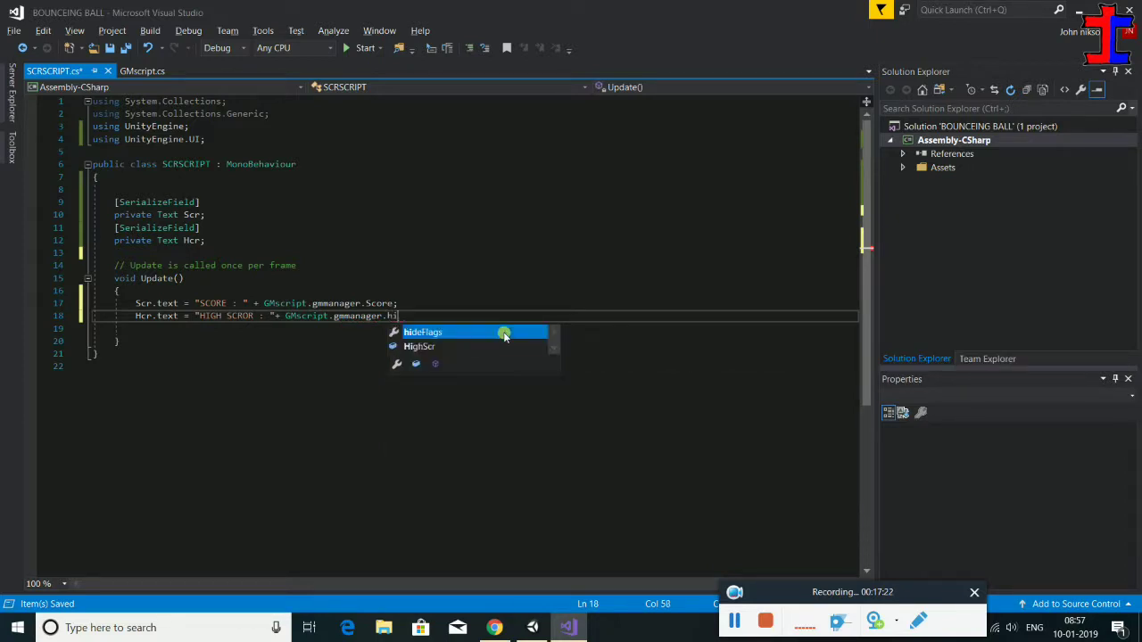
text(g)
key(space)
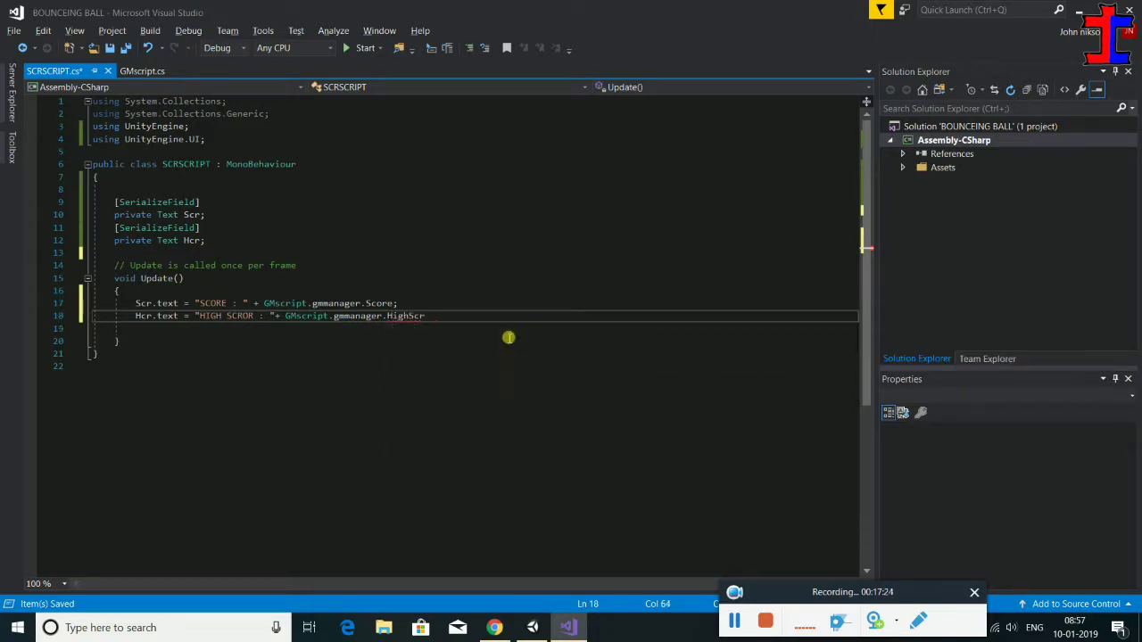
text(;)
key(ctrl+s)
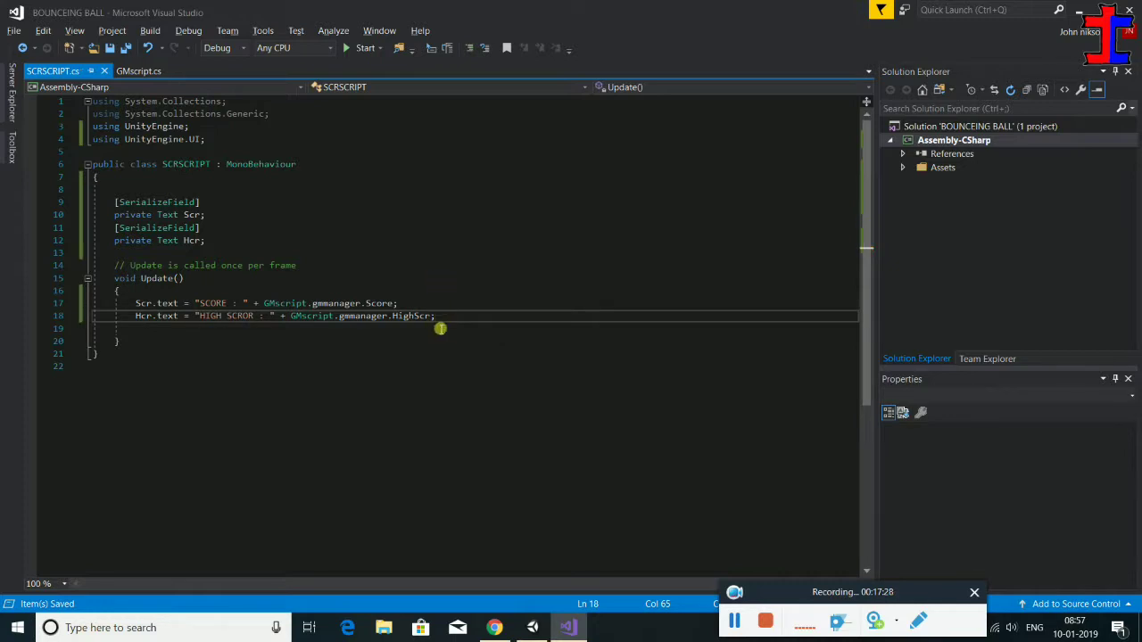
key(alt+Tab)
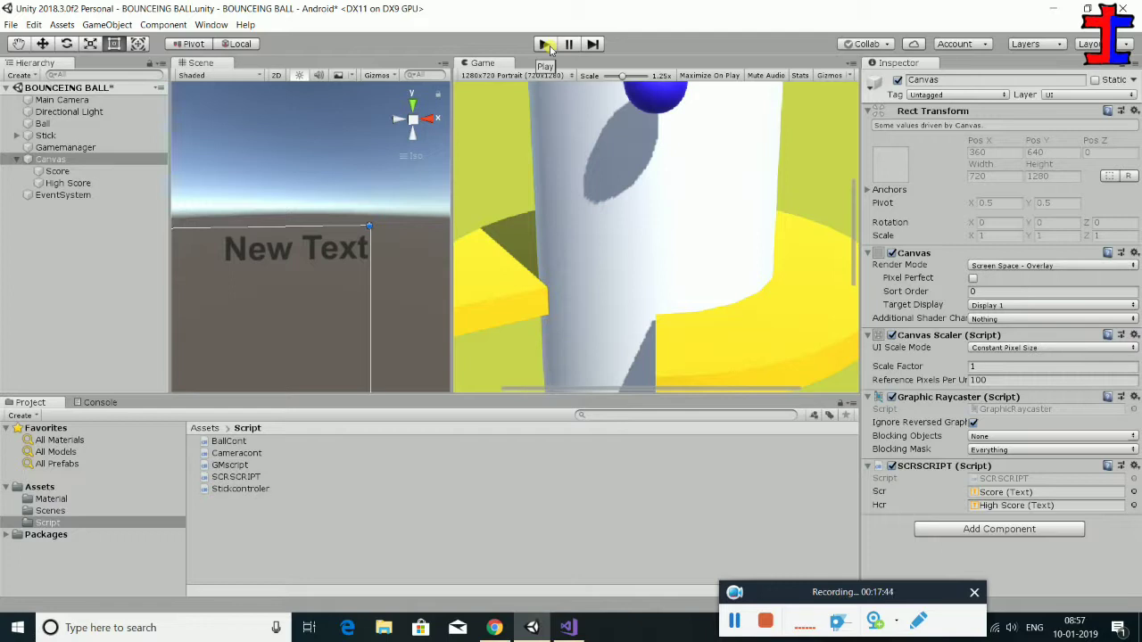
click(546, 45)
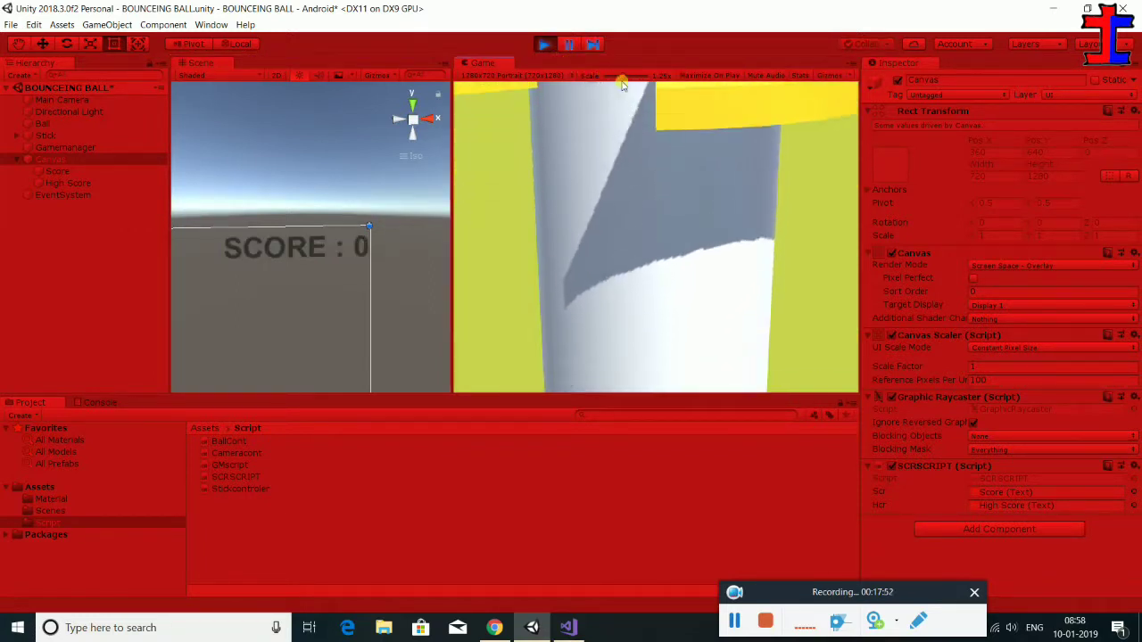
drag(618, 78, 561, 76)
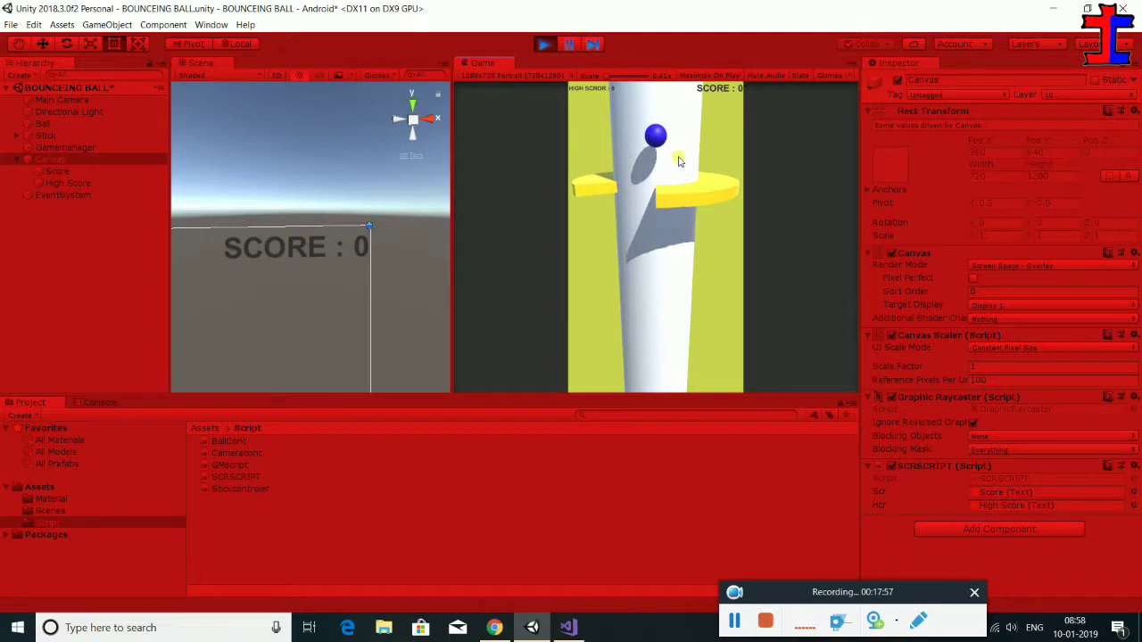
click(678, 162)
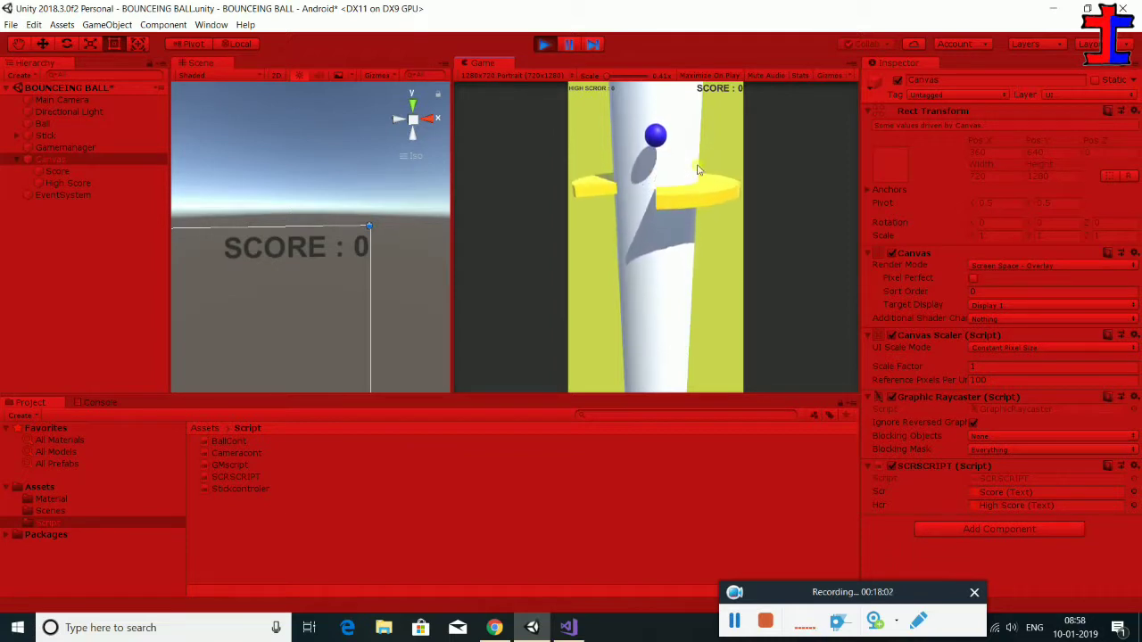
click(543, 43)
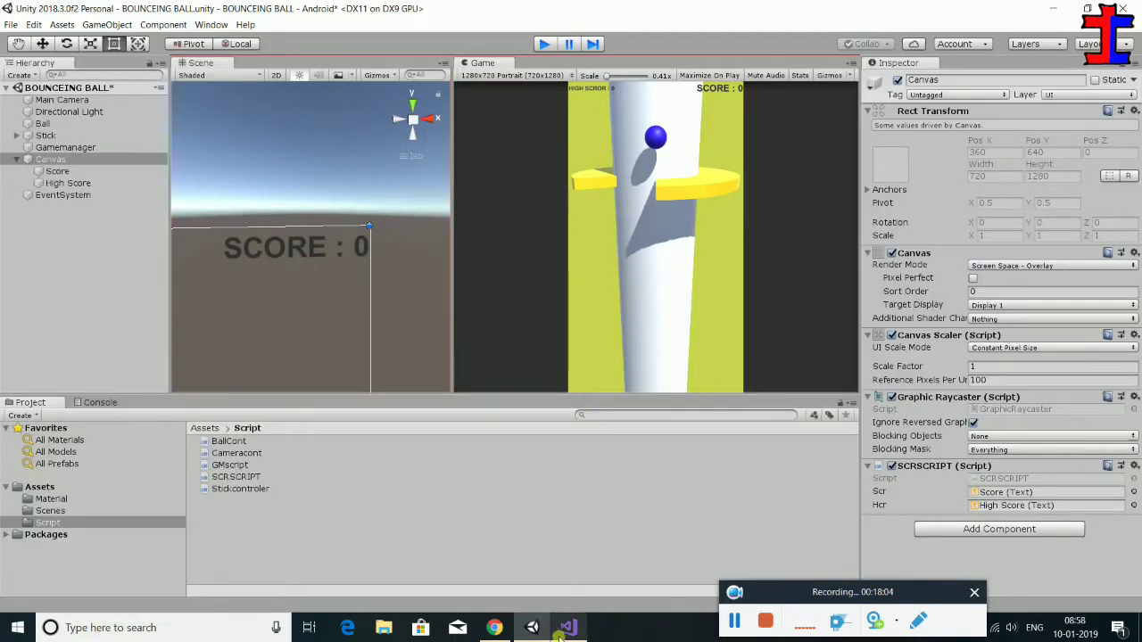
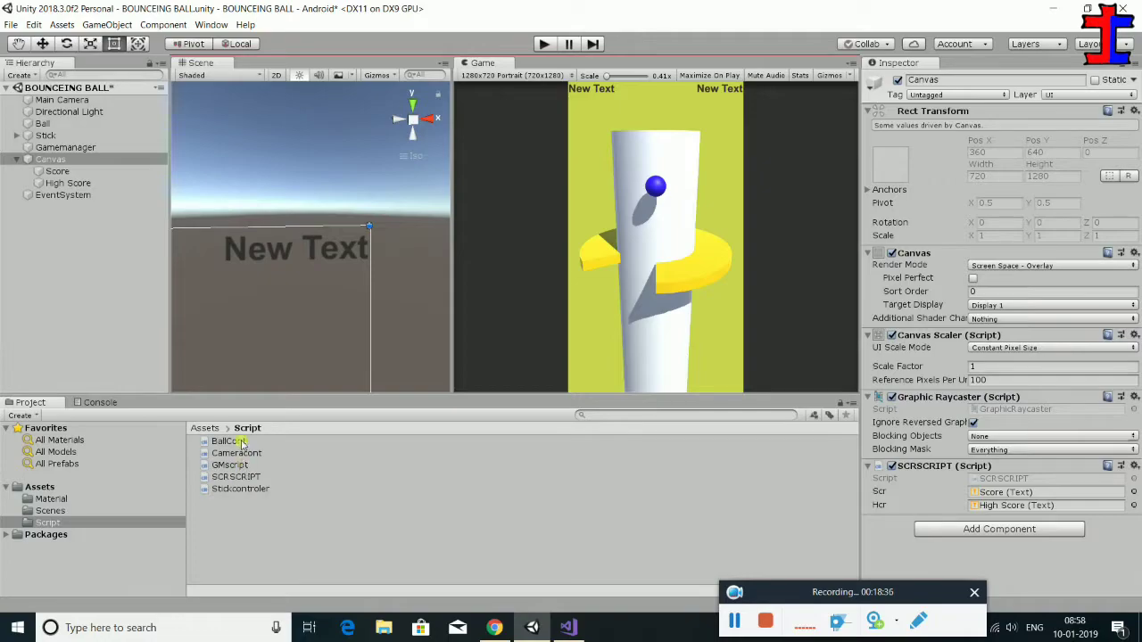
- Open the BallCont script in Visual Studio and reload all externally modified files
click(239, 440)
double_click(239, 441)
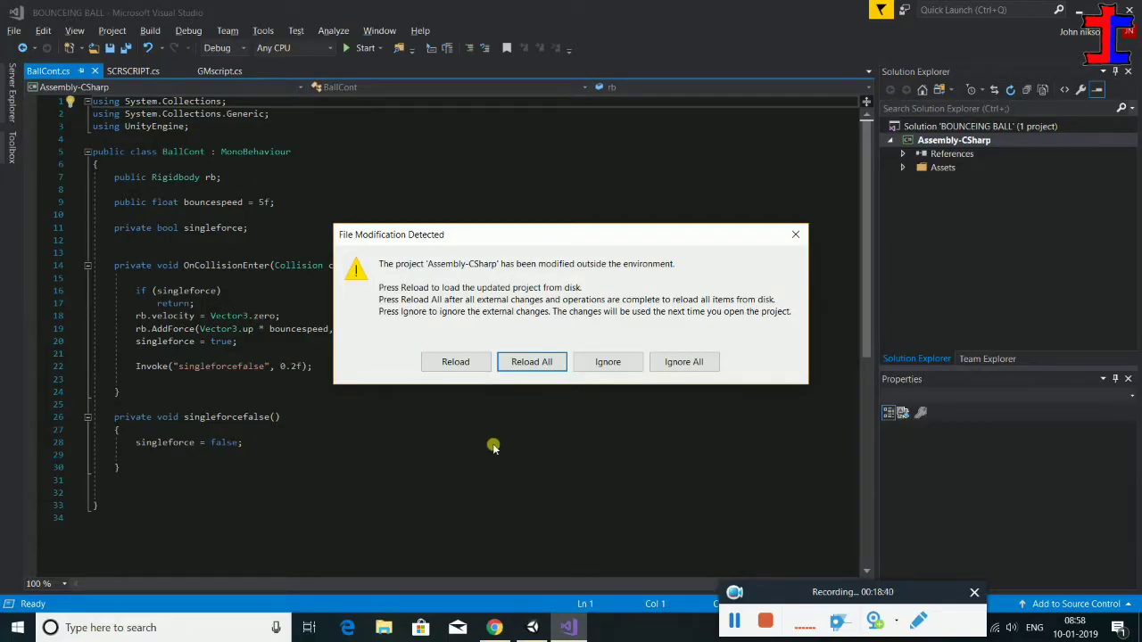
click(520, 371)
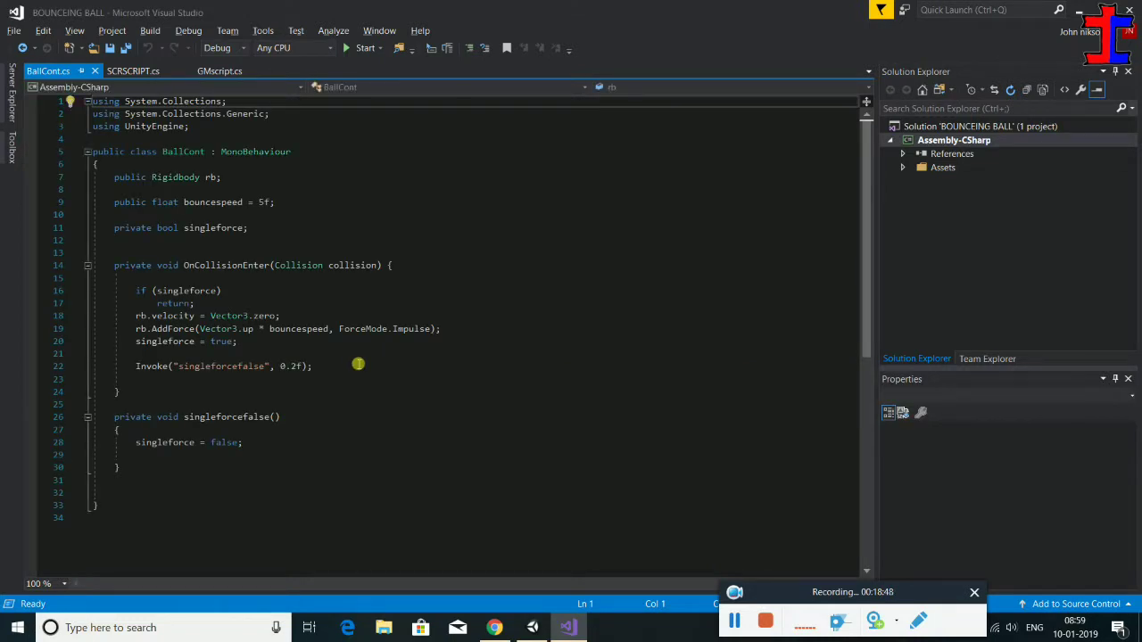
click(331, 373)
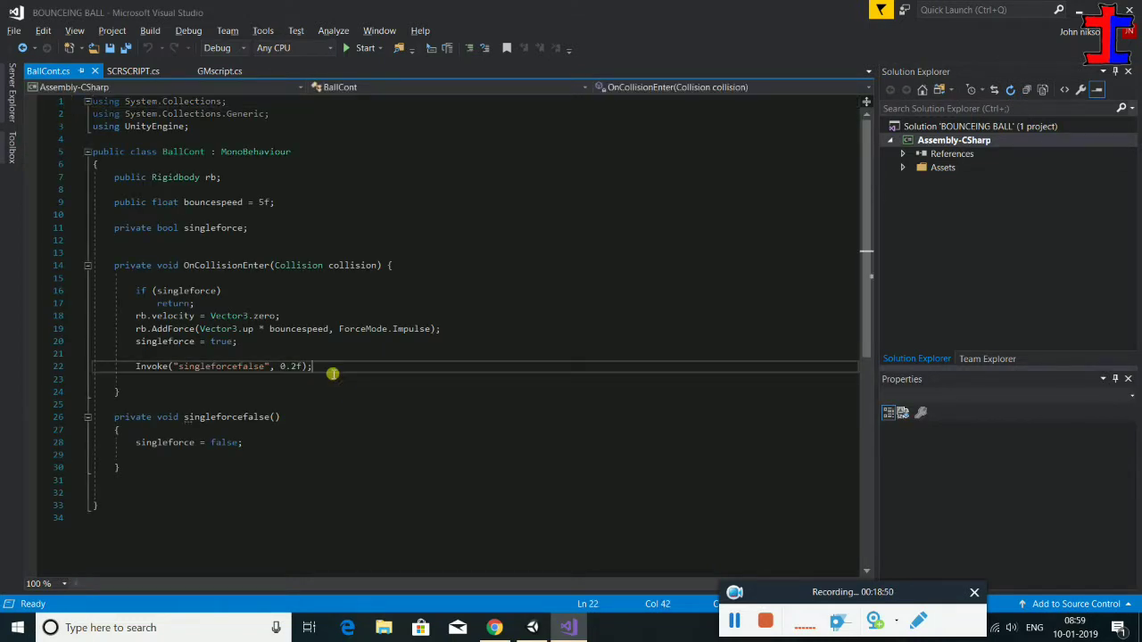
- On empty line 21, add GMscript.gmmanager.Addscore(1); to the collision code
click(292, 357)
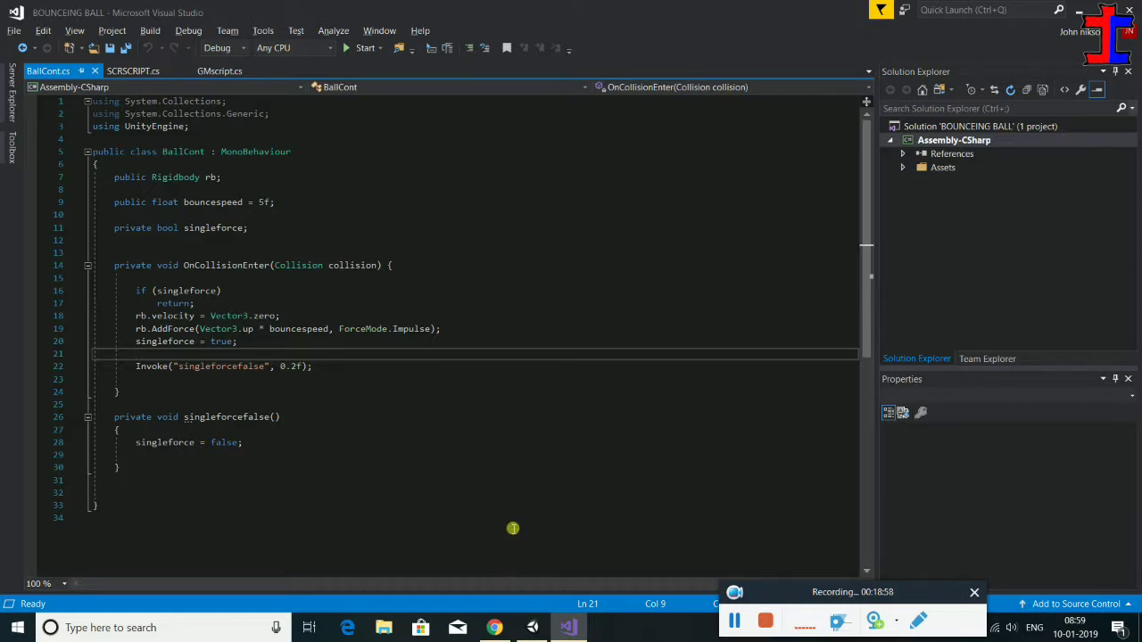
text(gm)
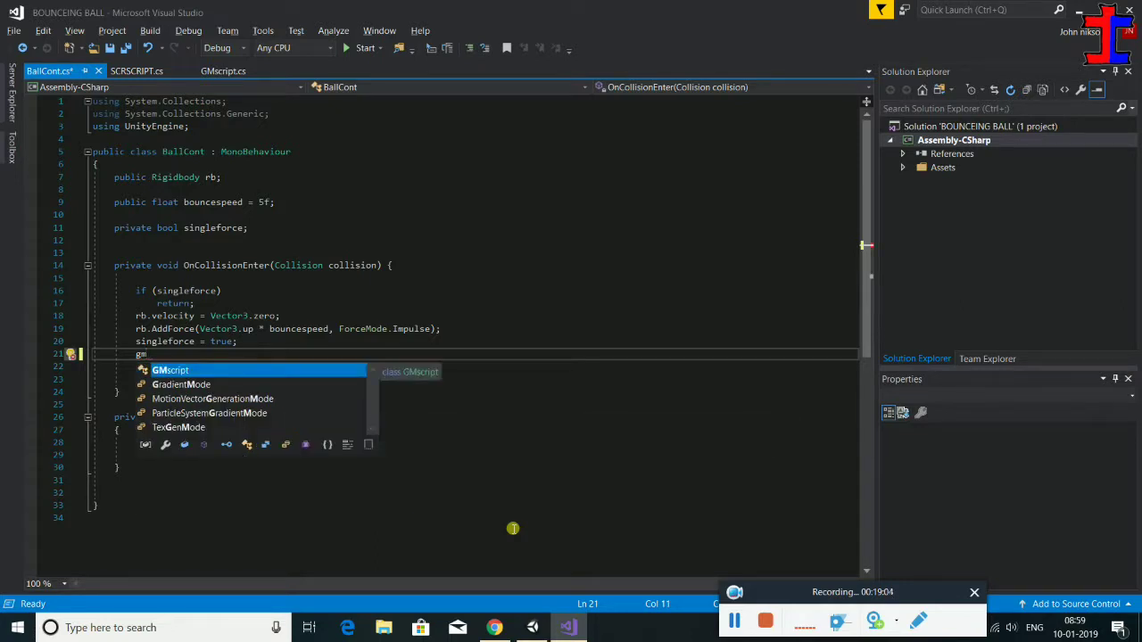
key(Tab)
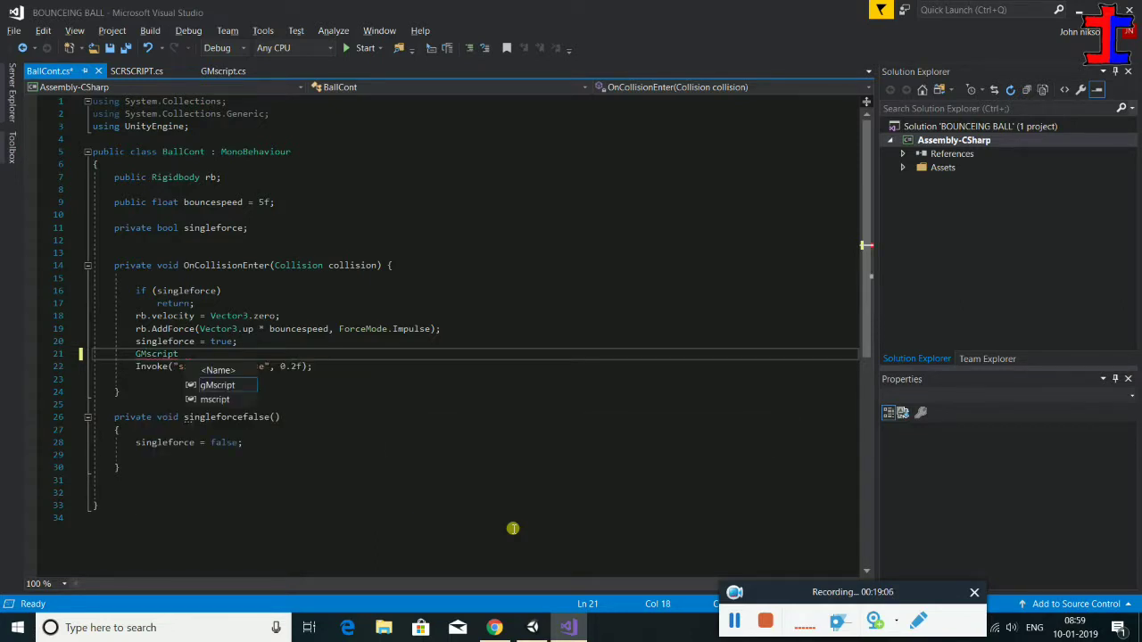
text(.gm)
key(Tab)
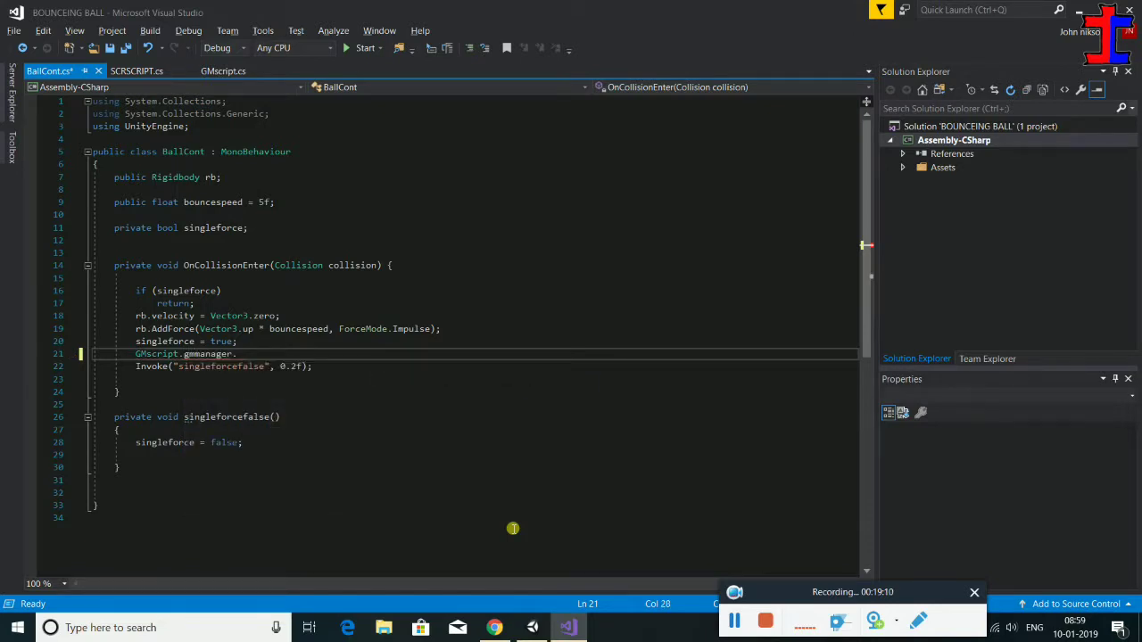
text(.ad)
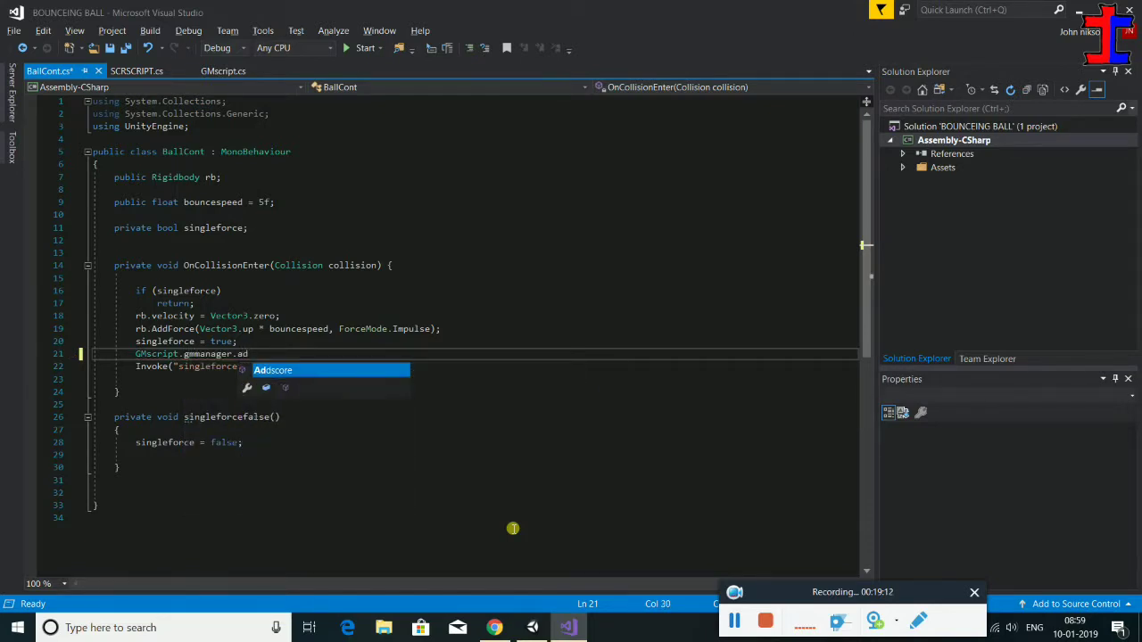
key(Tab)
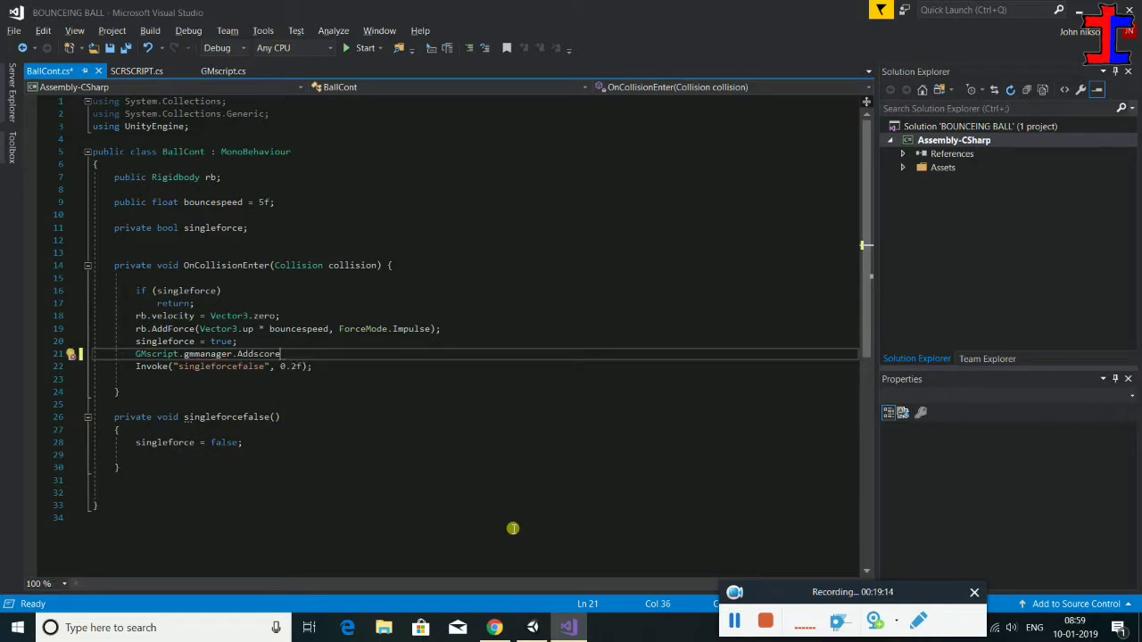
text(())
key(Left)
text(1))
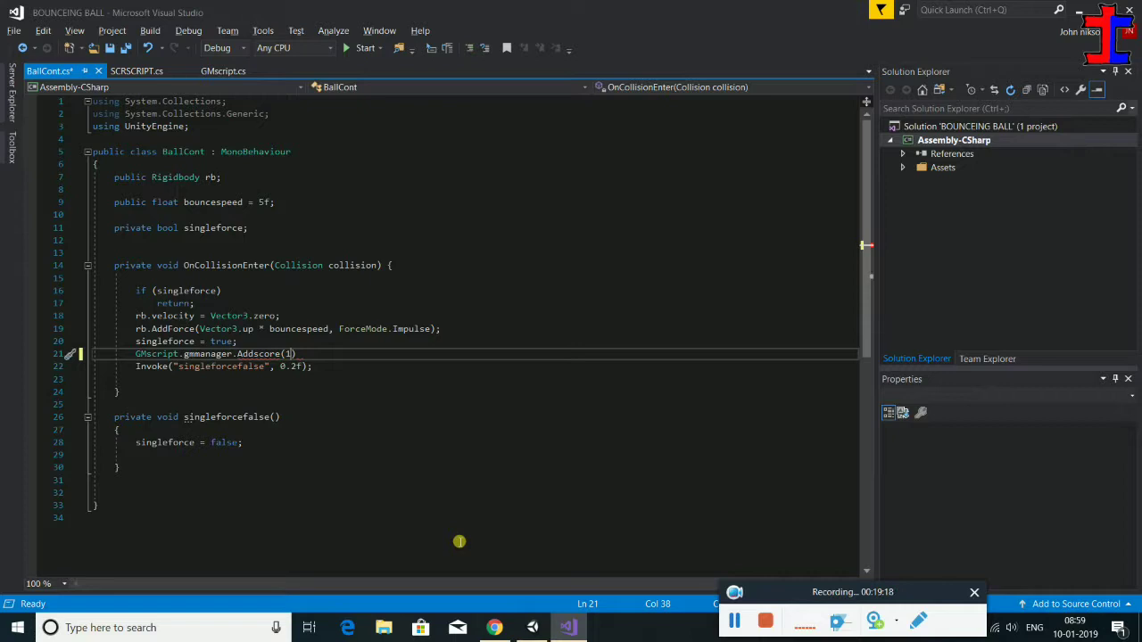
text(;)
- Save BallCont.cs and start the game in Unity to test scoring
key(ctrl+s)
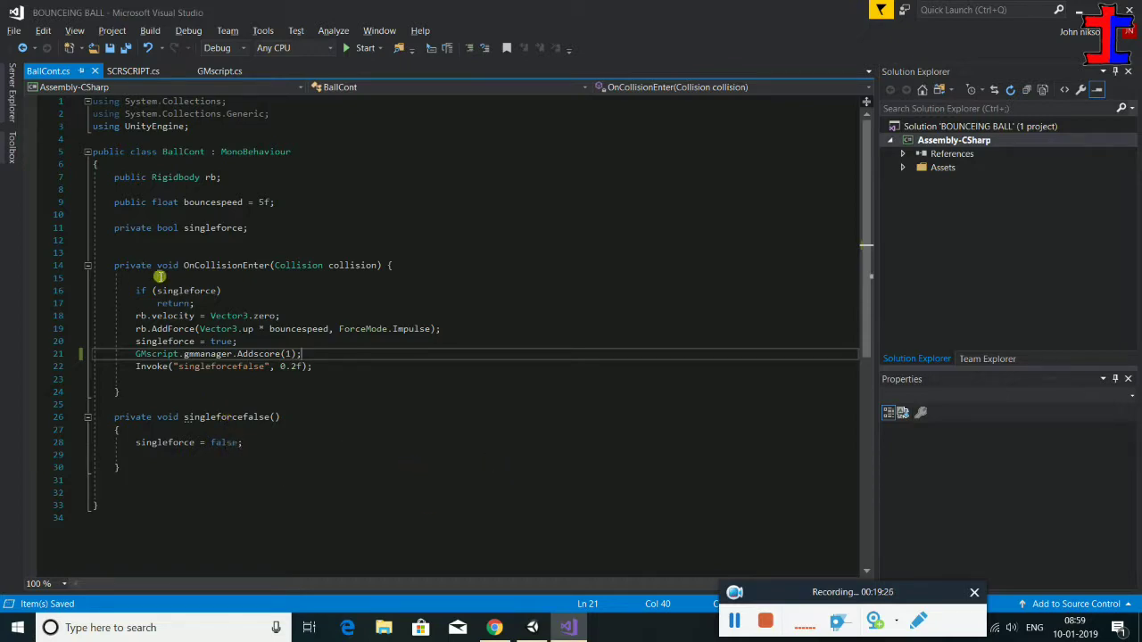
key(alt+Tab)
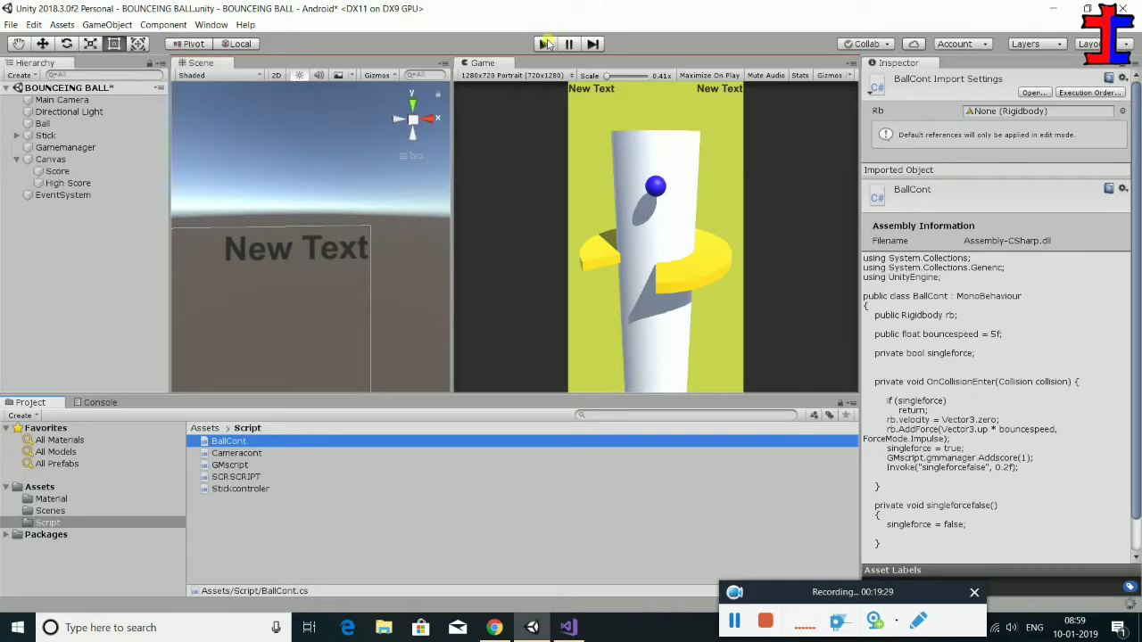
click(544, 44)
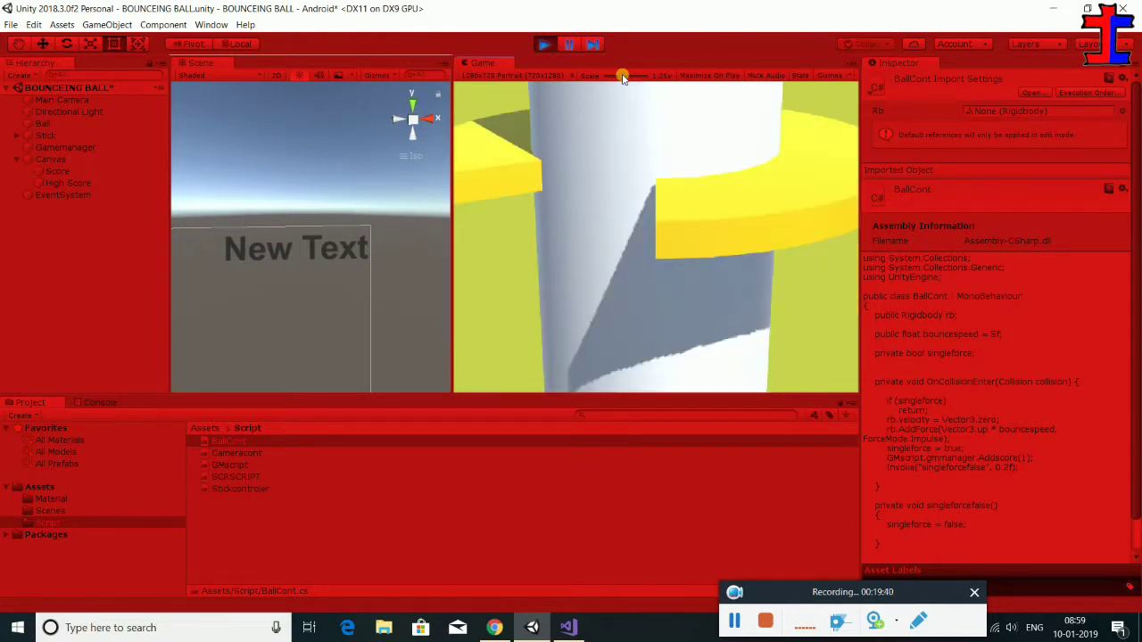
- Run two test plays with the Game view scaled to fit, score reaching 6, then return to Visual Studio
drag(622, 78, 586, 78)
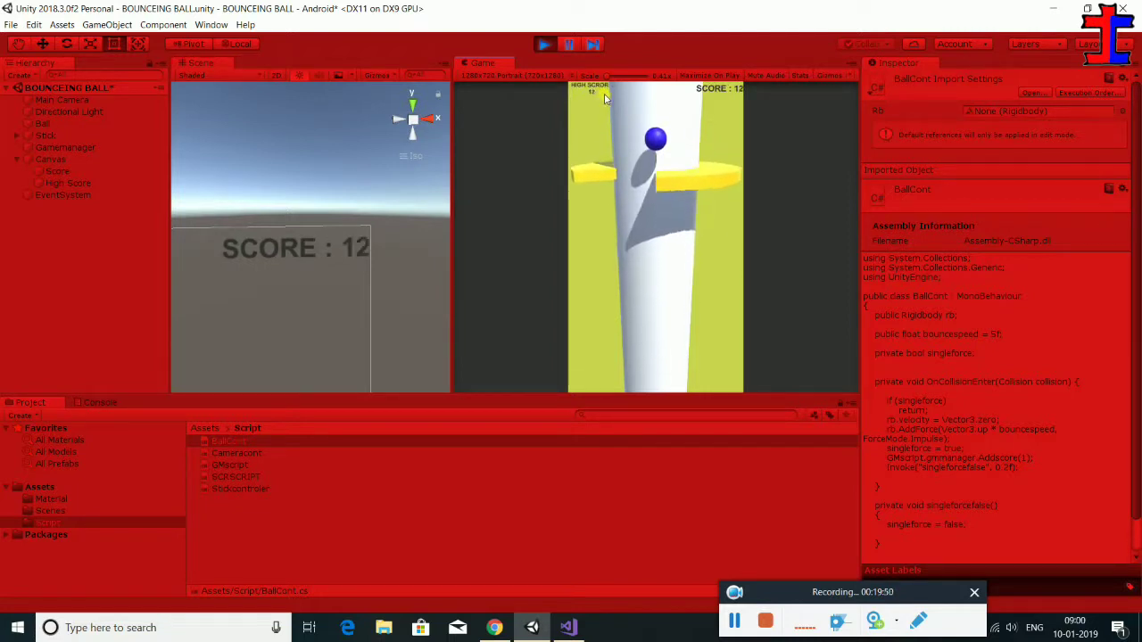
click(543, 45)
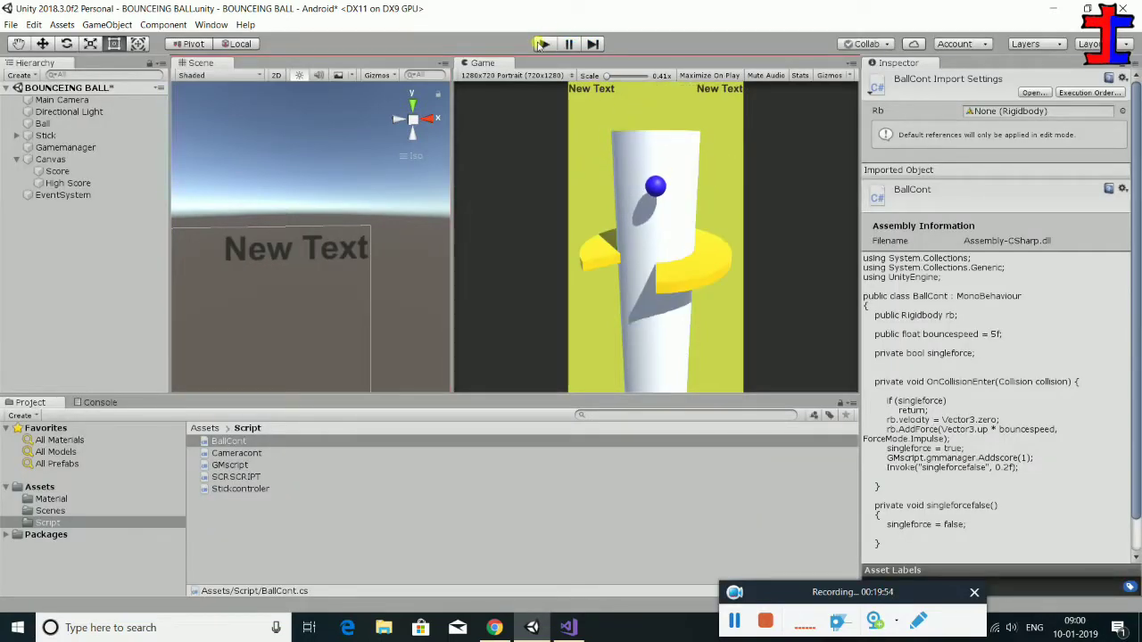
click(539, 44)
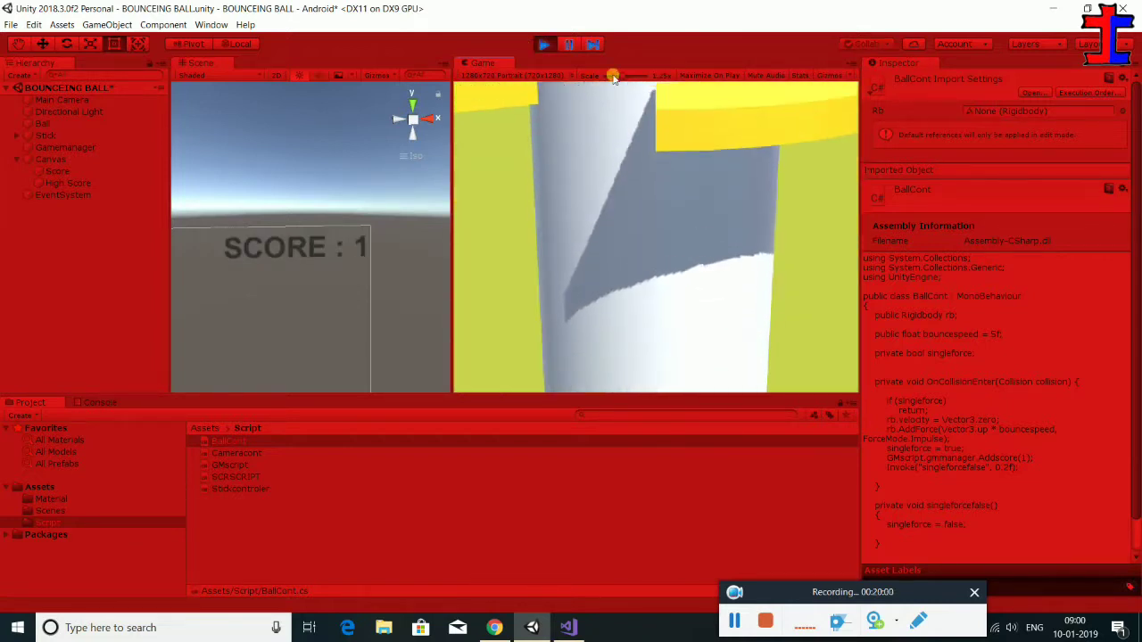
drag(615, 75, 607, 76)
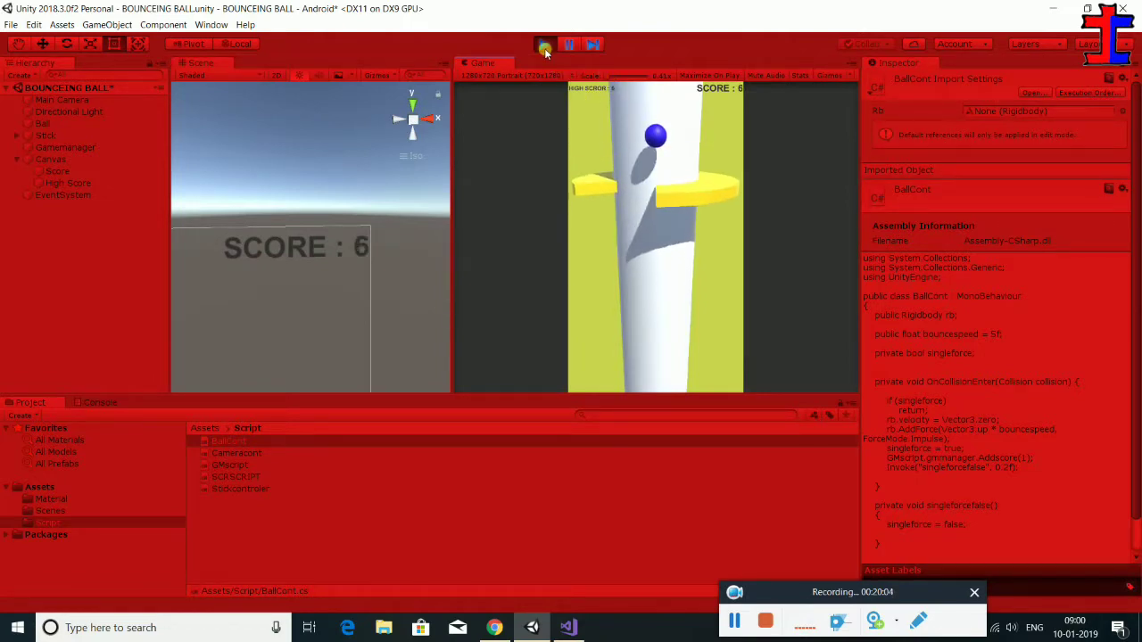
key(ctrl+p)
click(575, 629)
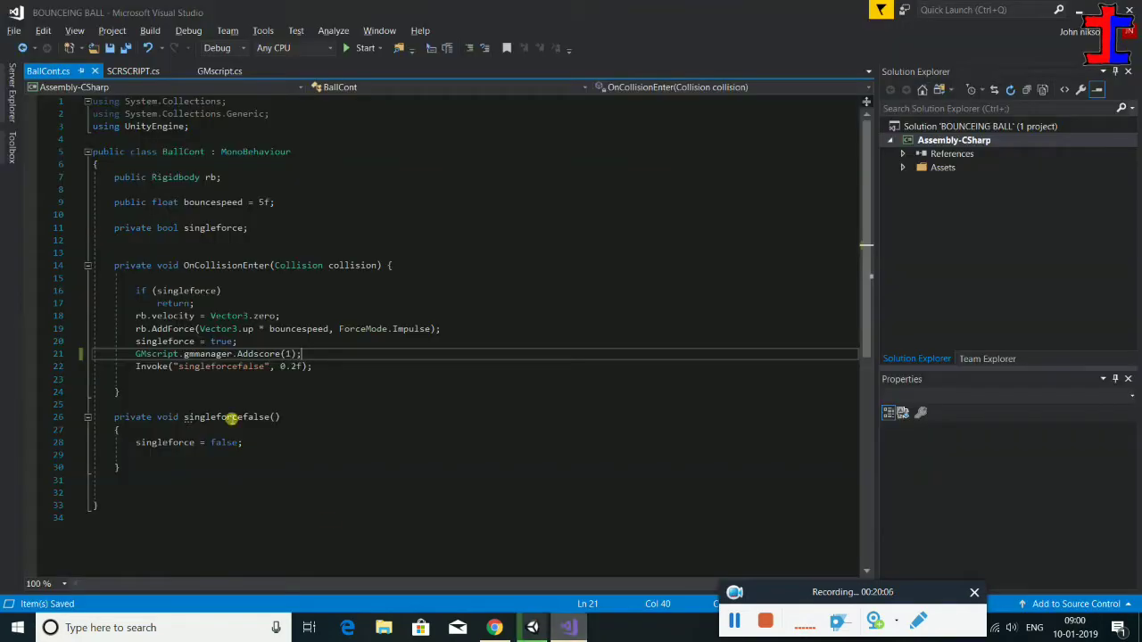
- Switch to GMscript.cs and add a new line after HighScr = Score; in Addscore
click(154, 73)
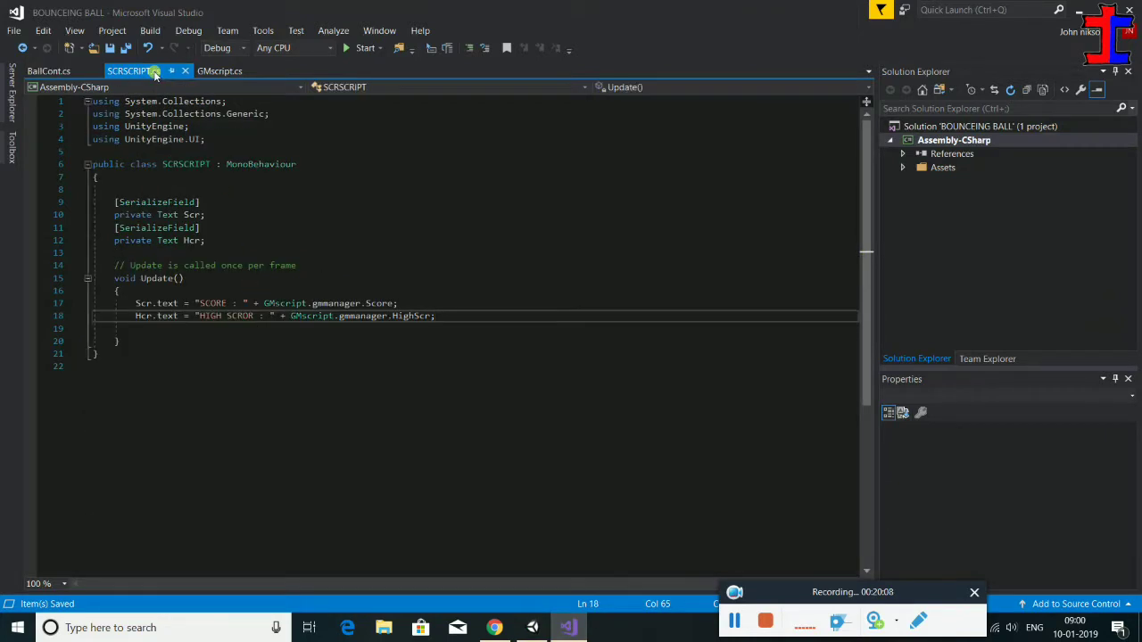
click(220, 70)
scroll(254, 303, down, 3)
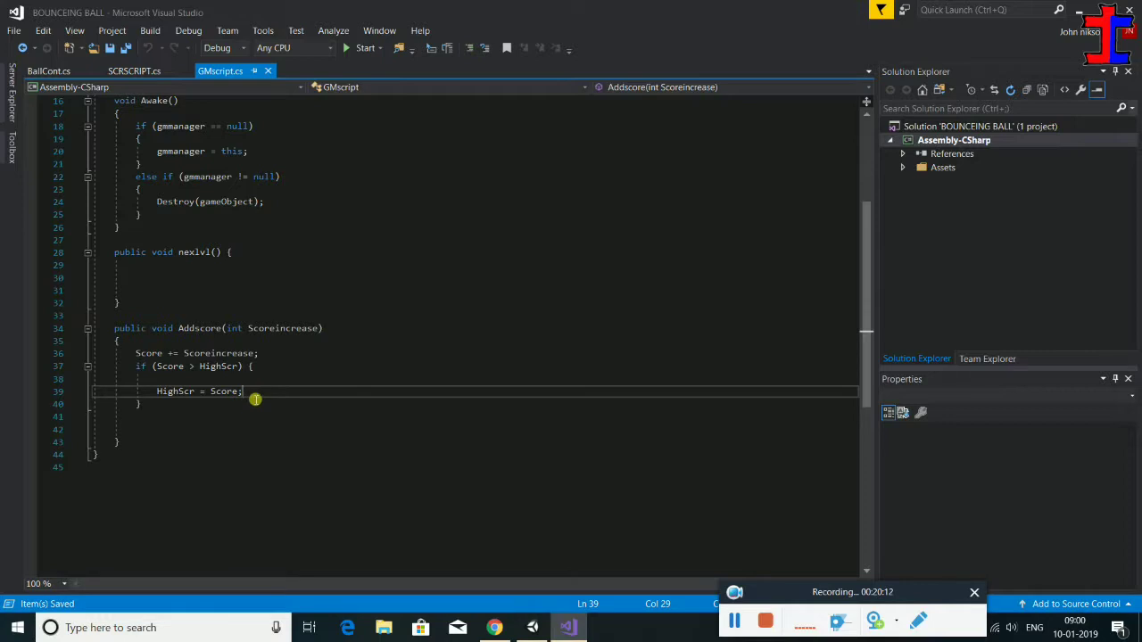
key(Return)
key(Return)
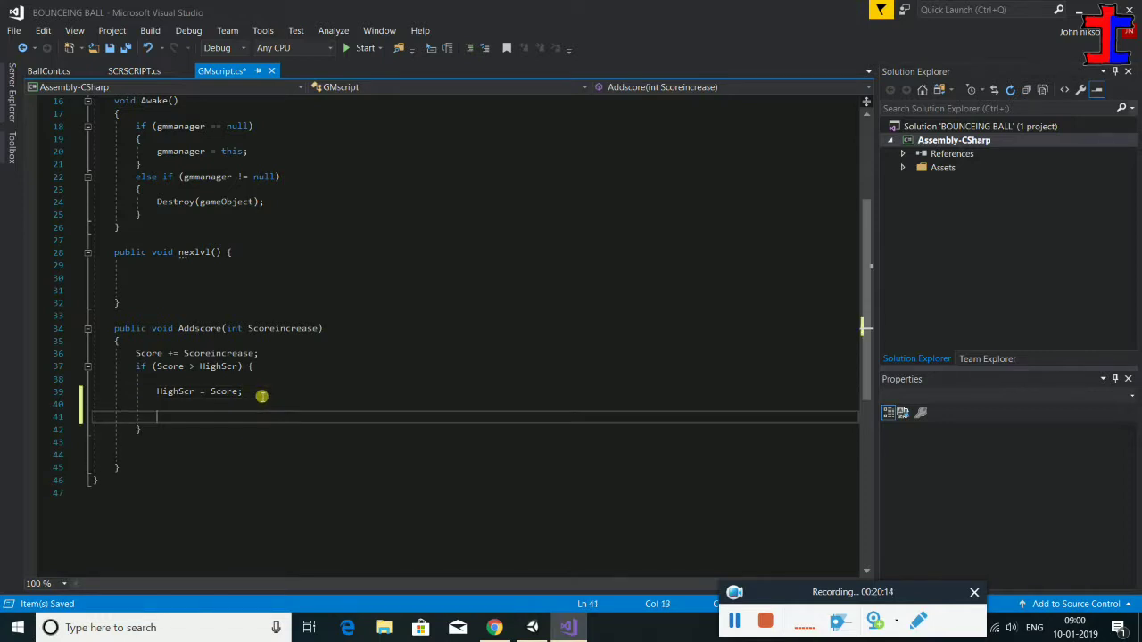
- Write PlayerPrefs.SetInt("Hscore", HighScr); on that new line
text(p)
text(yer)
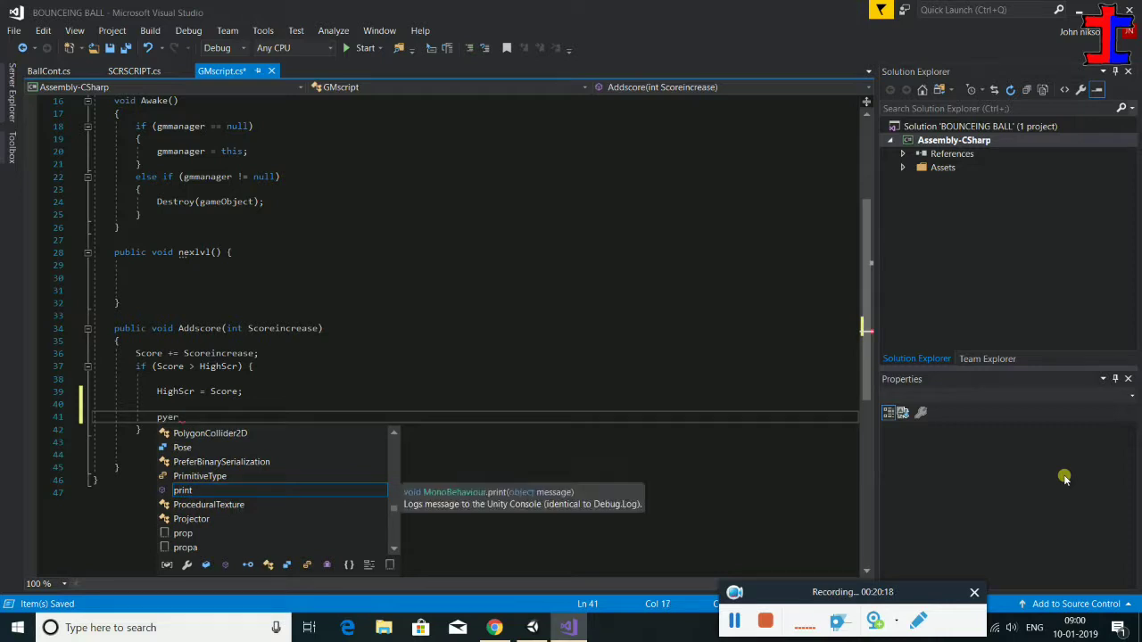
key(BackSpace)
key(BackSpace)
key(BackSpace)
text(l)
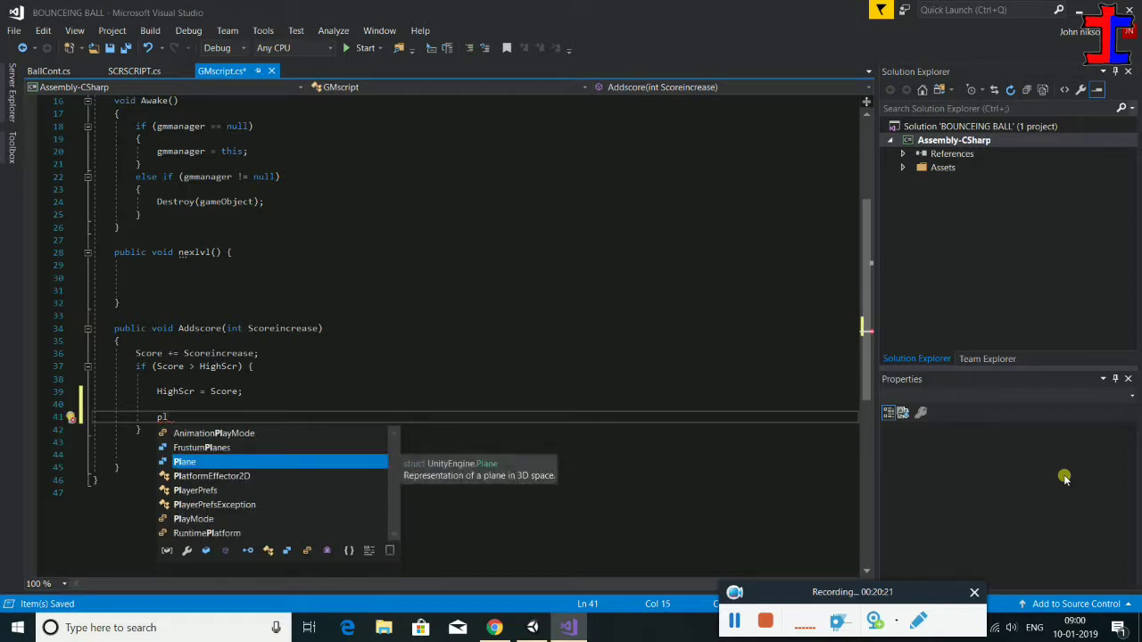
key(Down)
key(Down)
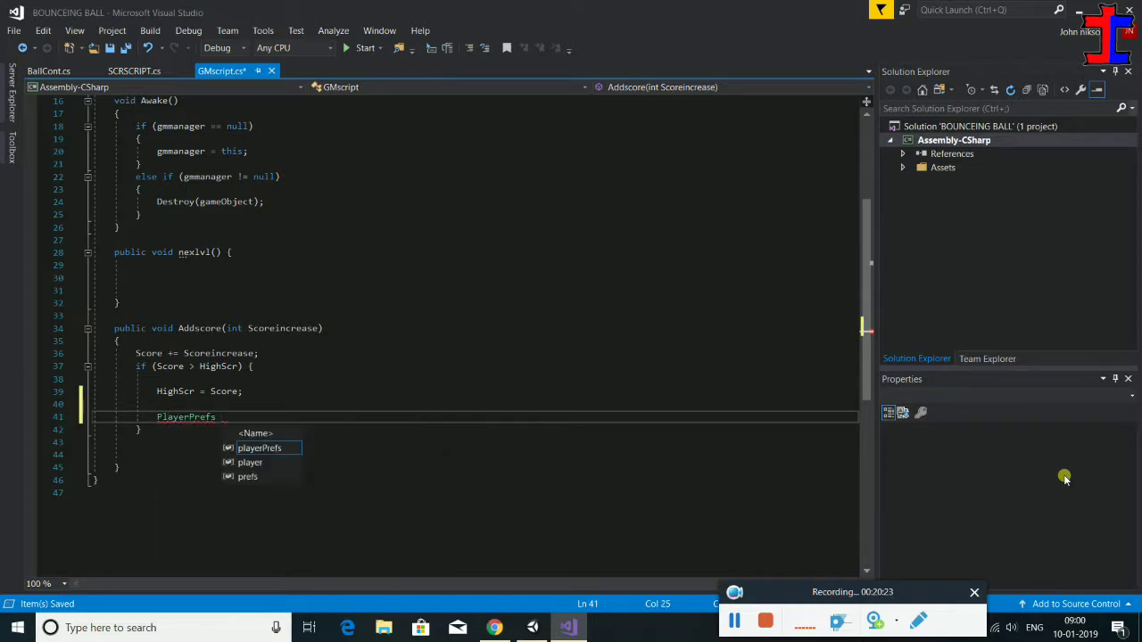
key(BackSpace)
text(.)
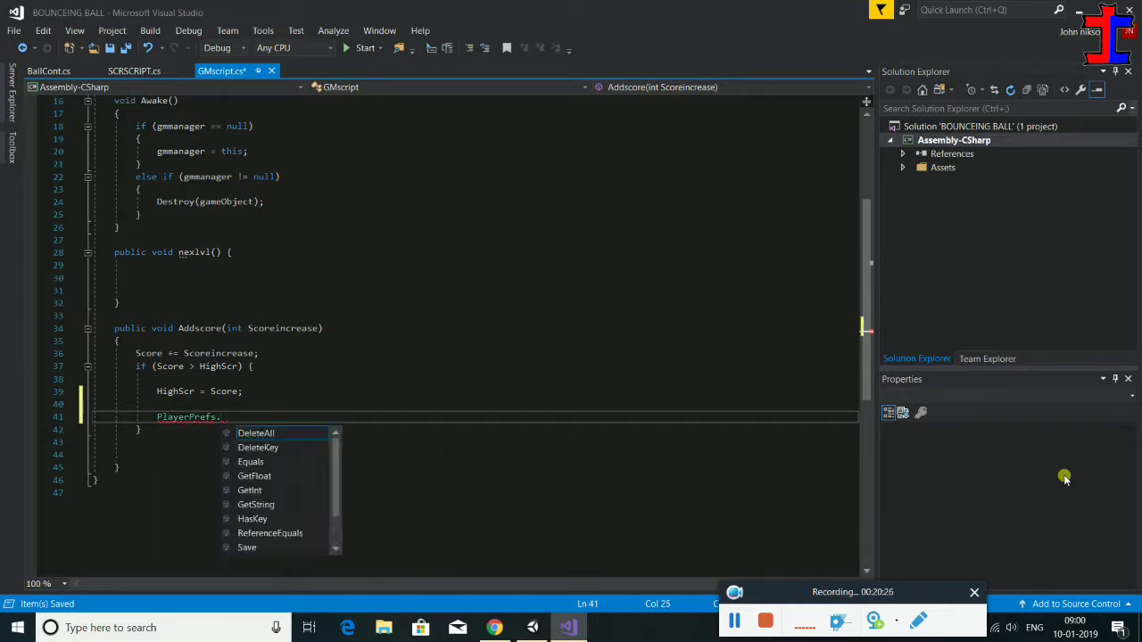
text(set)
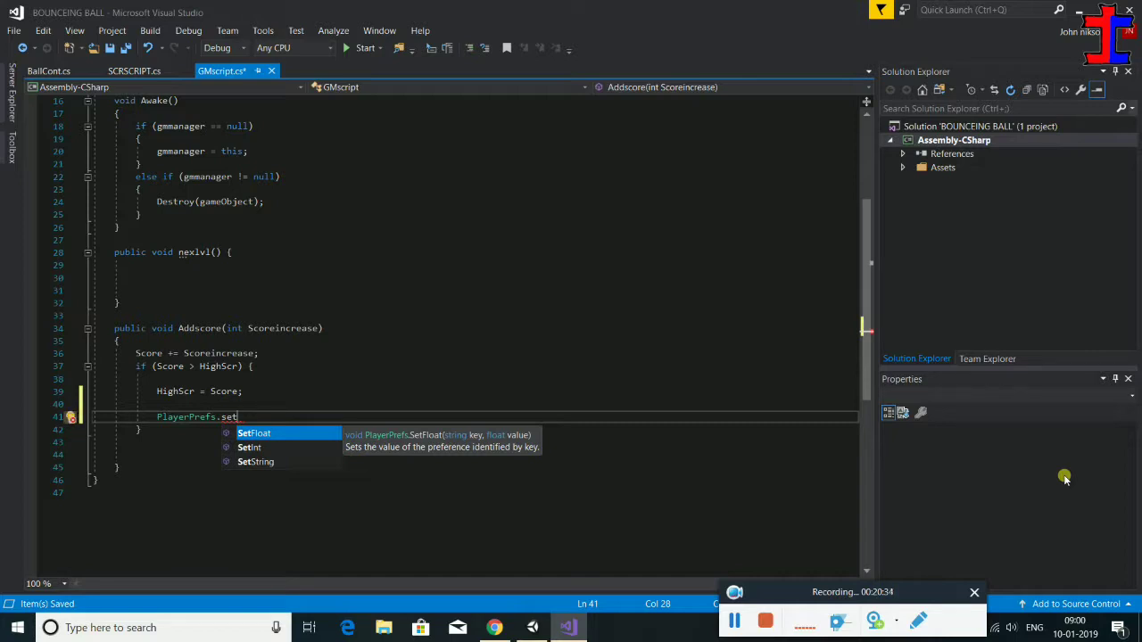
key(Down)
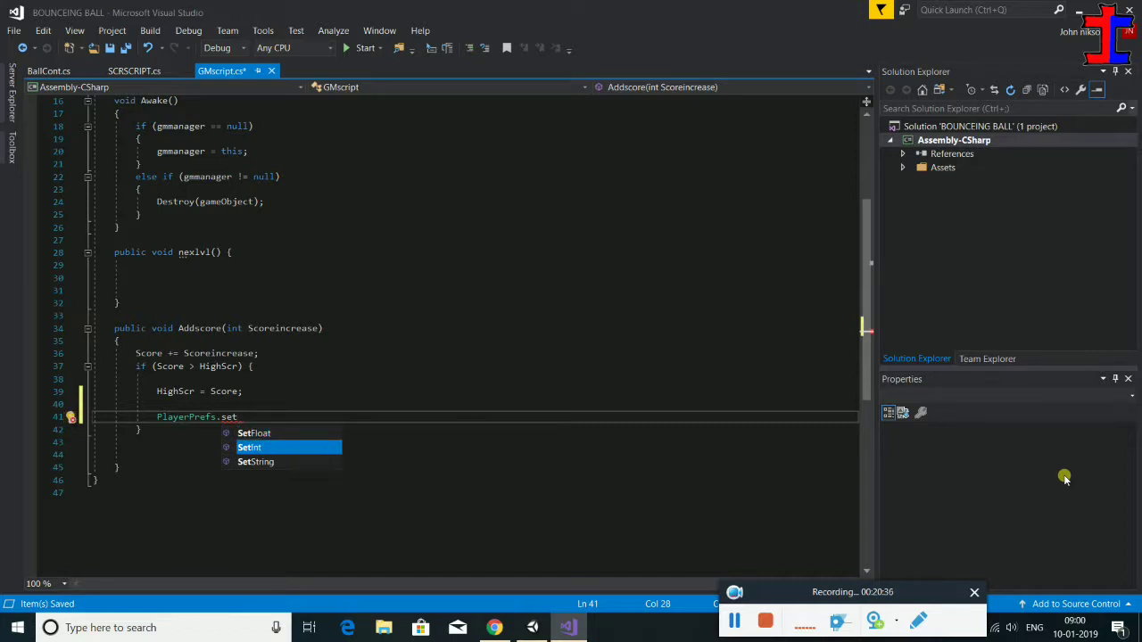
key(space)
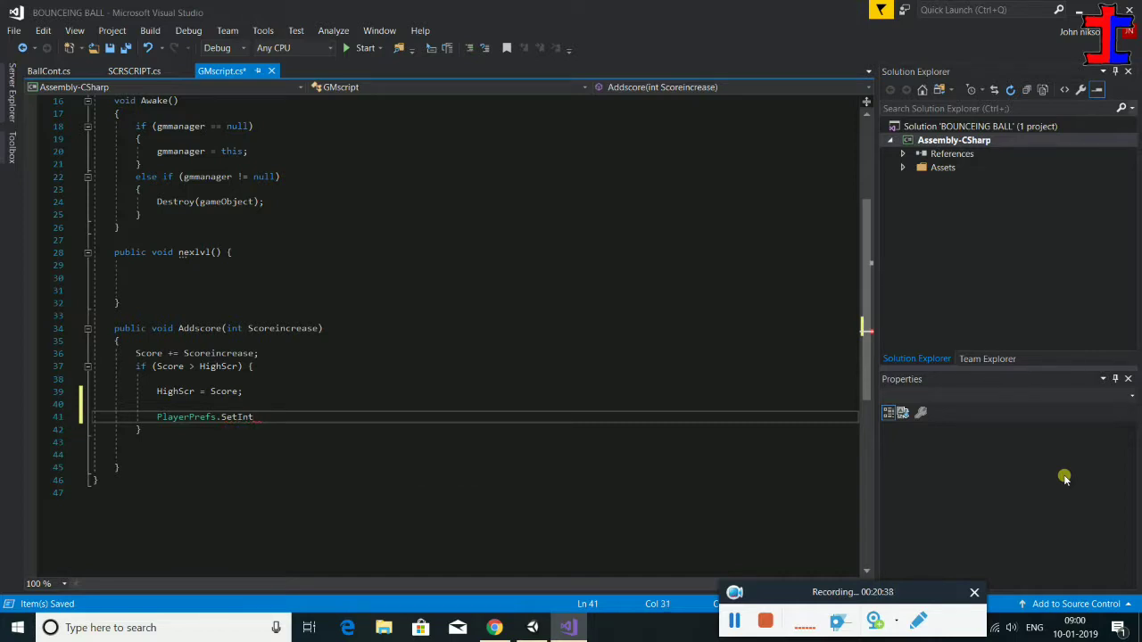
text(())
text(")
text(")
text(s)
text(,)
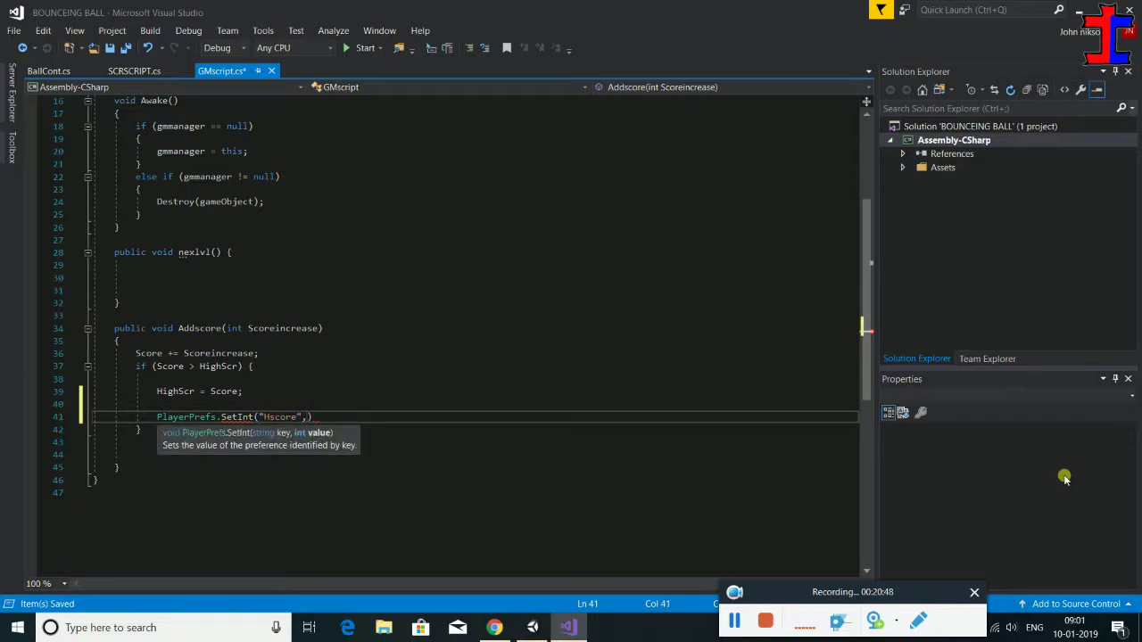
text(Sc)
text(ore)
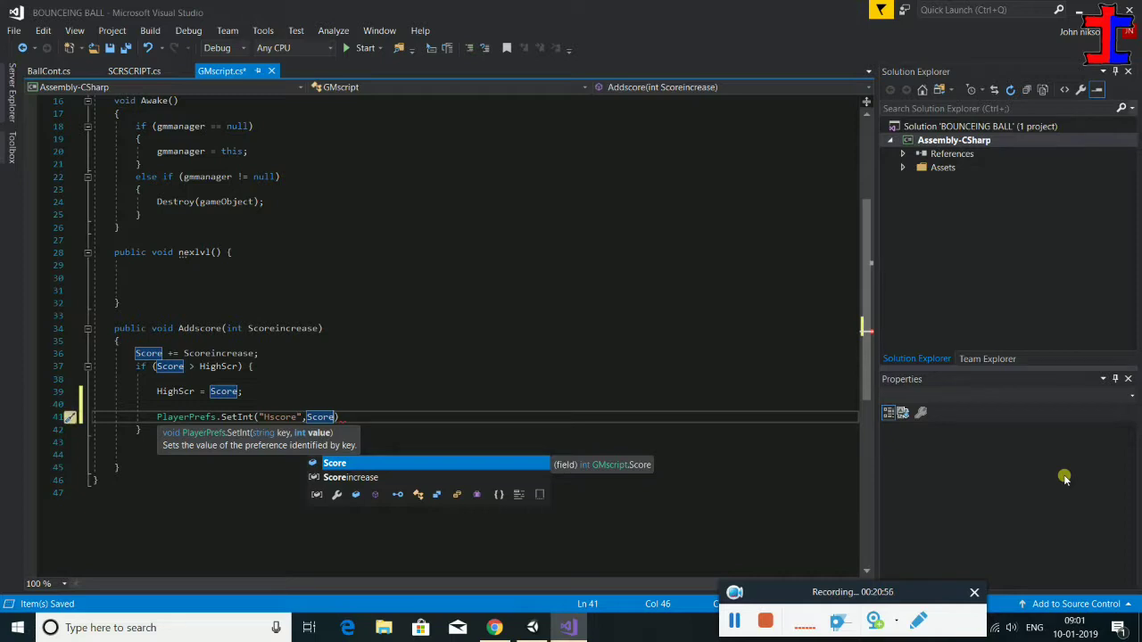
key(BackSpace)
key(BackSpace)
key(BackSpace)
key(BackSpace)
key(BackSpace)
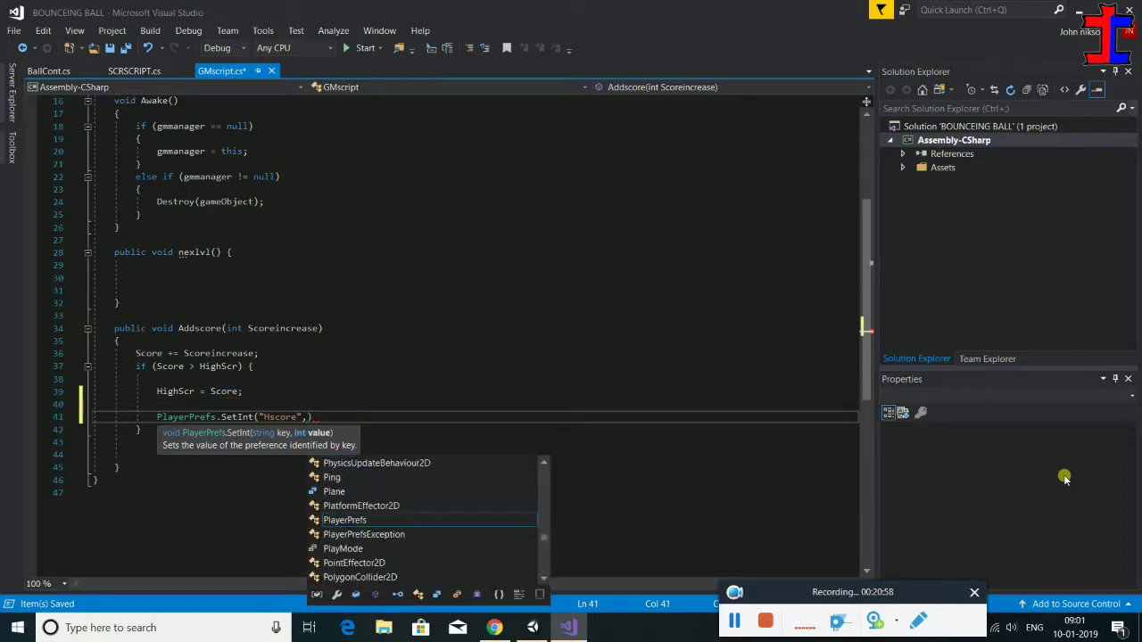
text(High)
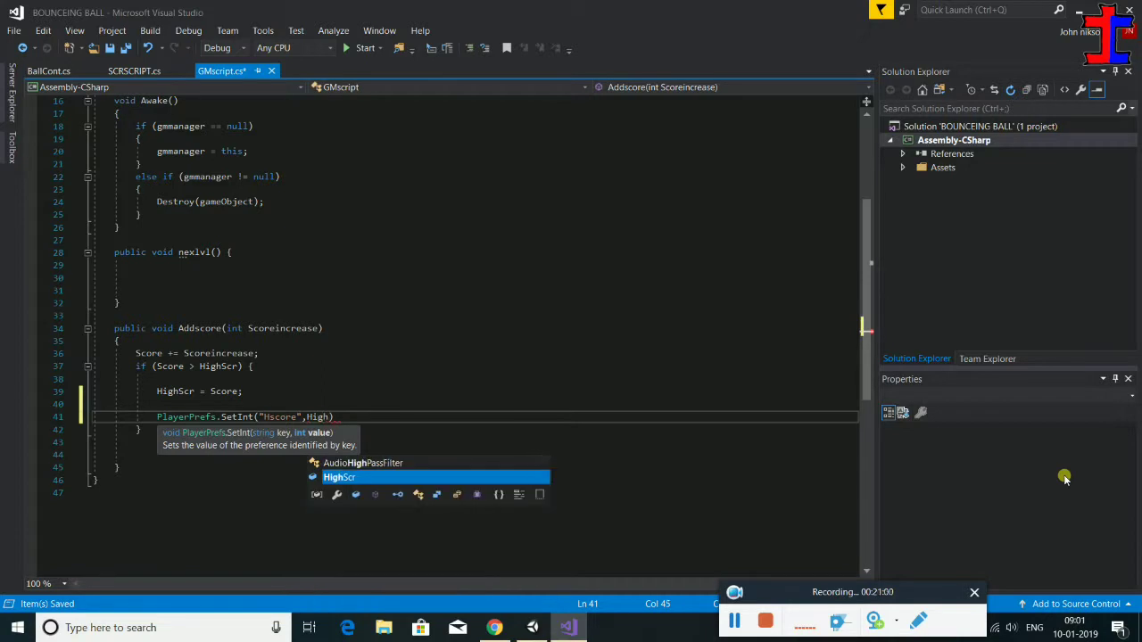
text( ))
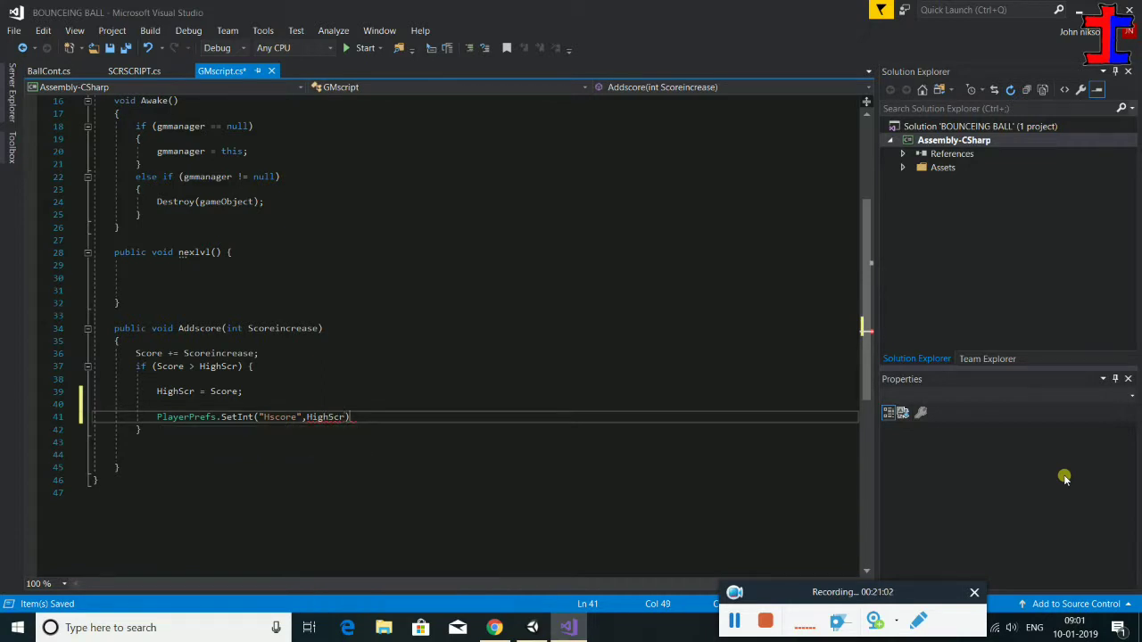
text(;)
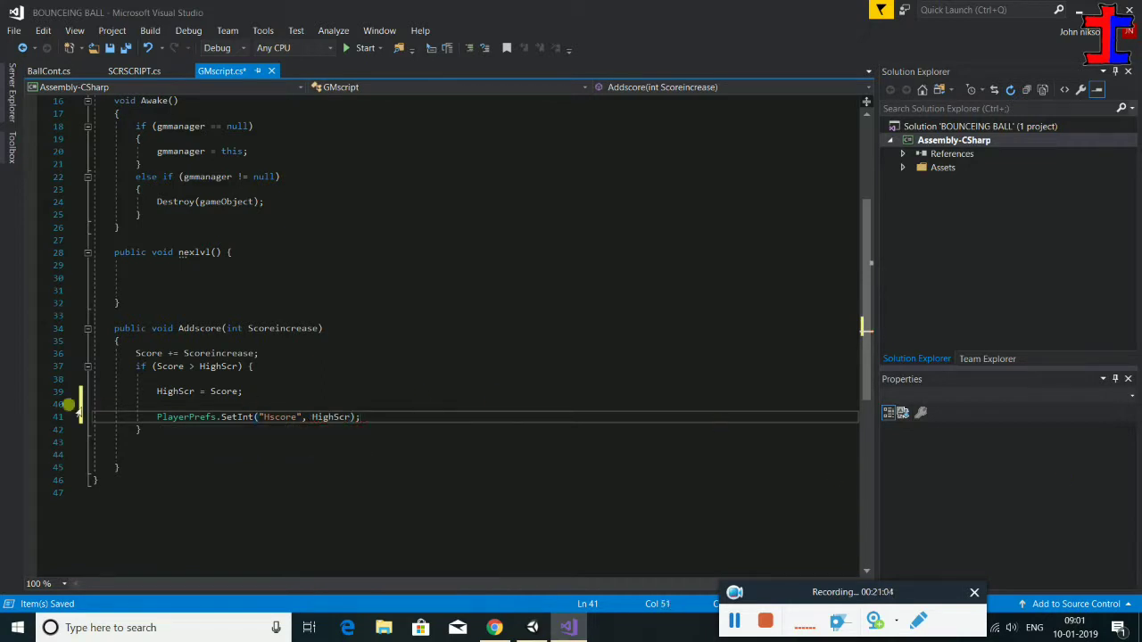
scroll(328, 367, up, 3)
scroll(300, 348, up, 1)
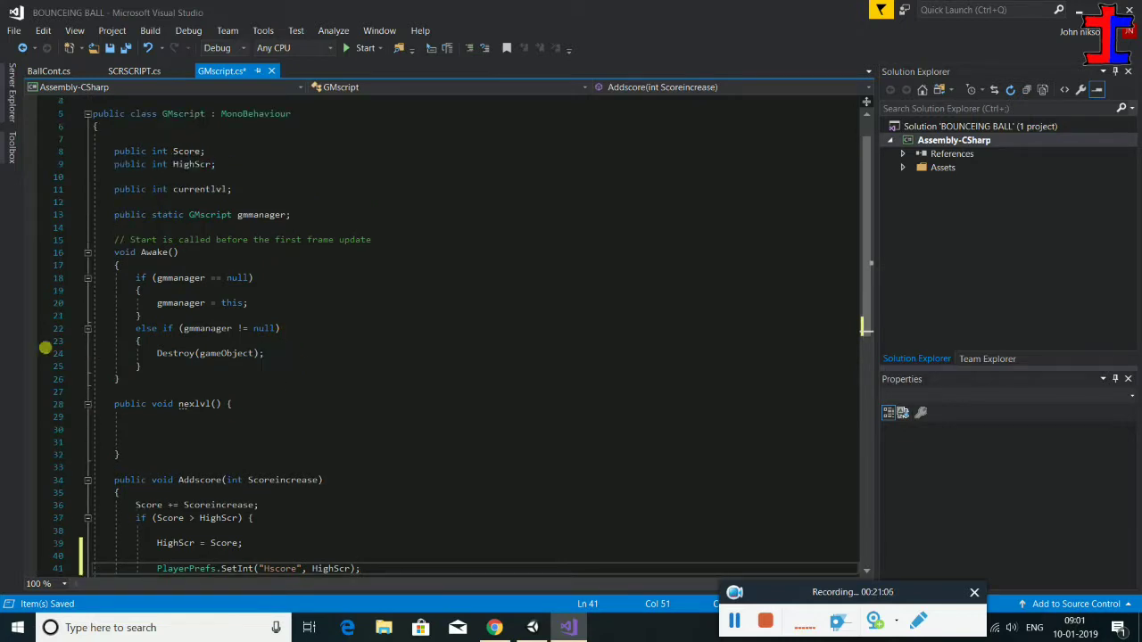
- At the end of Awake, start the line HighScr = PlayerPrefs.GetInt()
click(144, 370)
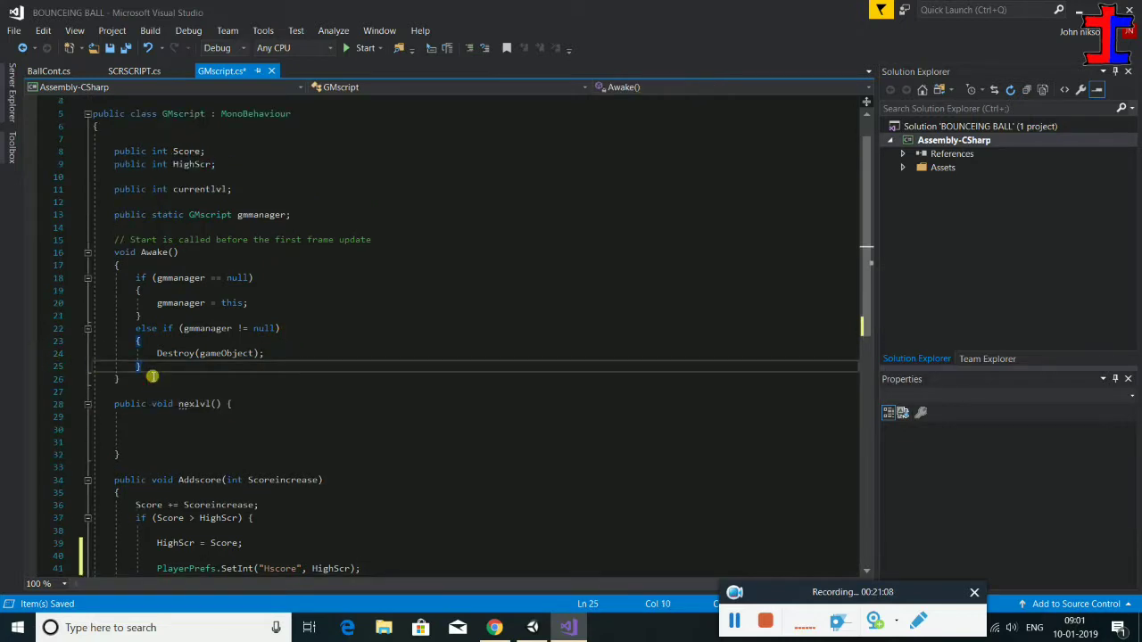
key(Return)
key(Return)
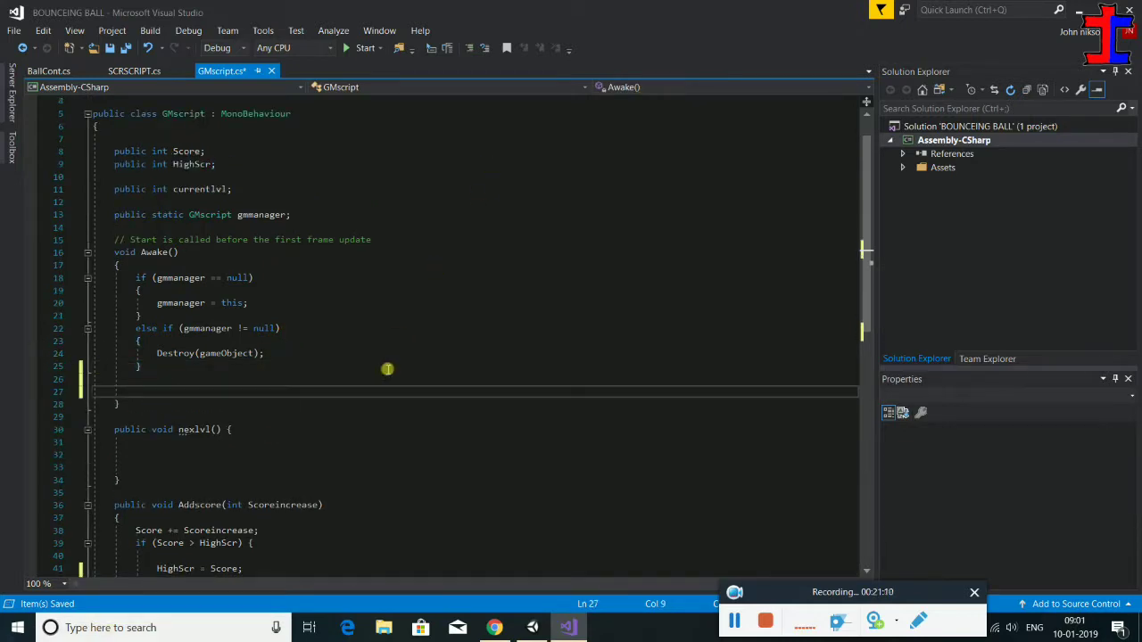
text(hog)
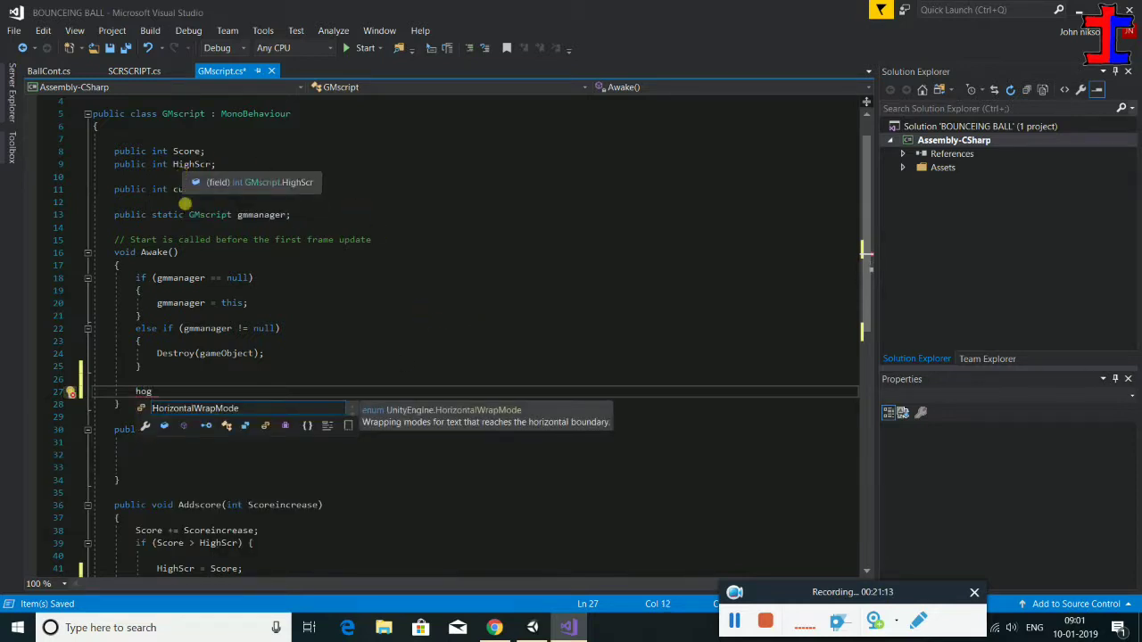
key(BackSpace)
key(BackSpace)
text(i)
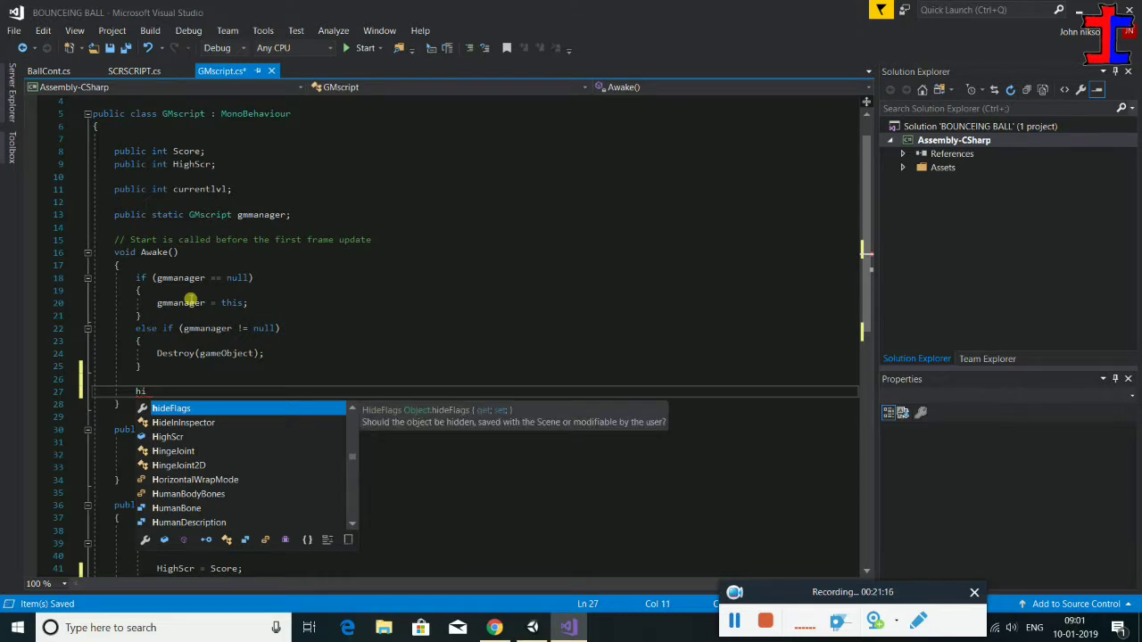
text(ghScr =)
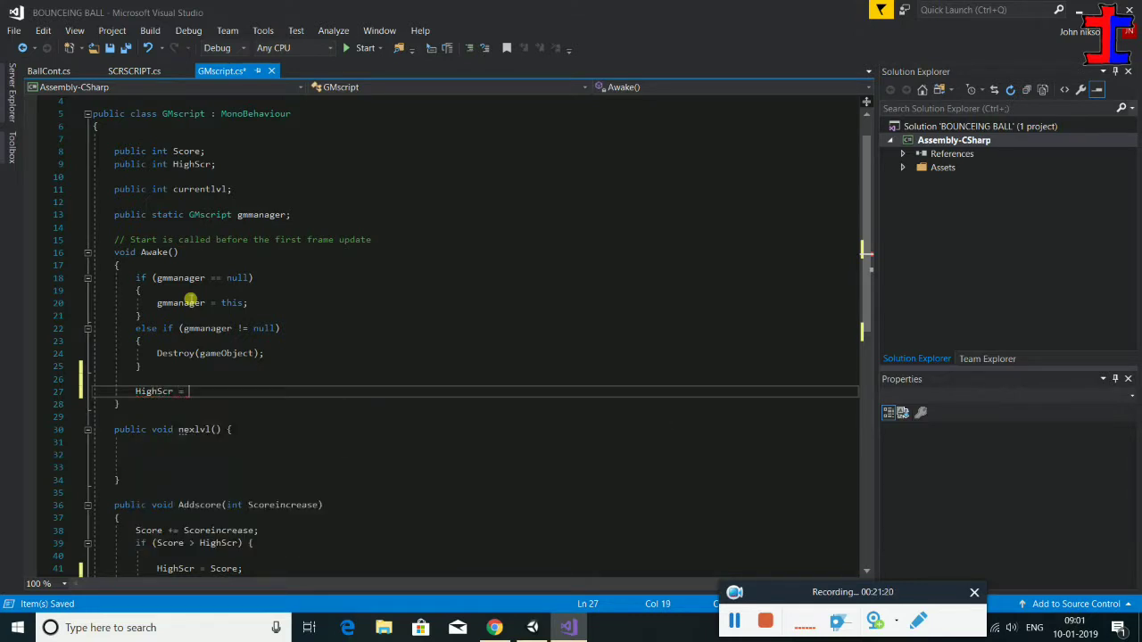
text( a)
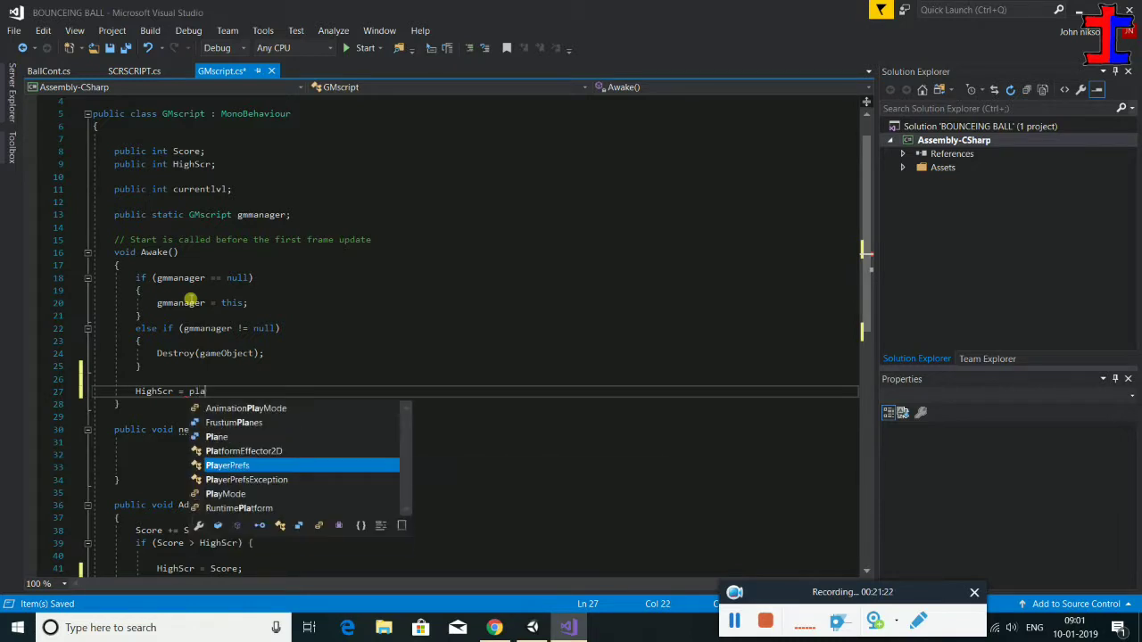
text(.)
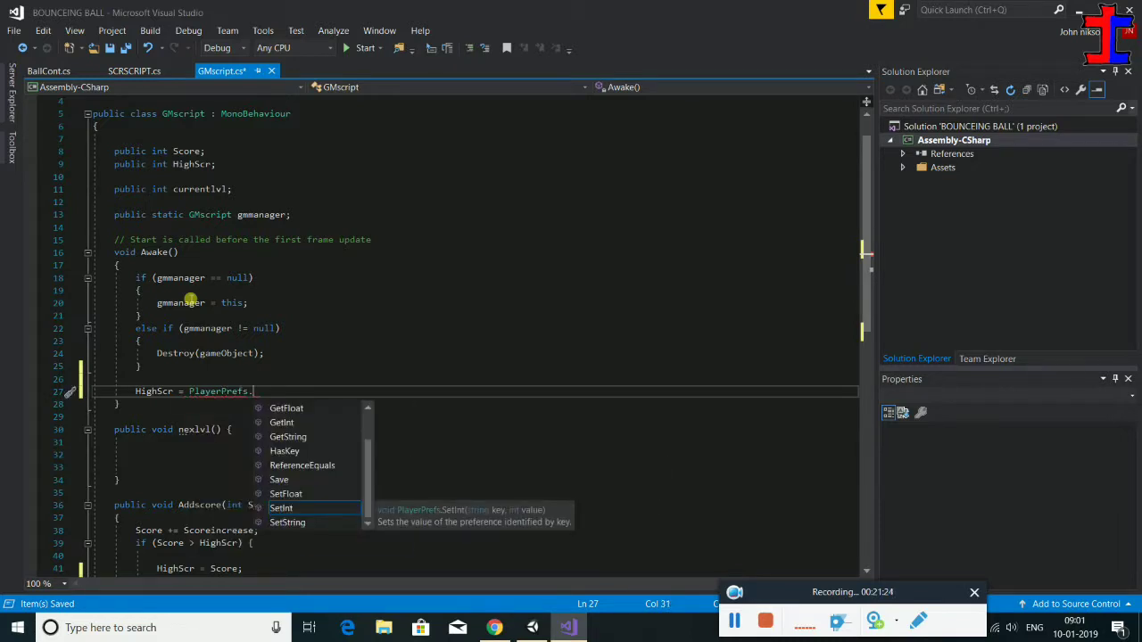
text(ge)
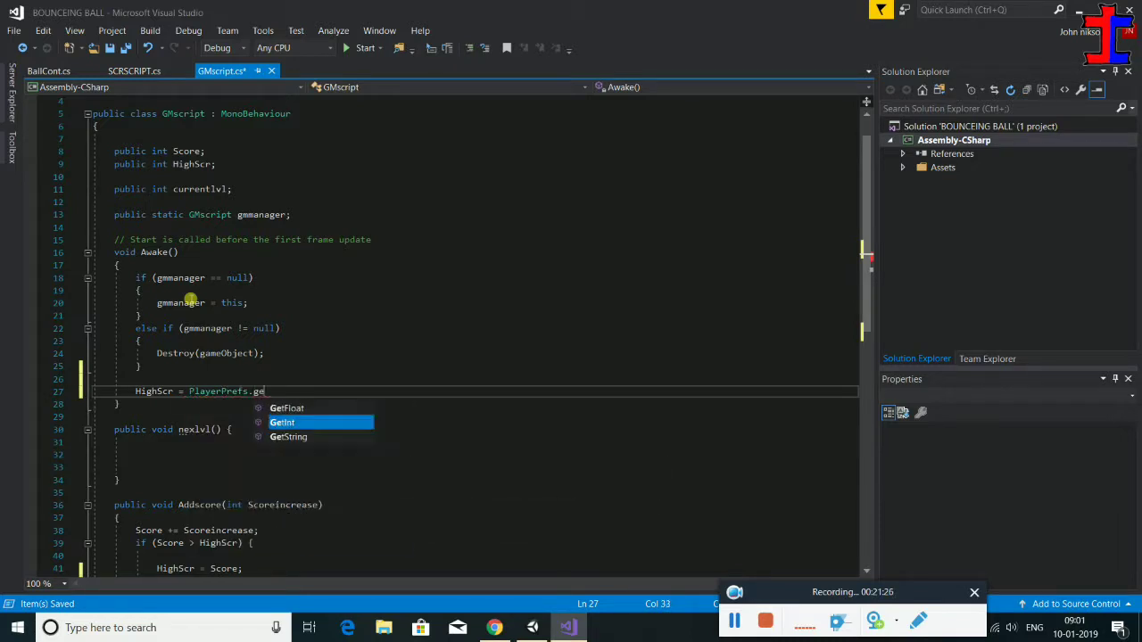
text(t)
key(Tab)
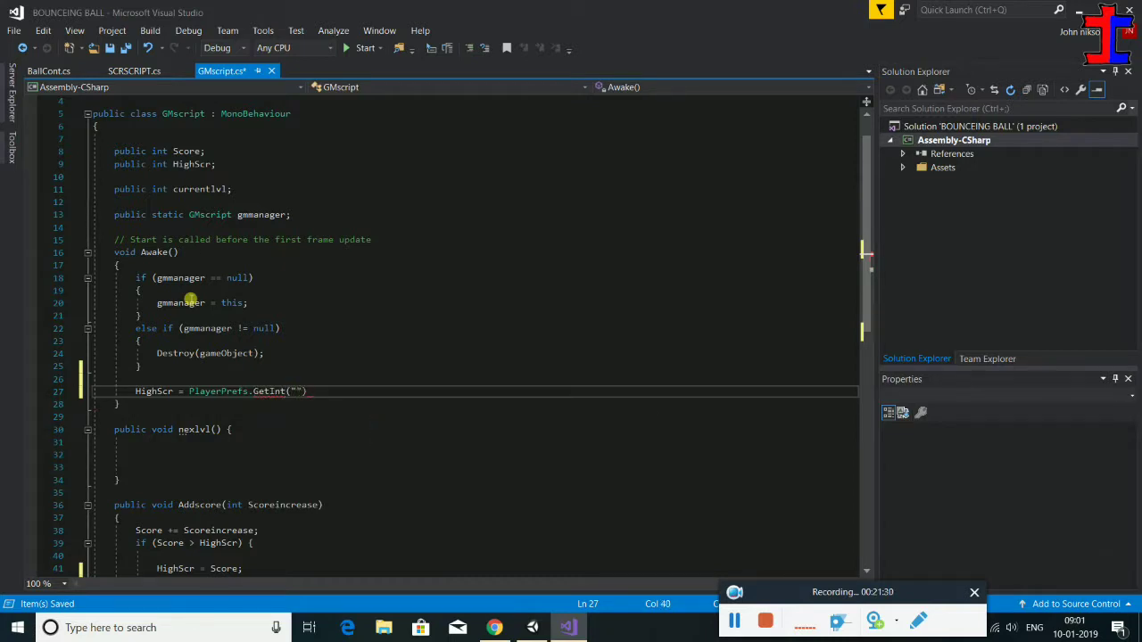
- Paste the "Hscore" key into GetInt, save GMscript.cs, and return to Unity
scroll(446, 409, down, 1)
scroll(321, 464, down, 3)
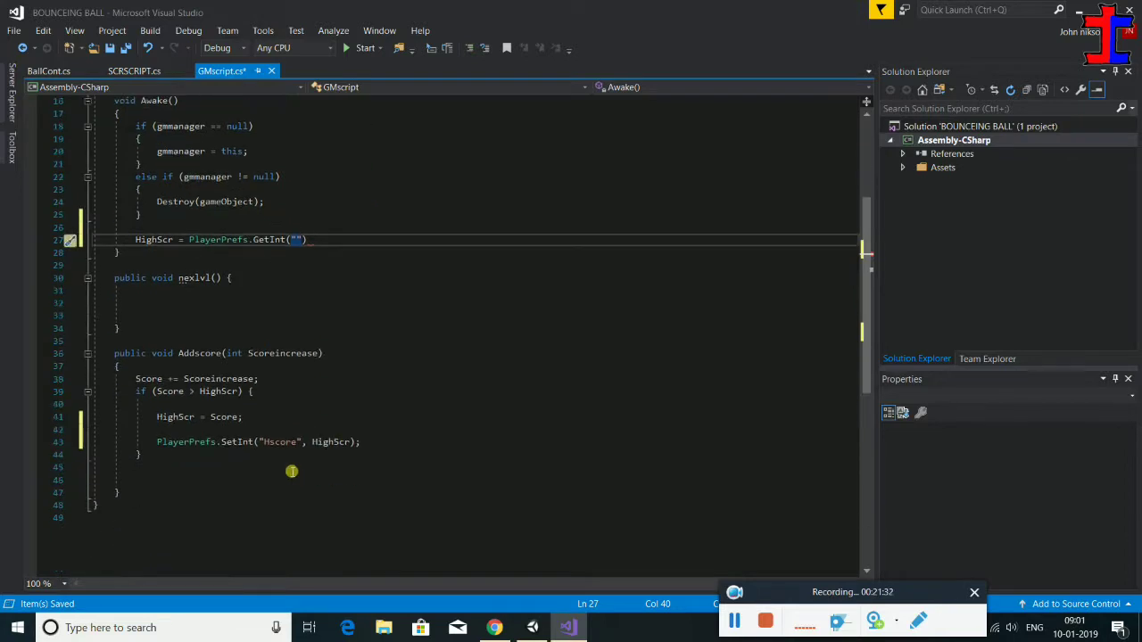
double_click(276, 446)
key(ctrl+c)
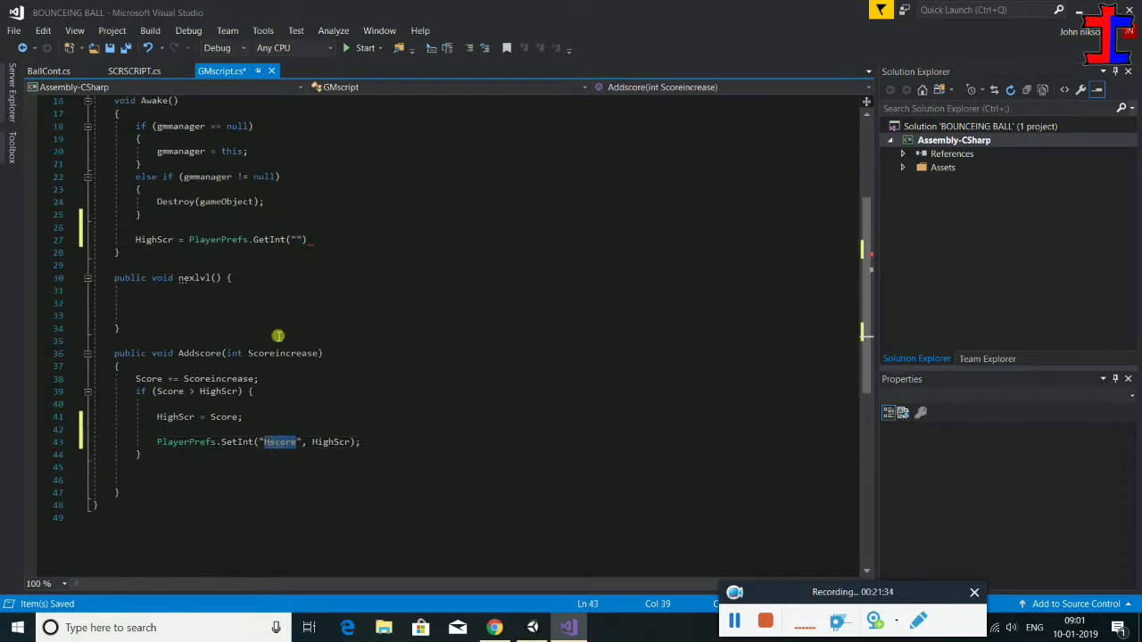
click(298, 241)
key(ctrl+v)
key(End)
key(ctrl+s)
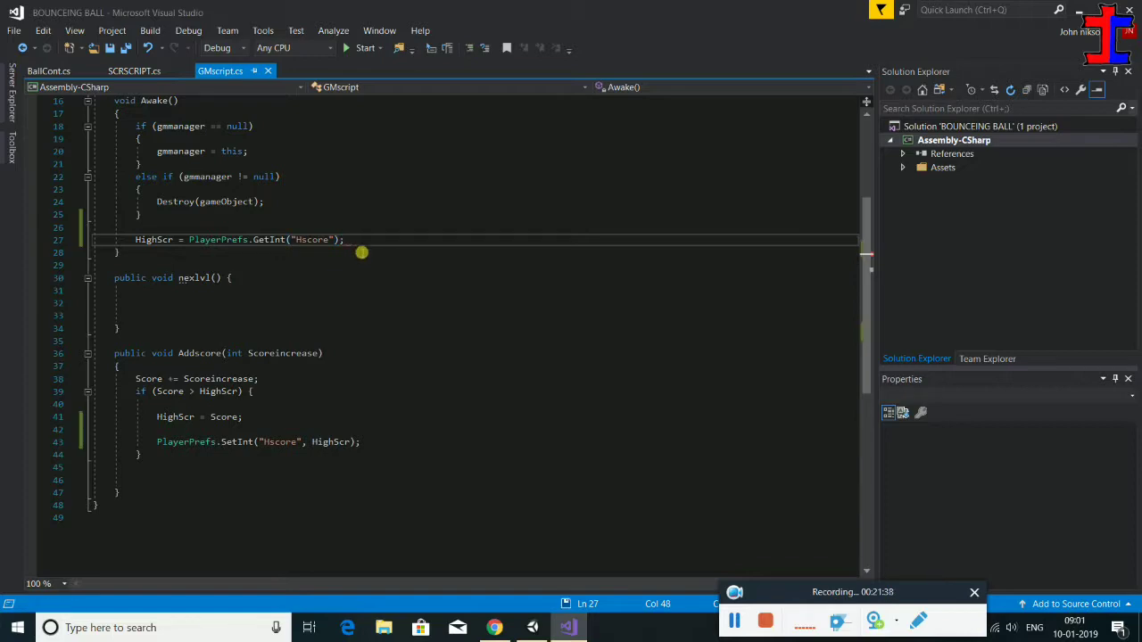
key(alt+Tab)
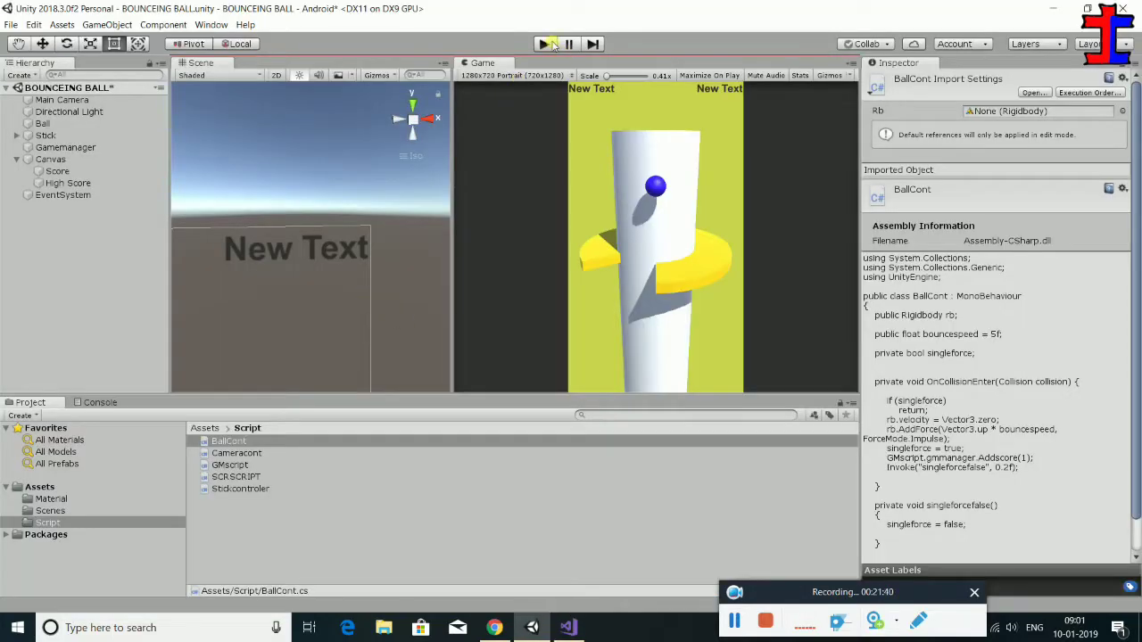
- Test-run the game with an enlarged Game view until score and high score reach 10, then replay
click(544, 44)
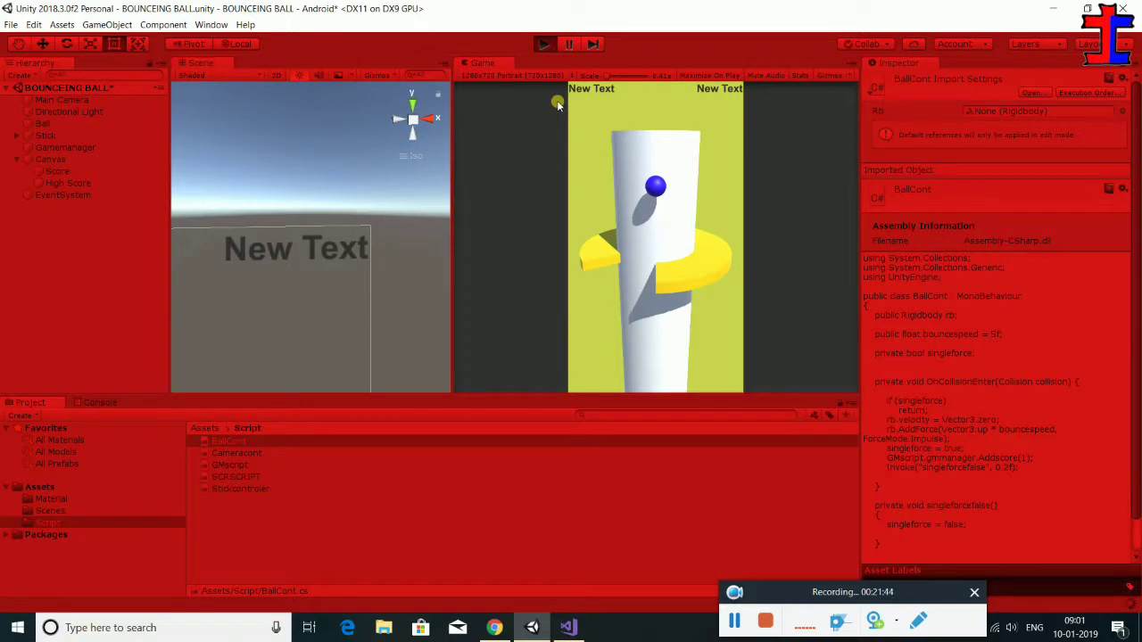
mouse_move(604, 77)
mouse_down()
mouse_move(627, 79)
mouse_move(607, 77)
mouse_up()
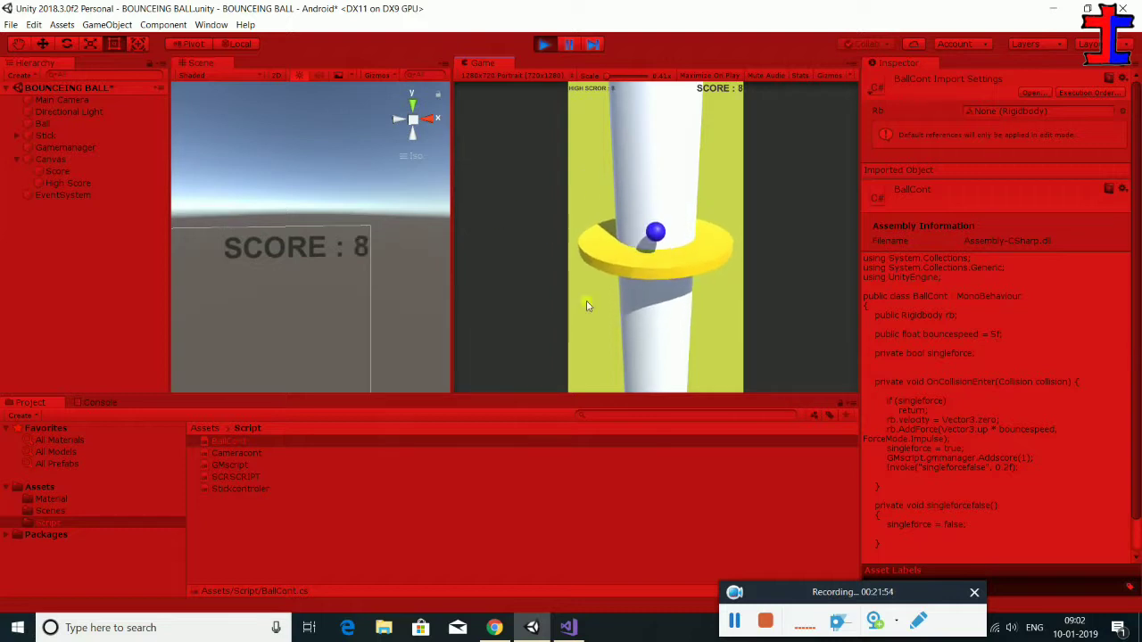
click(544, 43)
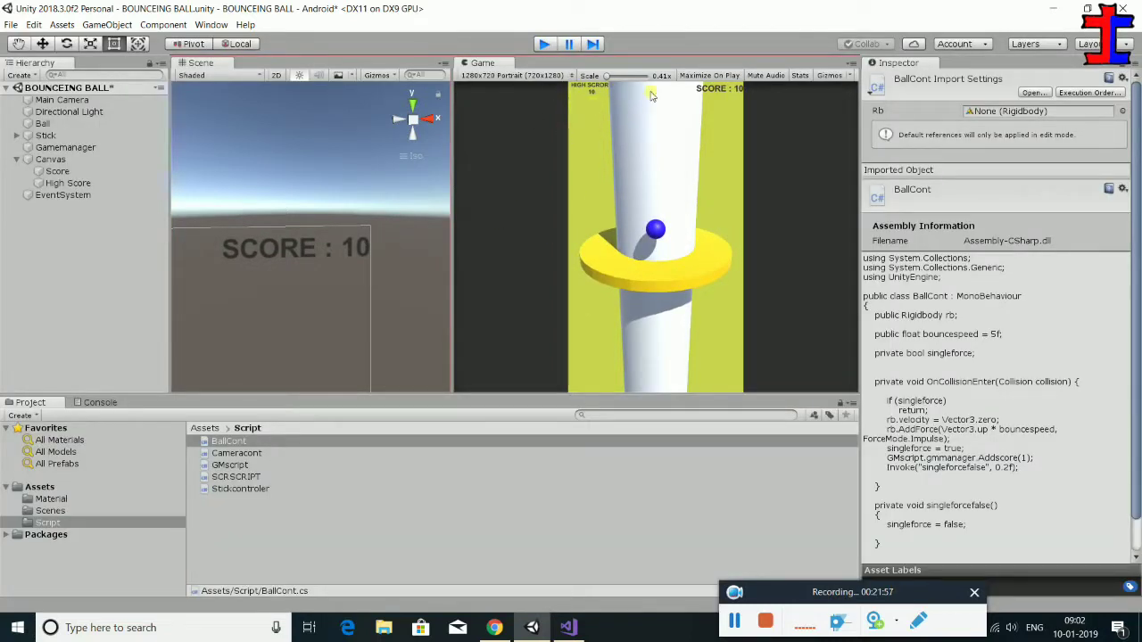
click(543, 45)
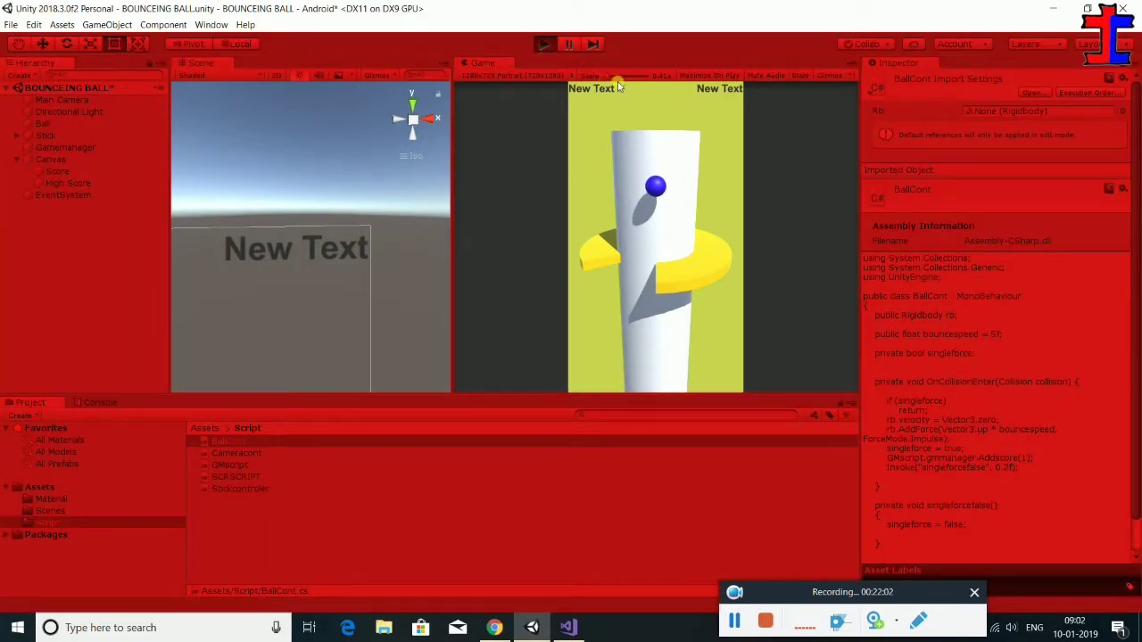
- Enlarge the Game view and play until score and high score hit 14, then stop
drag(610, 79, 582, 78)
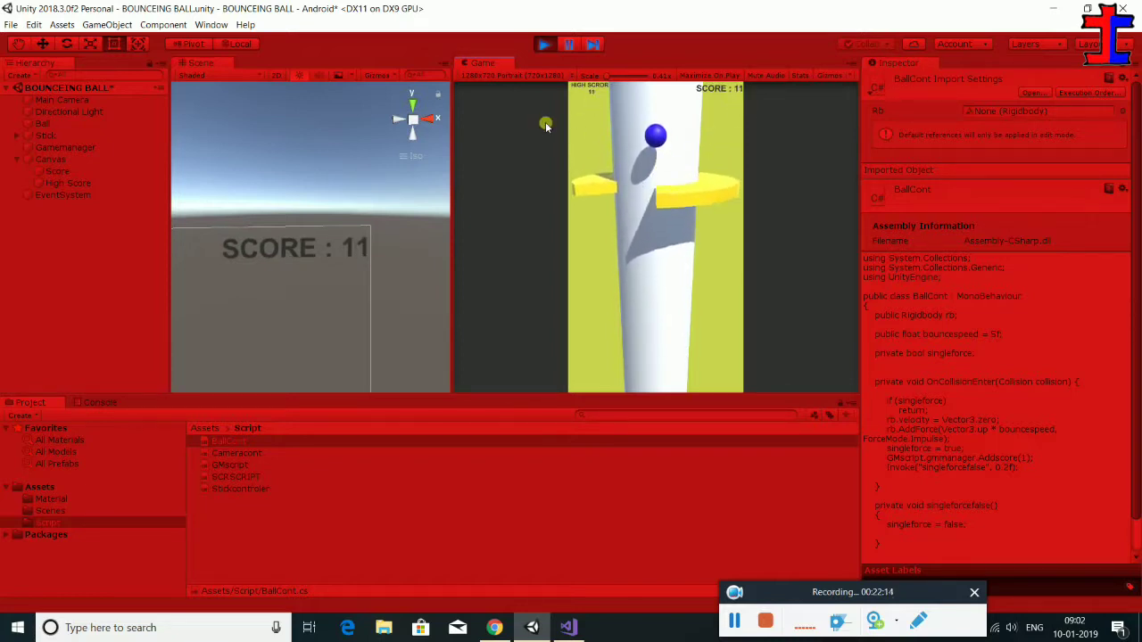
click(545, 45)
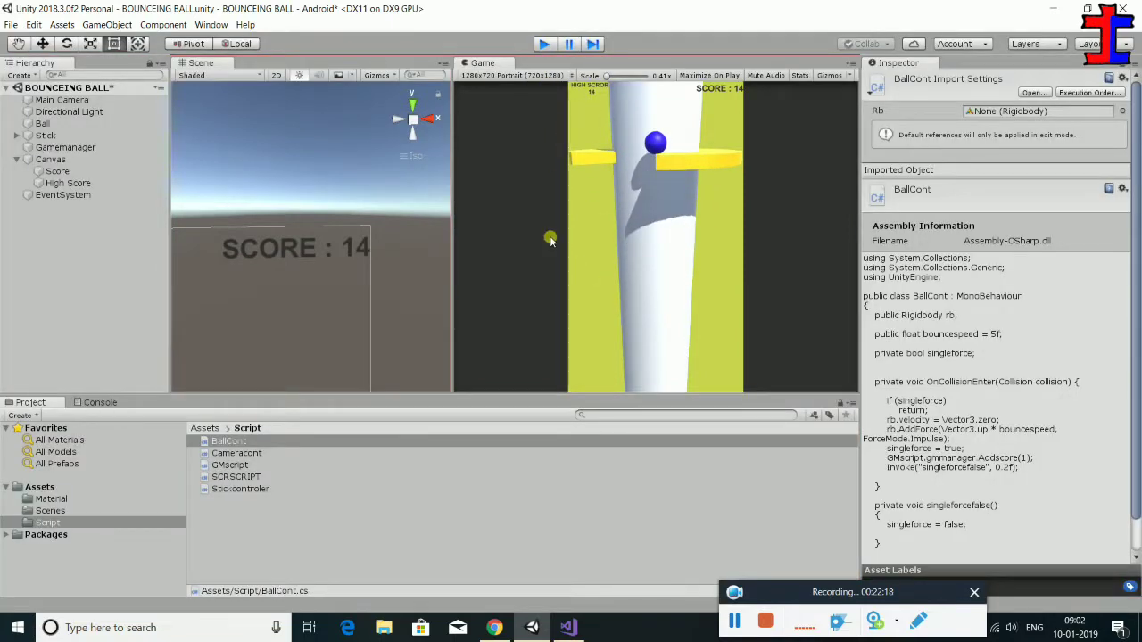